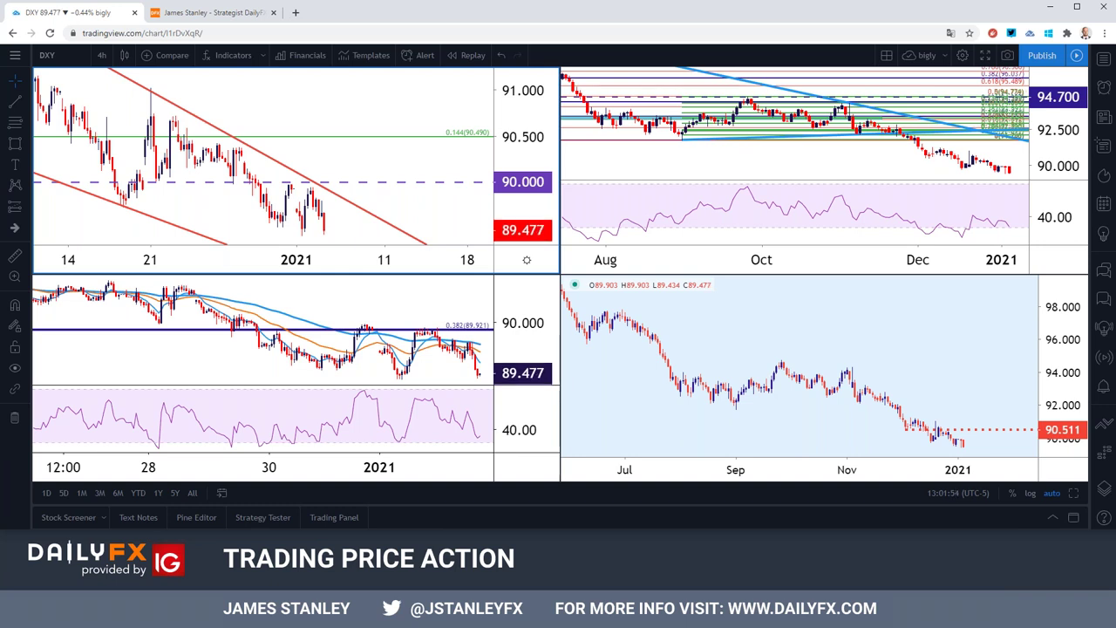
# Step: Maximize the top-left 4-hour DXY chart so it fills the window on its own
pyautogui.scroll(-3, 446, 113)
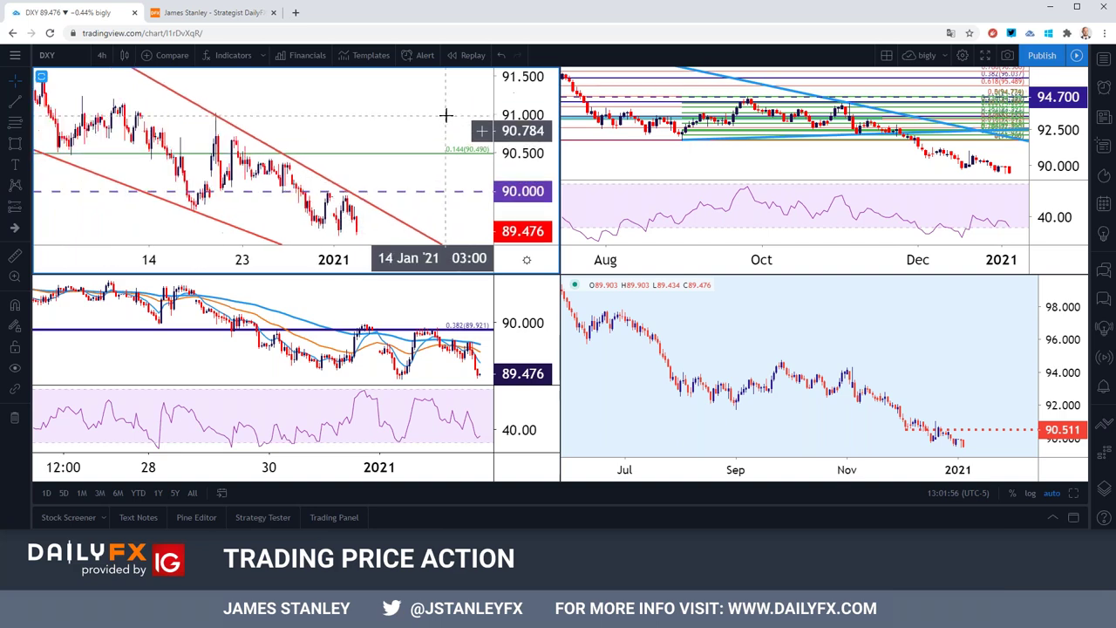
pyautogui.click(1073, 493)
pyautogui.scroll(-4, 755, 361)
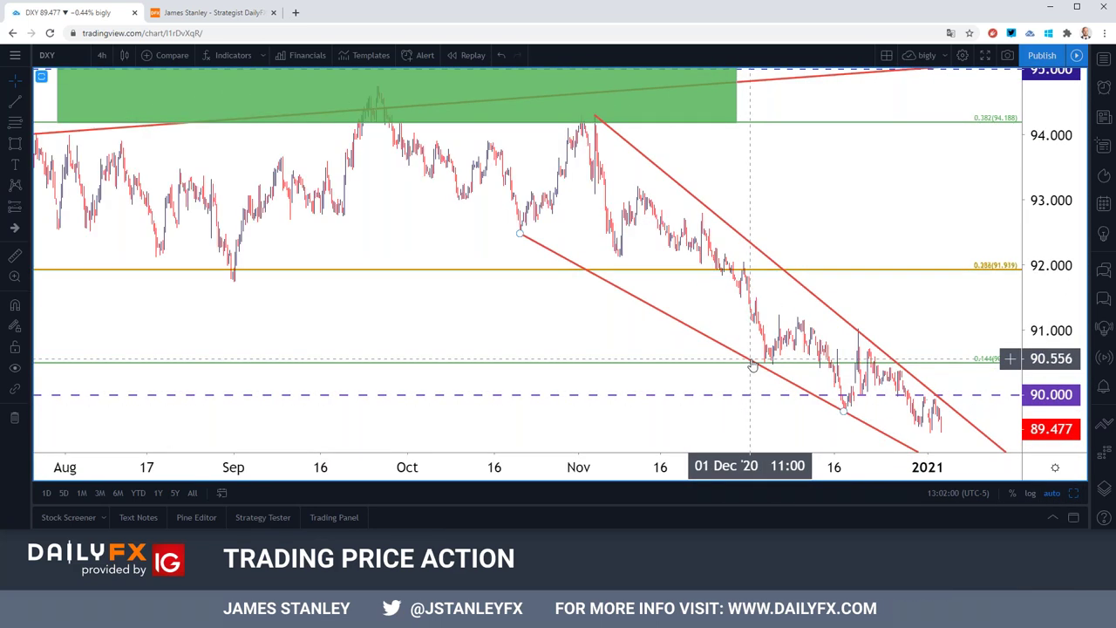
pyautogui.click(101, 55)
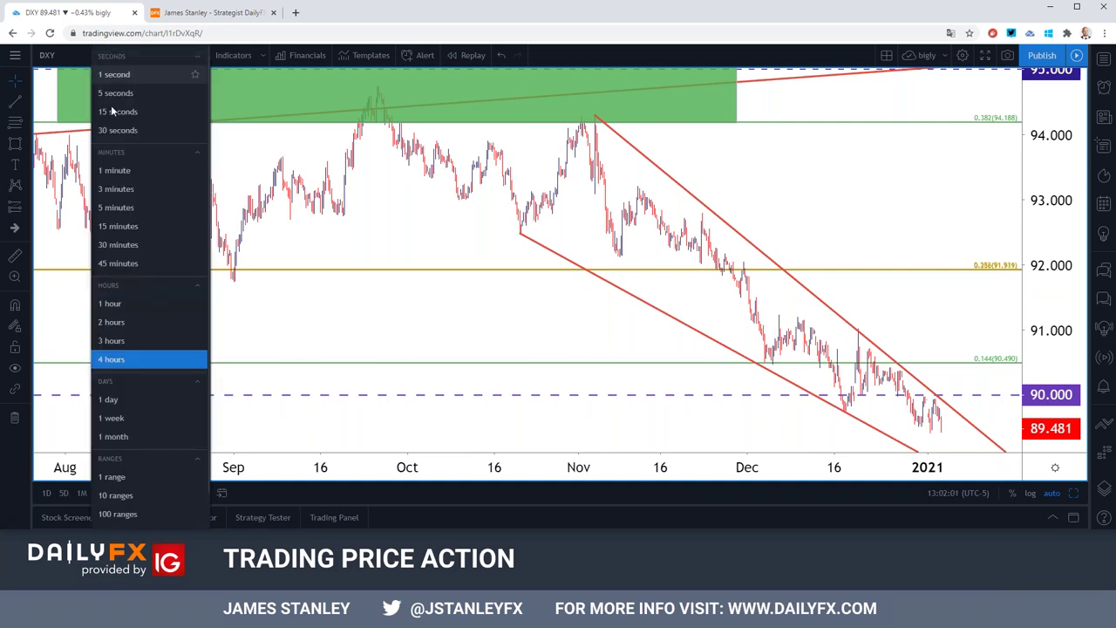
# Step: Put DXY on daily candles, zoomed to show the 2019 to early-2021 decline
pyautogui.click(141, 398)
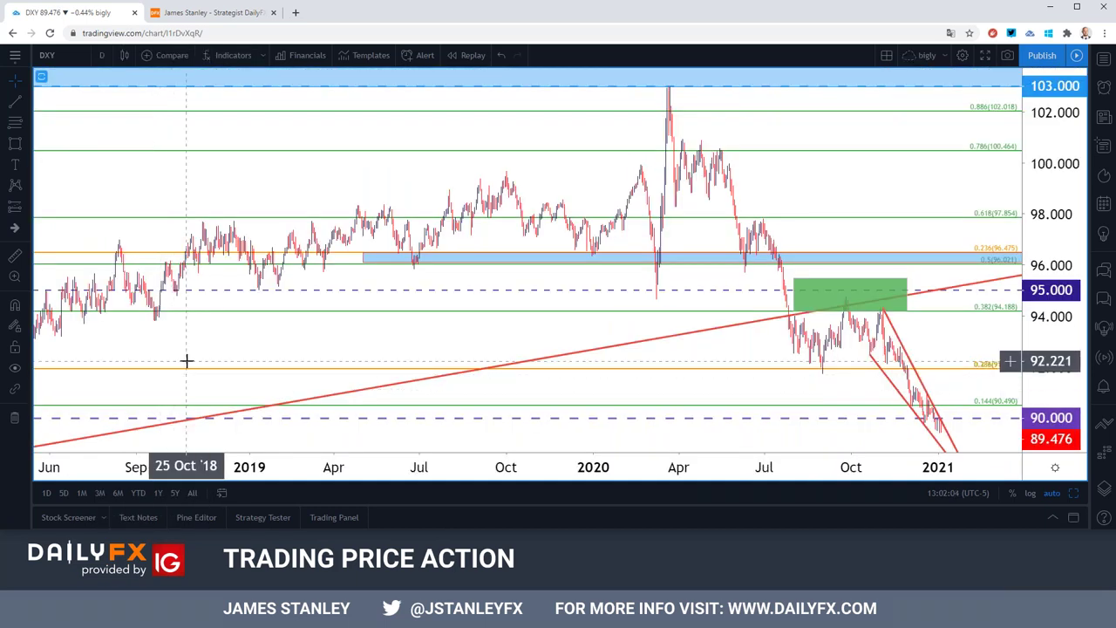
pyautogui.scroll(3, 186, 360)
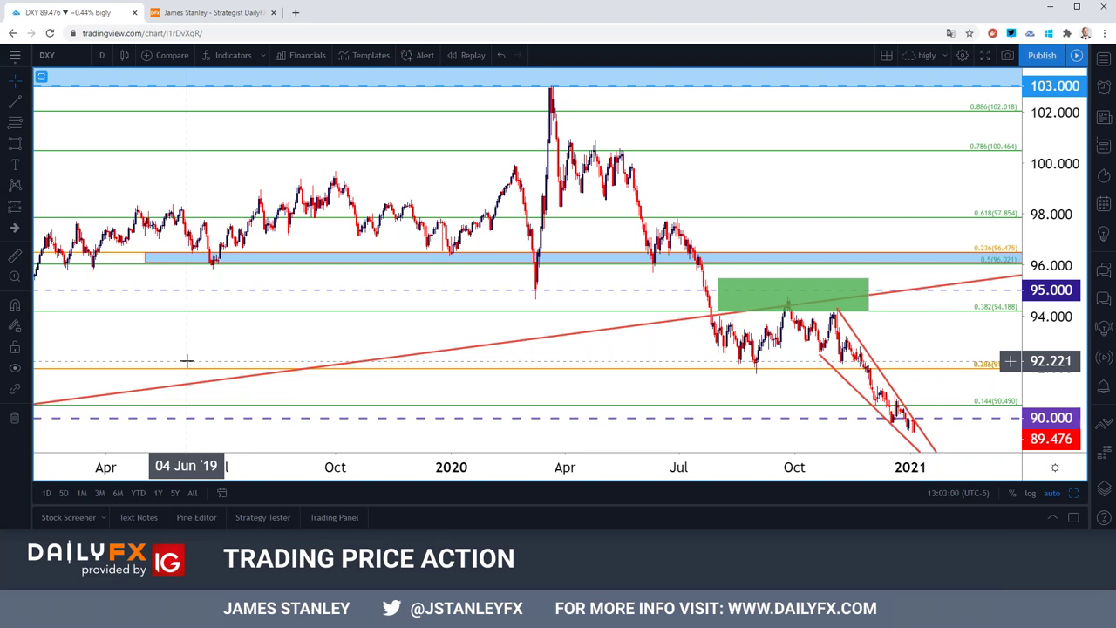
pyautogui.click(101, 55)
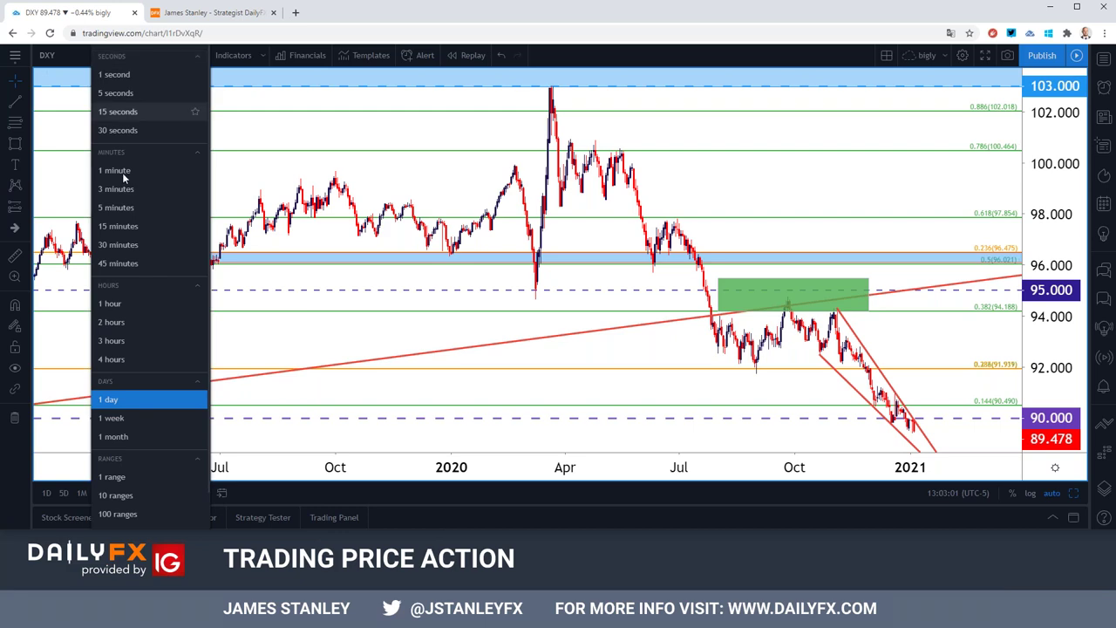
# Step: Review DXY on weekly candles zoomed in, then return it to the daily timeframe
pyautogui.click(120, 418)
pyautogui.scroll(3, 560, 373)
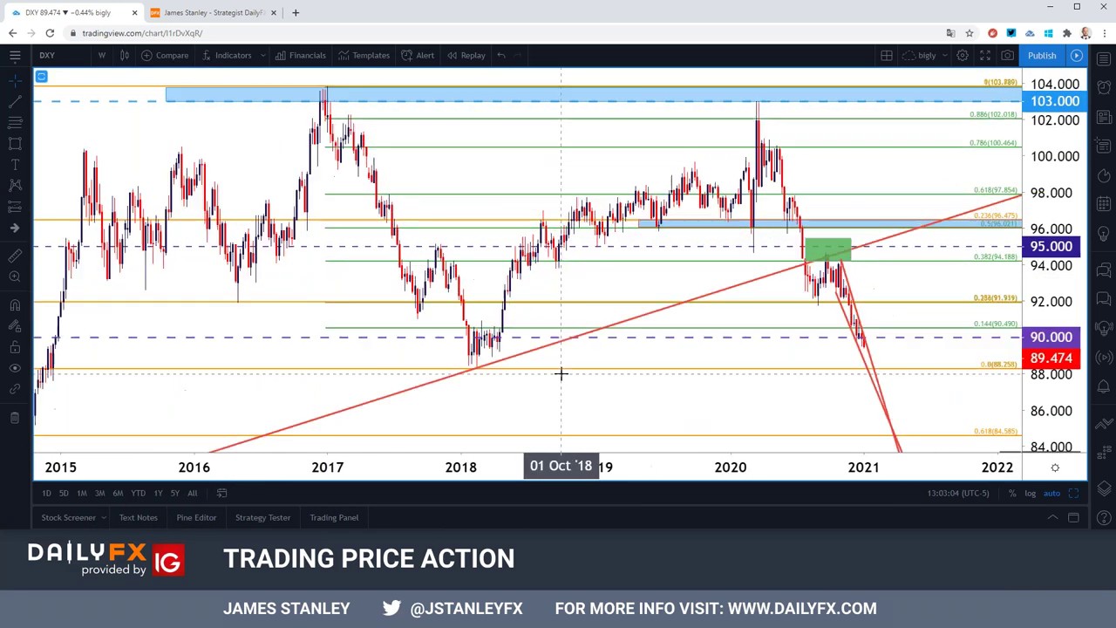
pyautogui.scroll(1, 560, 373)
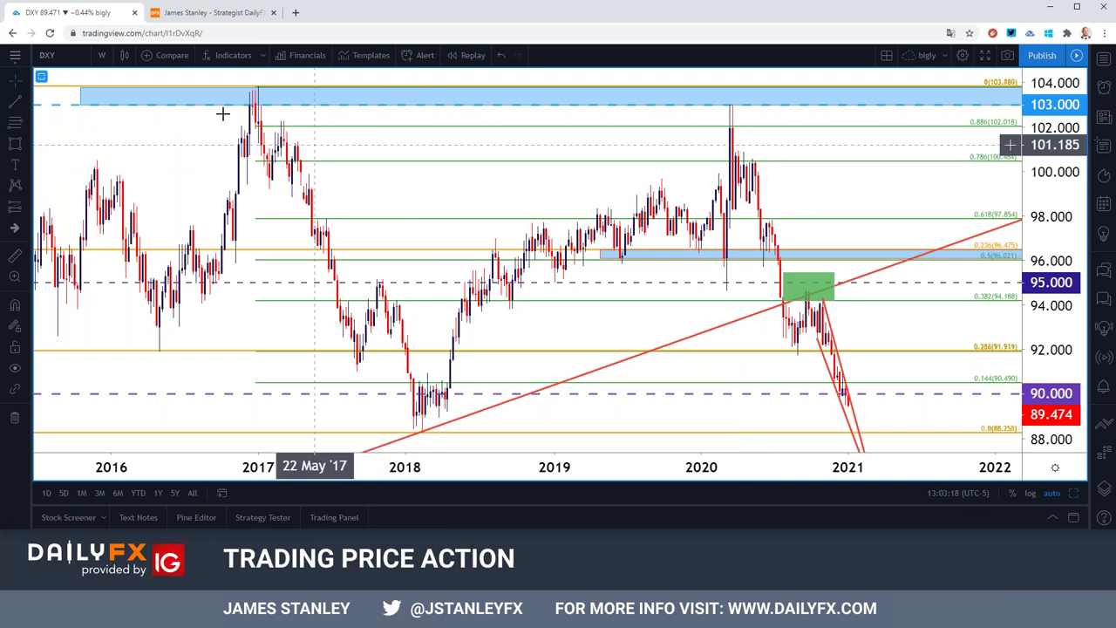
pyautogui.click(101, 55)
pyautogui.click(120, 399)
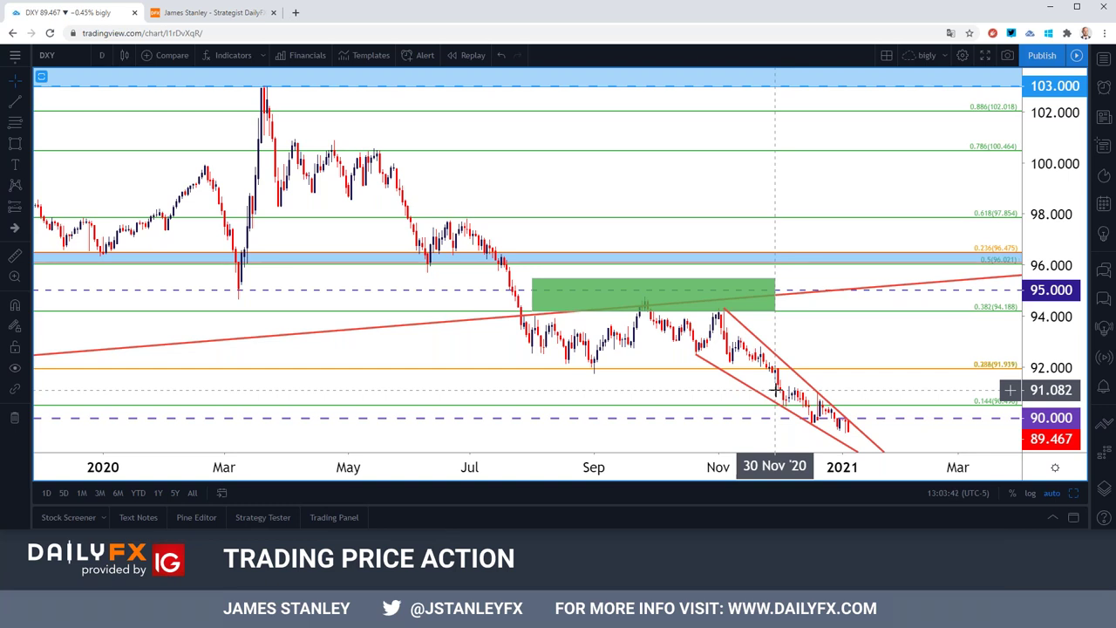
# Step: Restore the RSI pane beneath the daily DXY price chart and zoom the time axis
pyautogui.doubleClick(687, 380)
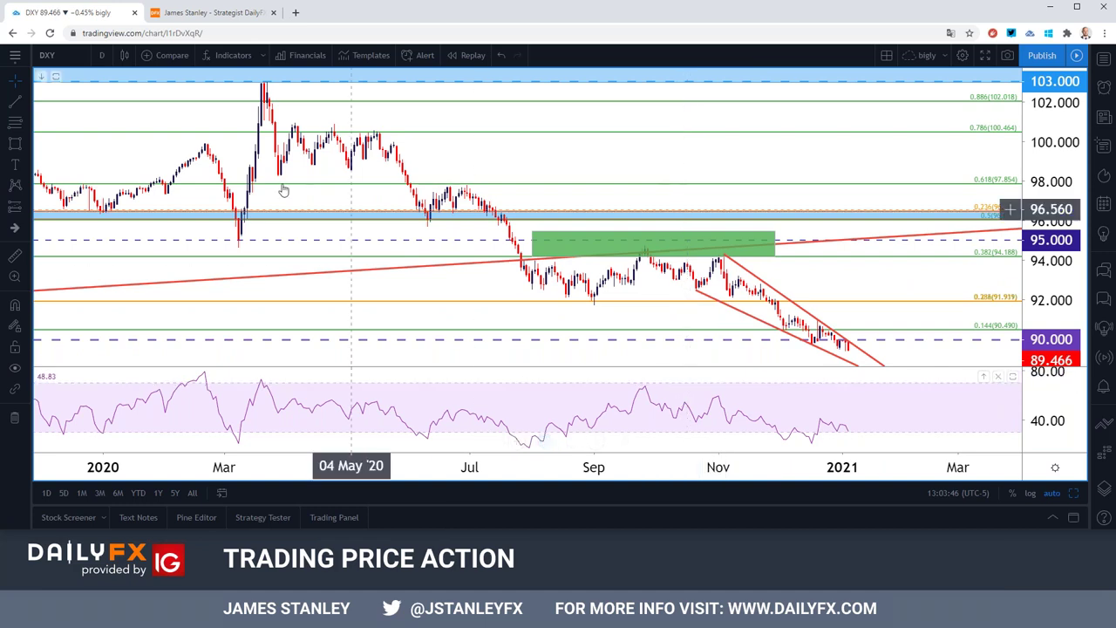
pyautogui.scroll(4, 804, 436)
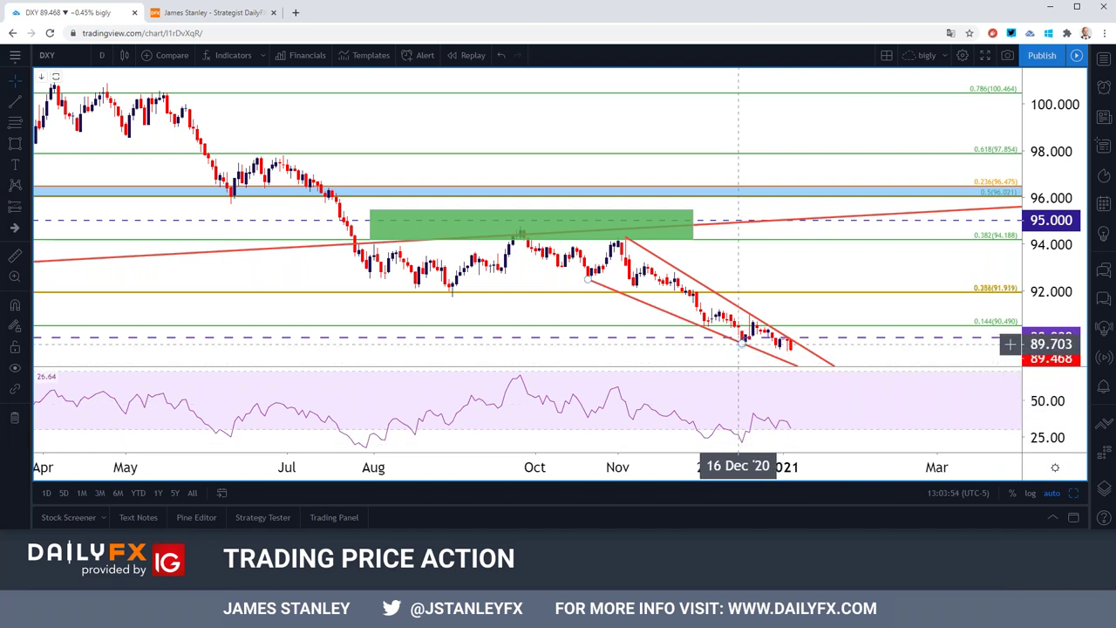
pyautogui.click(101, 55)
# Step: Switch DXY to 4-hour candles to examine the falling channel near 90.000
pyautogui.click(184, 358)
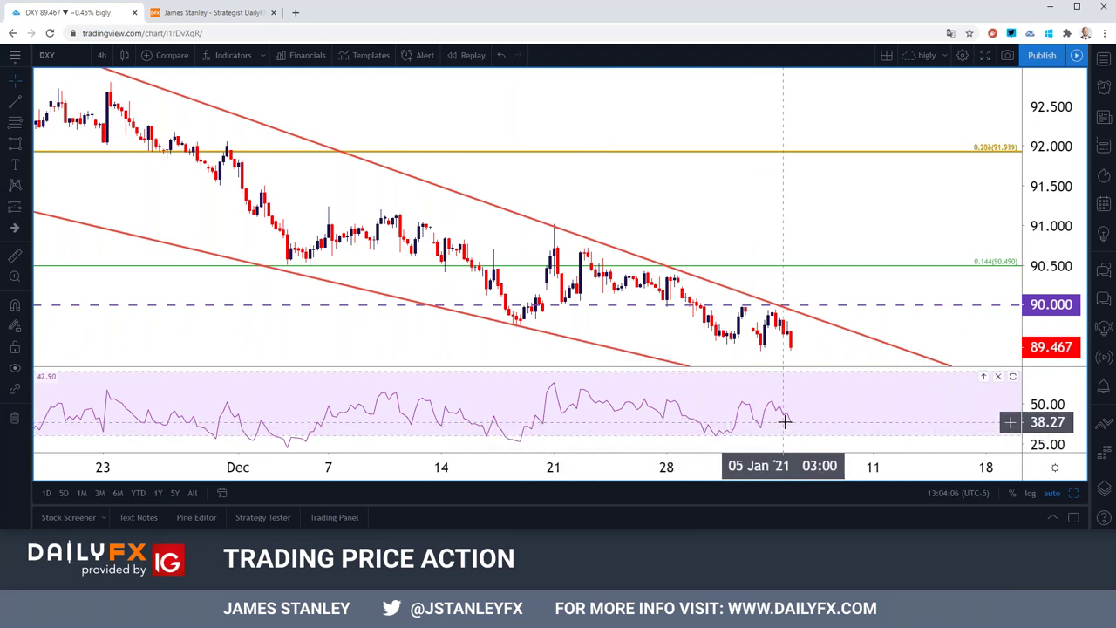
pyautogui.click(101, 55)
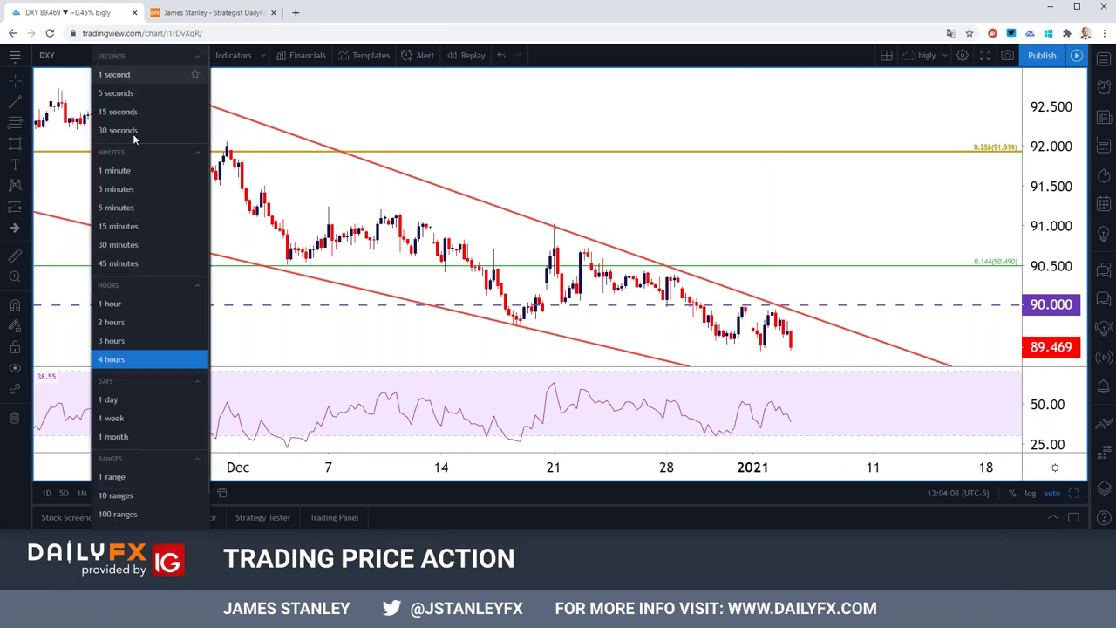
# Step: Return DXY to daily candles, adjust the view, then go to the DailyFX author page
pyautogui.click(124, 398)
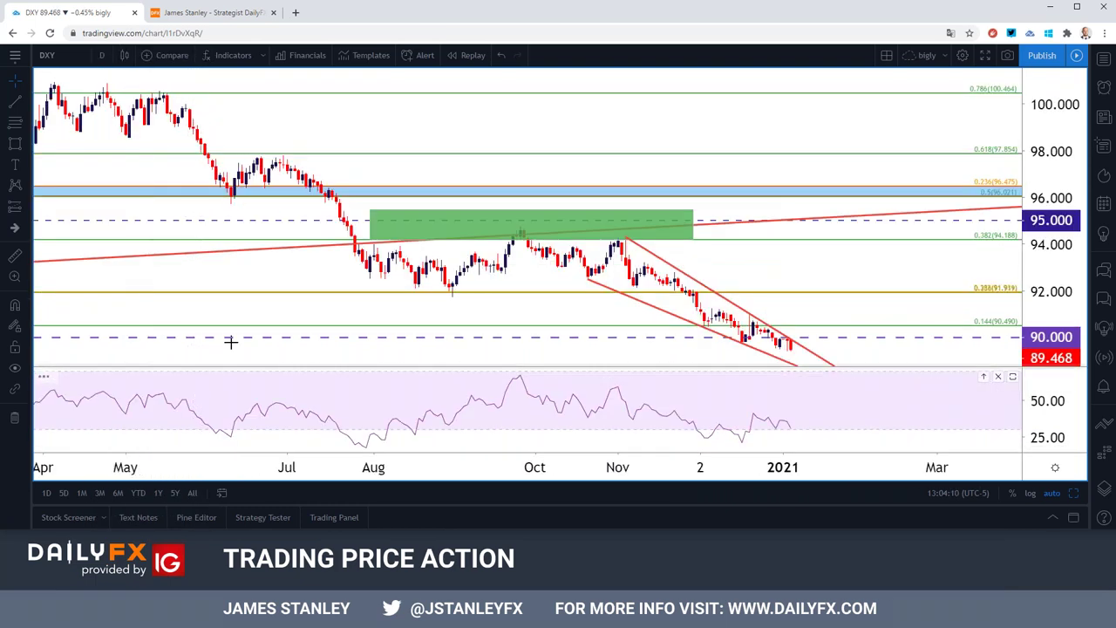
pyautogui.scroll(-2, 249, 322)
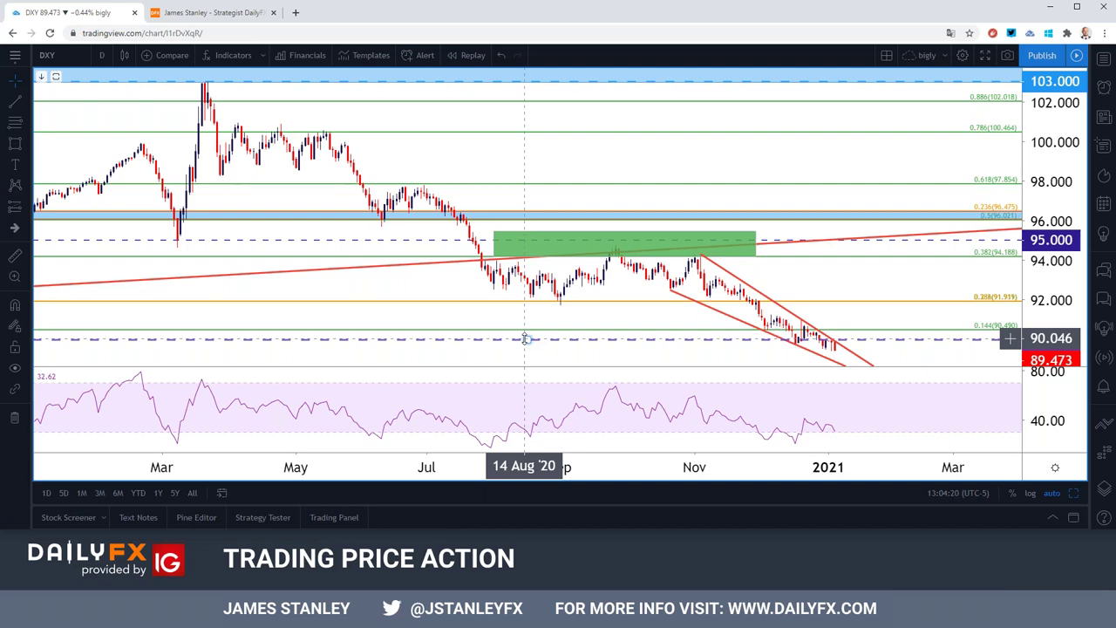
pyautogui.scroll(-3, 525, 338)
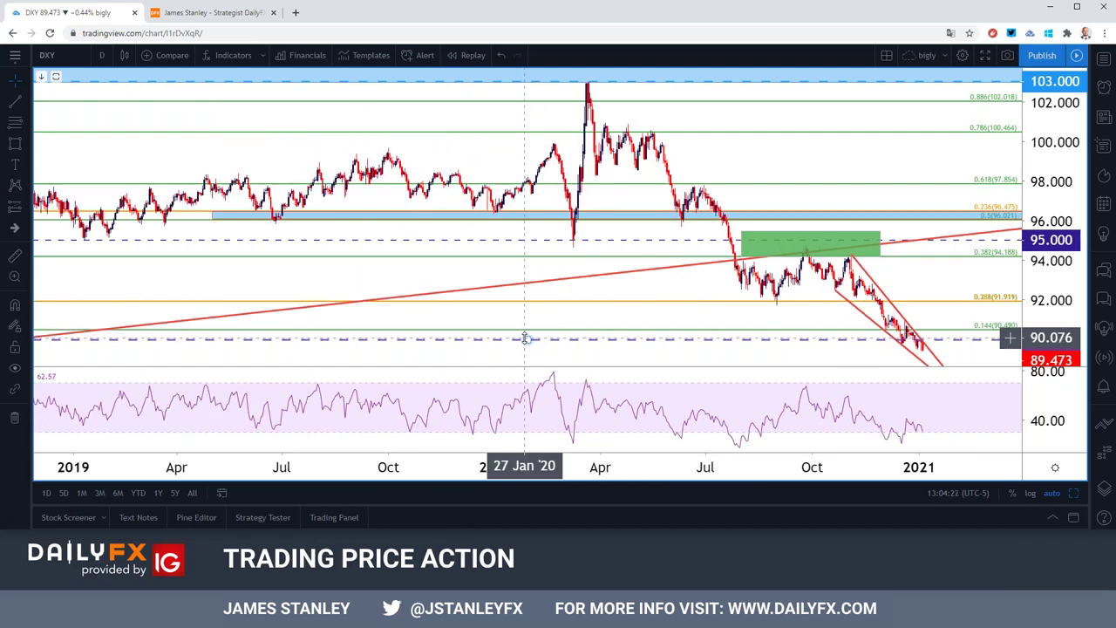
pyautogui.scroll(3, 525, 339)
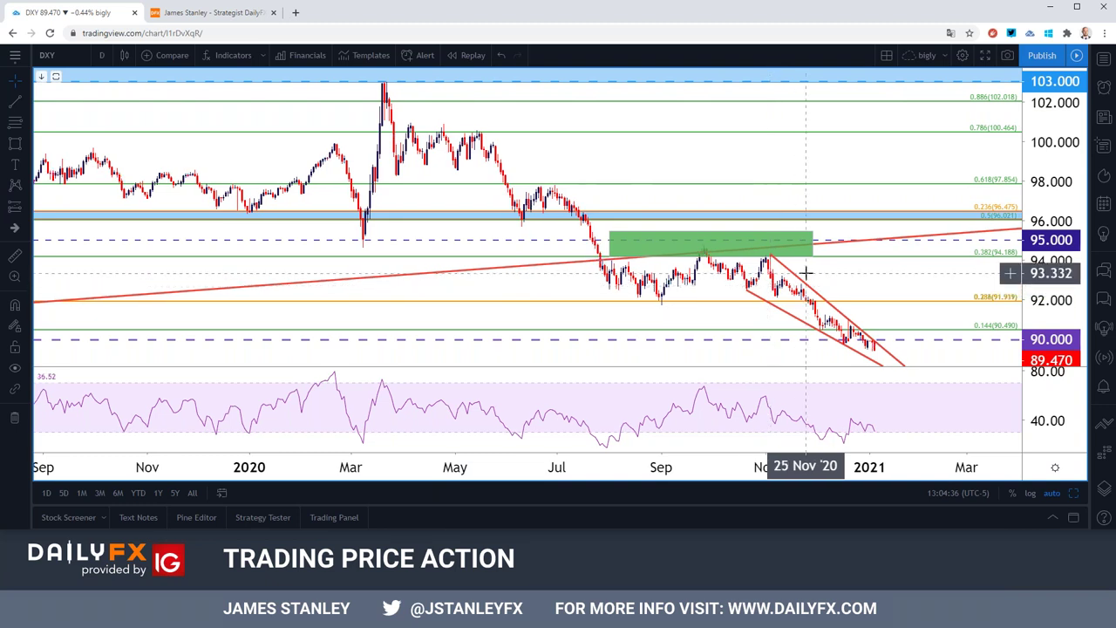
pyautogui.hscroll(2, 789, 276)
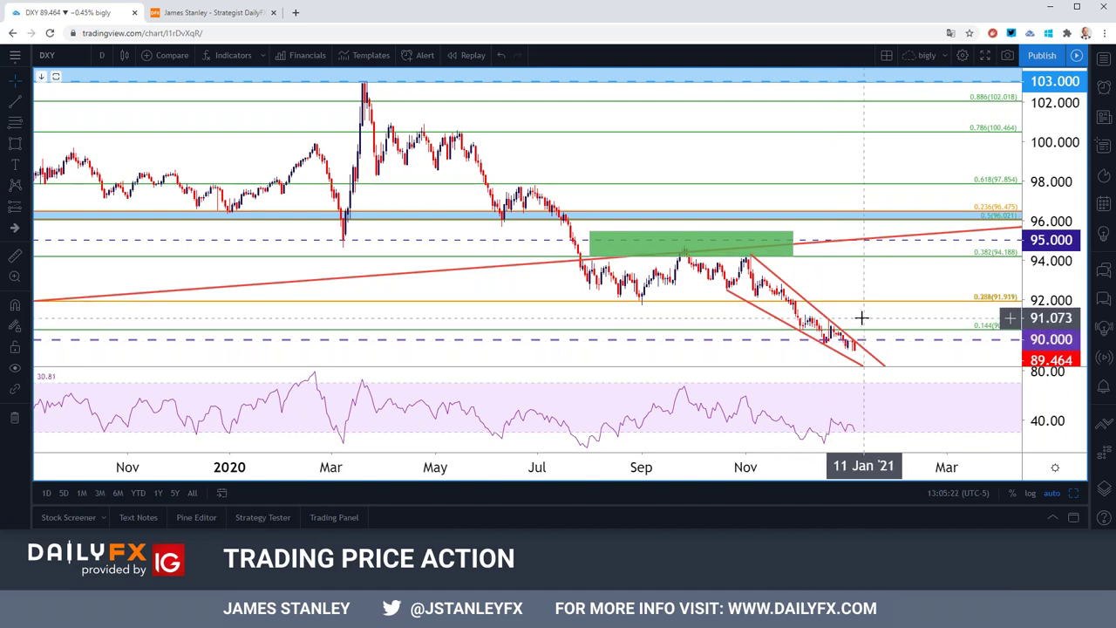
pyautogui.click(214, 16)
# Step: Open the 'US Dollar Q1 2021 Forecast' article from the author page in a new tab
pyautogui.scroll(-3, 195, 293)
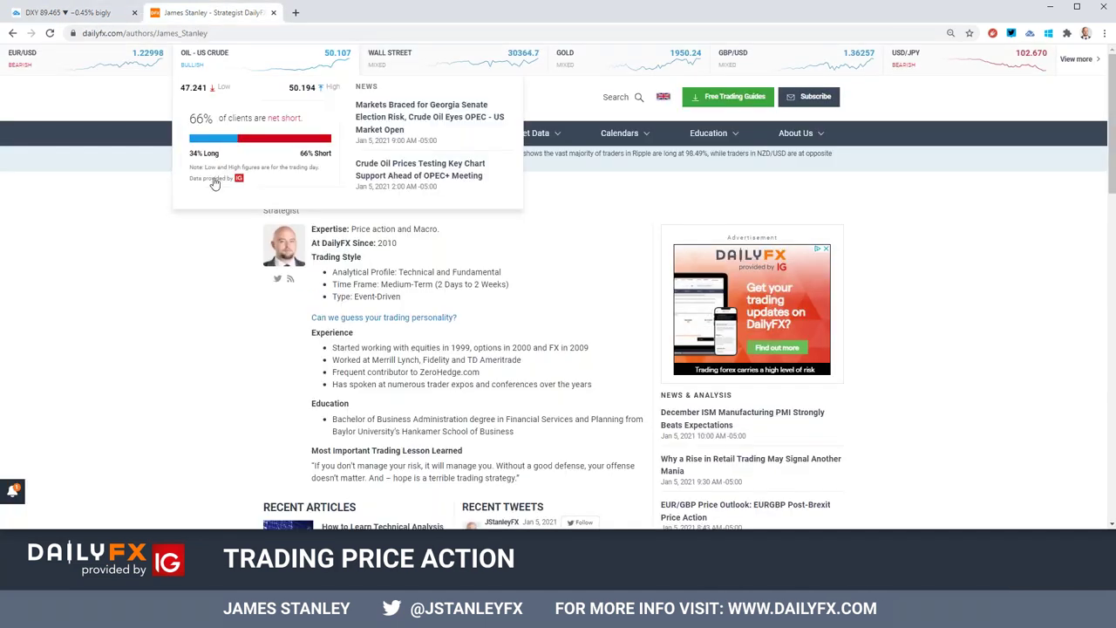
pyautogui.scroll(-3, 194, 293)
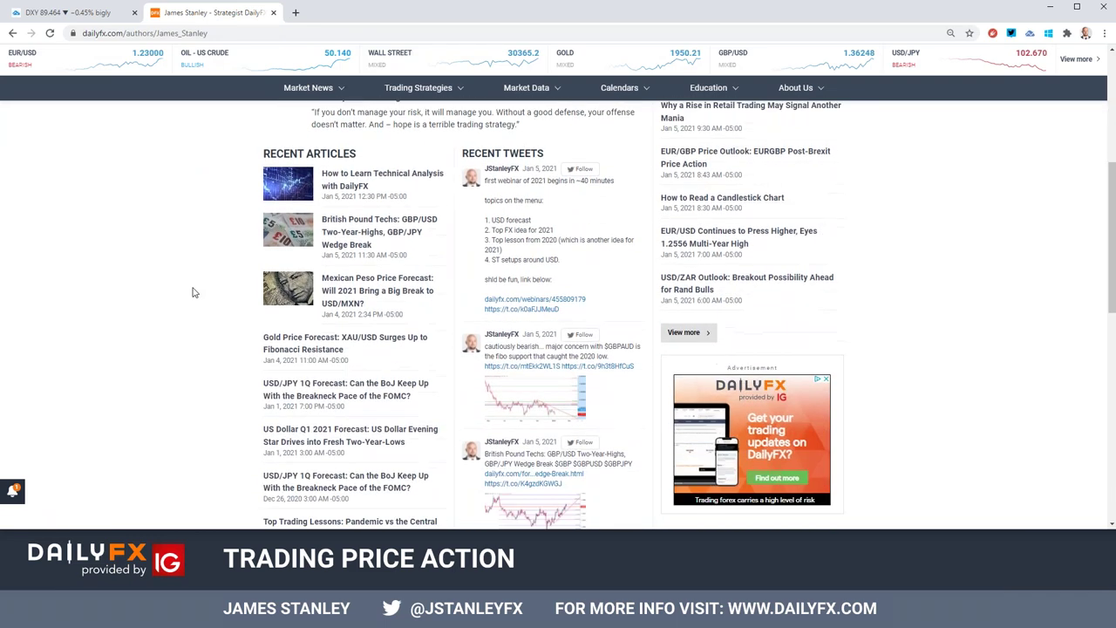
pyautogui.scroll(-1, 195, 293)
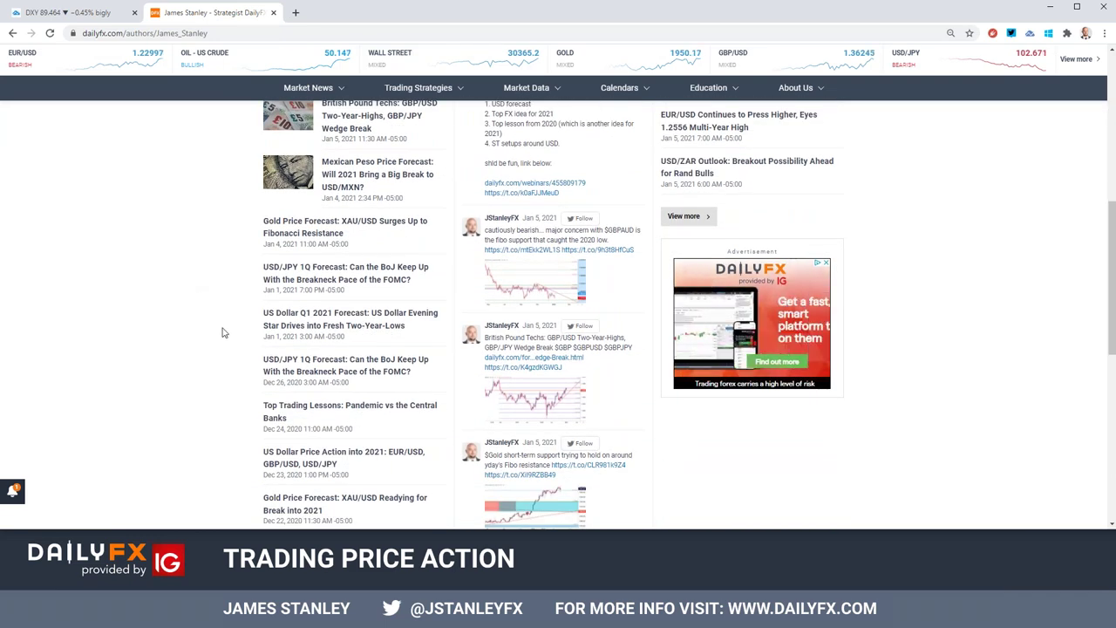
pyautogui.rightClick(279, 330)
pyautogui.click(296, 338)
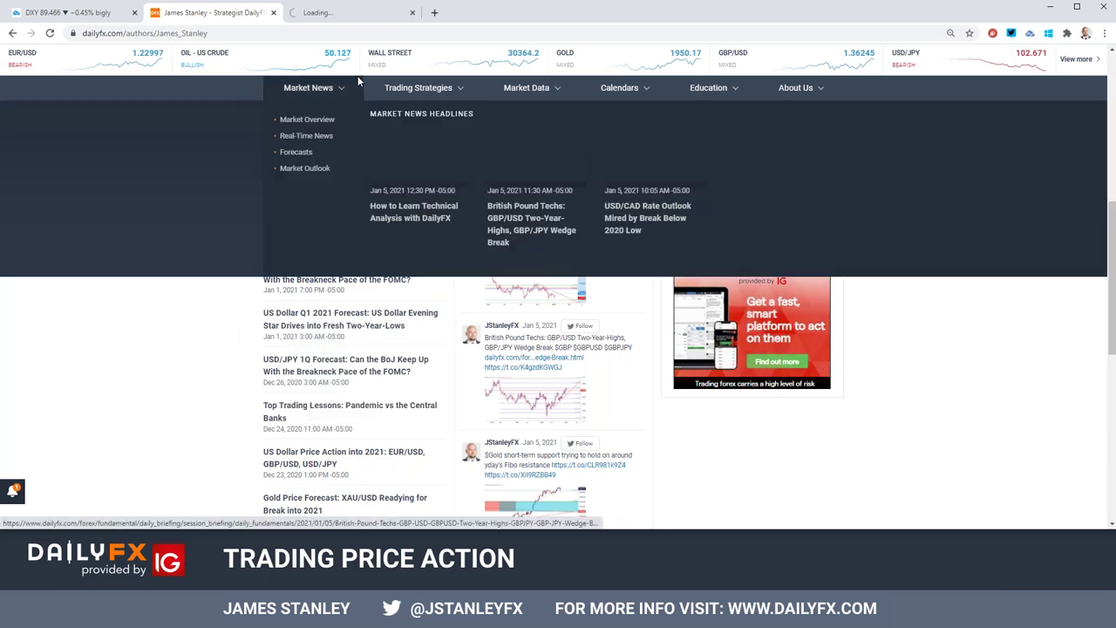
# Step: Read the forecast article's talking points, then return to the TradingView DXY chart
pyautogui.click(351, 13)
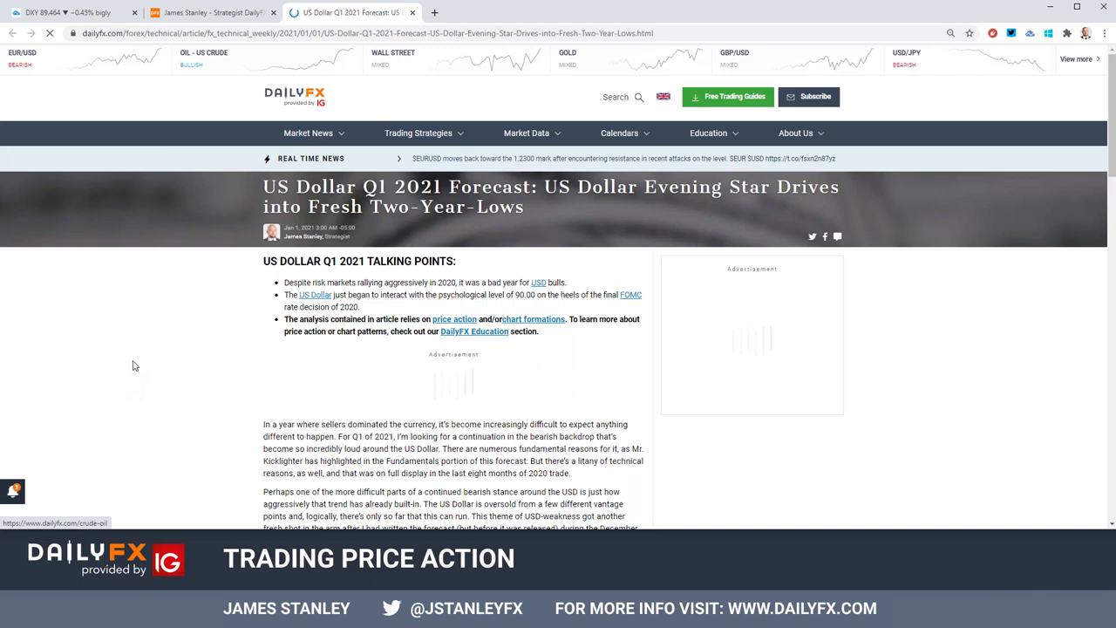
pyautogui.scroll(-1, 131, 363)
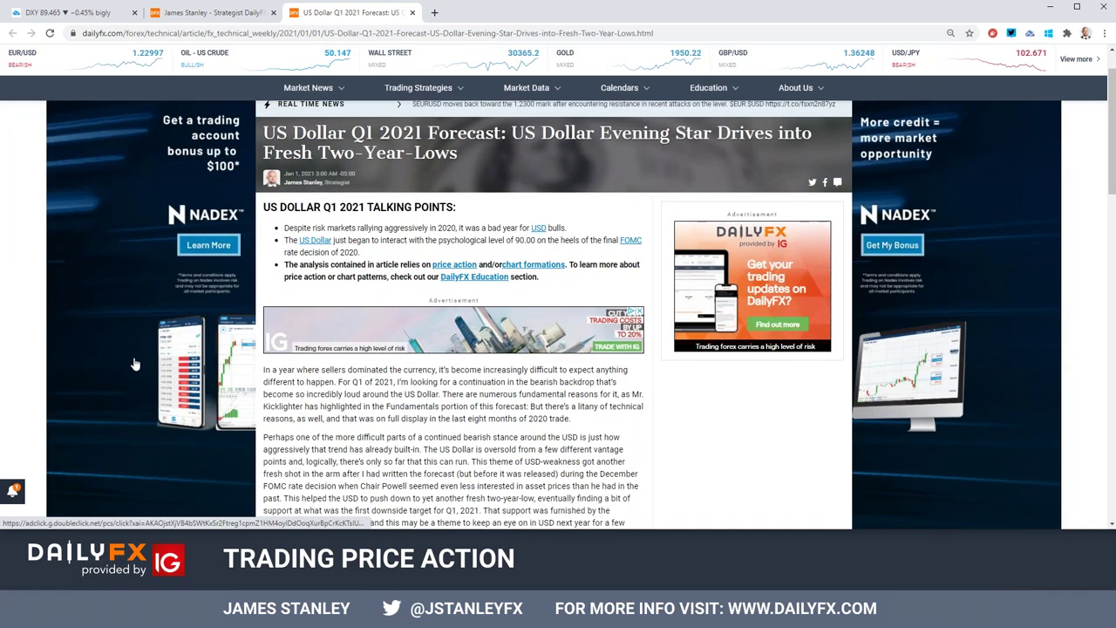
pyautogui.moveTo(87, 57)
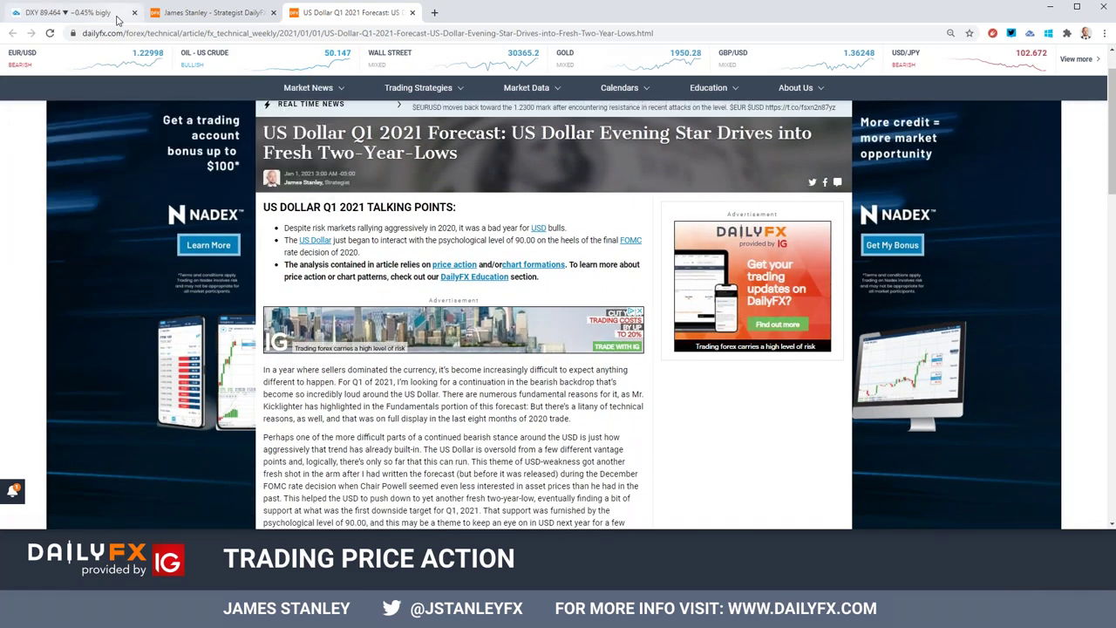
pyautogui.click(69, 13)
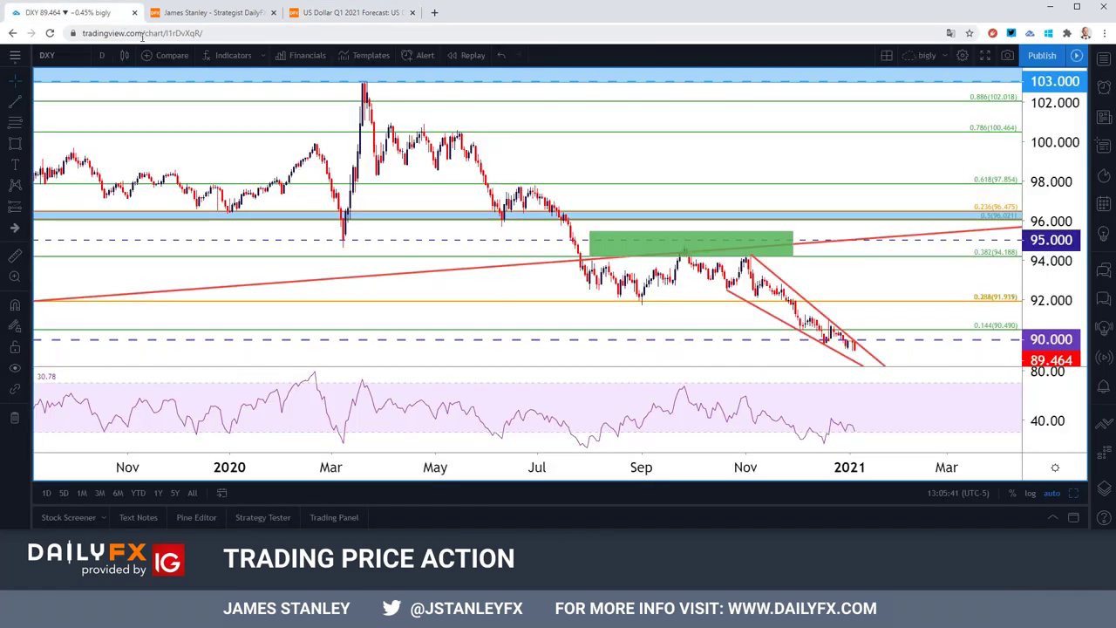
# Step: Change the DXY chart to the 1-week interval
pyautogui.click(101, 54)
pyautogui.click(127, 418)
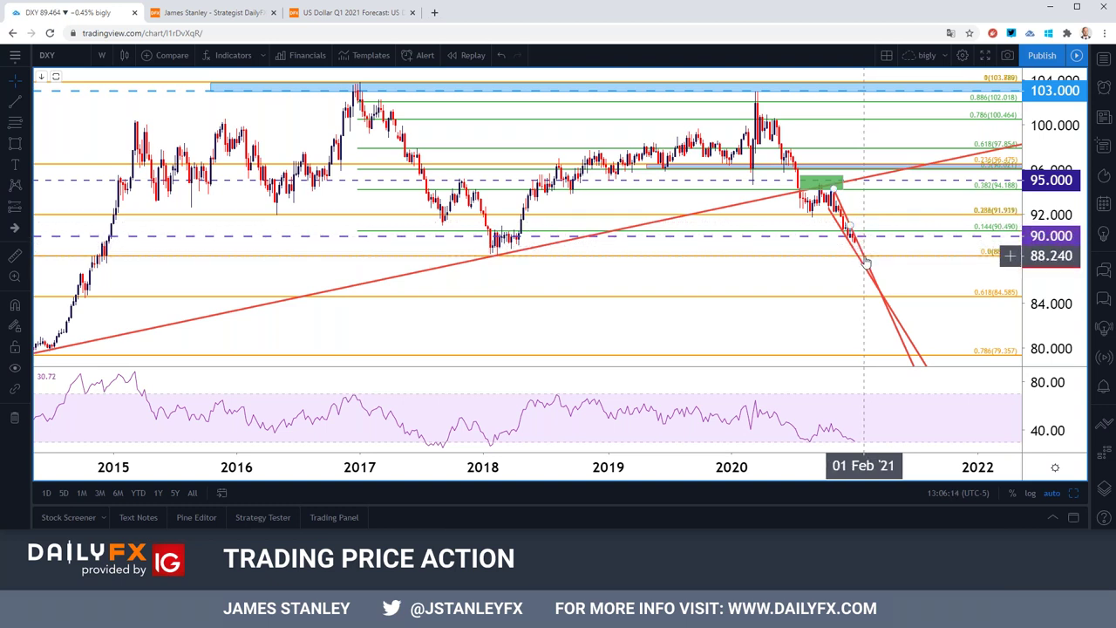
# Step: Zoom the weekly DXY chart out to 2011 and collapse the RSI pane
pyautogui.scroll(-3, 850, 258)
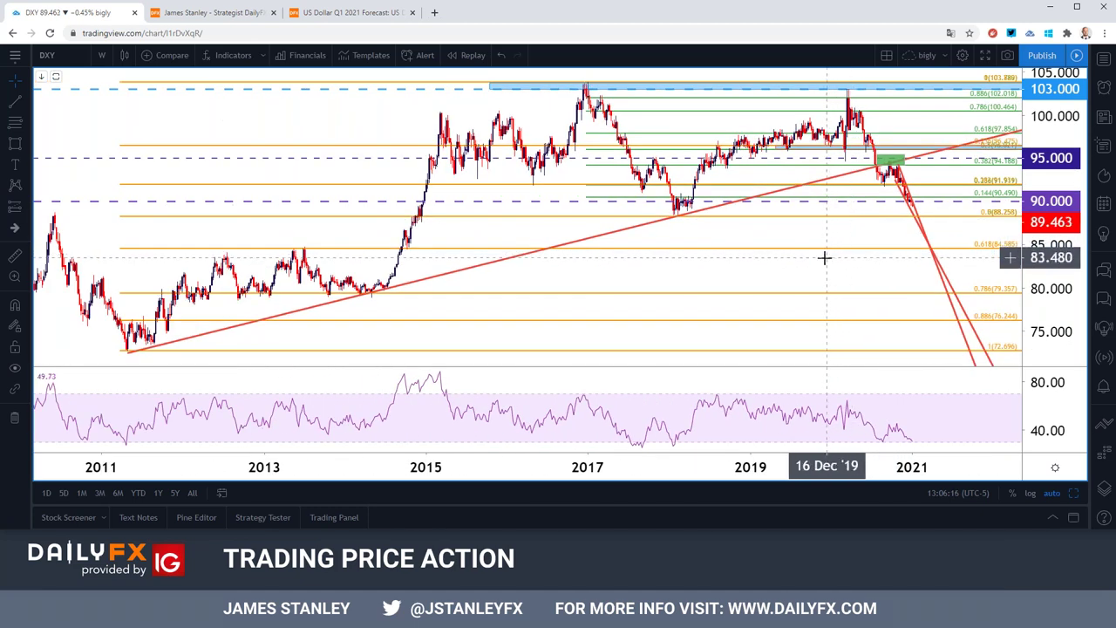
pyautogui.doubleClick(698, 309)
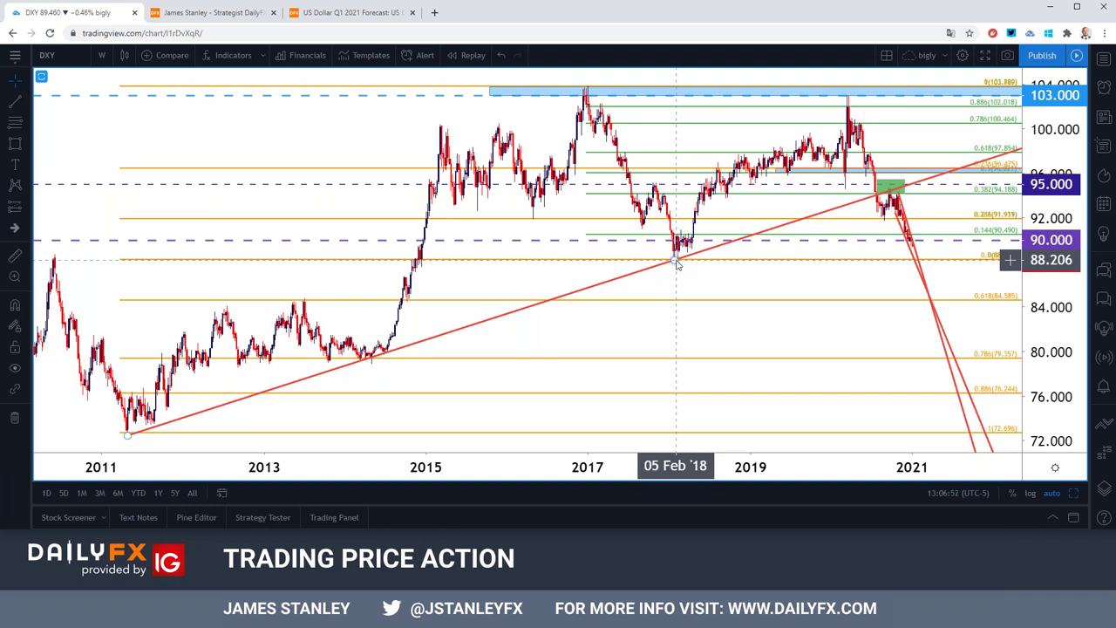
pyautogui.click(102, 55)
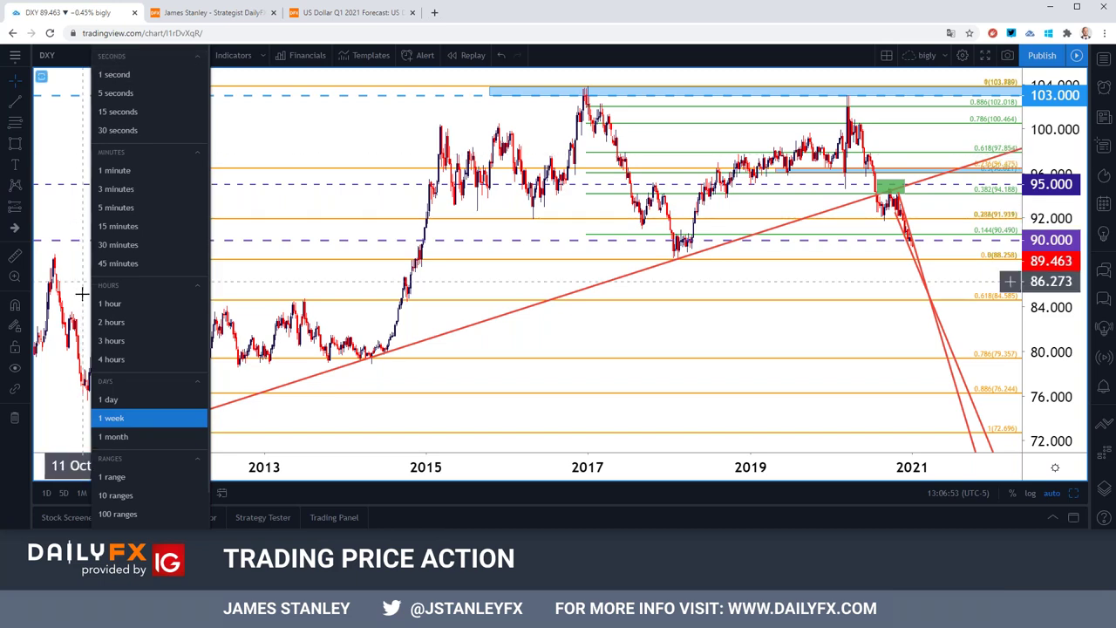
# Step: Put DXY on 4-hour candles, adjust the zoom, and select the 0.236 Fibonacci line near 91.9
pyautogui.click(111, 359)
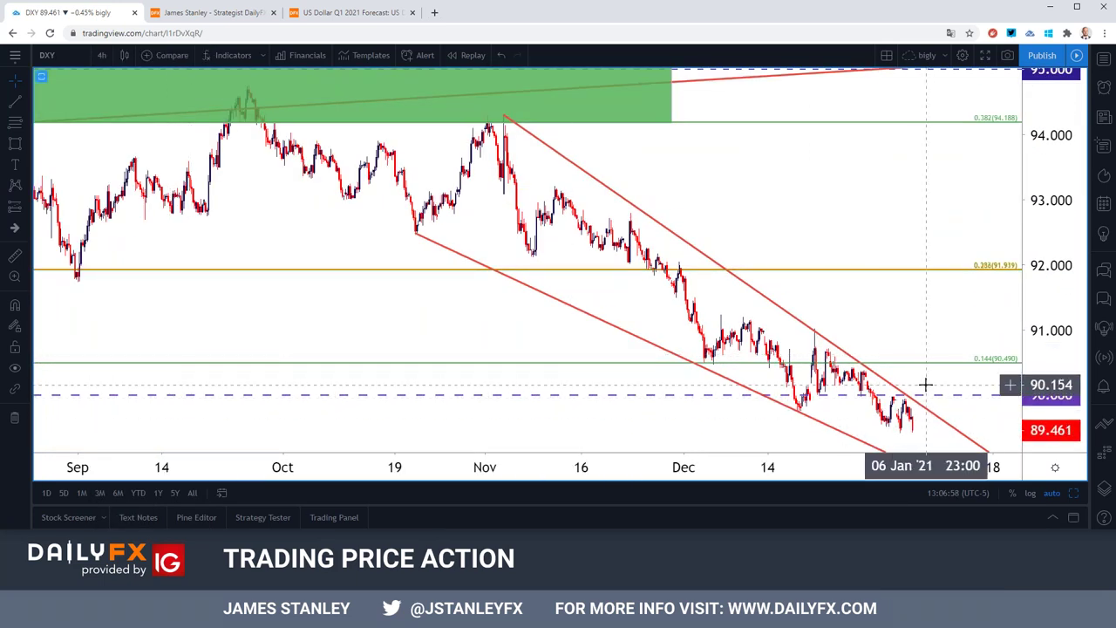
pyautogui.scroll(-4, 924, 385)
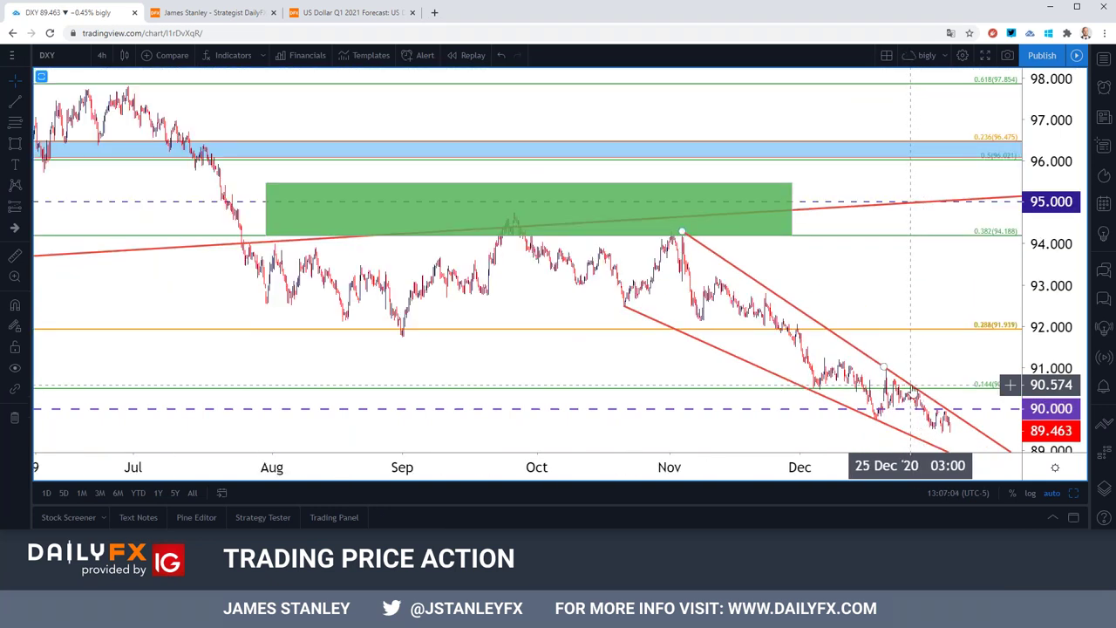
pyautogui.scroll(3, 908, 379)
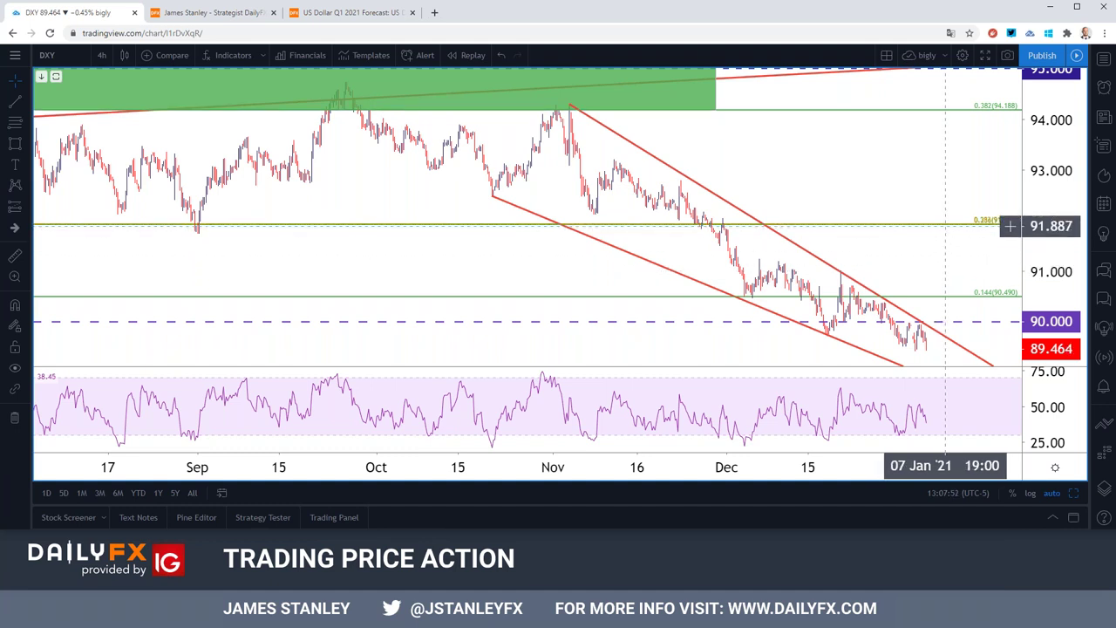
pyautogui.click(946, 225)
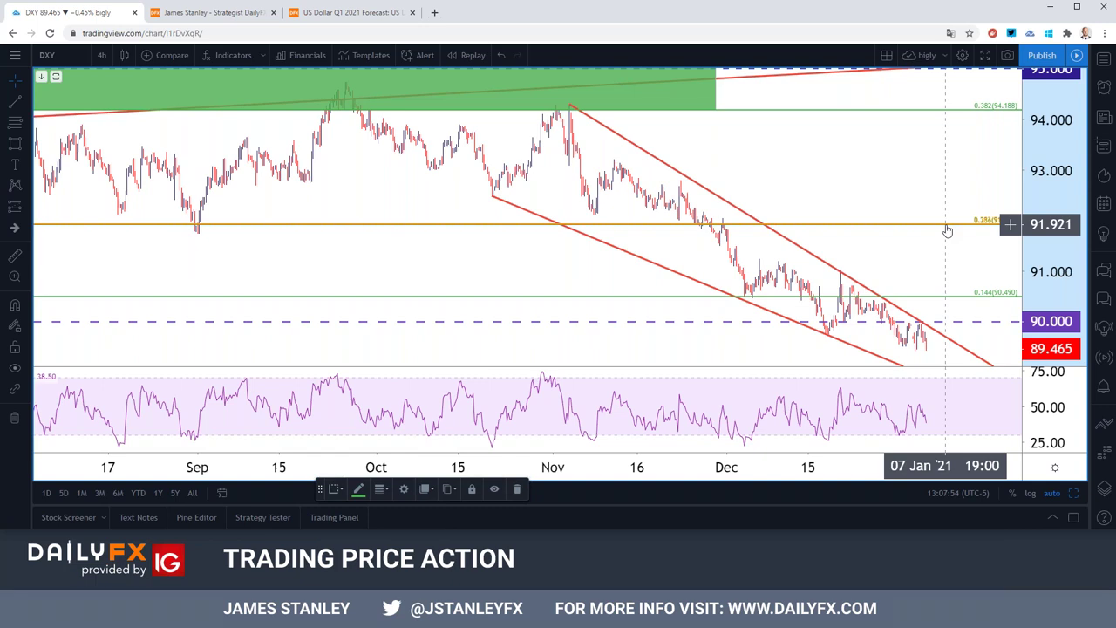
# Step: Set the DXY chart to 1-day candles and zoom to frame the 2020 slide toward 90
pyautogui.click(101, 55)
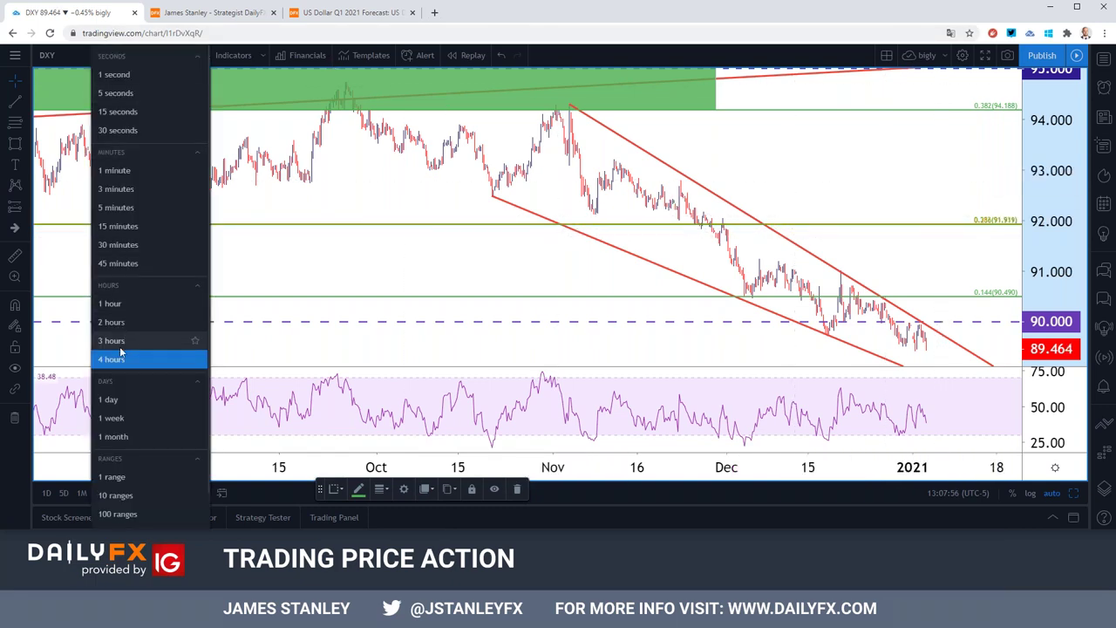
pyautogui.click(108, 399)
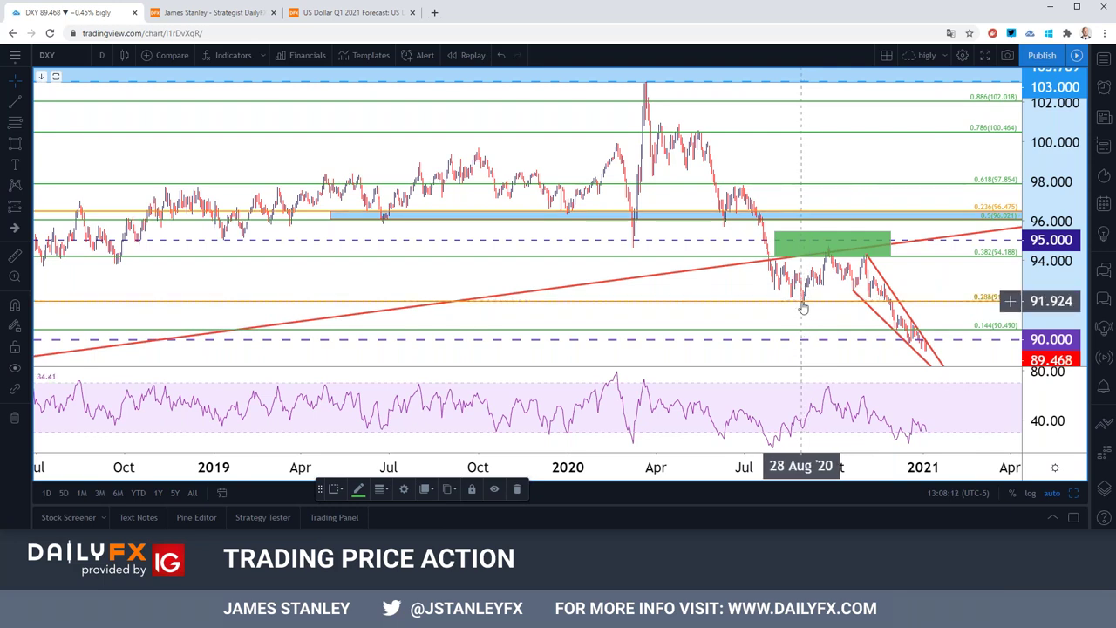
pyautogui.scroll(5, 803, 307)
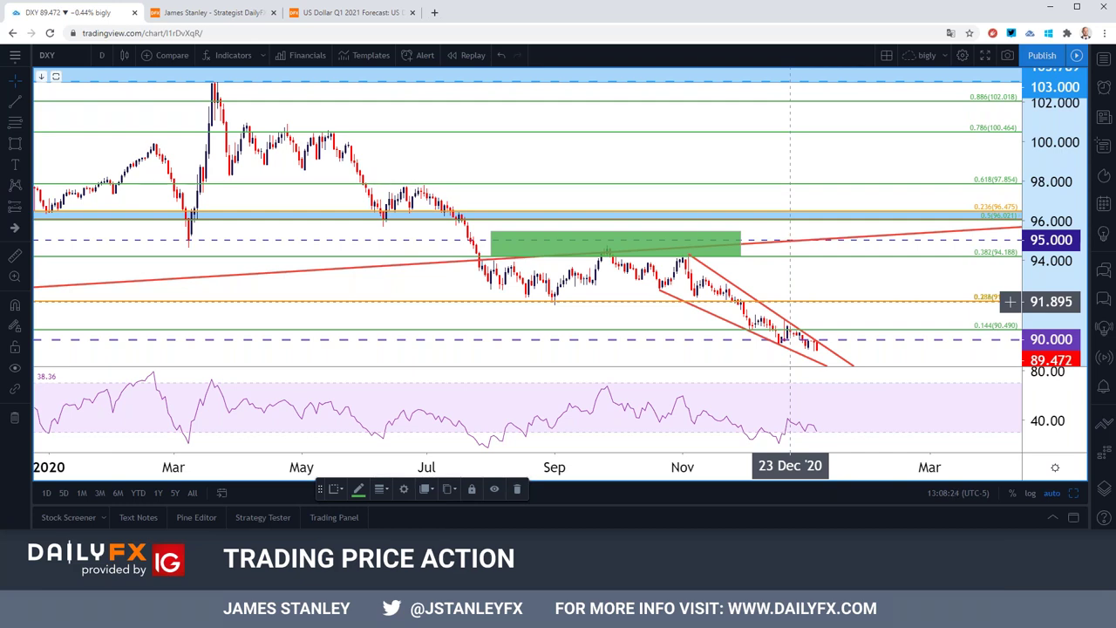
pyautogui.scroll(1, 790, 302)
pyautogui.scroll(-3, 598, 309)
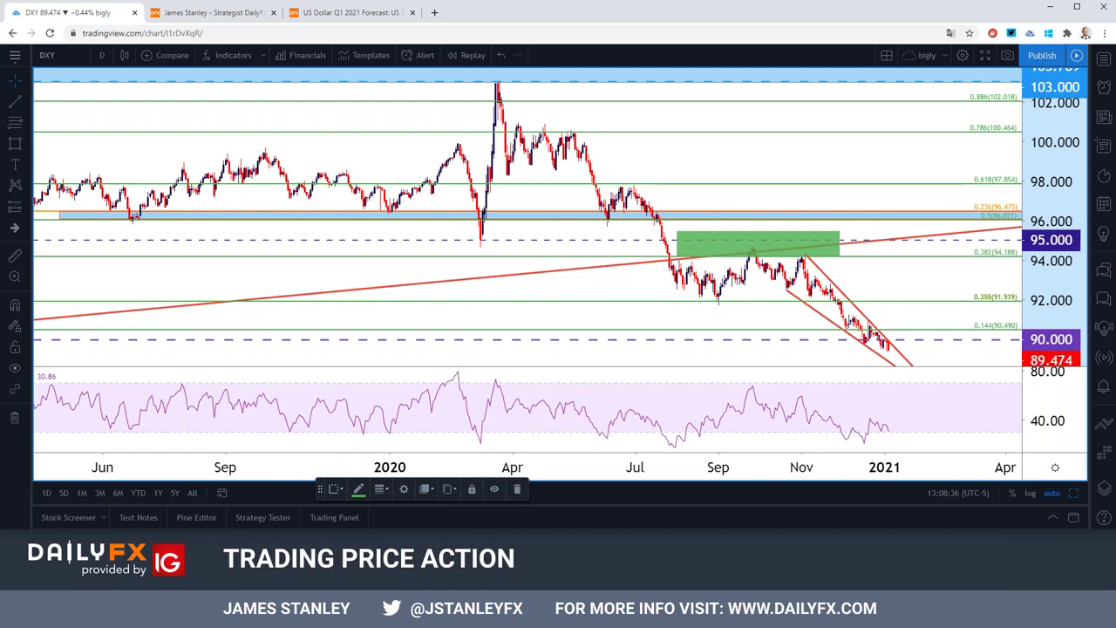
# Step: Open the USD/JPY 1Q Forecast from the author's article list in a new tab
pyautogui.click(209, 12)
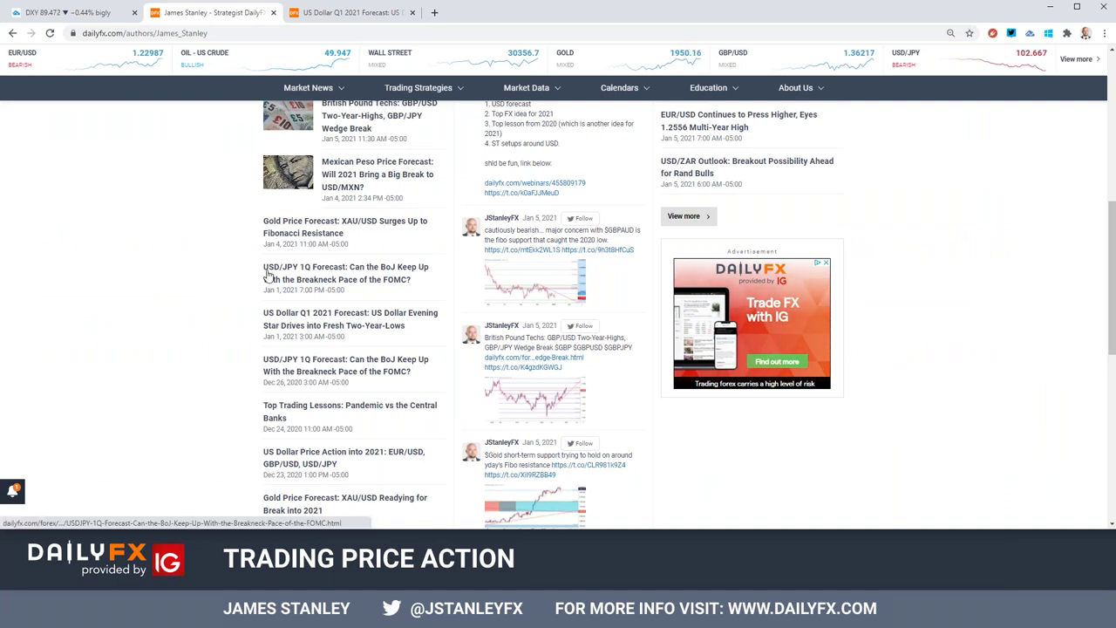
pyautogui.rightClick(269, 275)
pyautogui.click(300, 283)
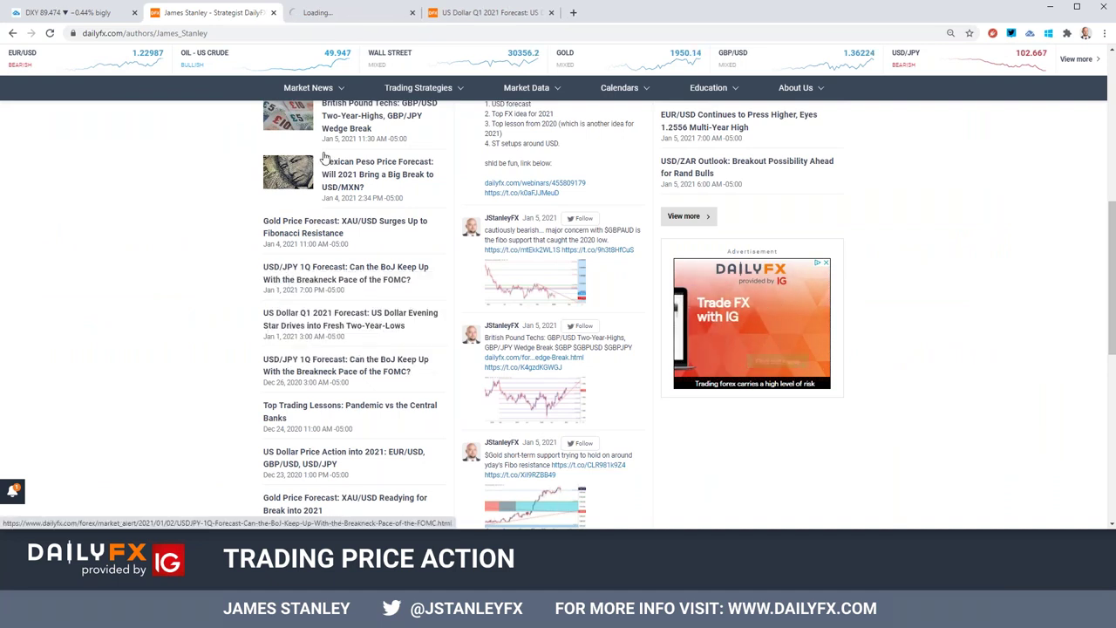
pyautogui.click(367, 14)
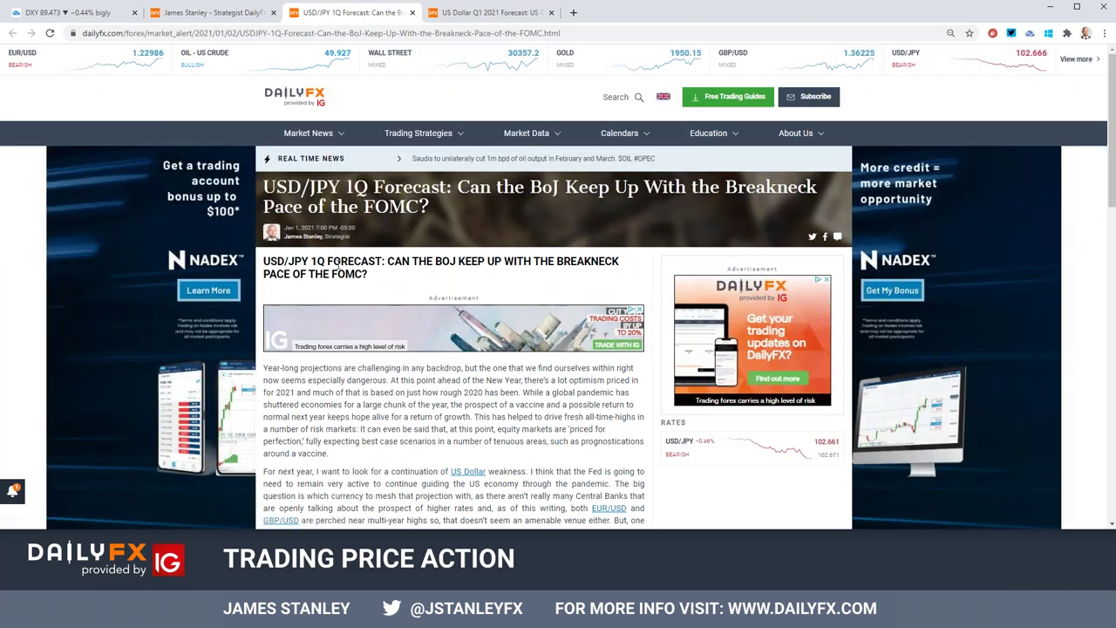
# Step: Scroll through the forecast's monthly USD/JPY chart, then return to the TradingView tab
pyautogui.scroll(-10, 338, 267)
pyautogui.scroll(-2, 338, 267)
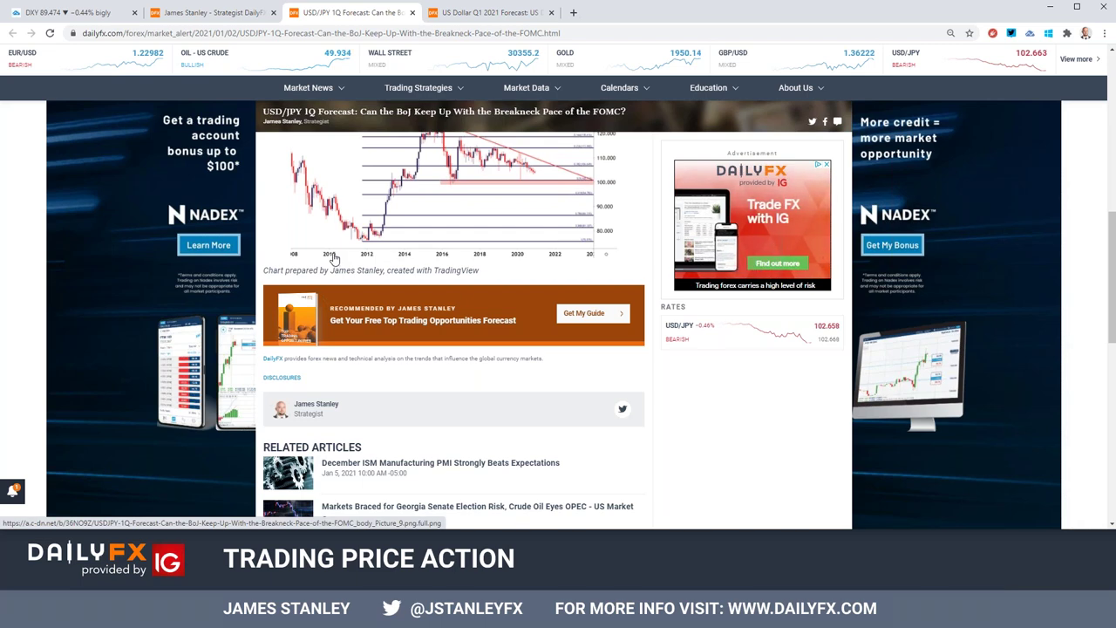
pyautogui.scroll(3, 332, 259)
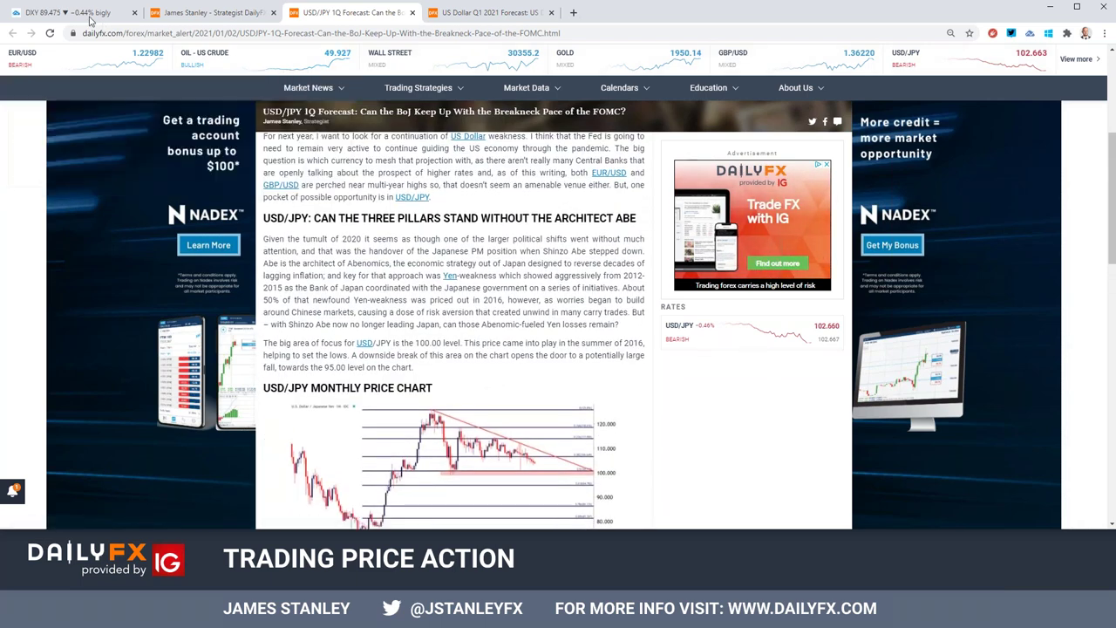
pyautogui.click(79, 13)
# Step: Load the FX_IDC USDJPY symbol in place of DXY
pyautogui.click(82, 49)
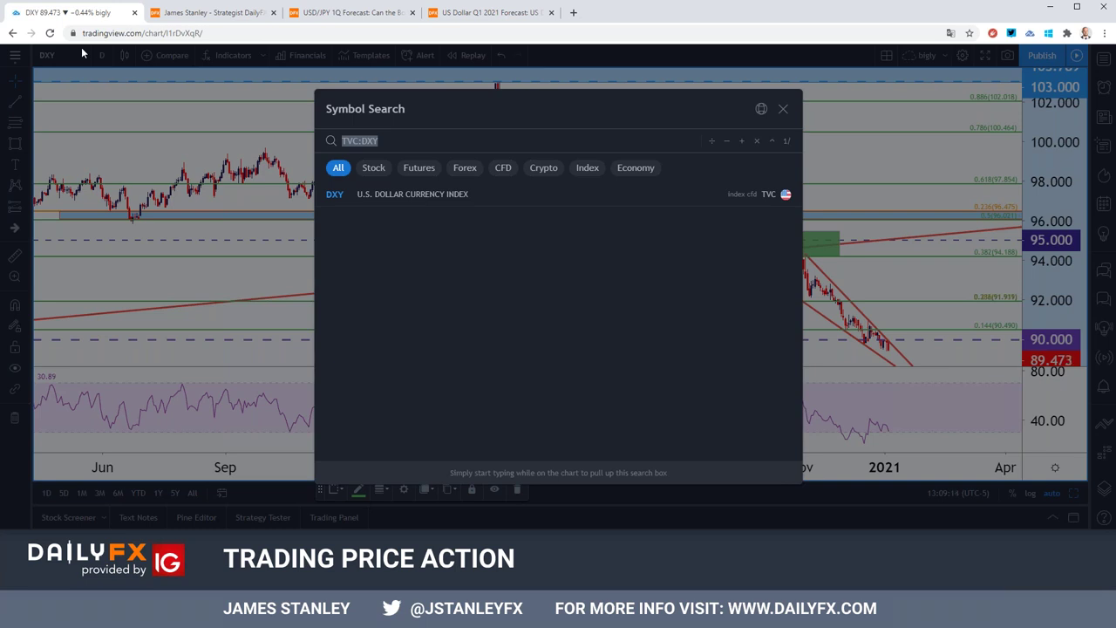
pyautogui.write('usdjpy')
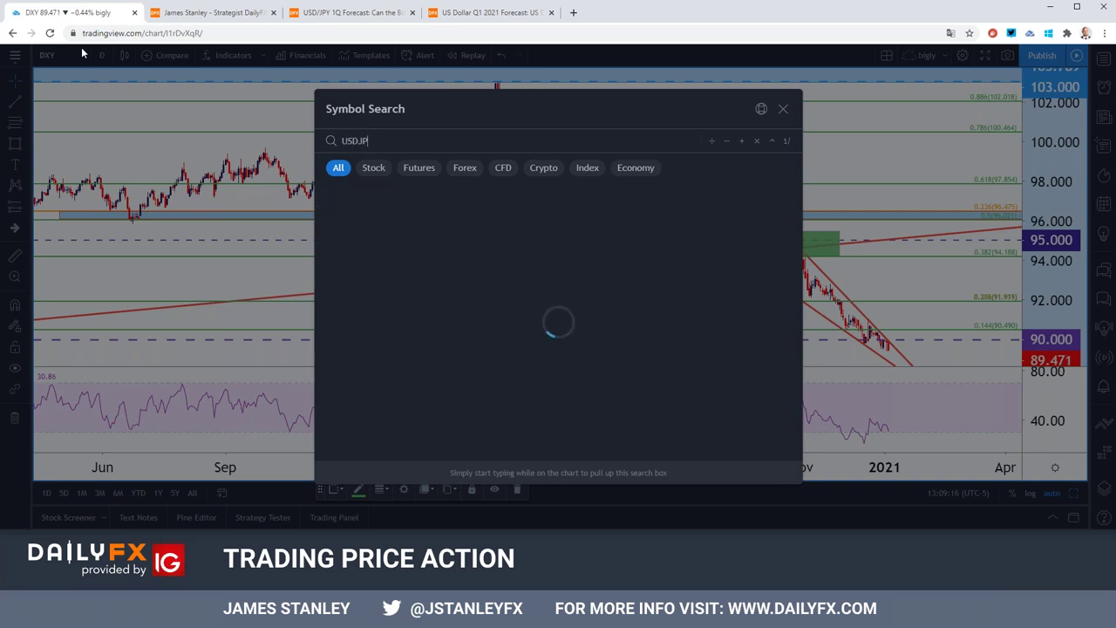
pyautogui.press('Down')
pyautogui.press('Down')
pyautogui.press('Down')
pyautogui.press('Down')
pyautogui.press('Return')
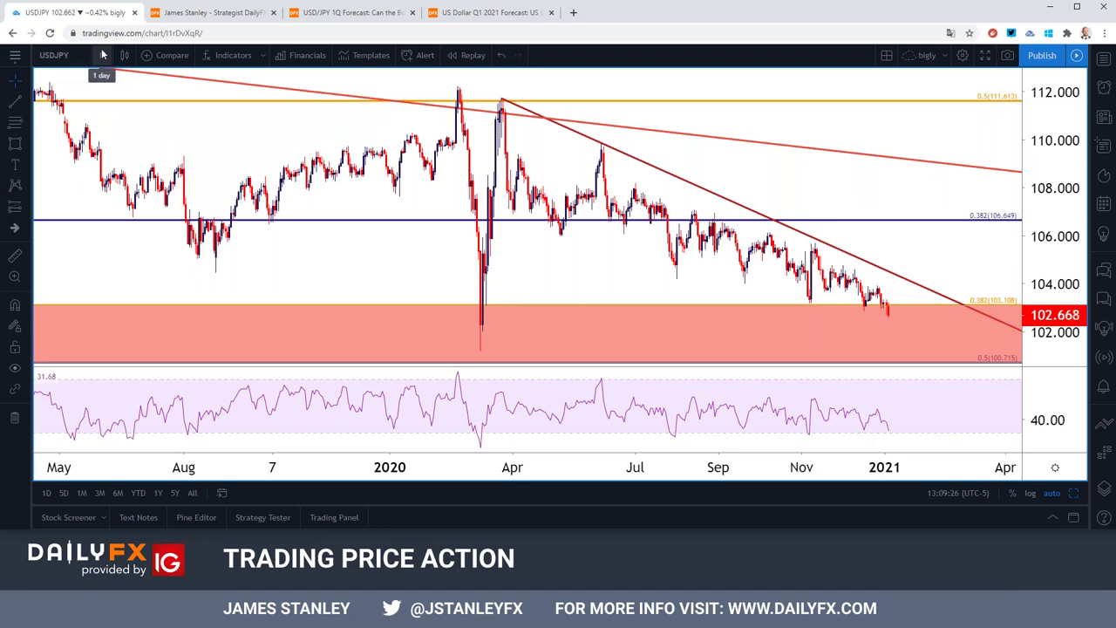
# Step: Hide the RSI pane and set USD/JPY to 1M candles, via 1W first
pyautogui.click(101, 55)
pyautogui.click(112, 418)
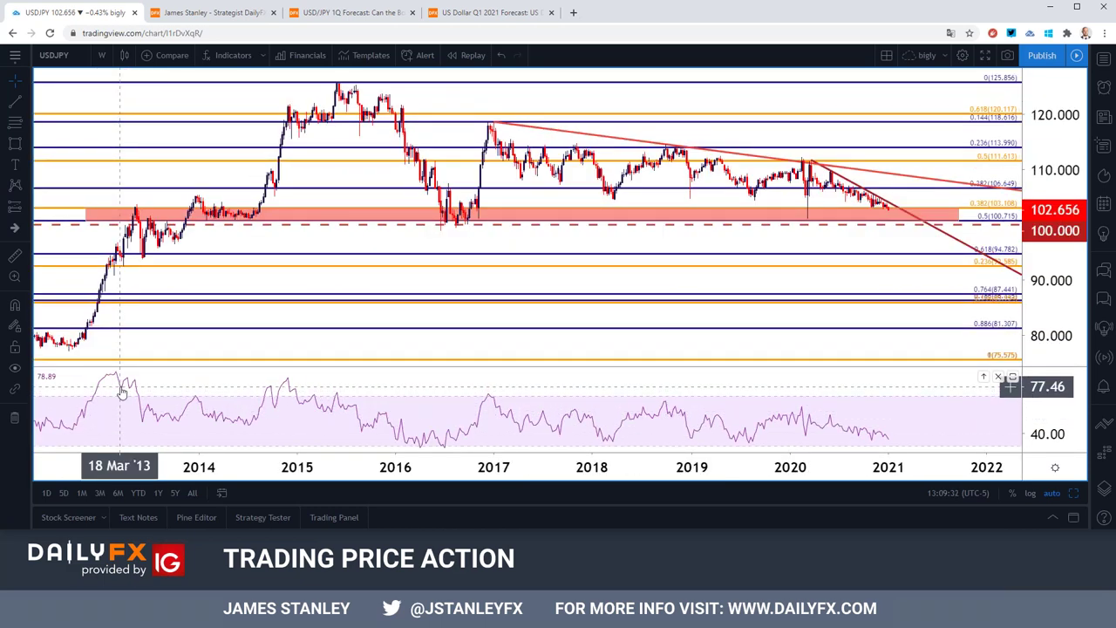
pyautogui.doubleClick(182, 343)
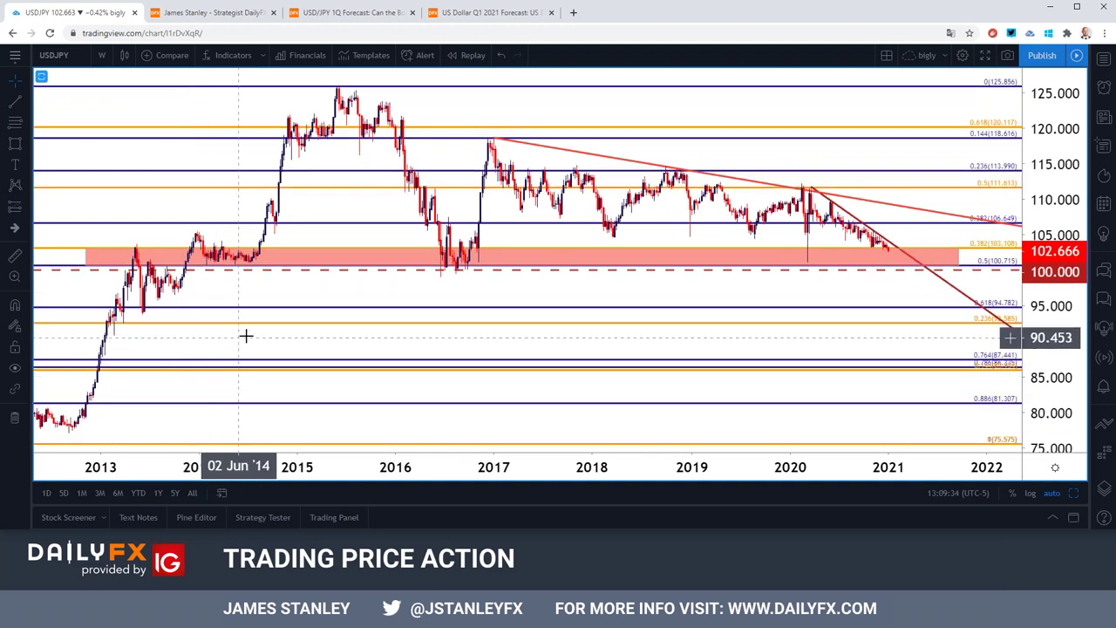
pyautogui.scroll(-2, 246, 335)
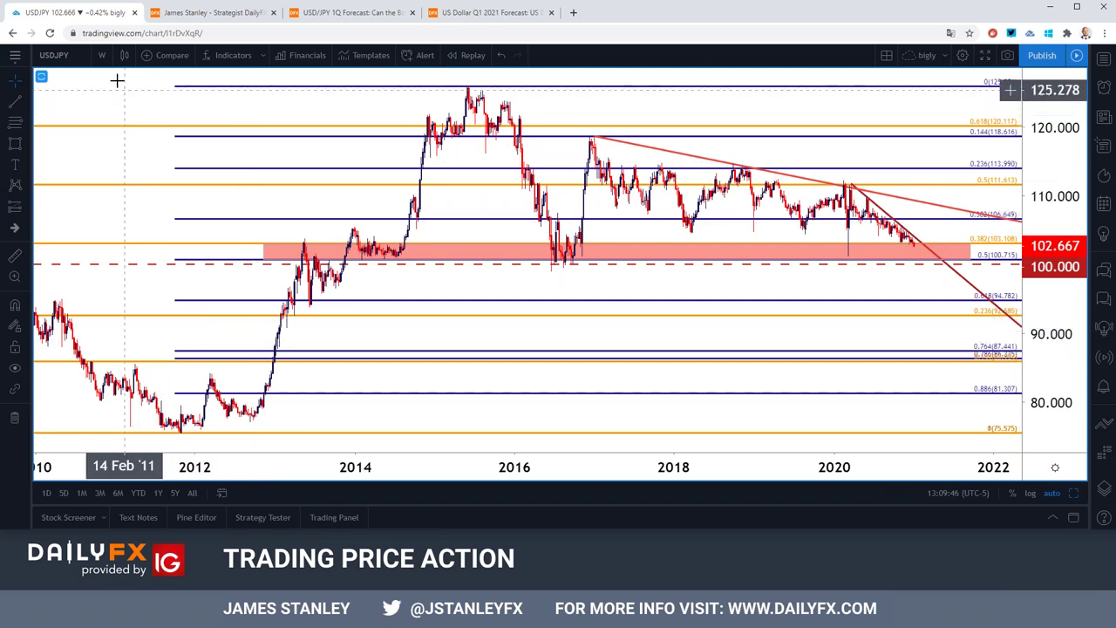
pyautogui.click(101, 54)
pyautogui.click(133, 436)
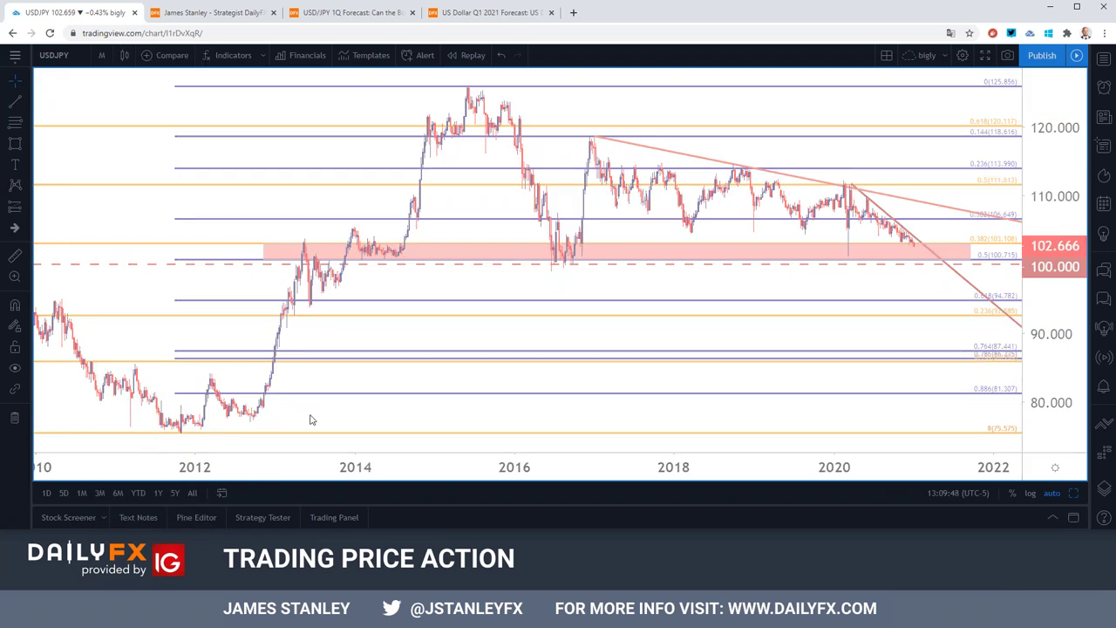
pyautogui.scroll(-5, 314, 410)
pyautogui.scroll(4, 314, 403)
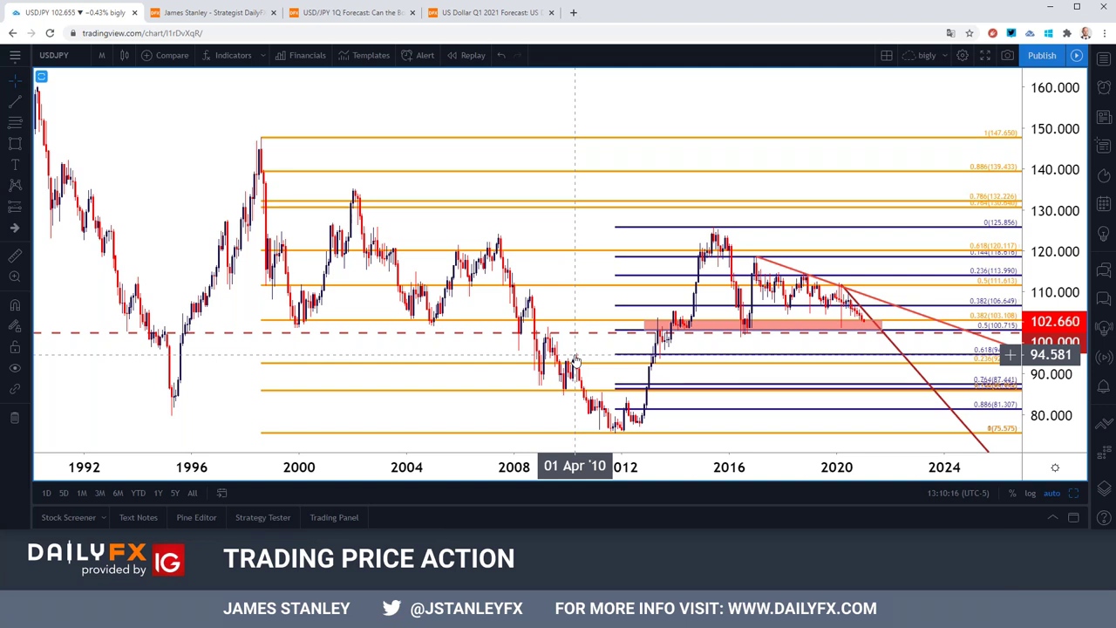
pyautogui.moveTo(625, 424)
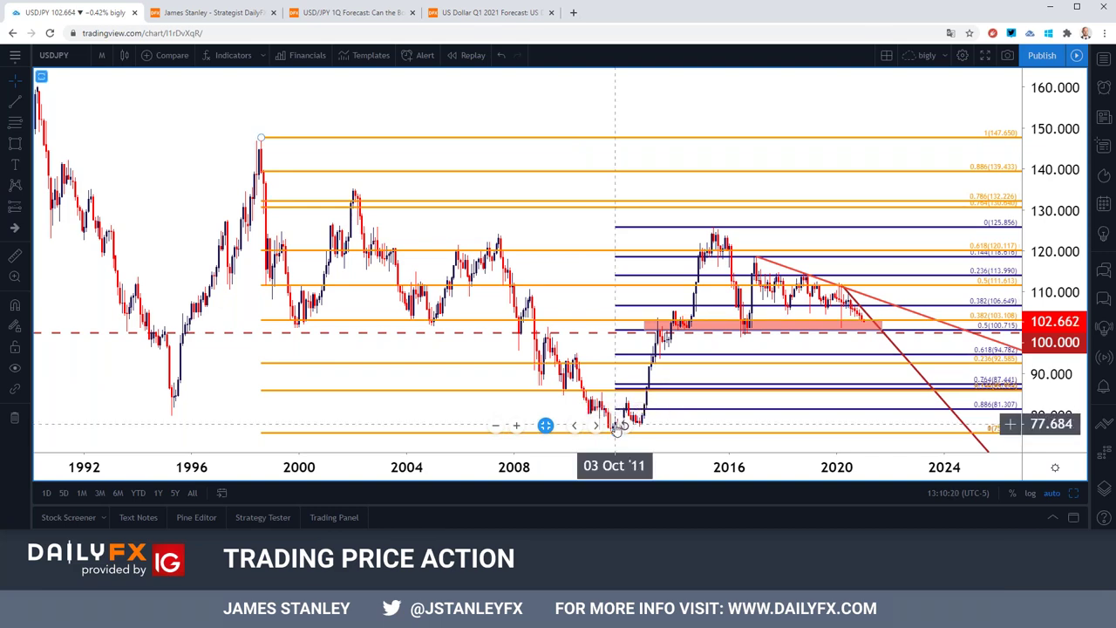
pyautogui.scroll(2, 612, 425)
pyautogui.scroll(3, 608, 423)
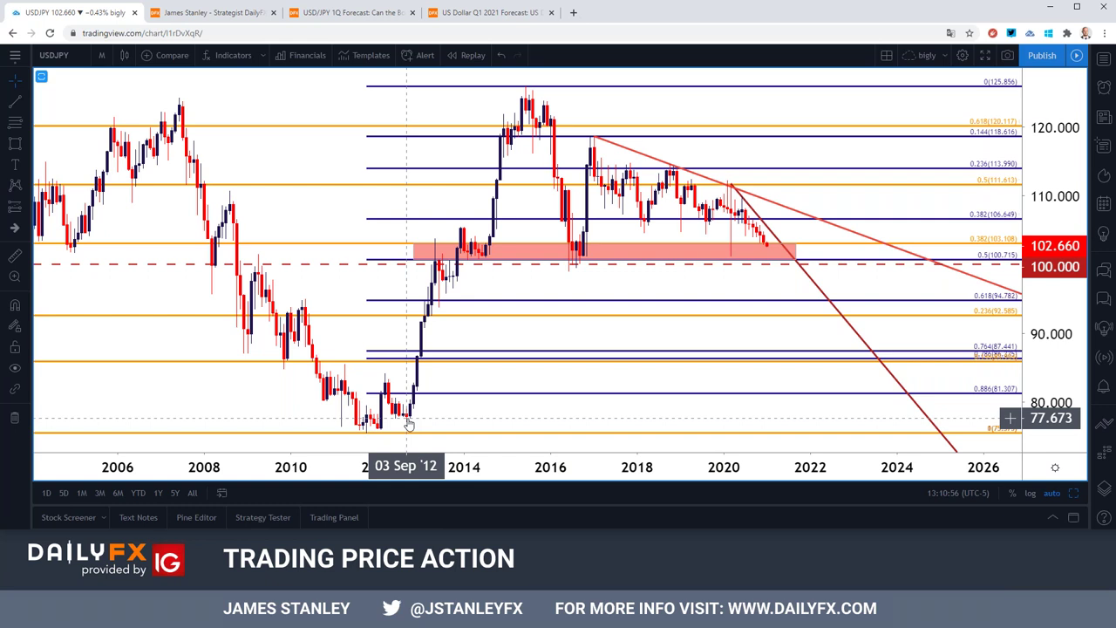
pyautogui.scroll(-2, 408, 423)
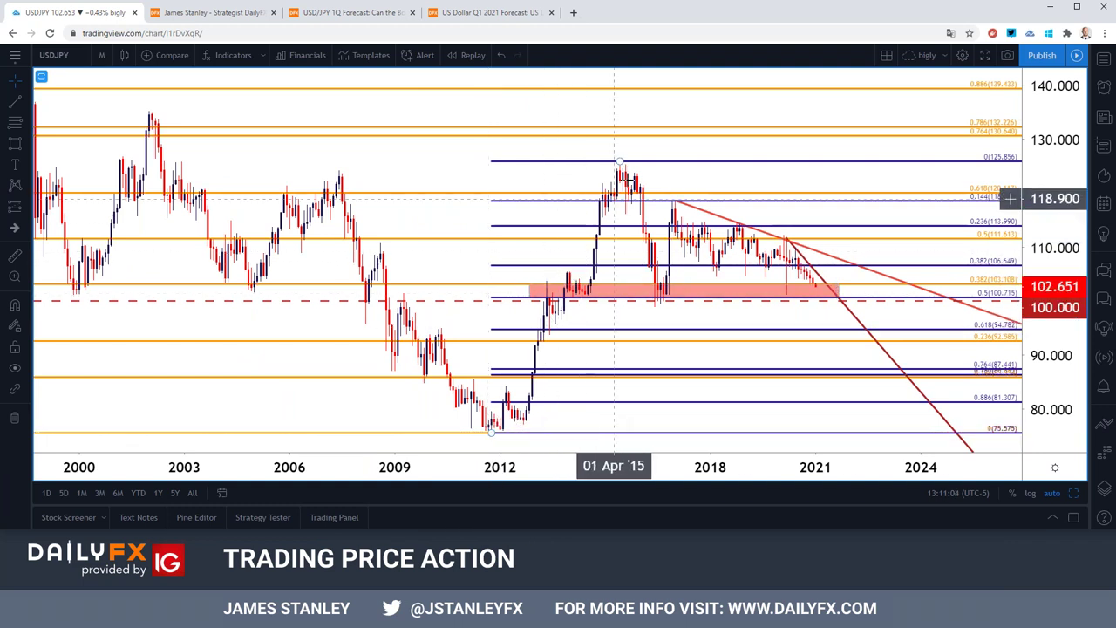
pyautogui.click(620, 179)
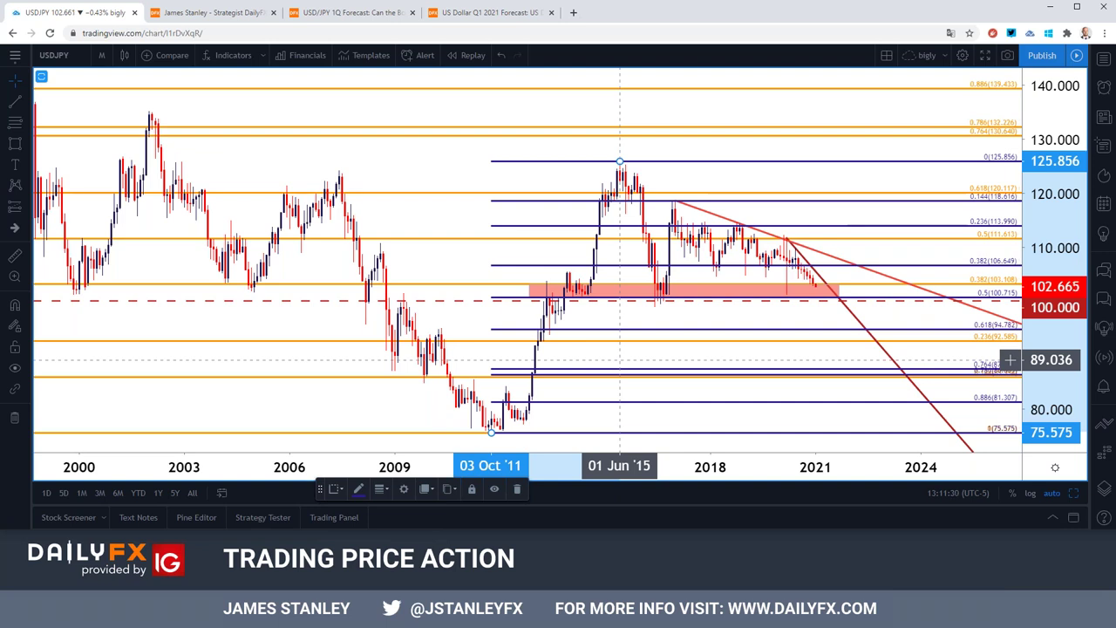
pyautogui.scroll(-3, 619, 359)
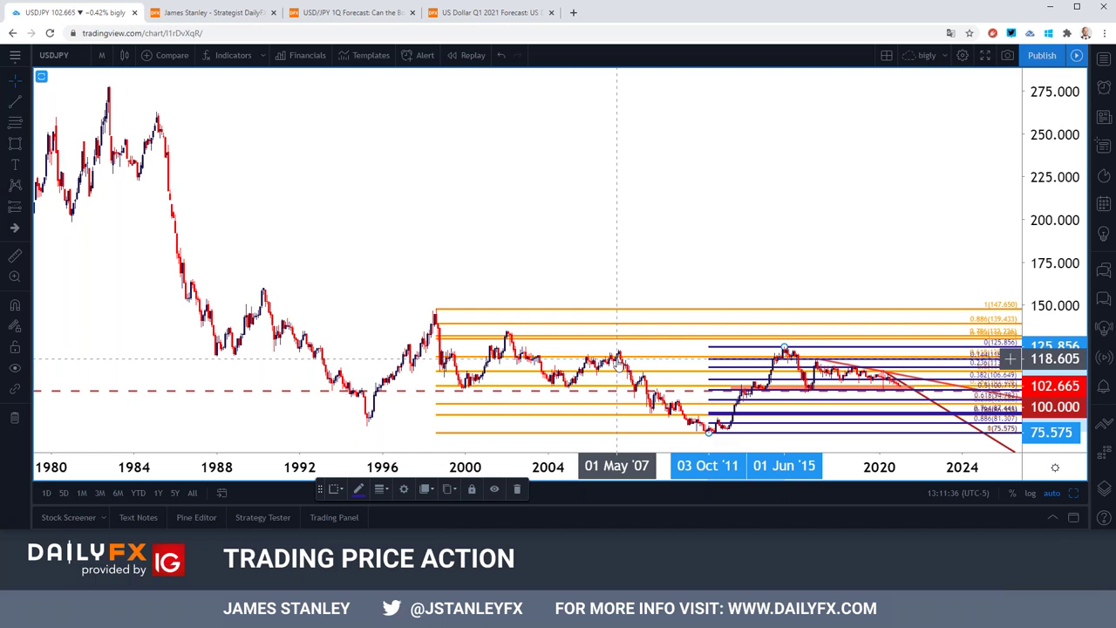
pyautogui.scroll(5, 618, 361)
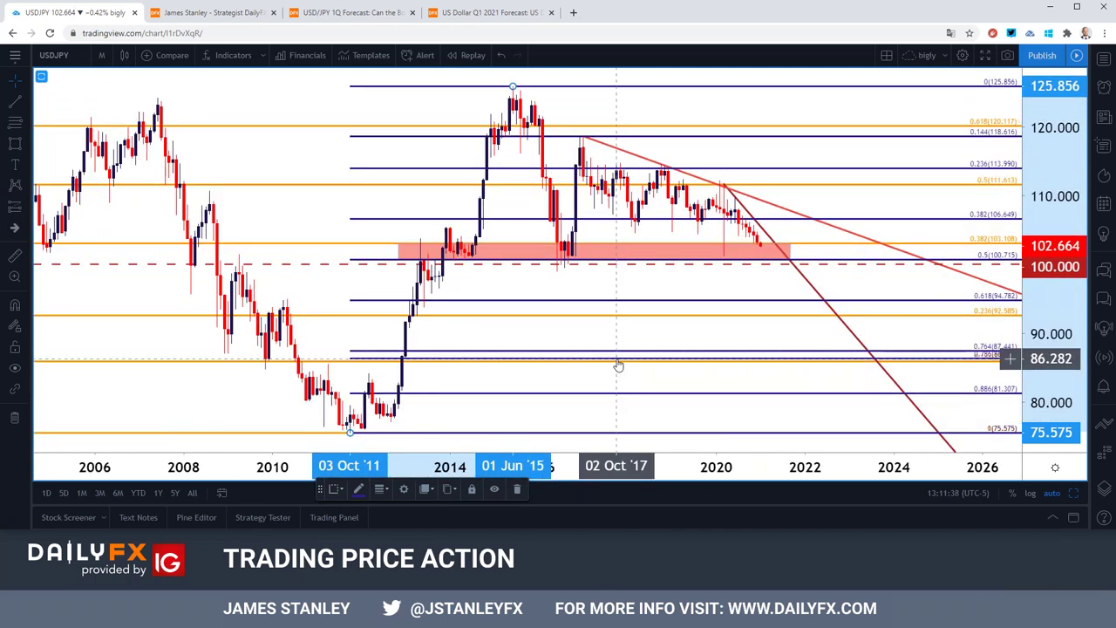
pyautogui.click(543, 294)
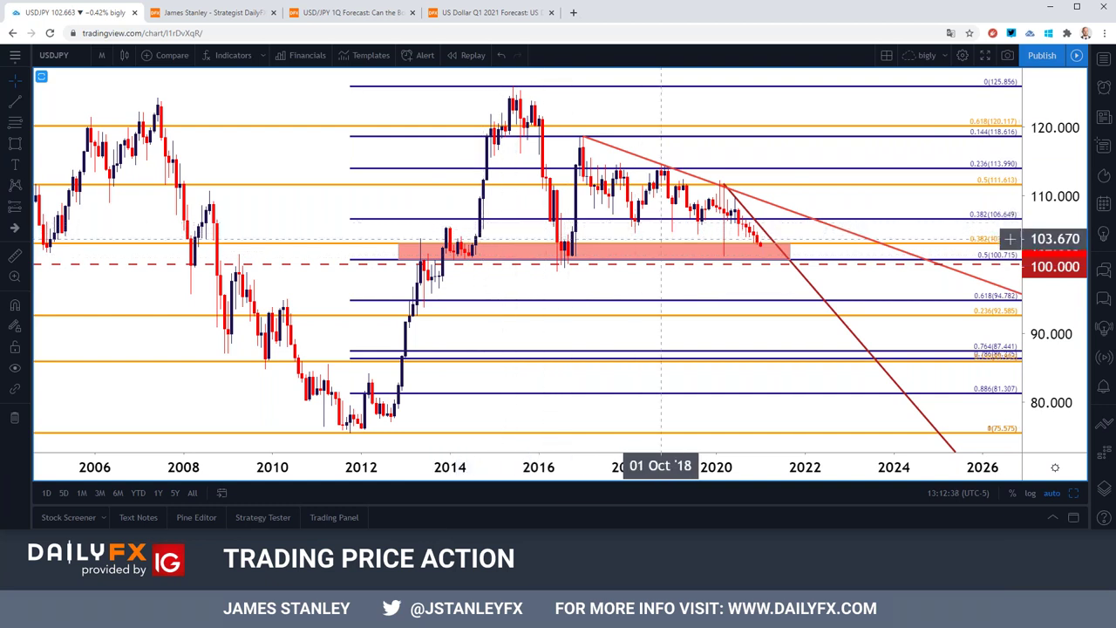
pyautogui.click(756, 258)
pyautogui.click(757, 268)
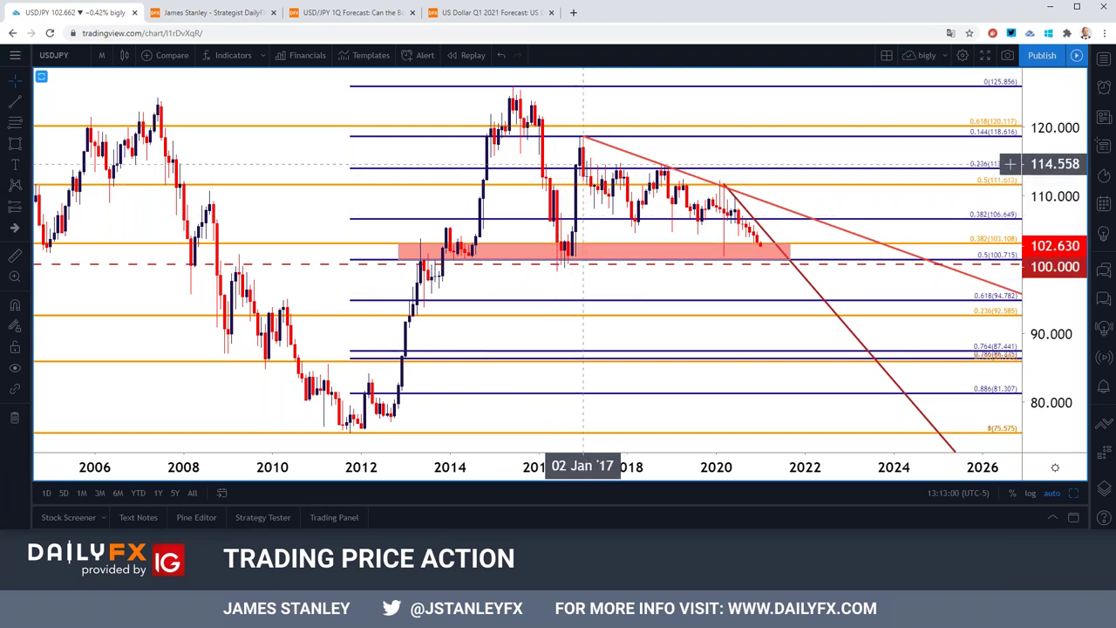
pyautogui.click(620, 258)
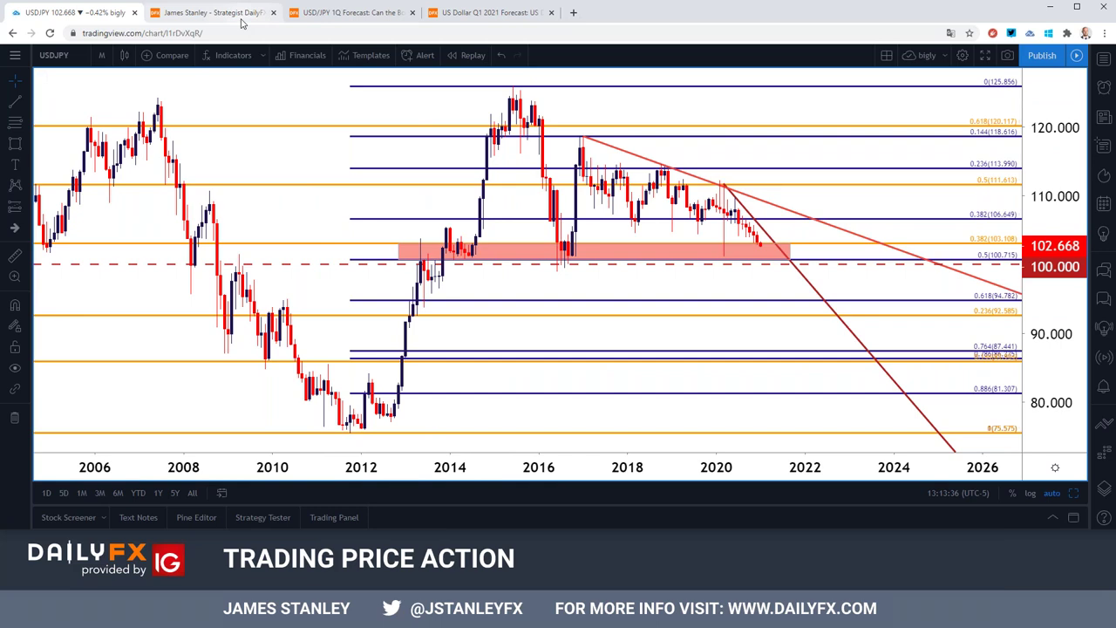
# Step: Go to the strategist's DailyFX author page and scroll to the Top Trading Lessons link
pyautogui.click(209, 13)
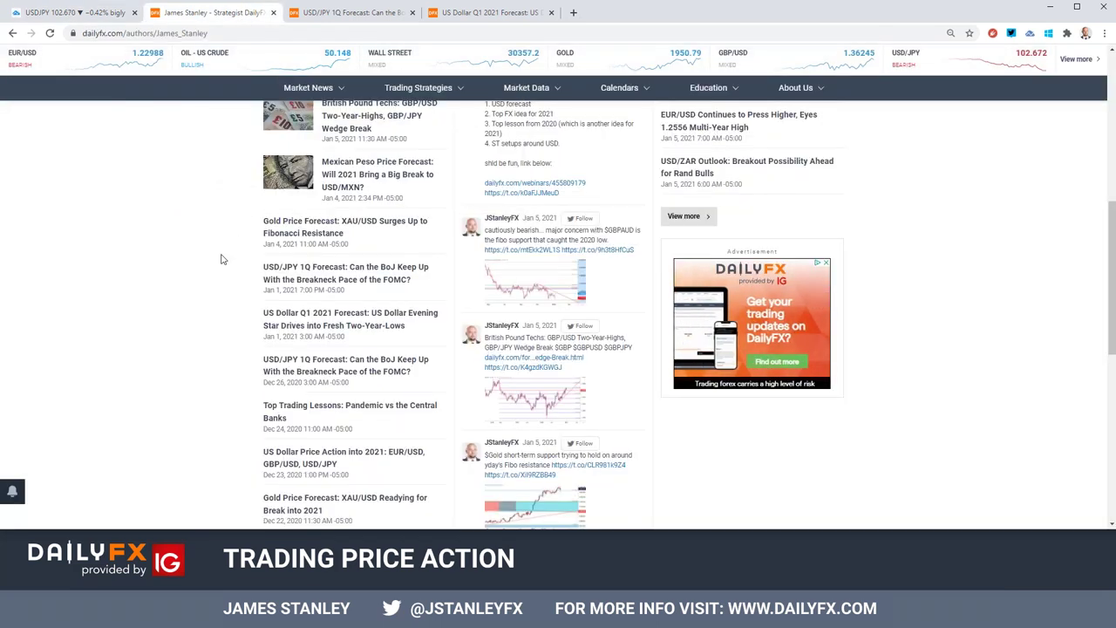
pyautogui.scroll(2, 220, 259)
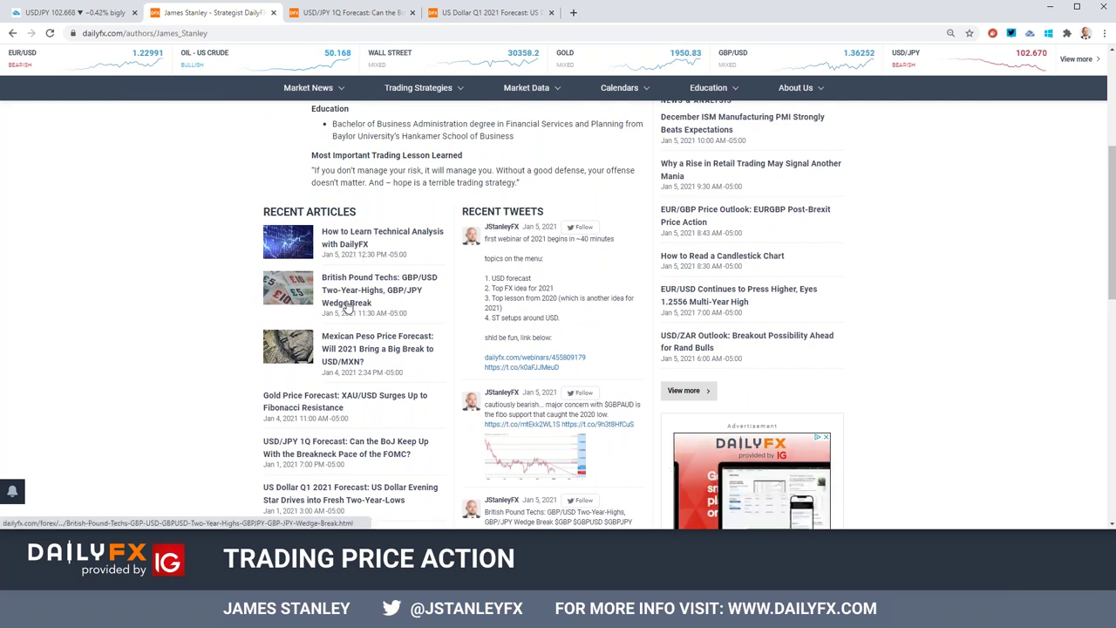
pyautogui.scroll(-3, 347, 306)
pyautogui.scroll(-1, 347, 306)
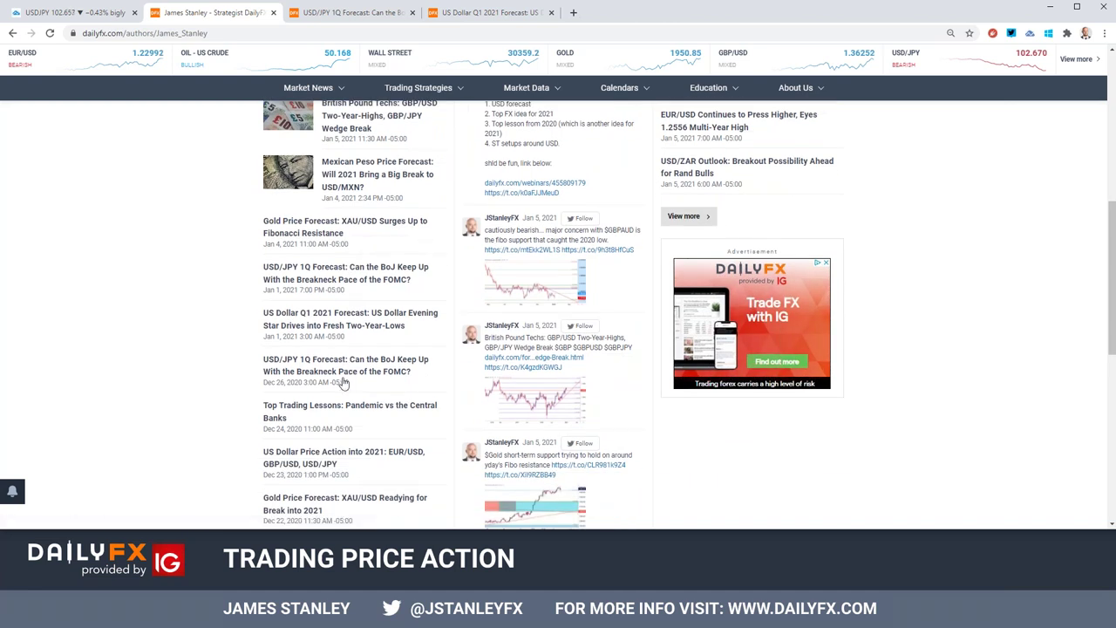
# Step: Open 'Top Trading Lessons: Pandemic vs the Central Banks' in a new tab, then return to USDJPY
pyautogui.rightClick(338, 406)
pyautogui.click(349, 414)
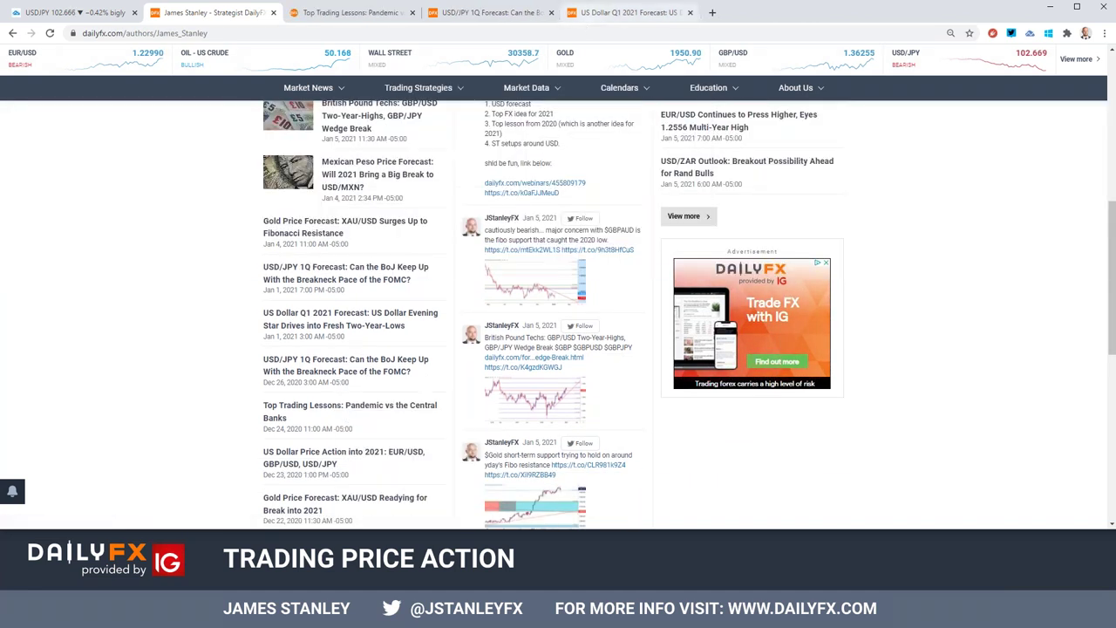
pyautogui.click(352, 18)
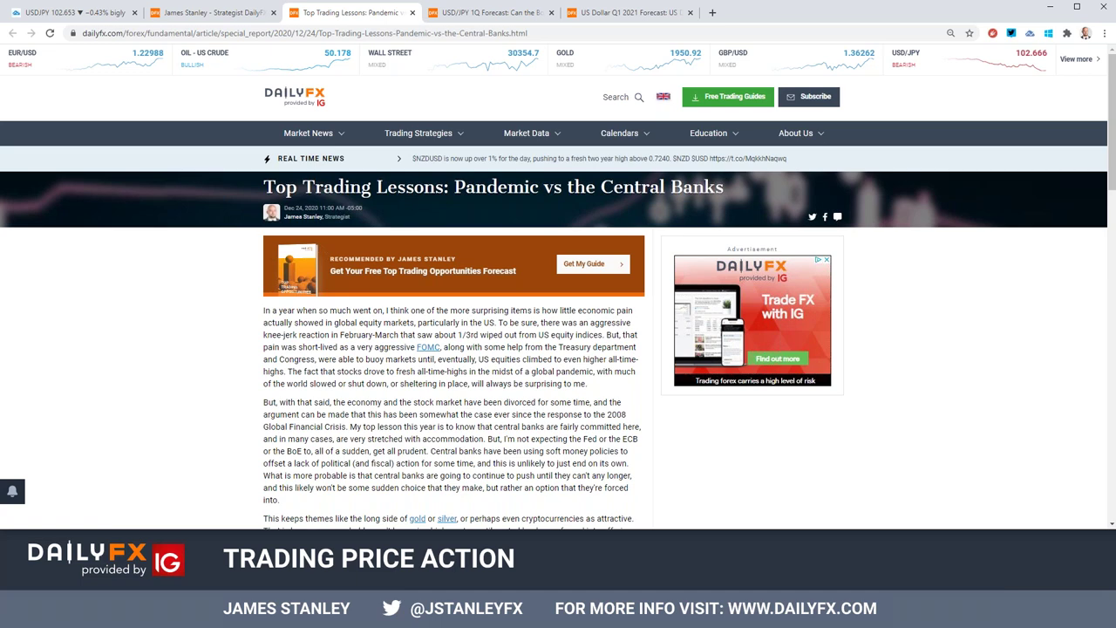
pyautogui.click(72, 13)
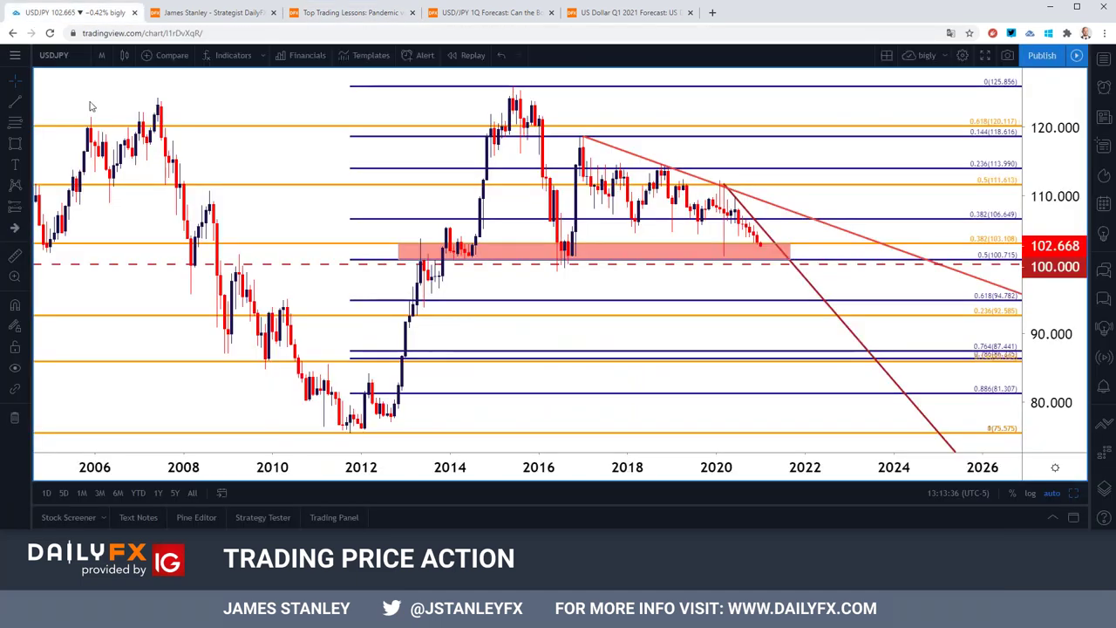
# Step: Load the SPX500USD symbol on the chart
pyautogui.click(61, 58)
pyautogui.write('spx500')
pyautogui.press('Return')
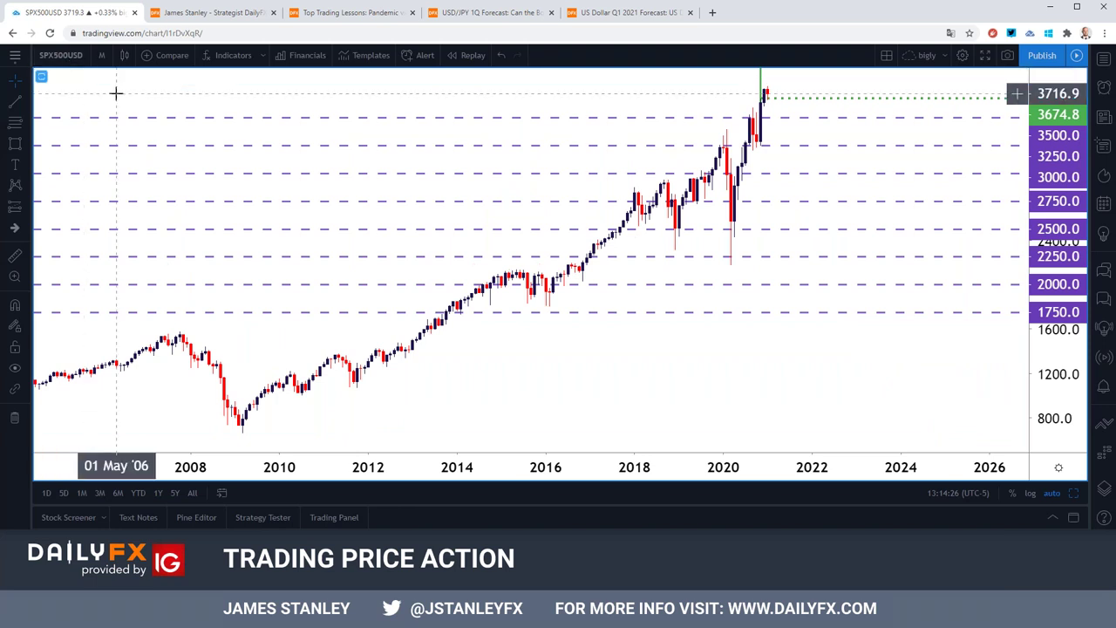
# Step: Maximize the S&P 500 chart on 1D candles and frame the 2019–2020 crash and recovery
pyautogui.click(1070, 493)
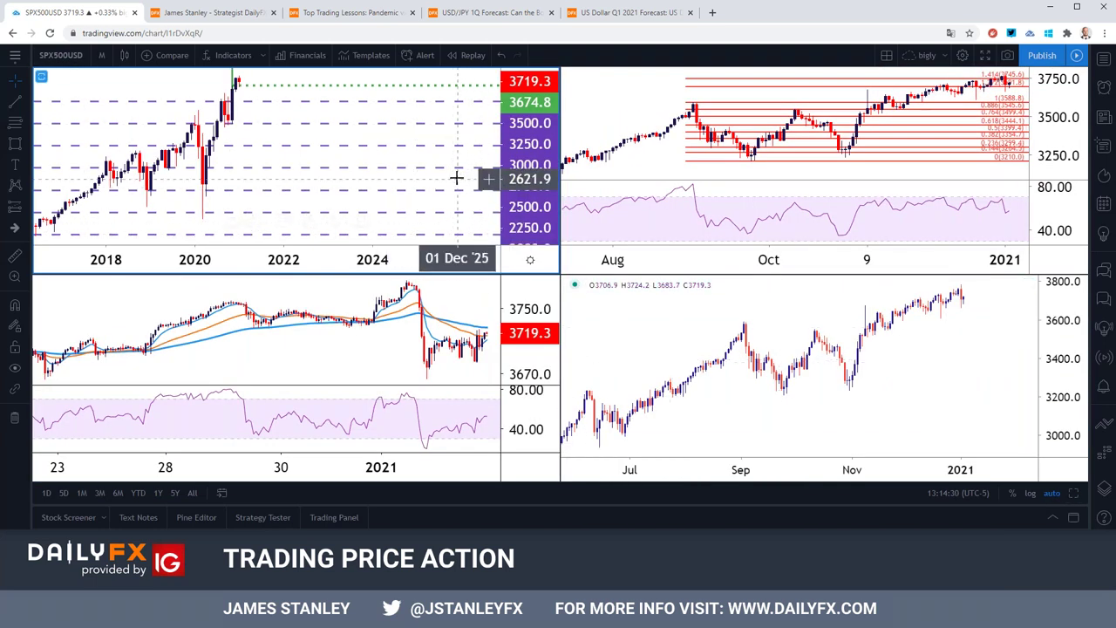
pyautogui.click(1074, 494)
pyautogui.click(101, 55)
pyautogui.click(145, 407)
pyautogui.scroll(-3, 346, 336)
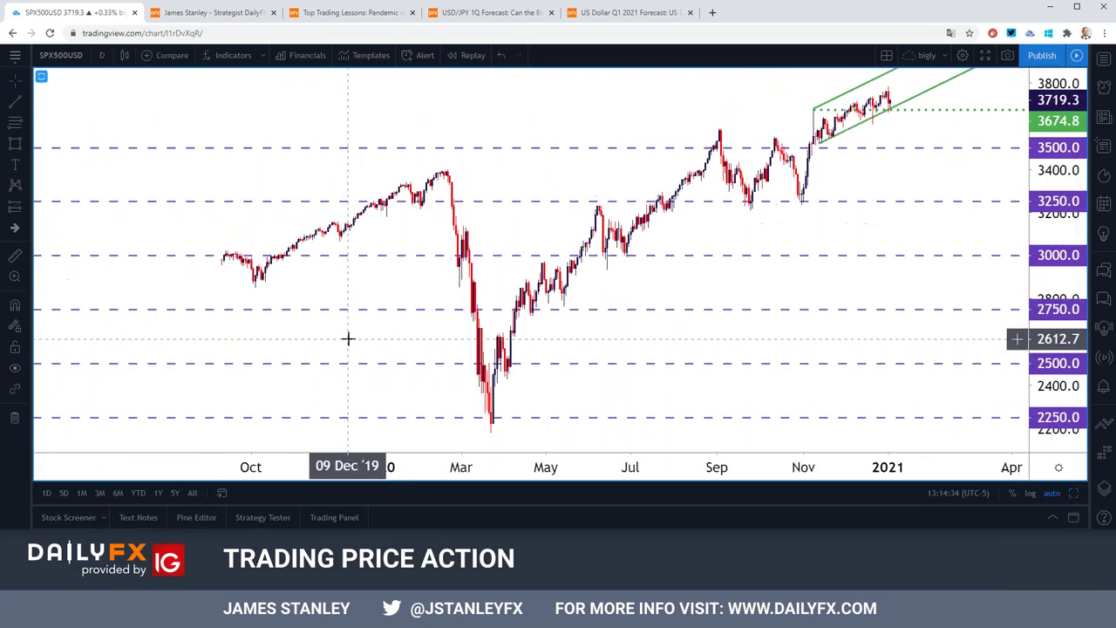
pyautogui.moveTo(369, 291); pyautogui.dragTo(624, 262)
pyautogui.scroll(5, 625, 262)
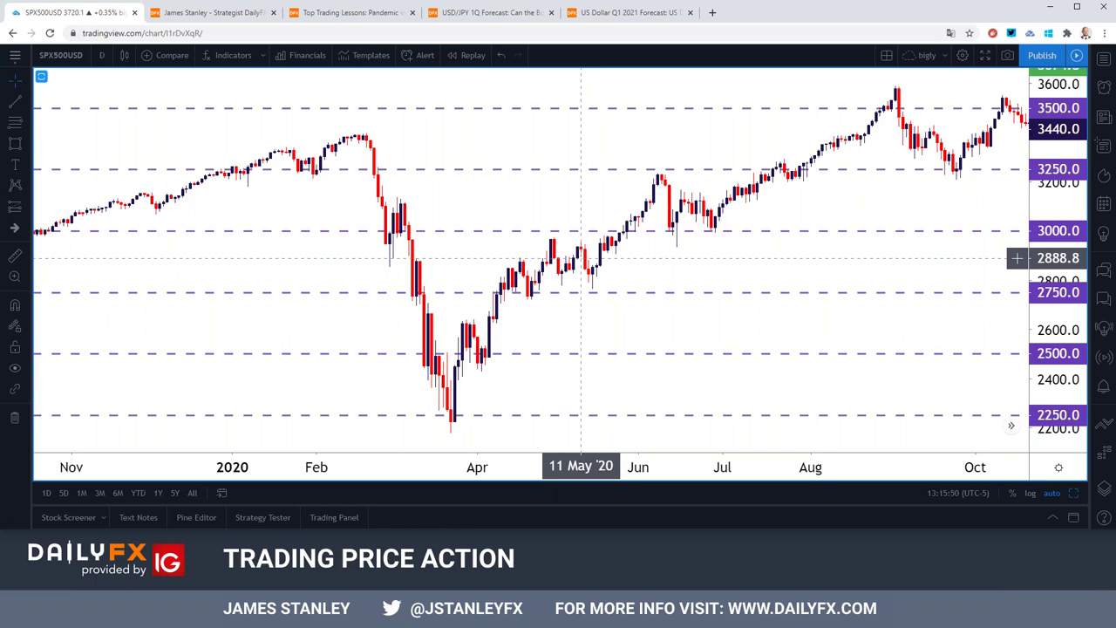
# Step: Return to the Top Trading Lessons article and scroll to its gold and silver passage
pyautogui.click(366, 14)
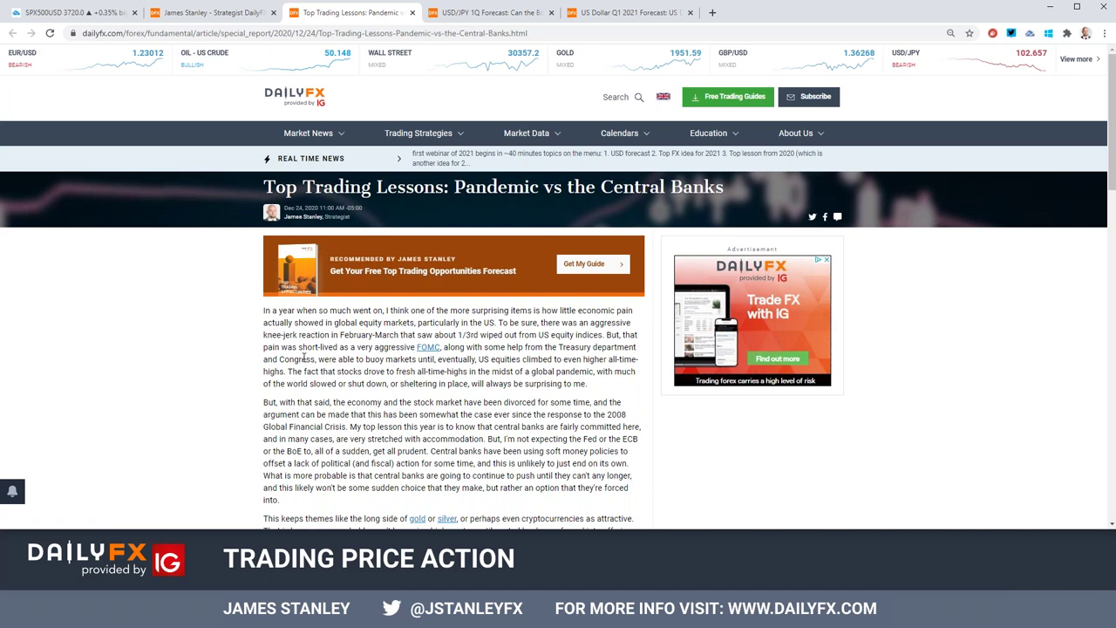
pyautogui.scroll(-3, 303, 357)
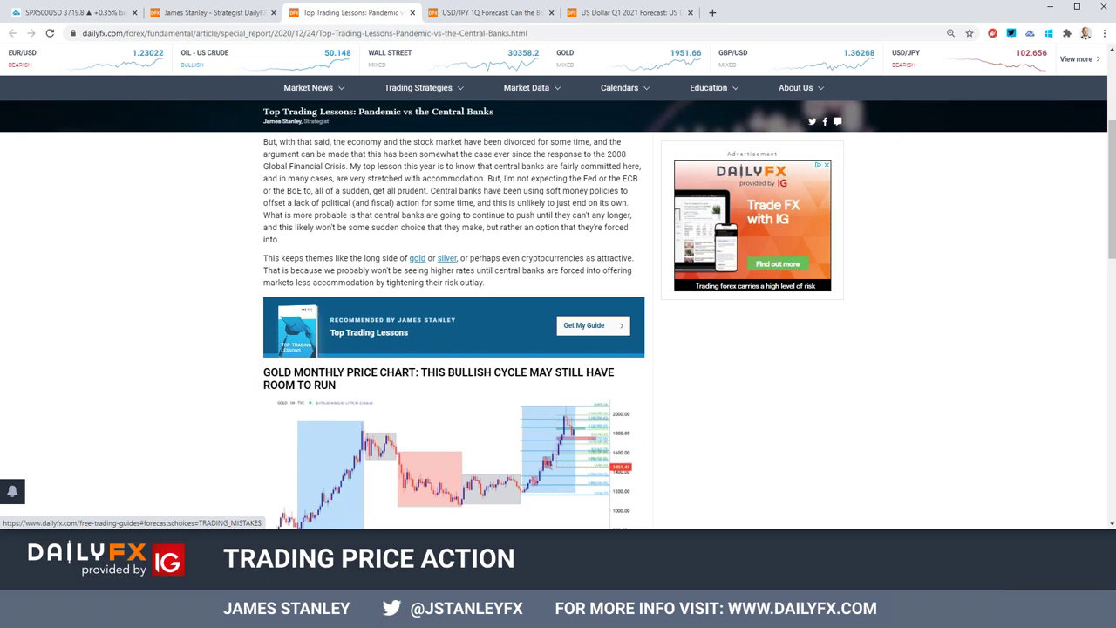
pyautogui.scroll(5, 453, 331)
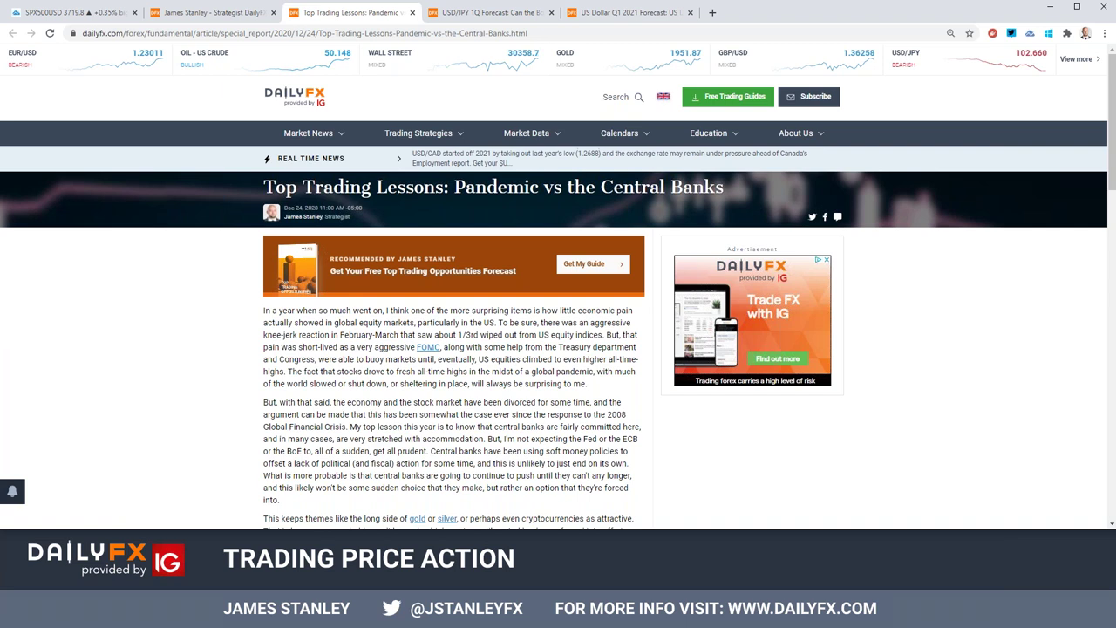
pyautogui.scroll(-1, 558, 305)
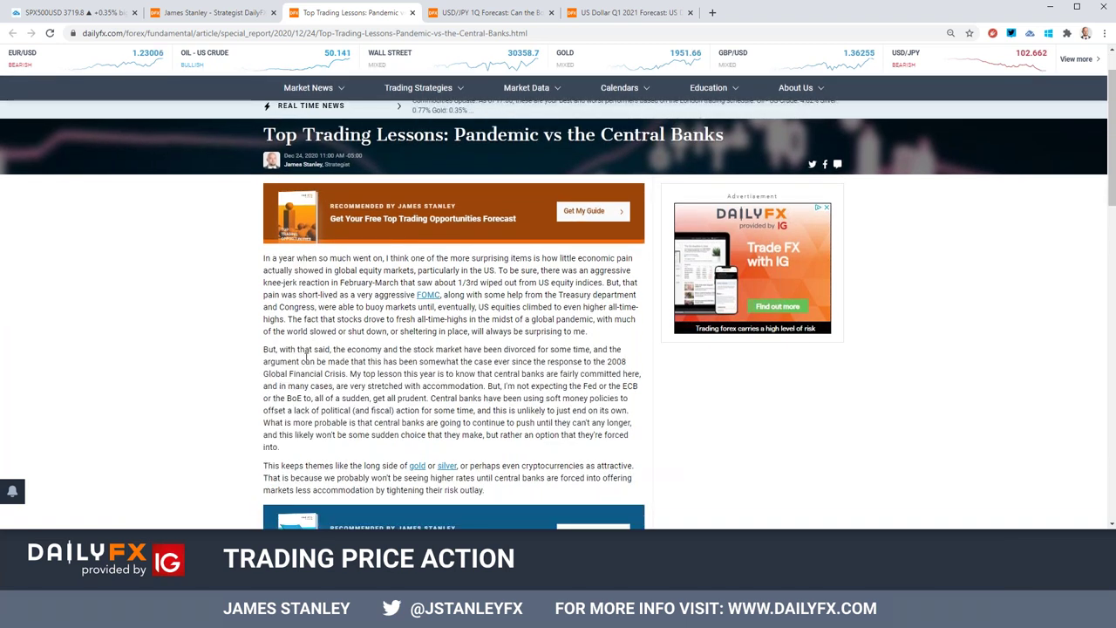
# Step: Highlight the lines on gold, cryptocurrencies and central banks, then scroll back up
pyautogui.moveTo(346, 468); pyautogui.dragTo(397, 469)
pyautogui.click(448, 502)
pyautogui.moveTo(473, 466); pyautogui.dragTo(570, 478)
pyautogui.click(512, 480)
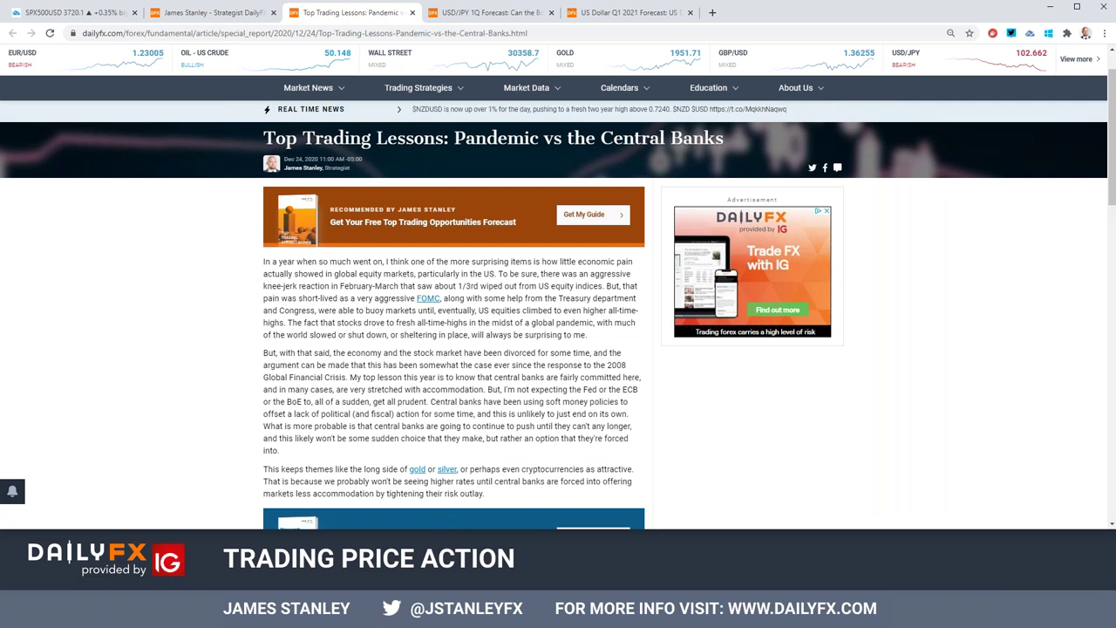
pyautogui.scroll(1, 503, 512)
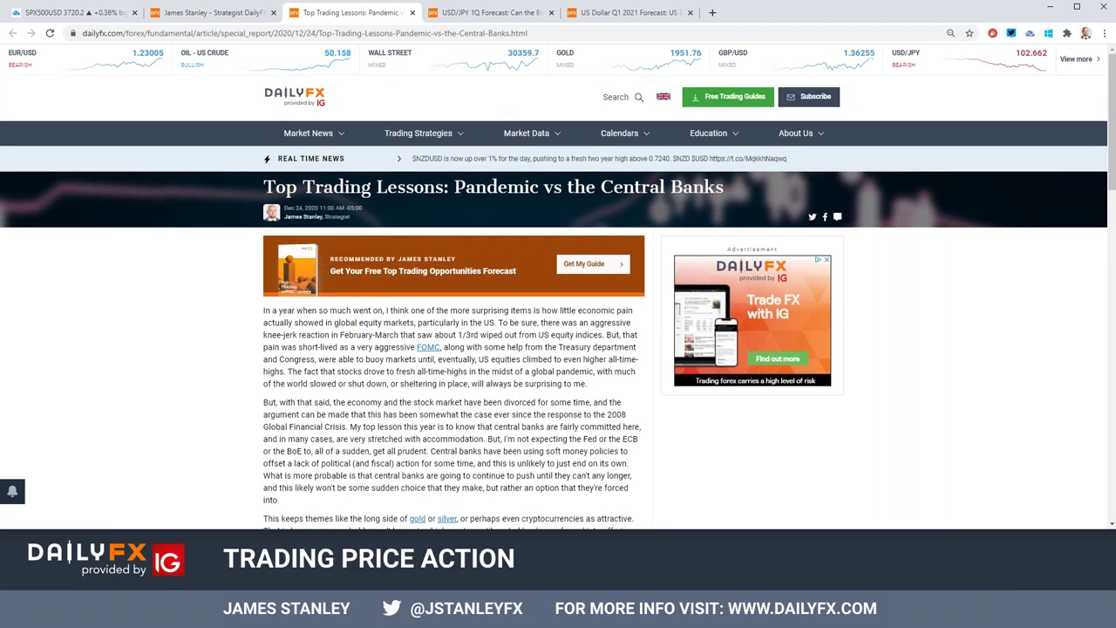
# Step: Load the Bitstamp BTCUSD chart and frame its rally into early 2021
pyautogui.click(47, 12)
pyautogui.click(75, 55)
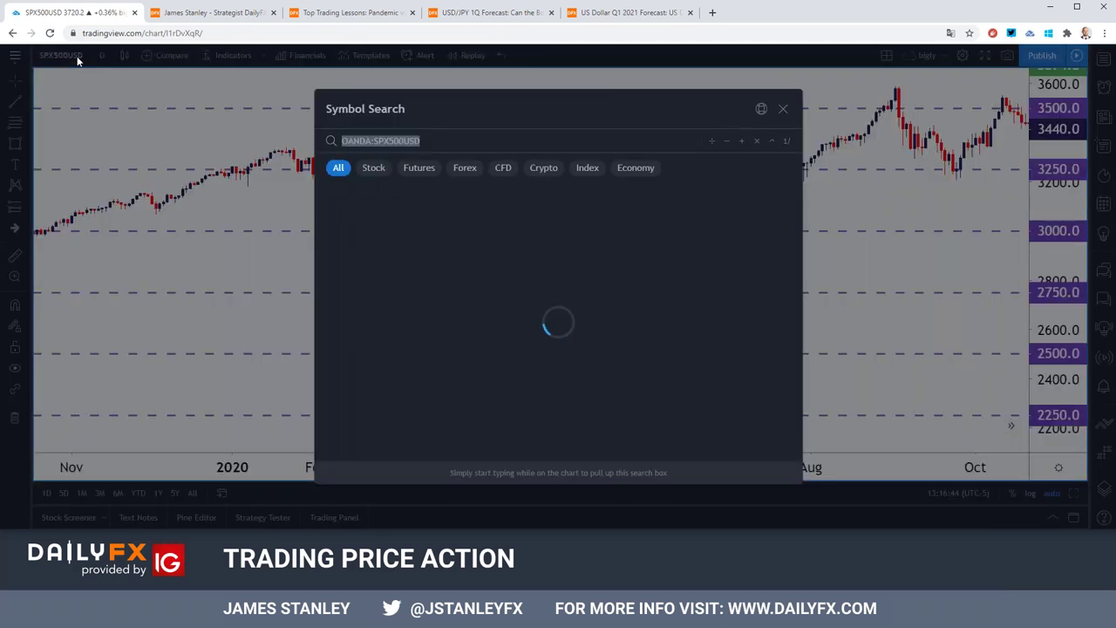
pyautogui.write('BTCUSD')
pyautogui.press('Down')
pyautogui.press('Up')
pyautogui.press('Return')
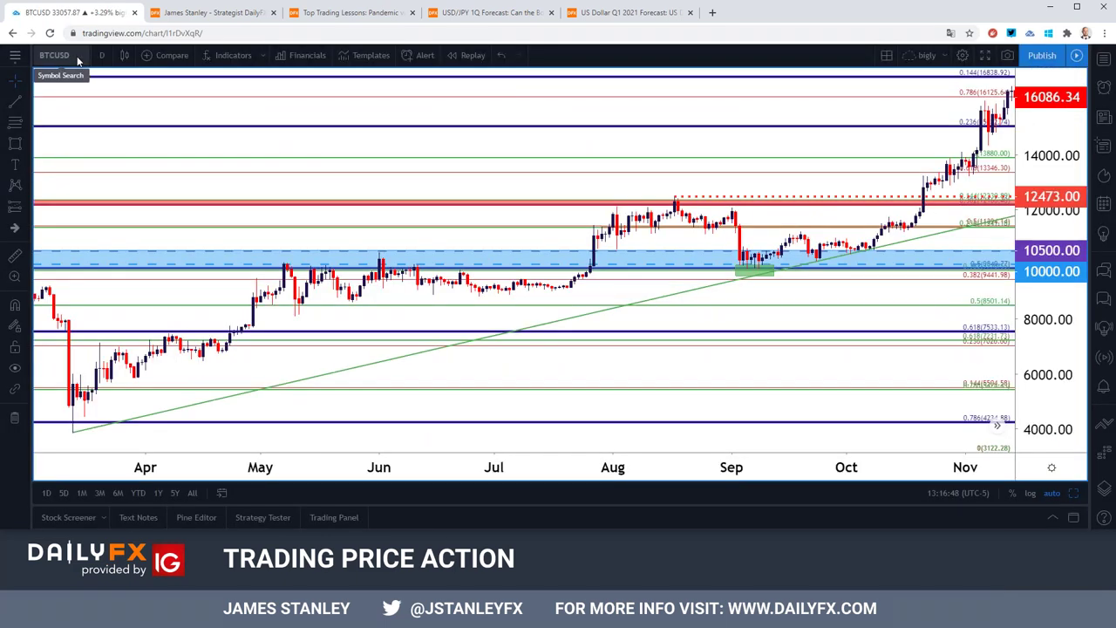
pyautogui.moveTo(336, 116); pyautogui.dragTo(43, 160)
pyautogui.scroll(1, 308, 154)
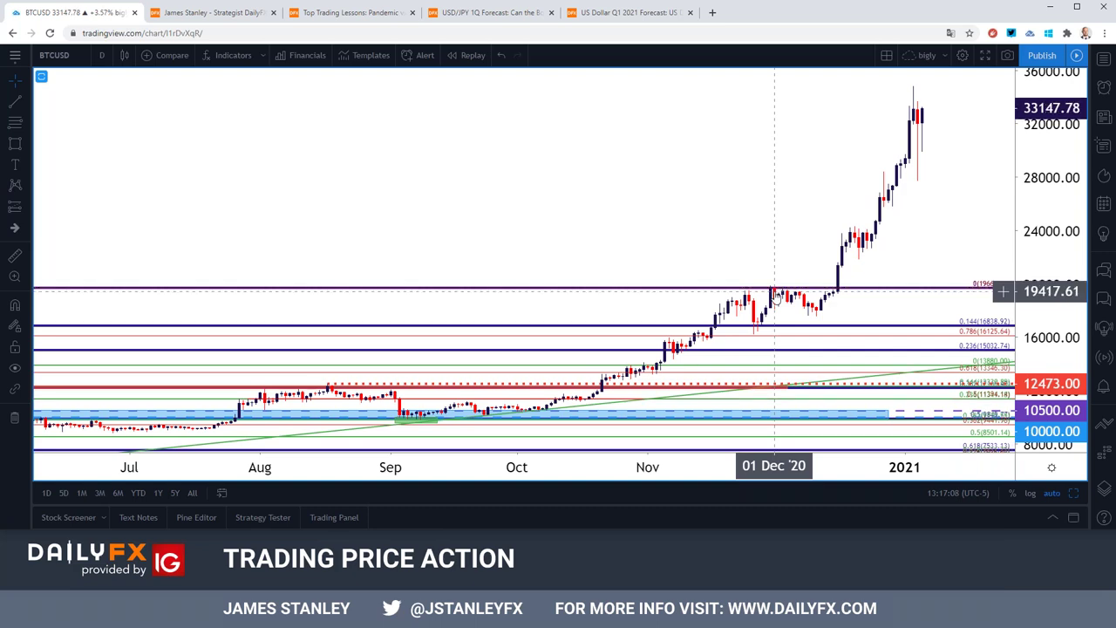
pyautogui.scroll(-3, 755, 292)
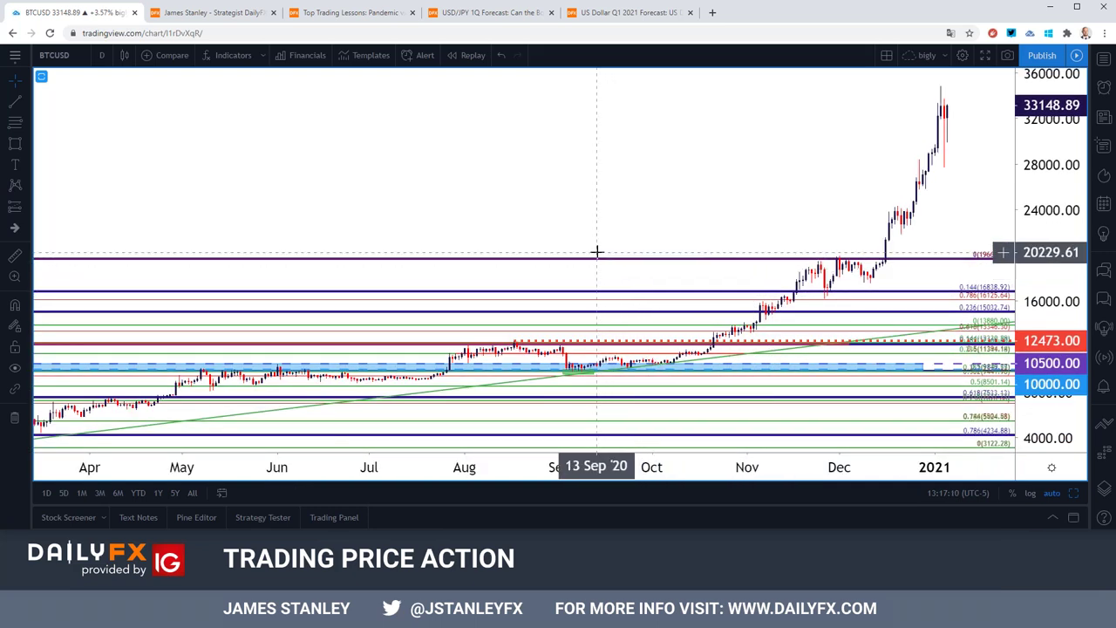
pyautogui.scroll(-2, 592, 250)
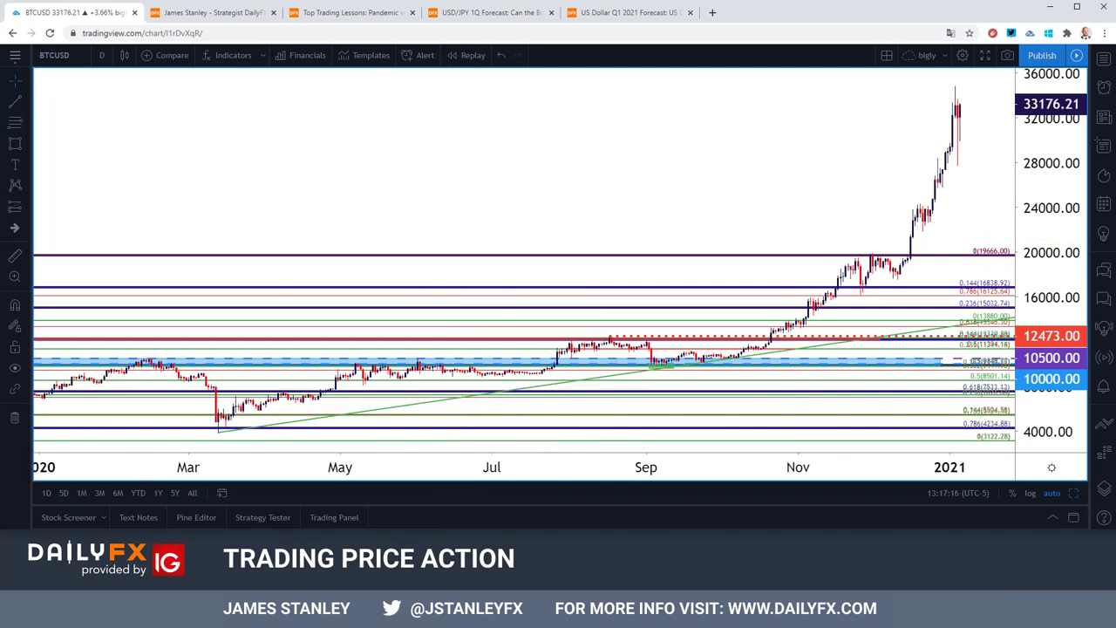
# Step: Switch the chart symbol to the DXY dollar index
pyautogui.click(76, 56)
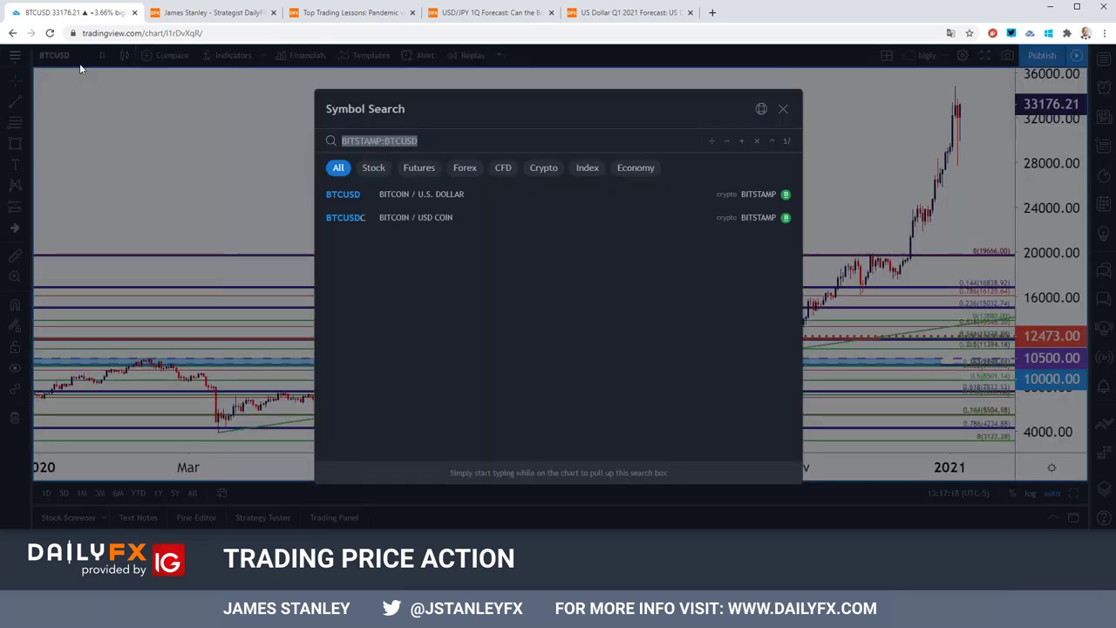
pyautogui.write('DXY')
pyautogui.press('Return')
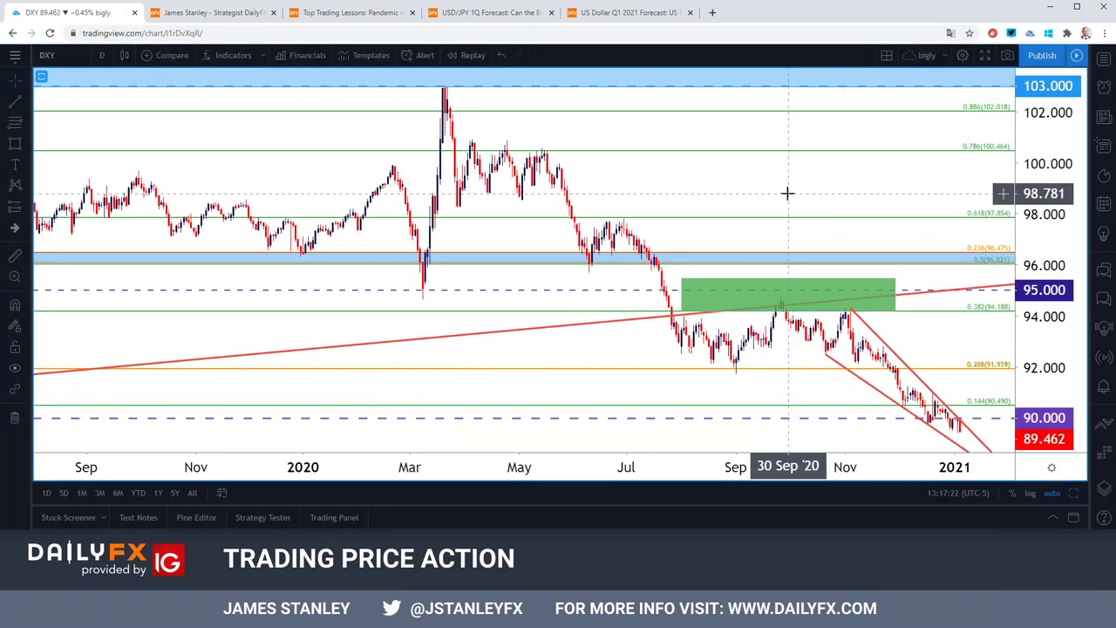
pyautogui.scroll(3, 788, 192)
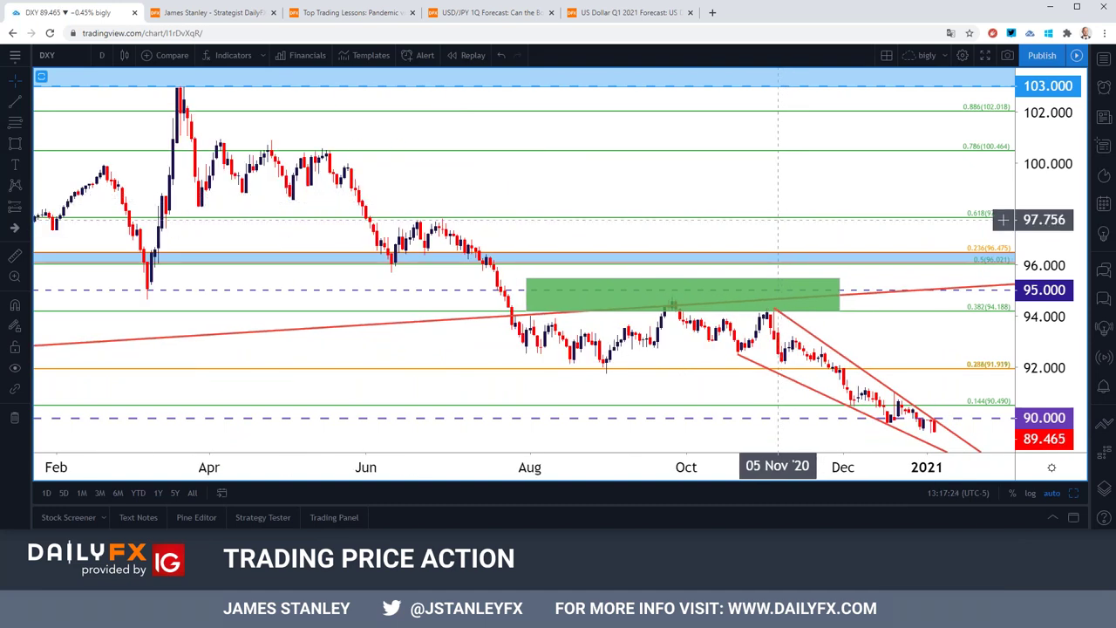
# Step: Glance at the US Dollar Q1 2021 Forecast tab, then move to the strategist's author page
pyautogui.click(615, 12)
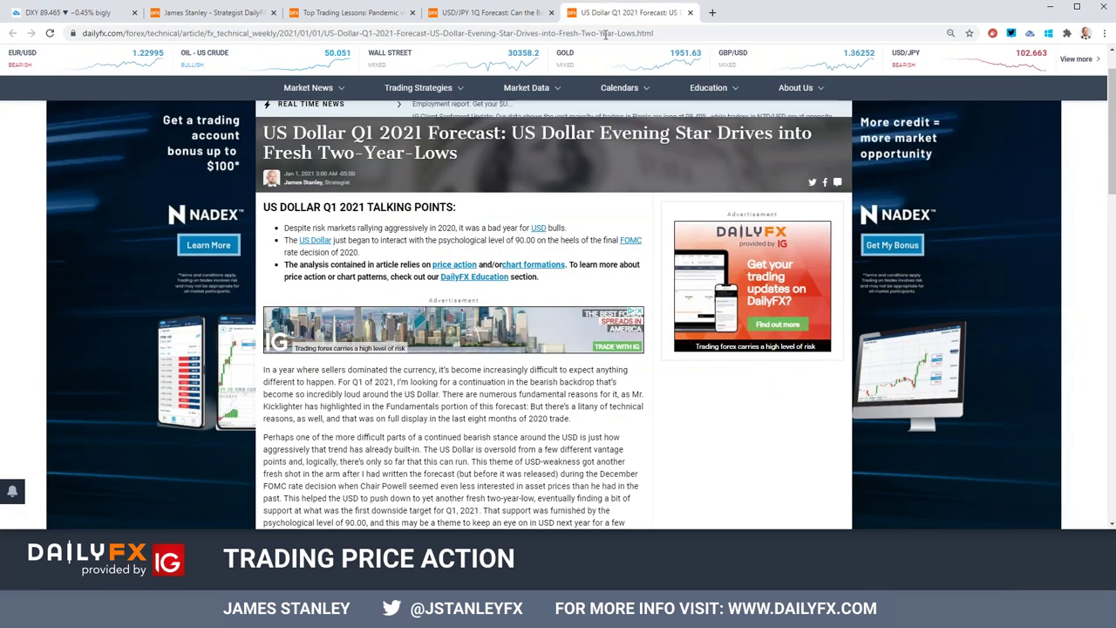
pyautogui.scroll(1, 510, 293)
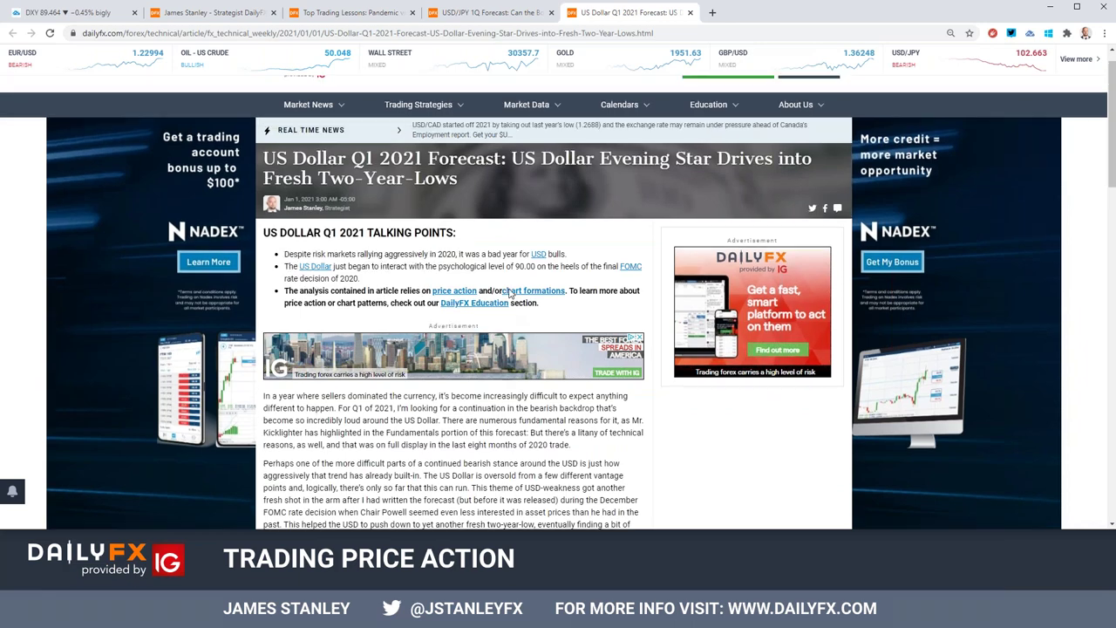
pyautogui.scroll(2, 510, 294)
pyautogui.click(246, 14)
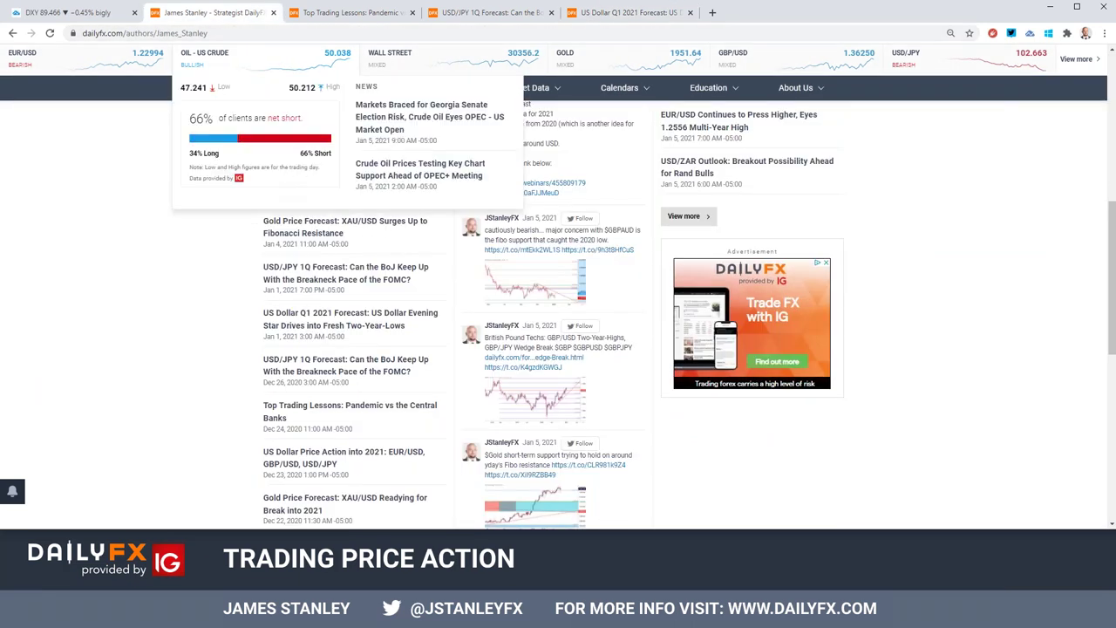
pyautogui.scroll(10, 314, 159)
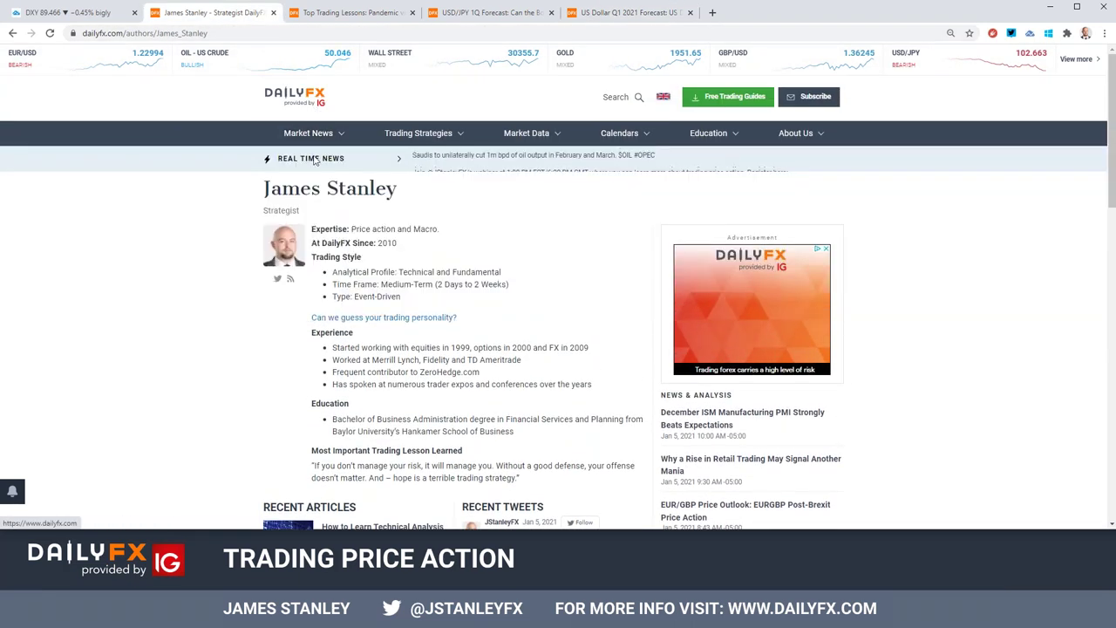
# Step: Open the DailyFX Authors page and then the strategist's profile
pyautogui.moveTo(794, 139)
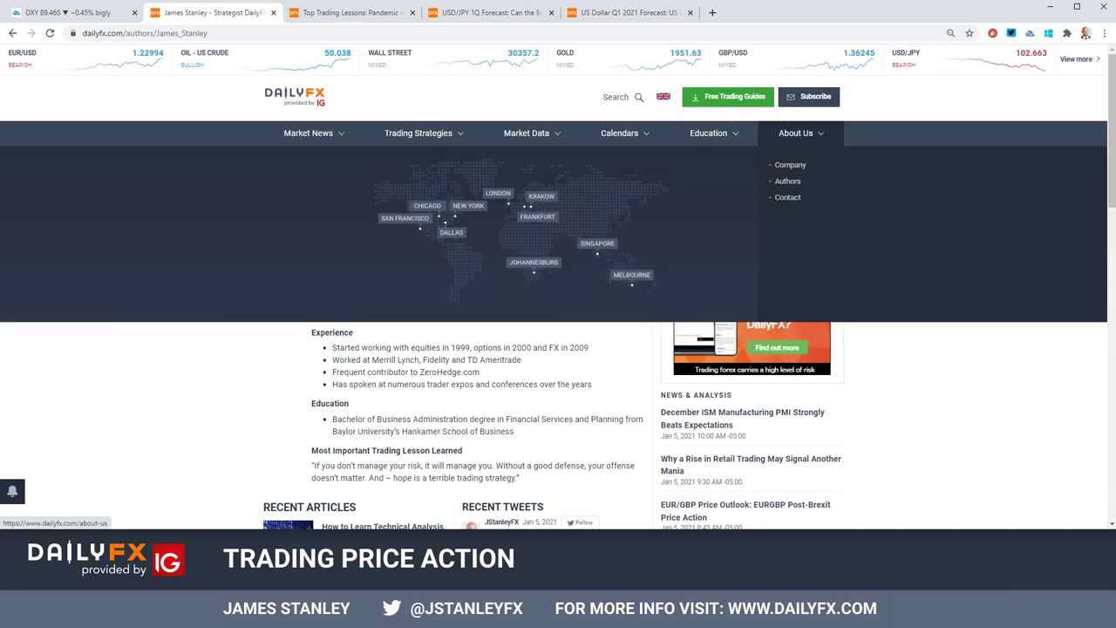
pyautogui.click(788, 181)
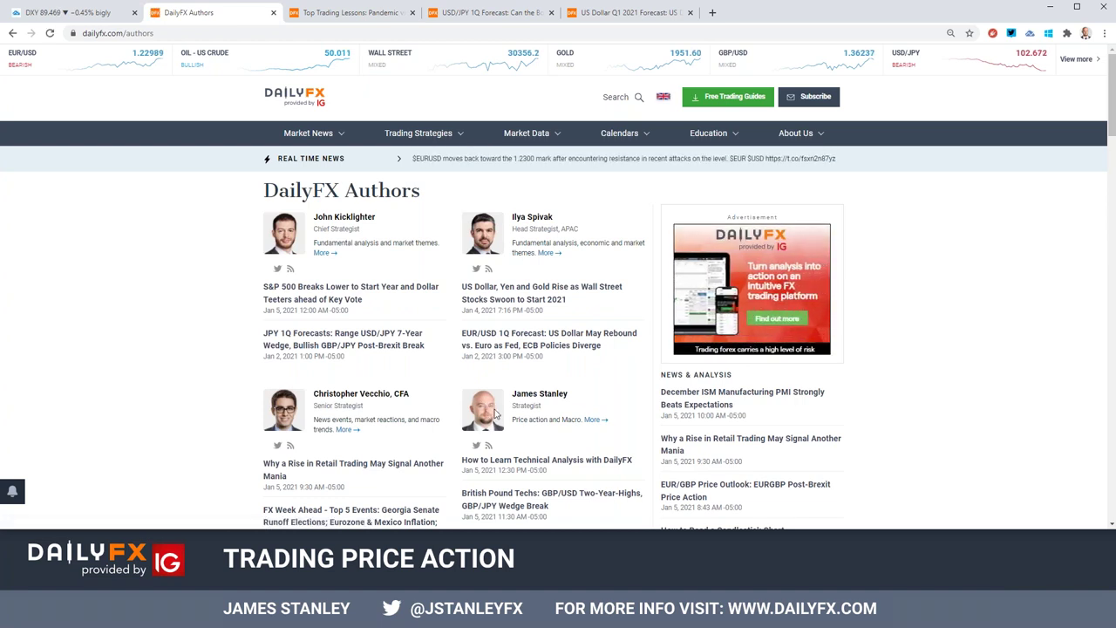
pyautogui.click(596, 420)
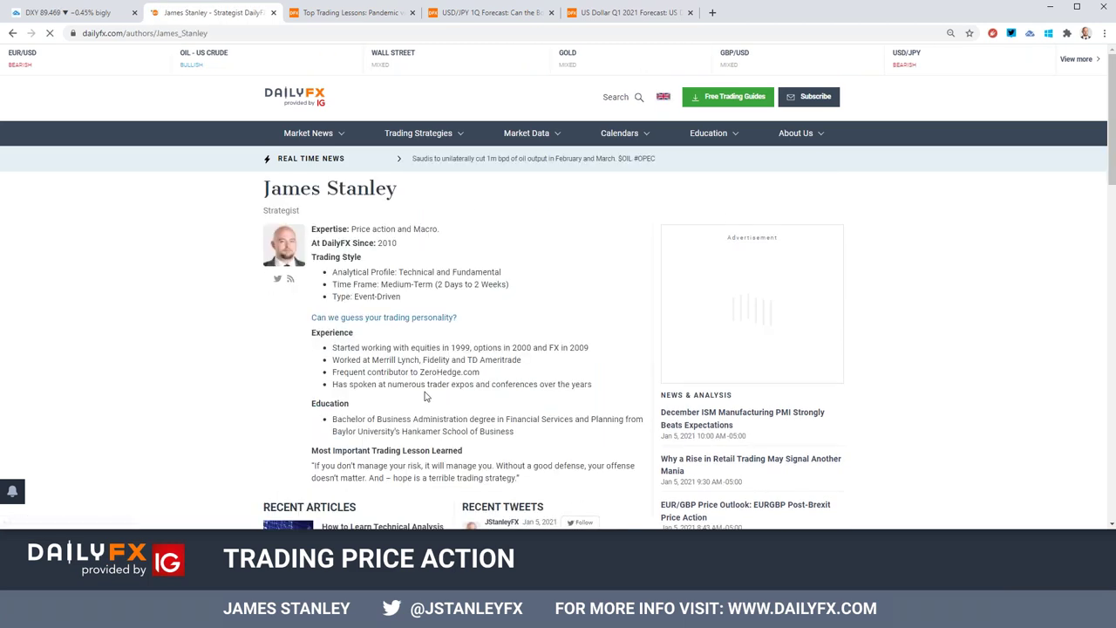
# Step: Open 'How to Learn Technical Analysis with DailyFX' from the profile's recent articles
pyautogui.scroll(-3, 433, 340)
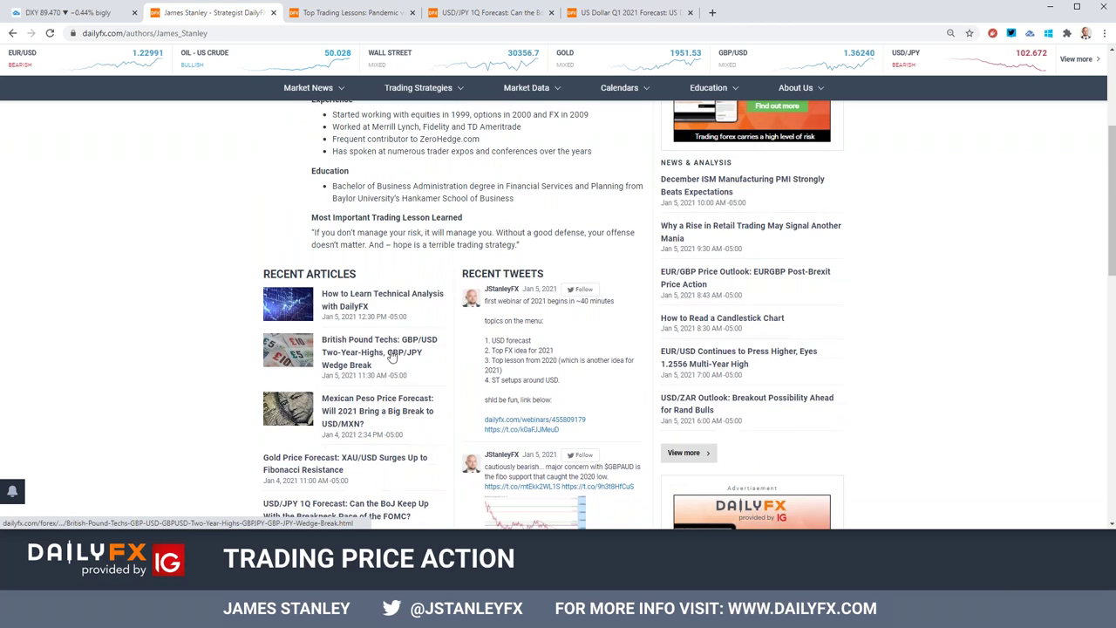
pyautogui.scroll(3, 391, 356)
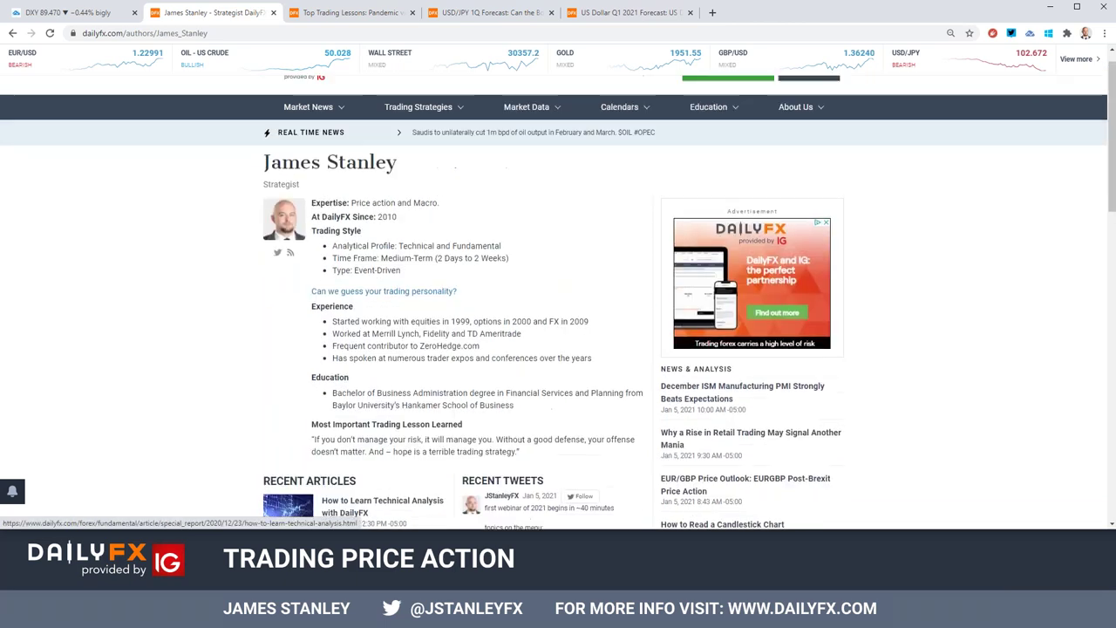
pyautogui.scroll(-2, 558, 313)
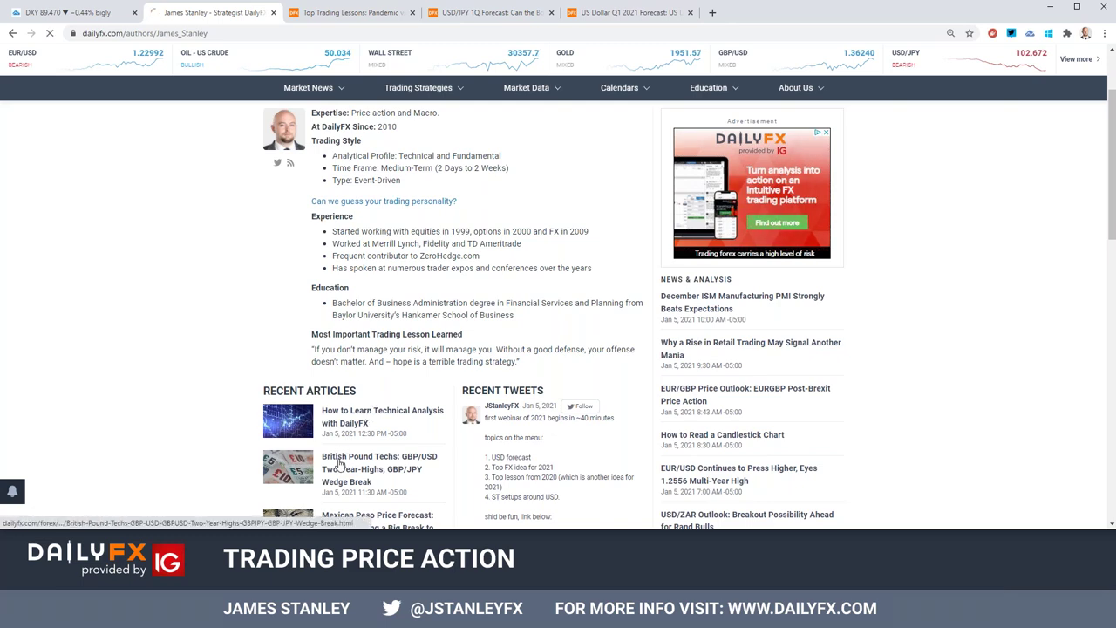
pyautogui.click(370, 417)
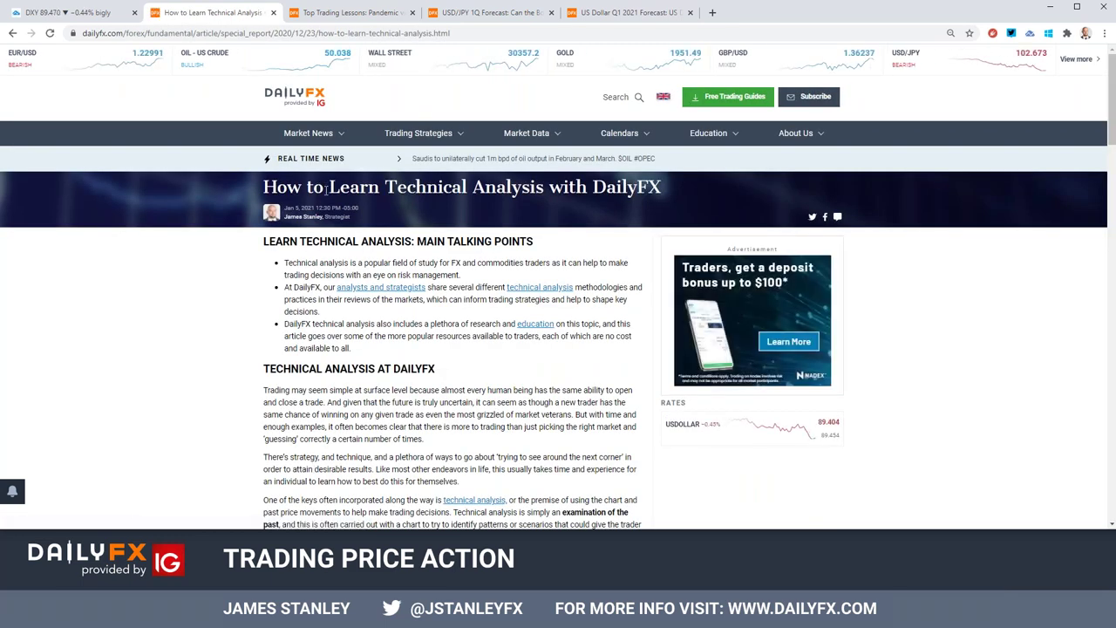
# Step: Skim the technical analysis article, highlight its title, and go back to the daily DXY chart
pyautogui.scroll(-7, 325, 190)
pyautogui.scroll(-8, 453, 331)
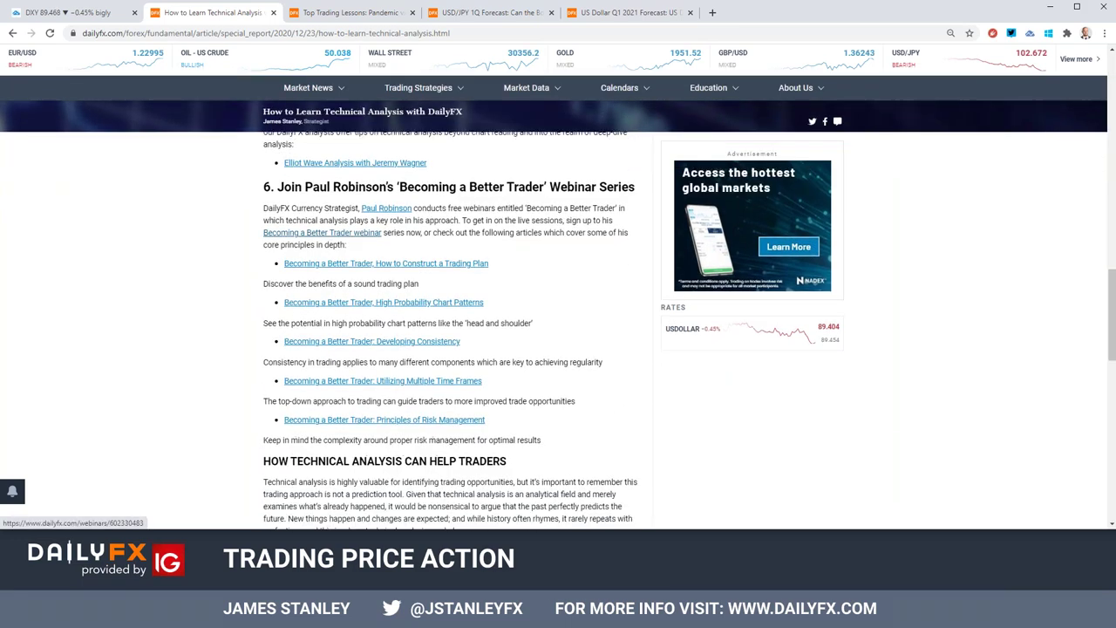
pyautogui.scroll(-8, 454, 332)
pyautogui.scroll(12, 453, 331)
pyautogui.scroll(15, 316, 225)
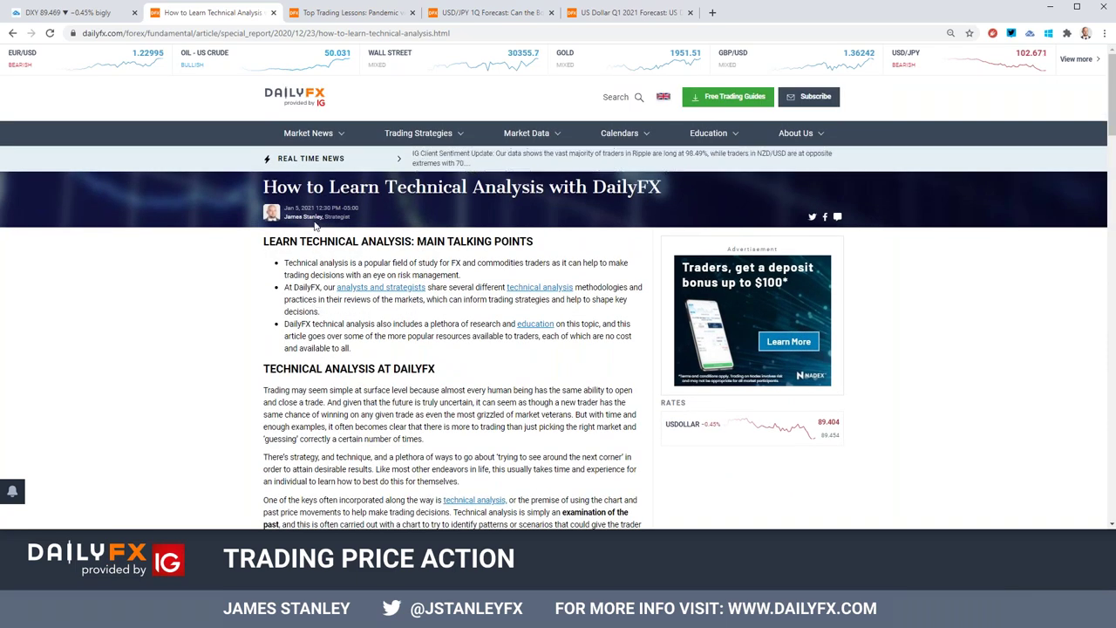
pyautogui.moveTo(263, 186); pyautogui.dragTo(655, 193)
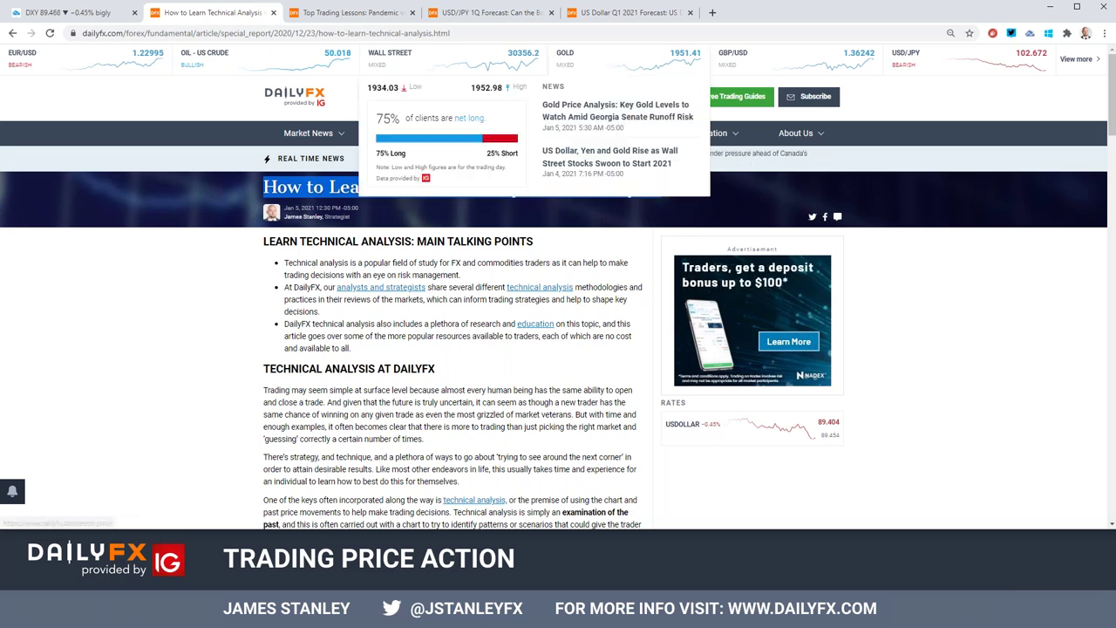
pyautogui.click(70, 13)
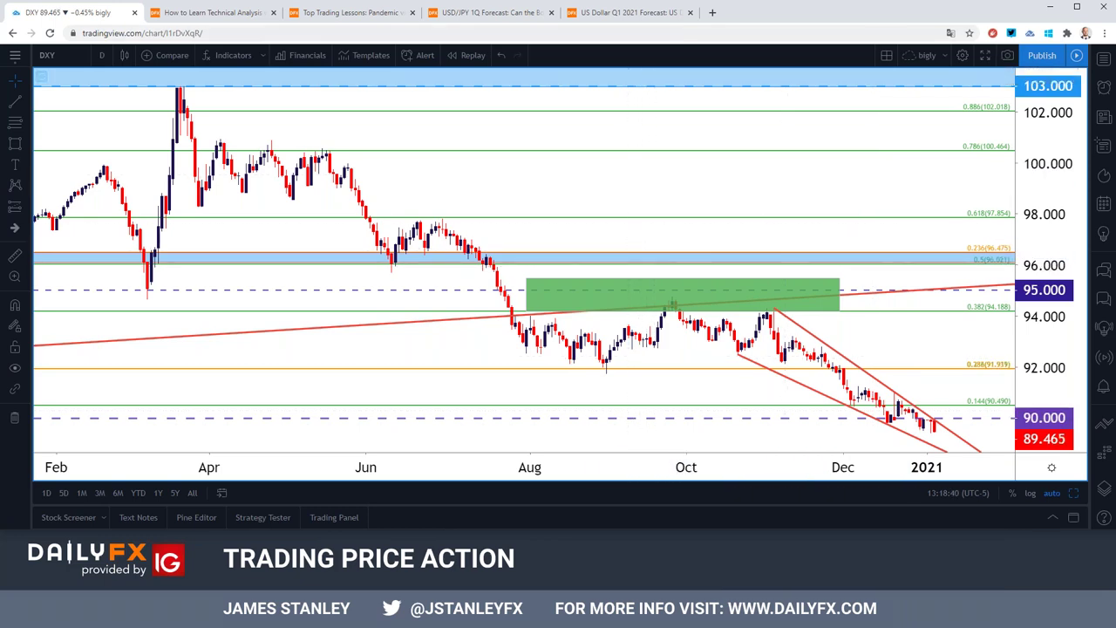
# Step: Open the DailyFX Economic Calendar from the Calendars menu
pyautogui.click(675, 13)
pyautogui.moveTo(621, 135)
pyautogui.click(628, 165)
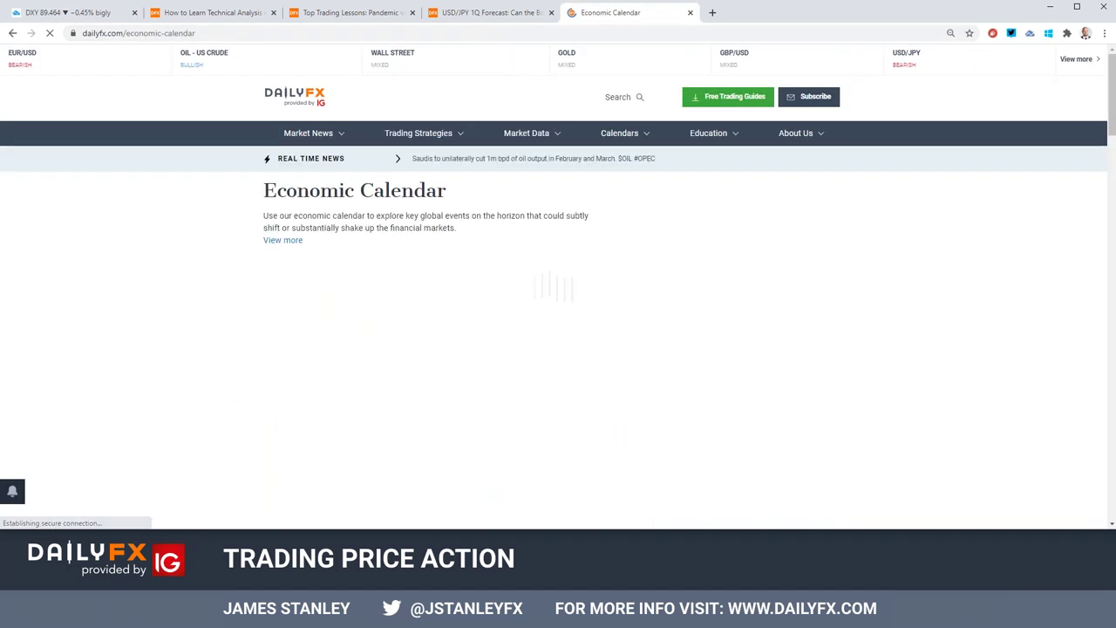
pyautogui.scroll(-1, 558, 305)
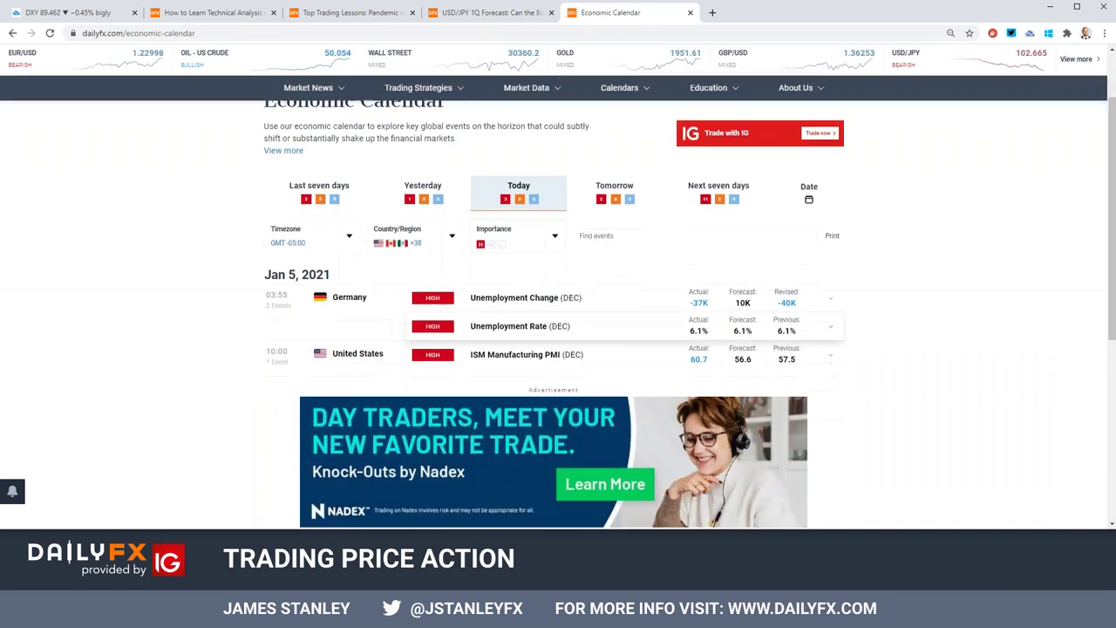
# Step: Review tomorrow's and the next seven days' events, then return to the DXY chart
pyautogui.click(604, 193)
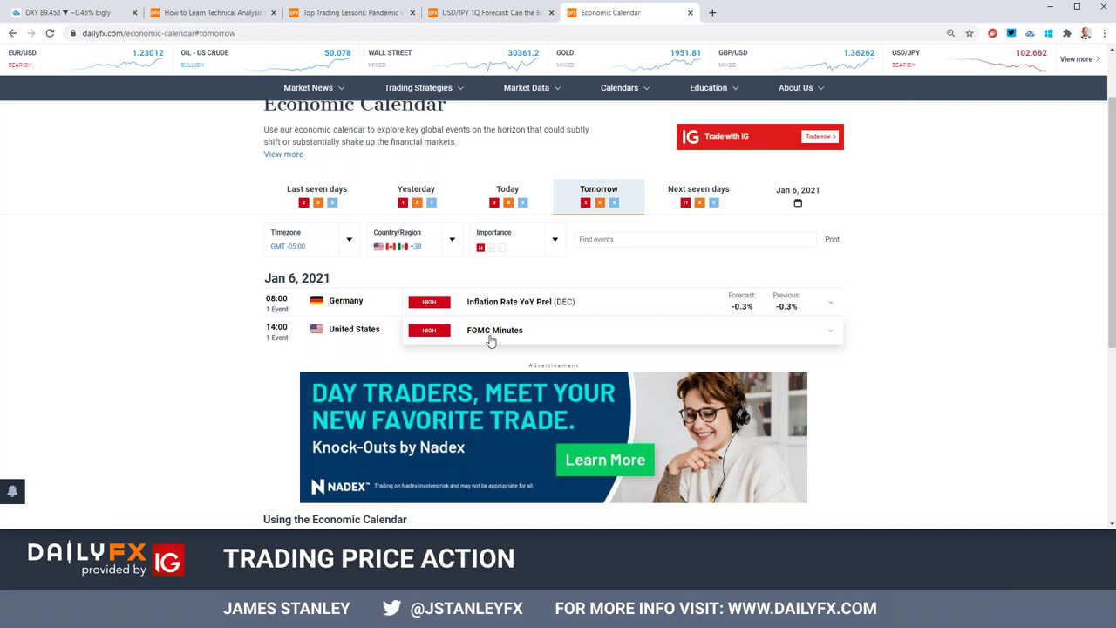
pyautogui.click(691, 205)
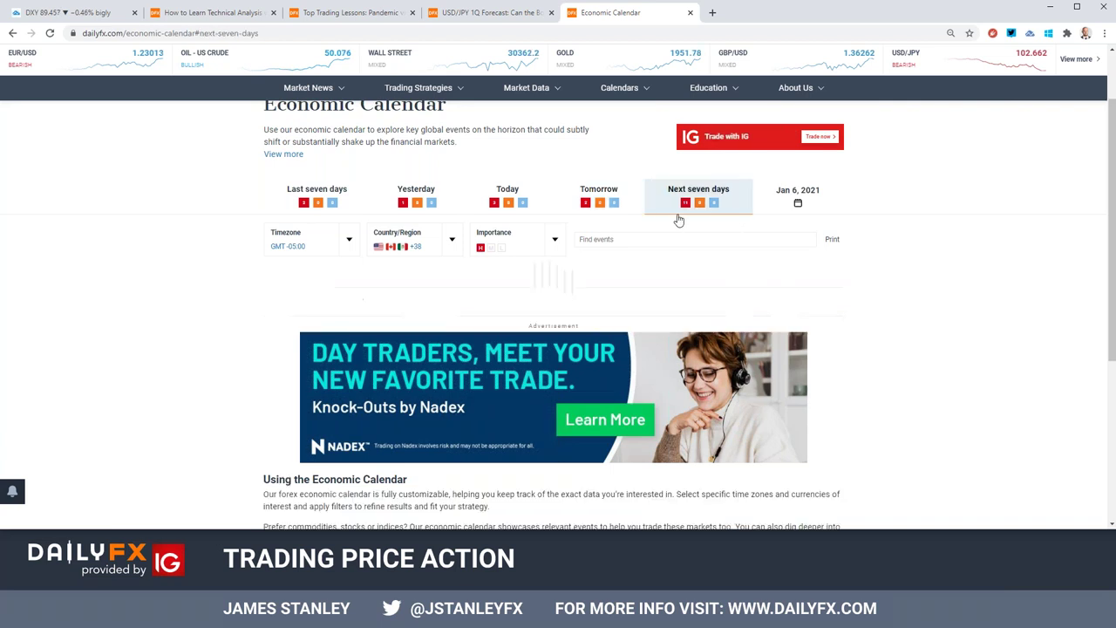
pyautogui.scroll(-2, 571, 328)
pyautogui.scroll(-1, 615, 264)
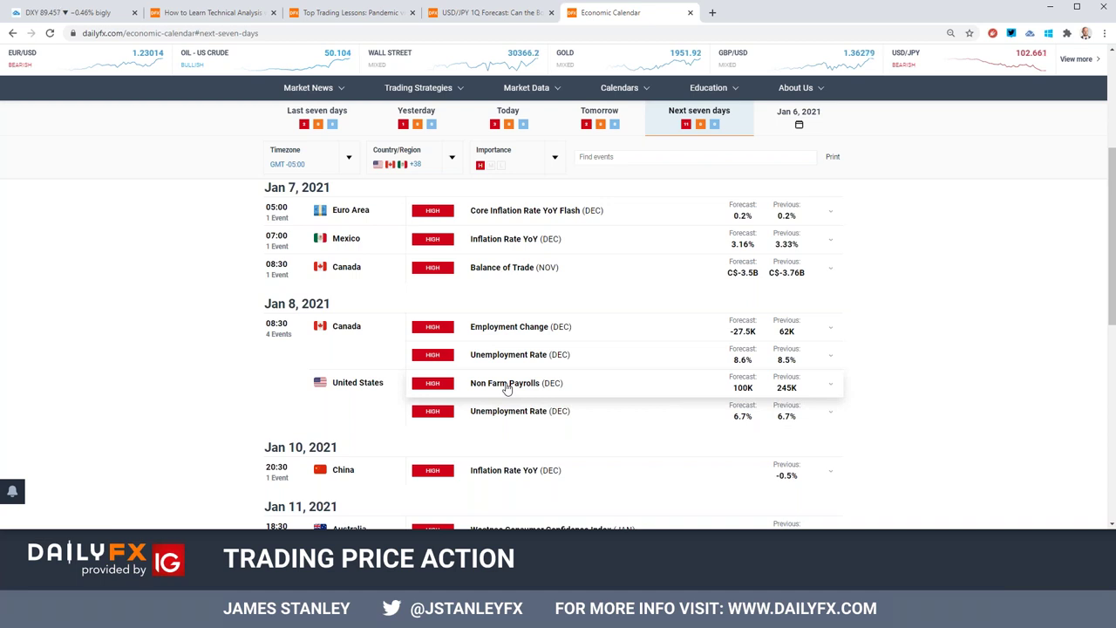
pyautogui.scroll(2, 507, 388)
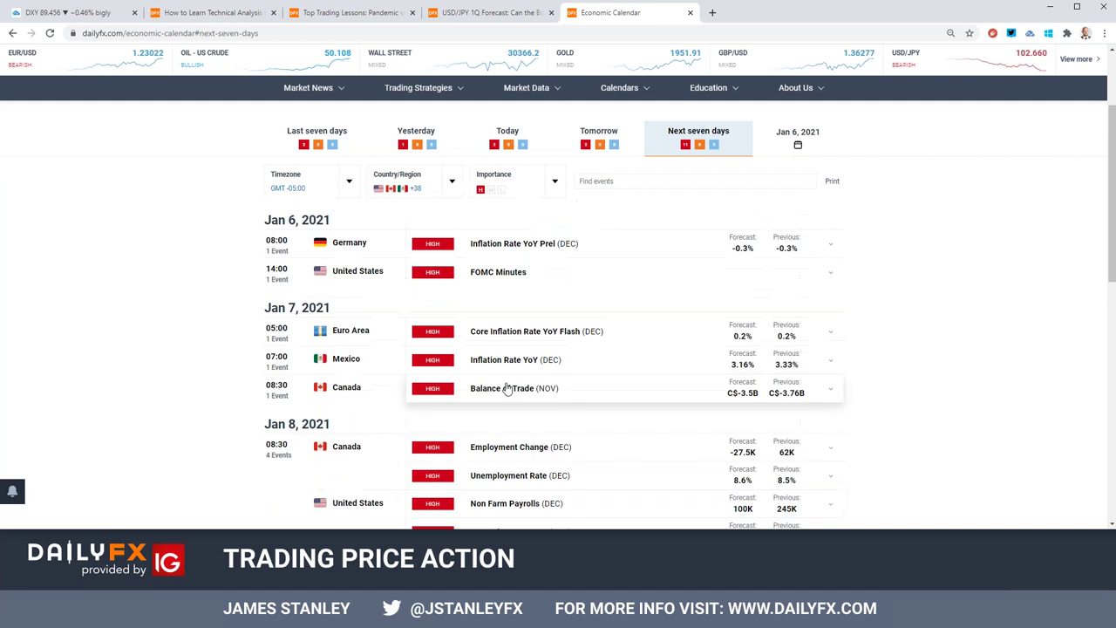
pyautogui.click(99, 14)
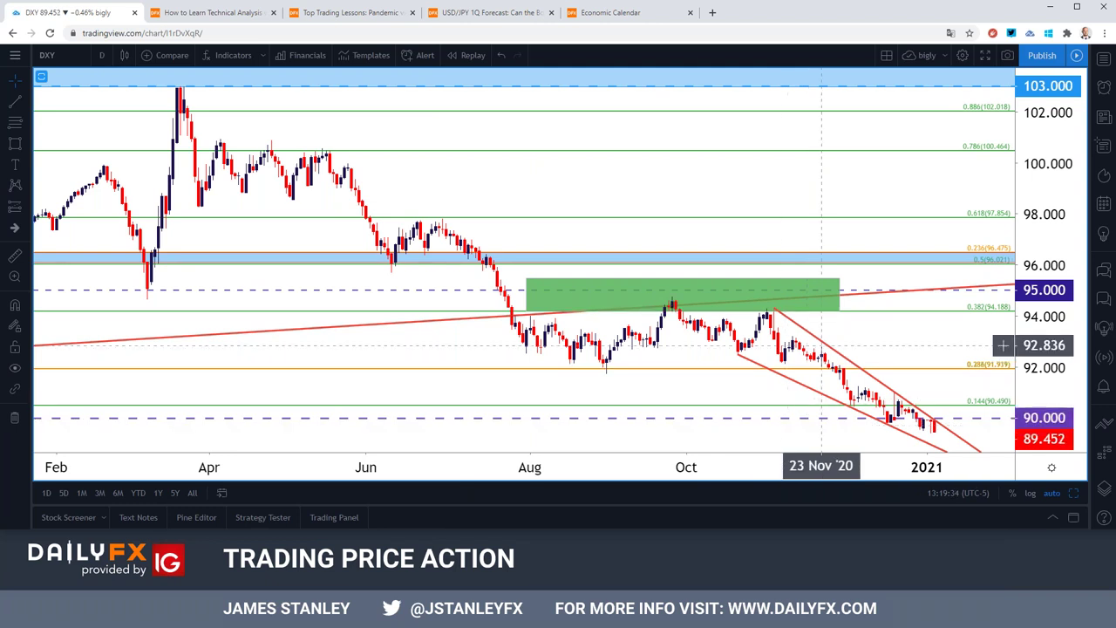
# Step: Glance over the economic calendar, then return to the TradingView DXY chart
pyautogui.click(628, 12)
pyautogui.scroll(2, 480, 228)
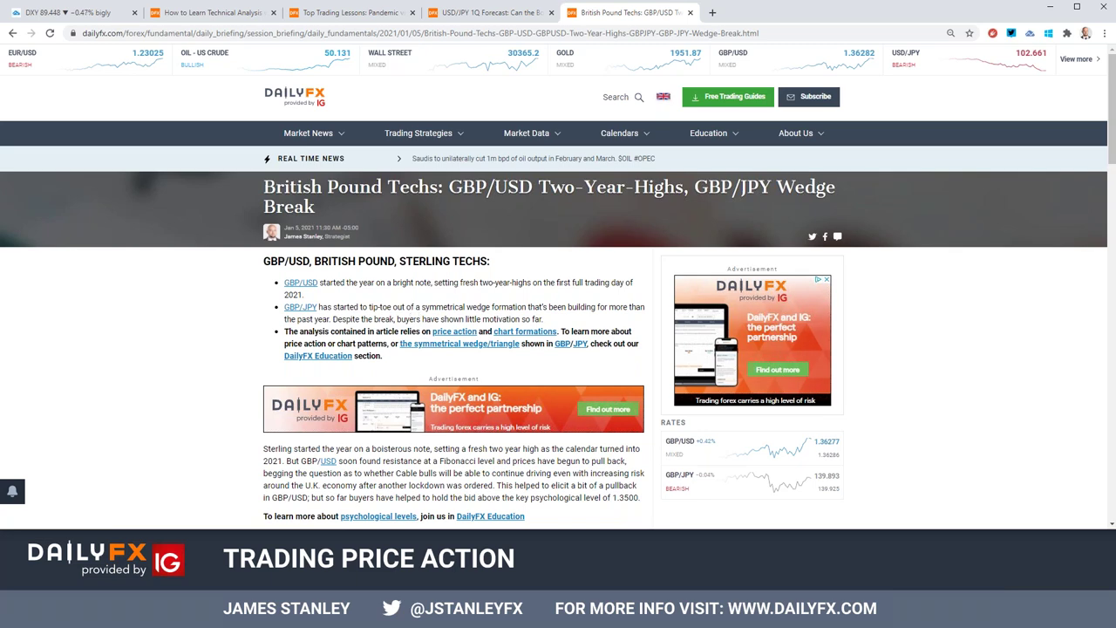
pyautogui.click(70, 12)
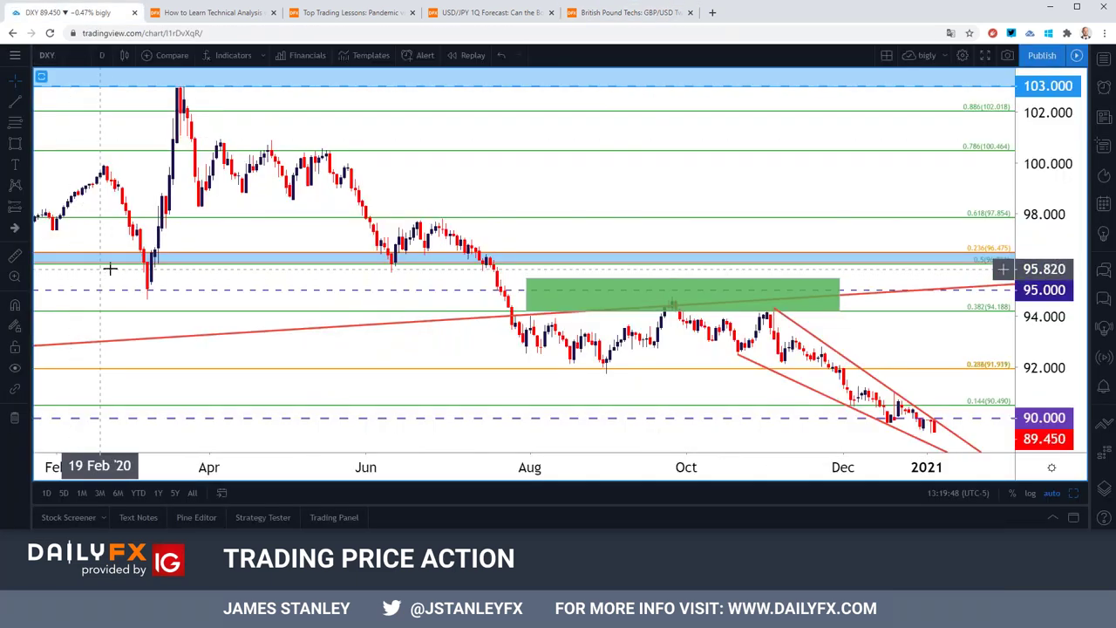
# Step: Load the IDC FX:GBPUSD symbol onto the chart, toggling the four-chart layout back to single
pyautogui.click(46, 55)
pyautogui.write('FX:GBPUSD')
pyautogui.press('Down')
pyautogui.press('Down')
pyautogui.press('Down')
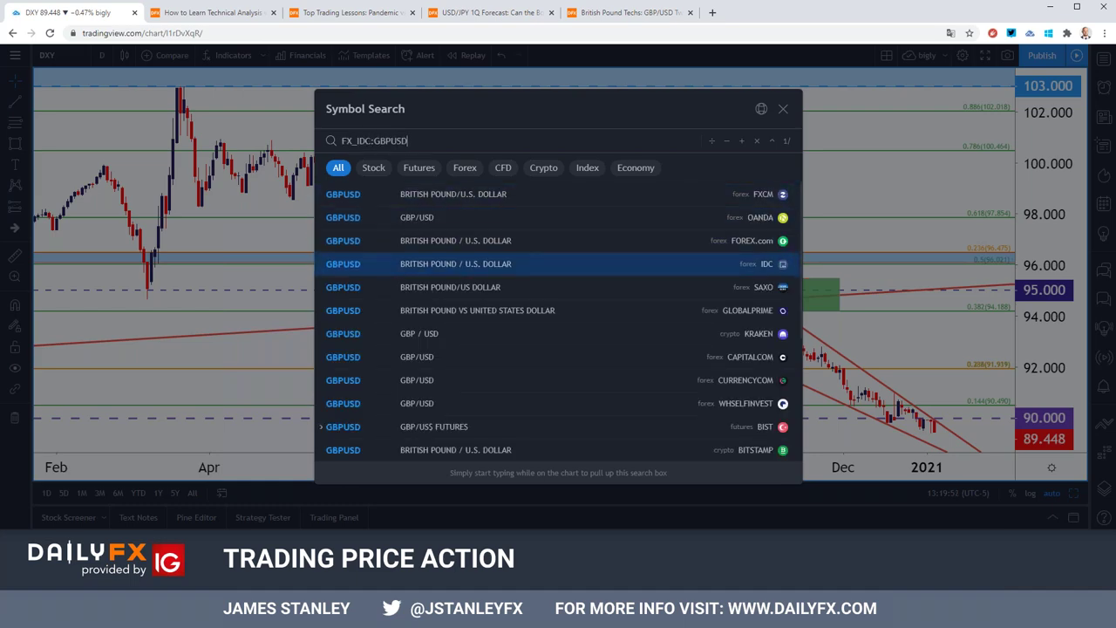
pyautogui.press('Return')
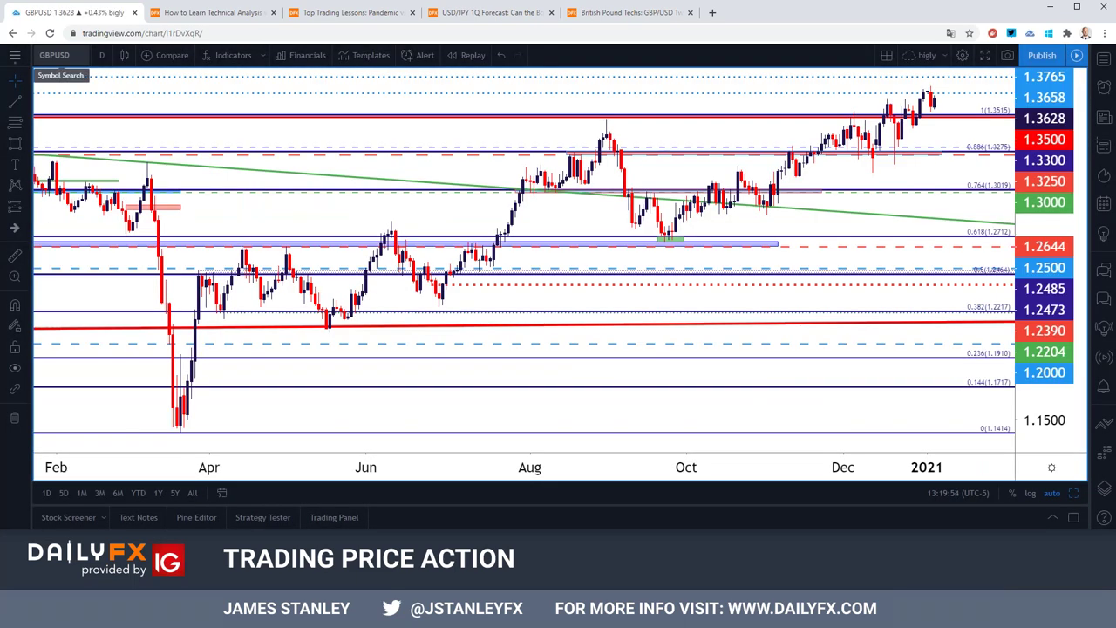
pyautogui.click(1072, 494)
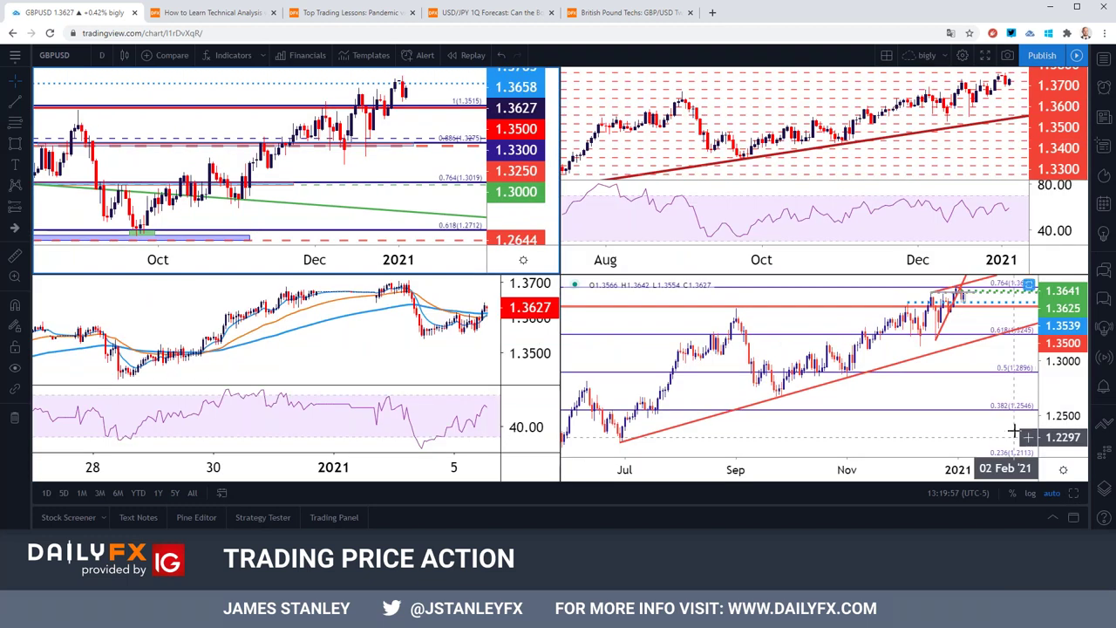
pyautogui.click(1073, 495)
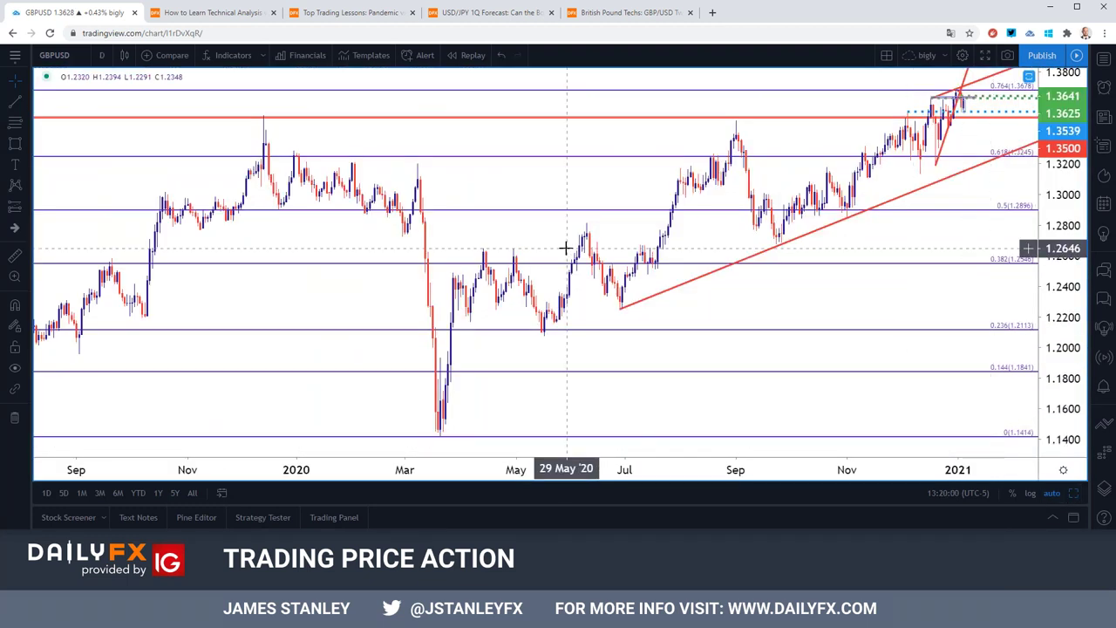
pyautogui.click(101, 55)
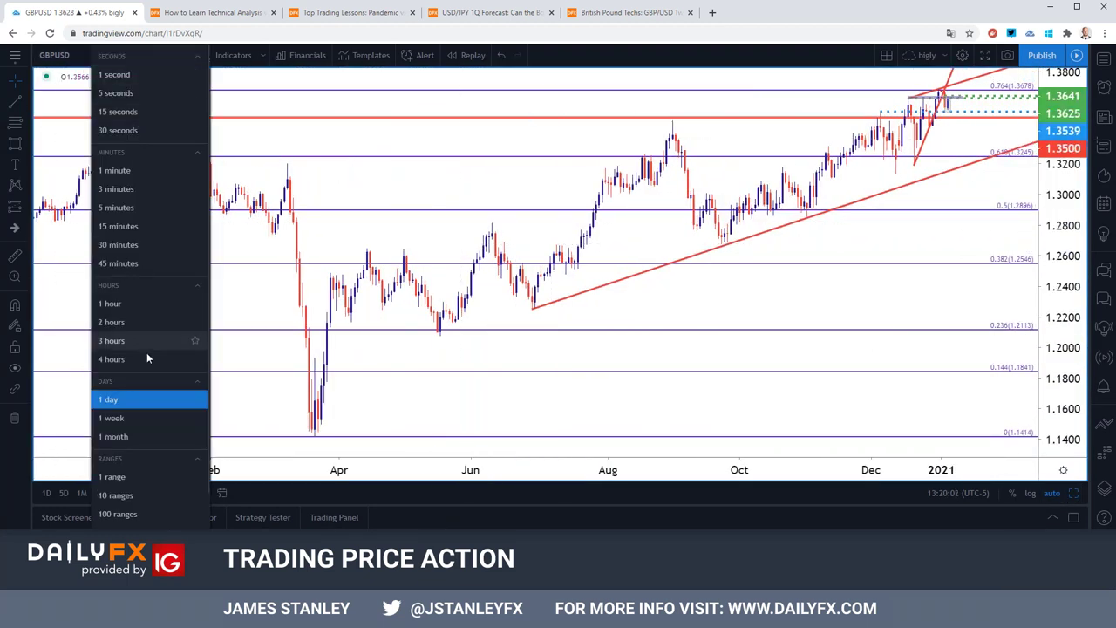
pyautogui.click(134, 415)
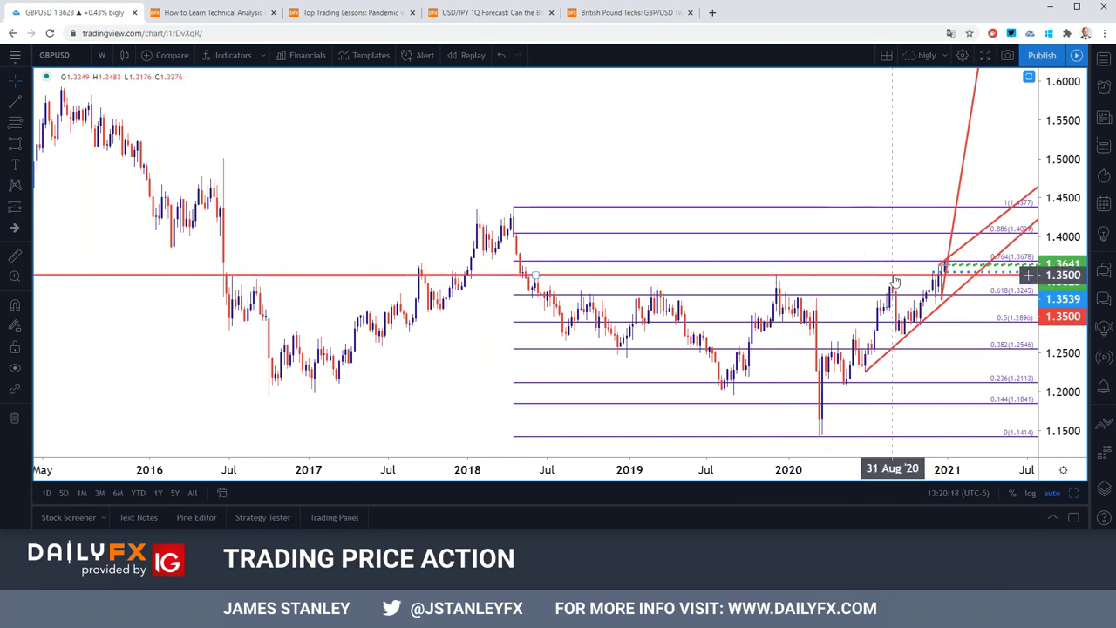
pyautogui.scroll(3, 871, 284)
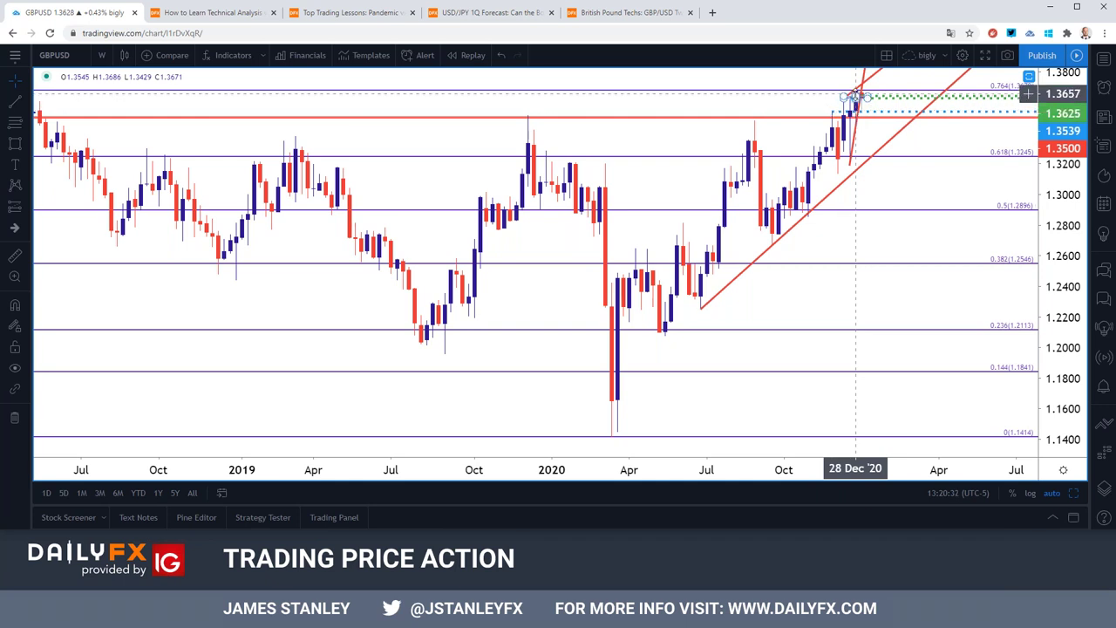
pyautogui.scroll(-3, 854, 94)
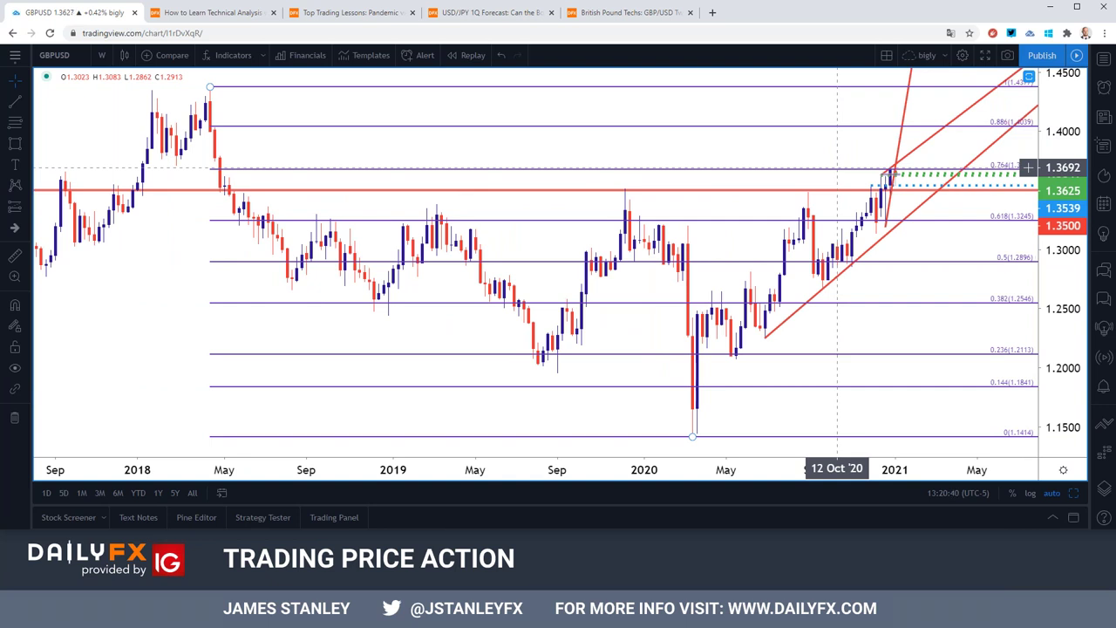
pyautogui.click(102, 55)
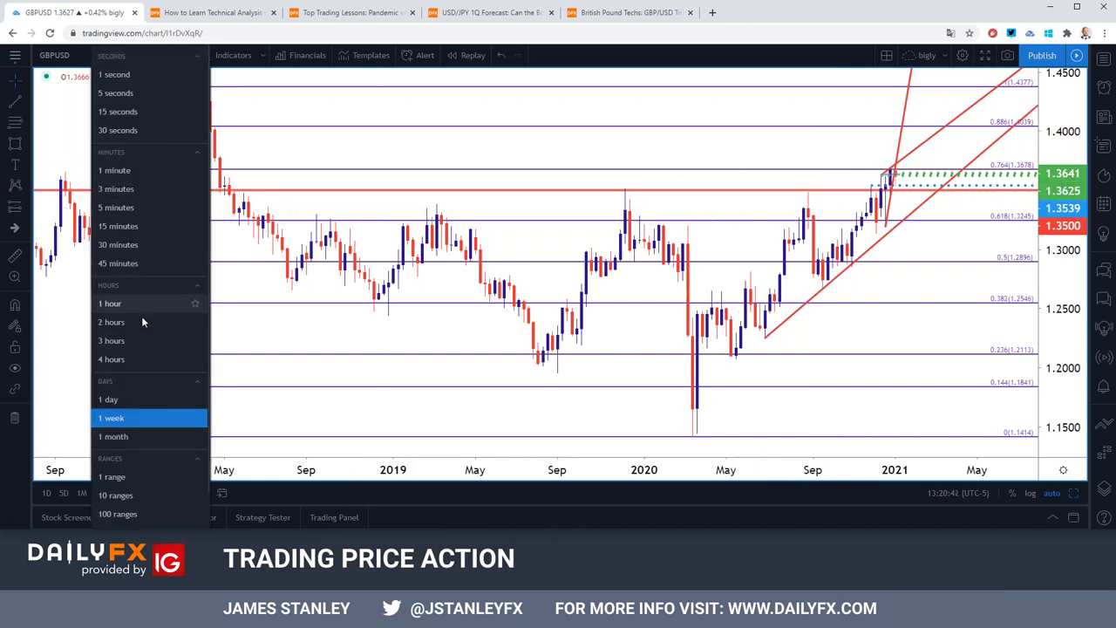
pyautogui.click(122, 403)
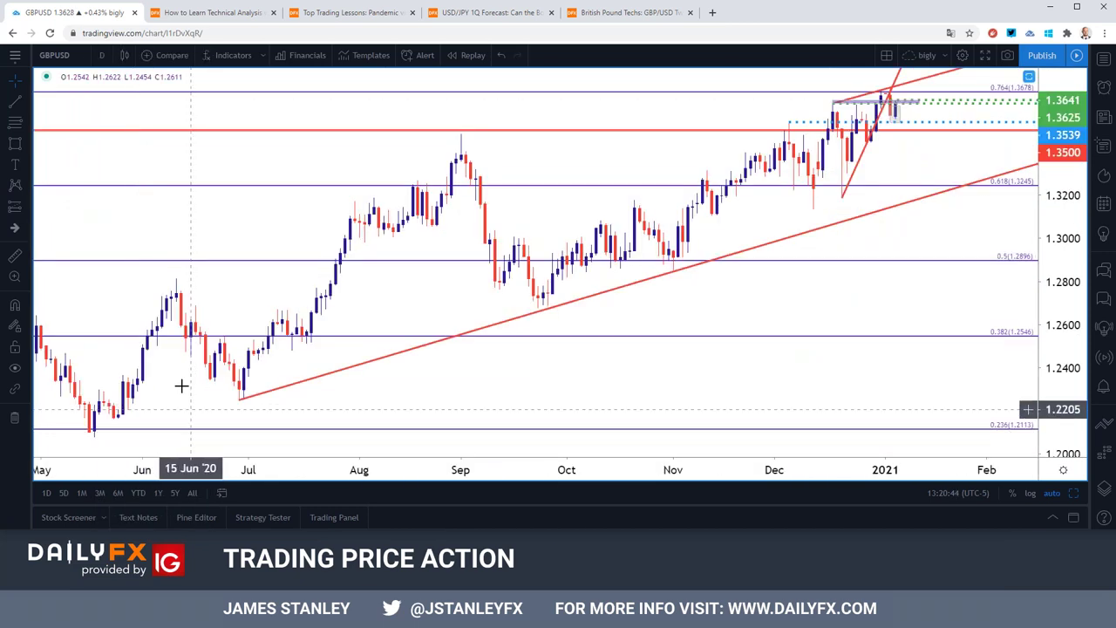
# Step: Switch GBPUSD to 4-hour candles and zoom the chart out
pyautogui.click(101, 55)
pyautogui.click(127, 358)
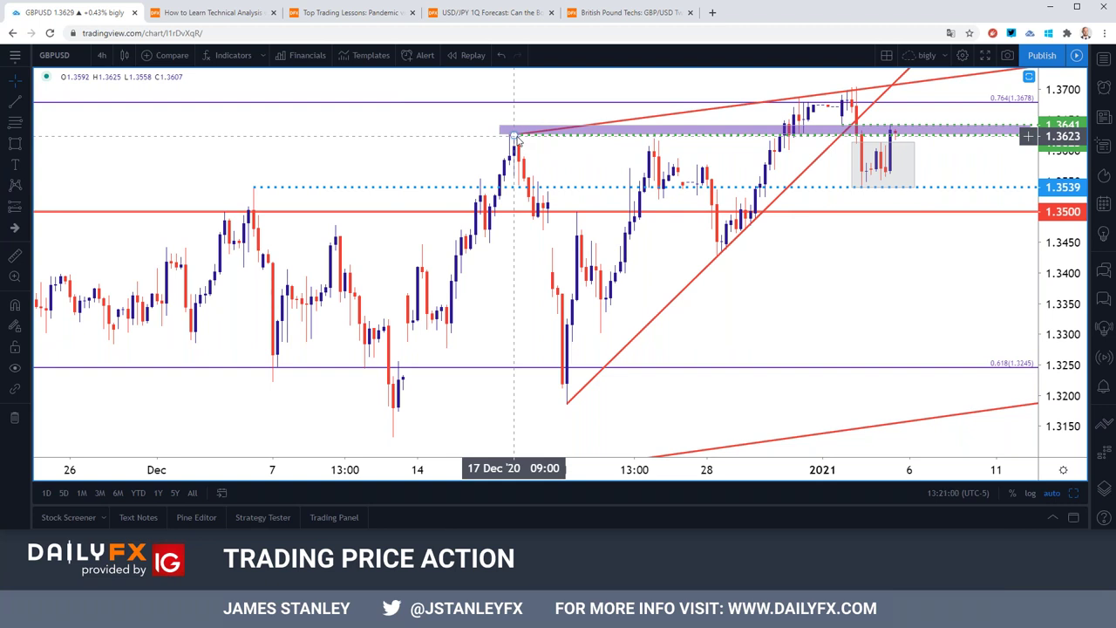
pyautogui.scroll(-3, 515, 138)
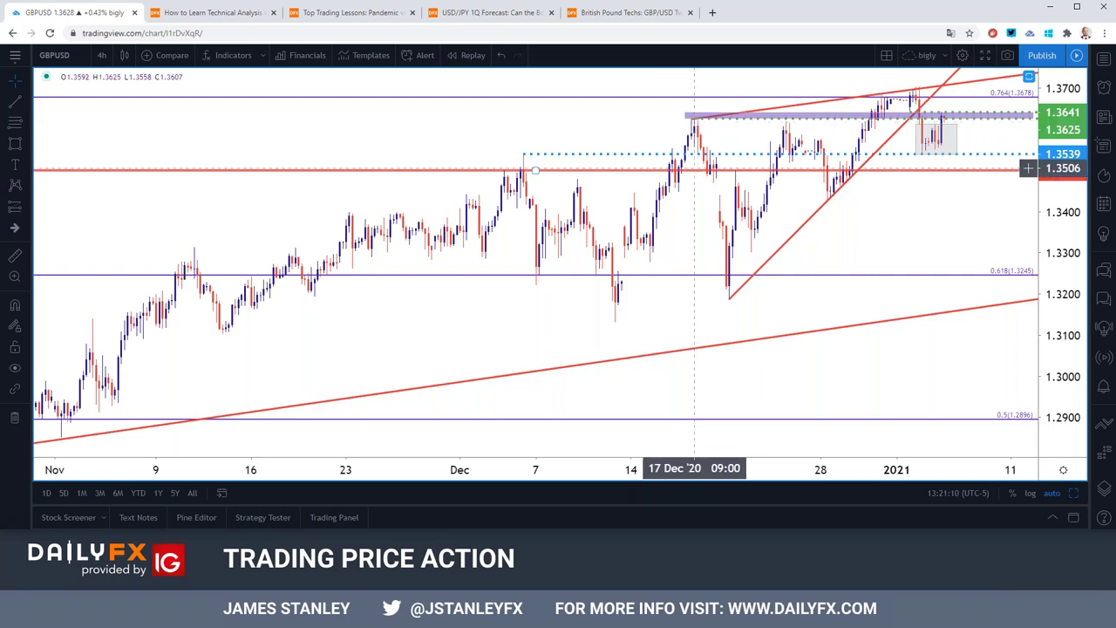
pyautogui.scroll(-3, 694, 119)
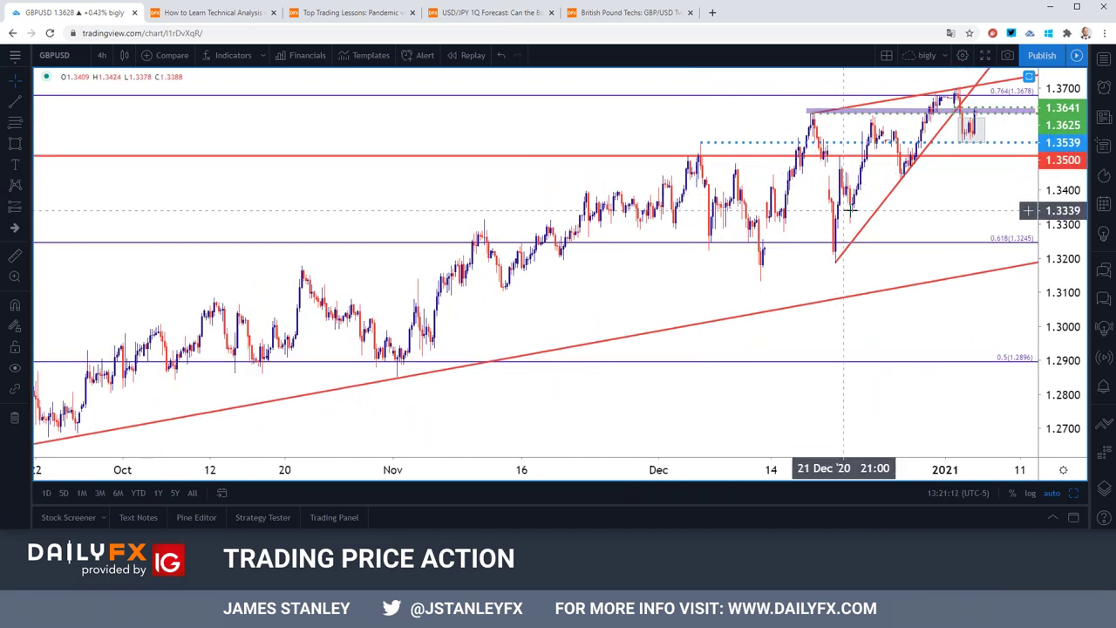
# Step: Draw a trend line from the swing high, then delete the steep red trend line
pyautogui.click(816, 185)
pyautogui.click(883, 101)
pyautogui.moveTo(845, 115); pyautogui.dragTo(845, 69)
pyautogui.scroll(-5, 1022, 82)
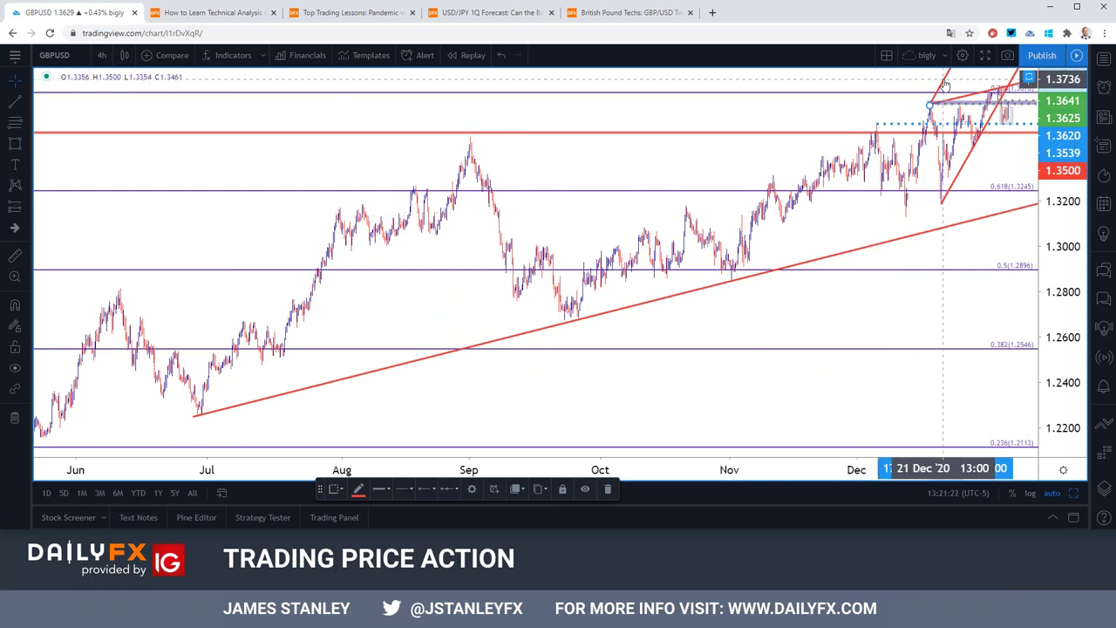
pyautogui.scroll(5, 941, 79)
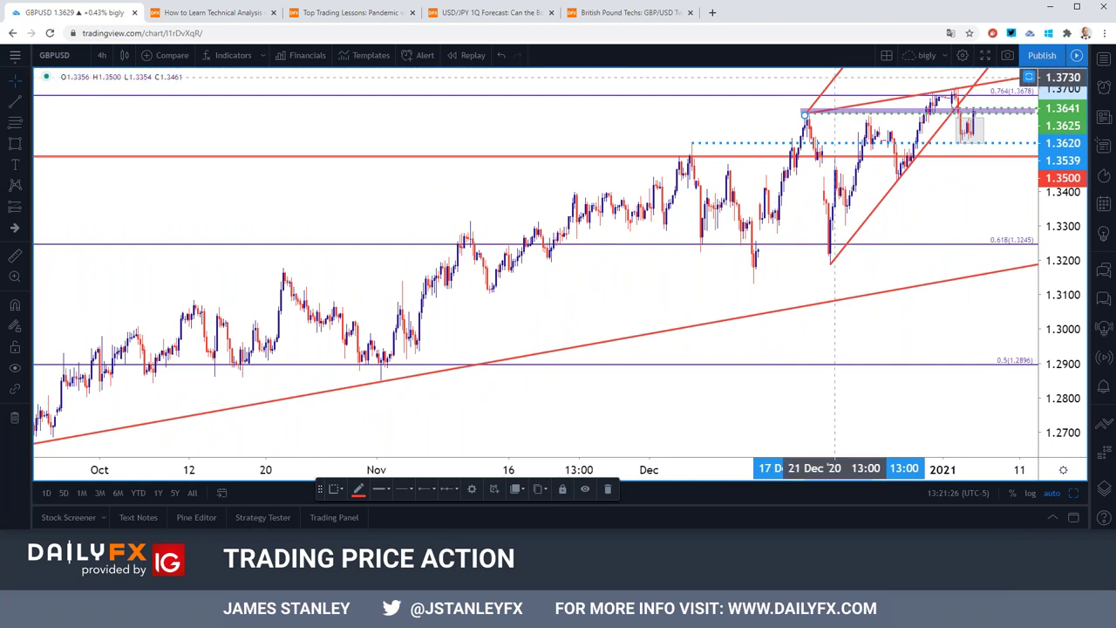
pyautogui.press('Delete')
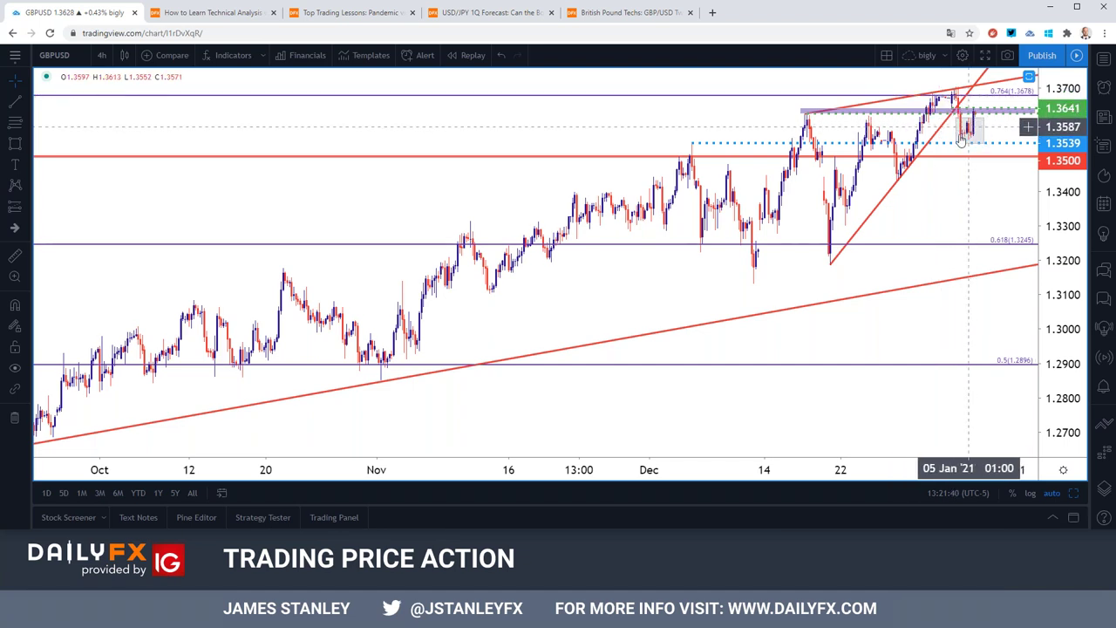
# Step: Put GBPUSD on 2-hour candles, delete the grey pullback box, then go to the British Pound Techs article
pyautogui.click(102, 54)
pyautogui.click(107, 323)
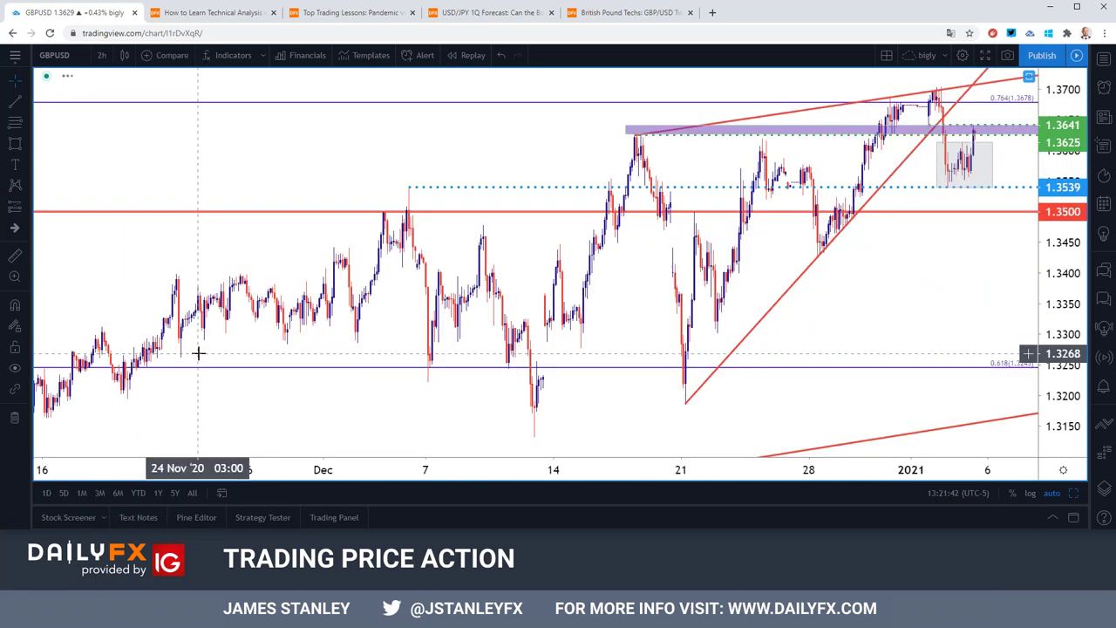
pyautogui.click(936, 169)
pyautogui.press('Delete')
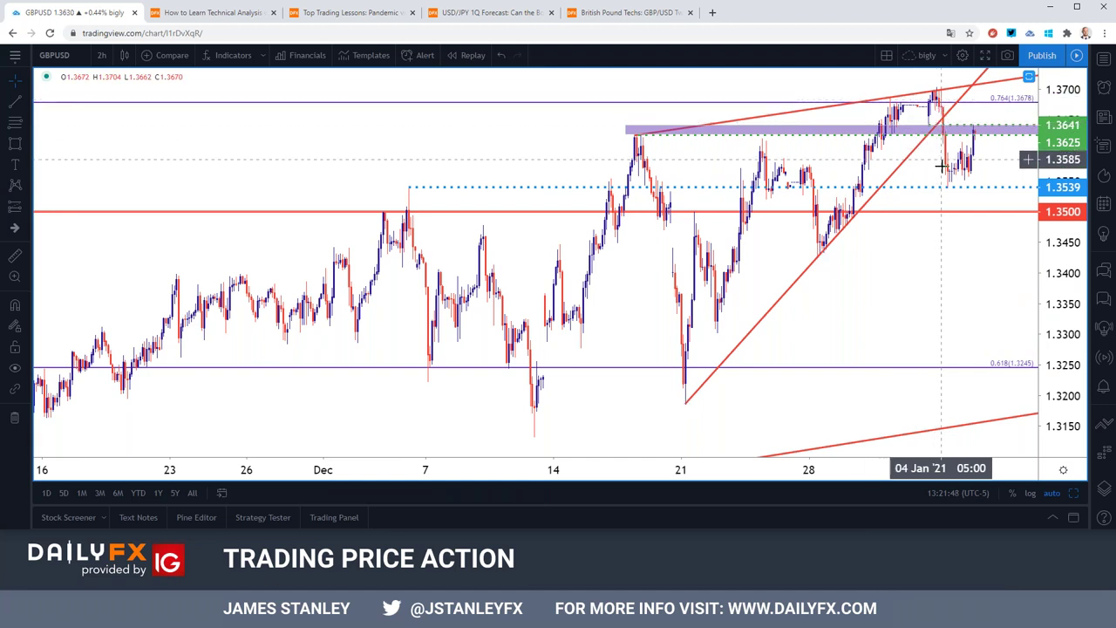
pyautogui.click(949, 192)
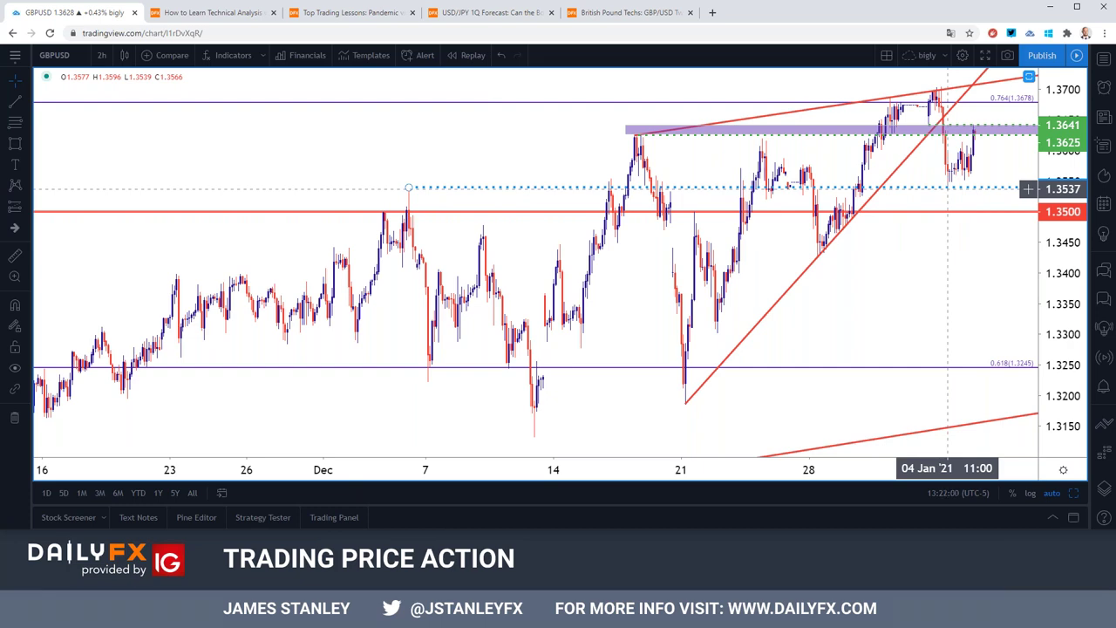
pyautogui.click(627, 13)
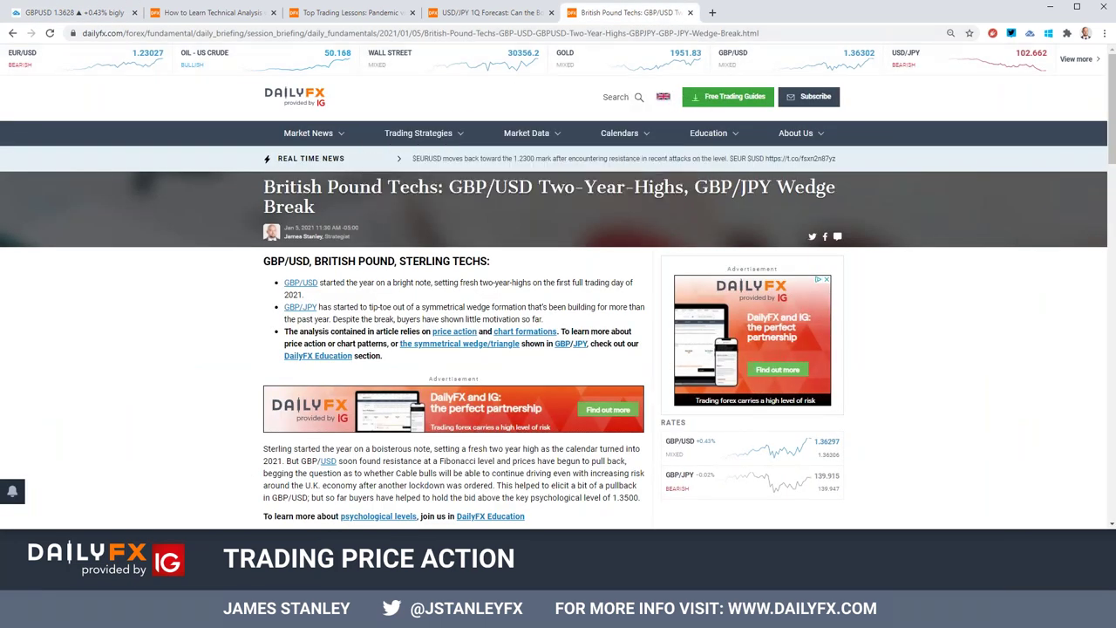
# Step: Enlarge the article's GBP/USD four-hour chart image, then go back to the TradingView GBPUSD chart
pyautogui.scroll(-3, 558, 349)
pyautogui.scroll(-10, 552, 323)
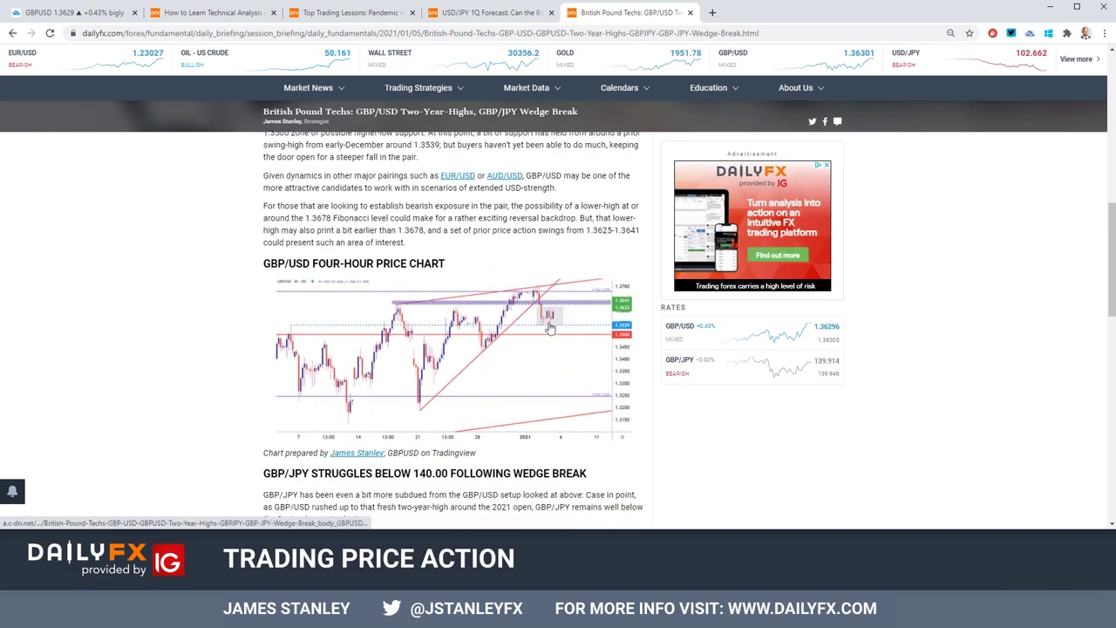
pyautogui.click(552, 322)
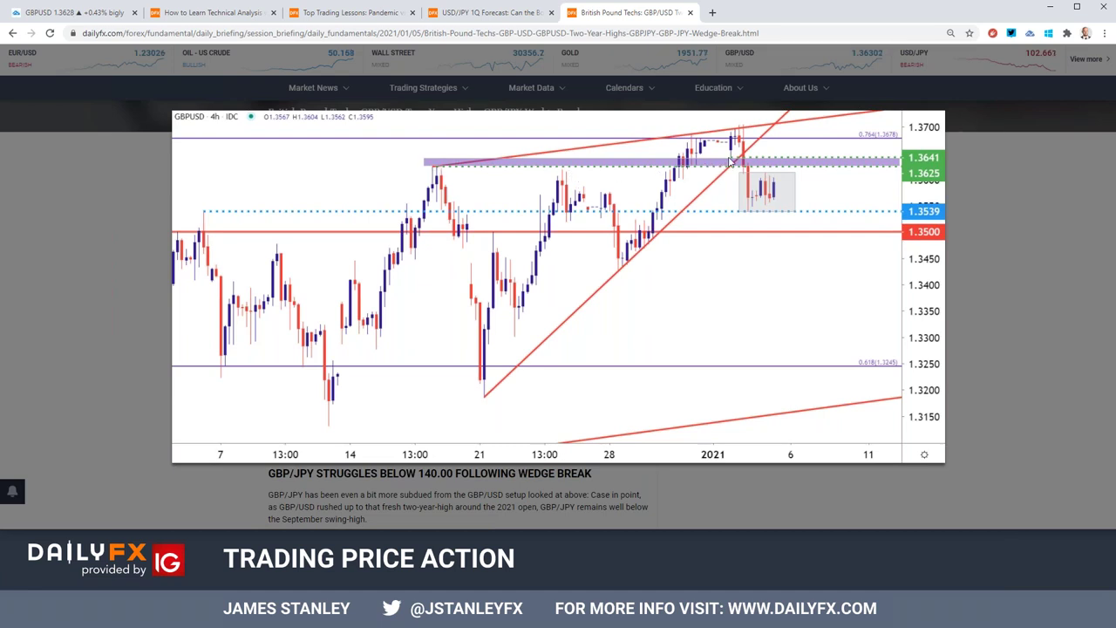
pyautogui.click(65, 14)
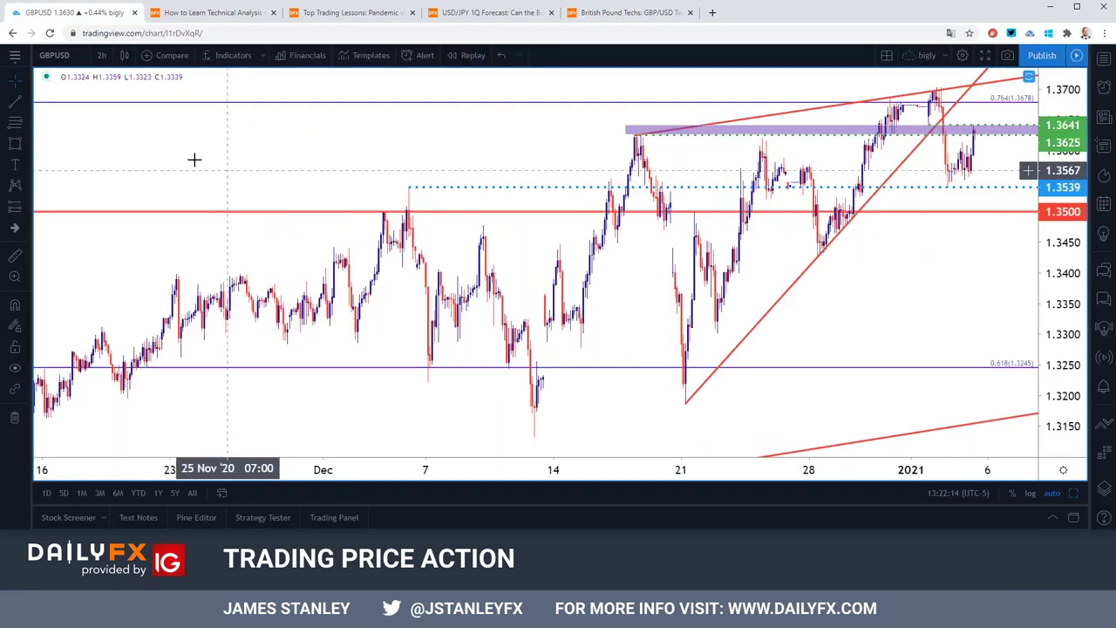
# Step: Cycle GBPUSD through 1-hour, 15-minute and daily candles, ending on 4-hour candles
pyautogui.click(102, 55)
pyautogui.click(111, 303)
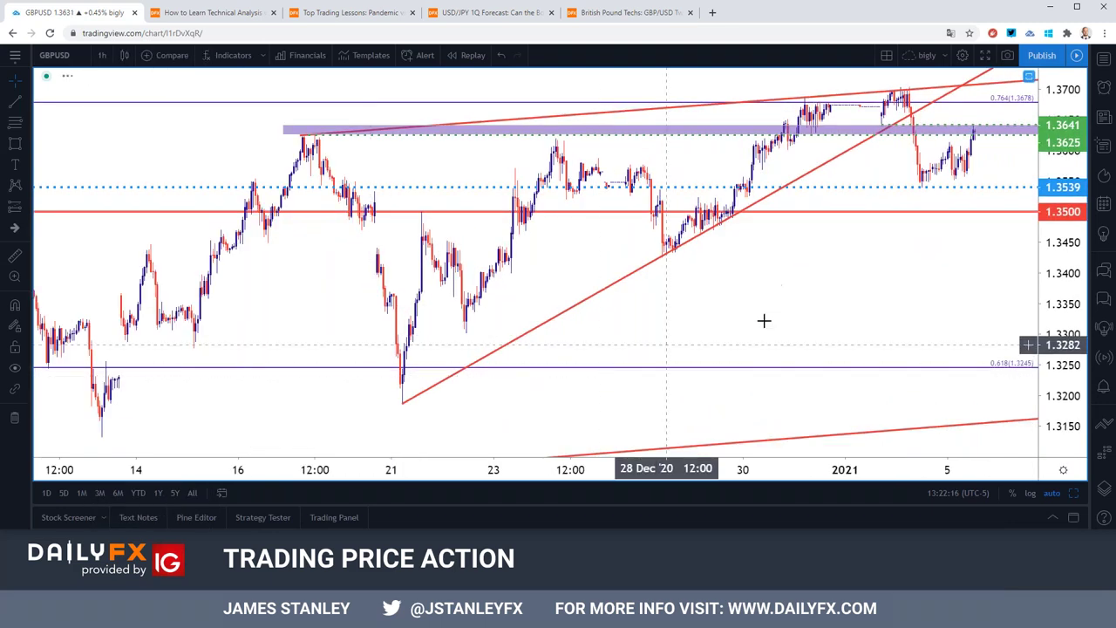
pyautogui.scroll(3, 741, 321)
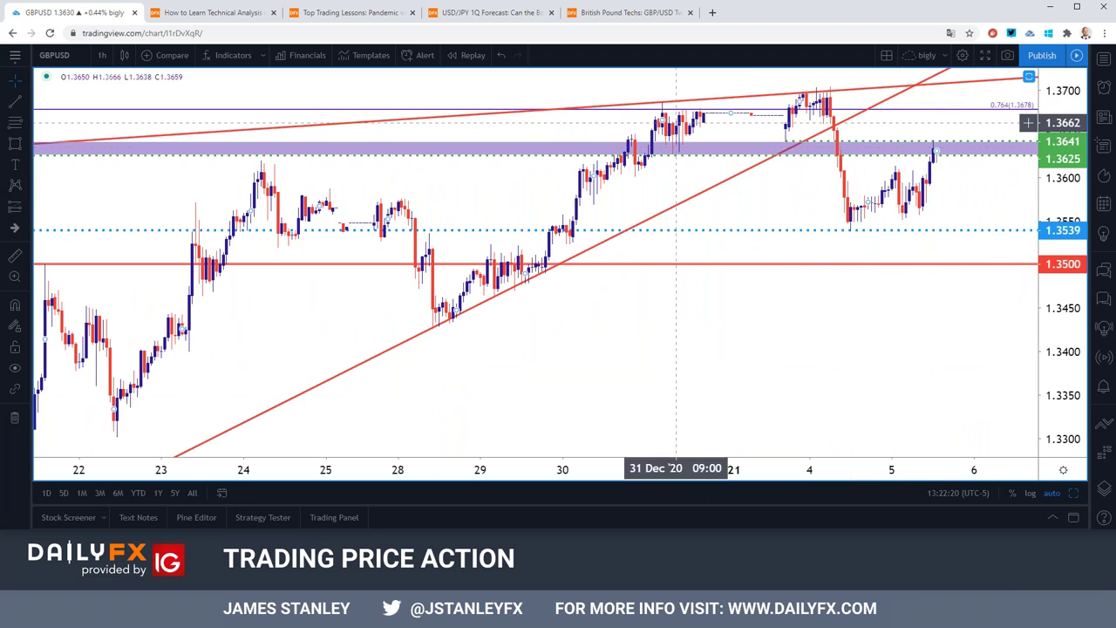
pyautogui.click(125, 55)
pyautogui.click(102, 55)
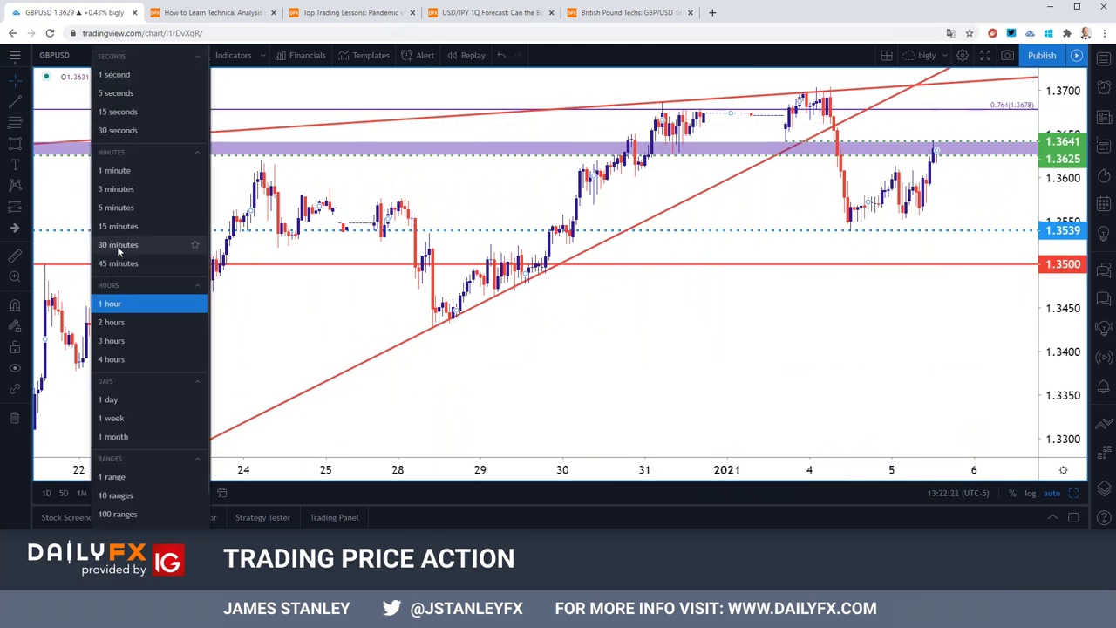
pyautogui.click(130, 225)
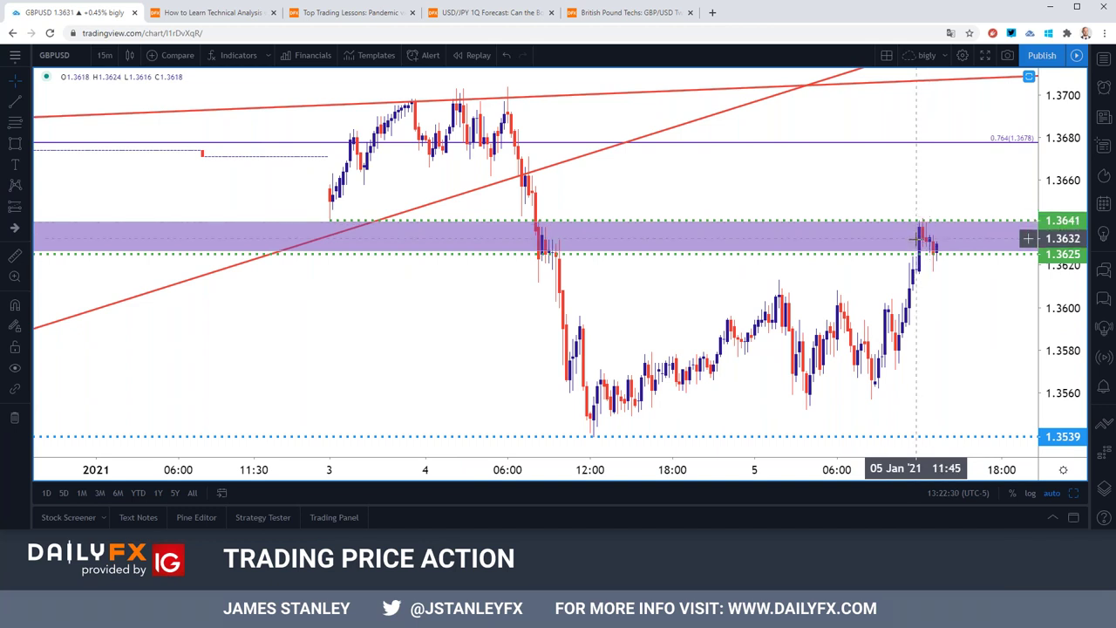
pyautogui.scroll(-4, 907, 241)
pyautogui.click(106, 57)
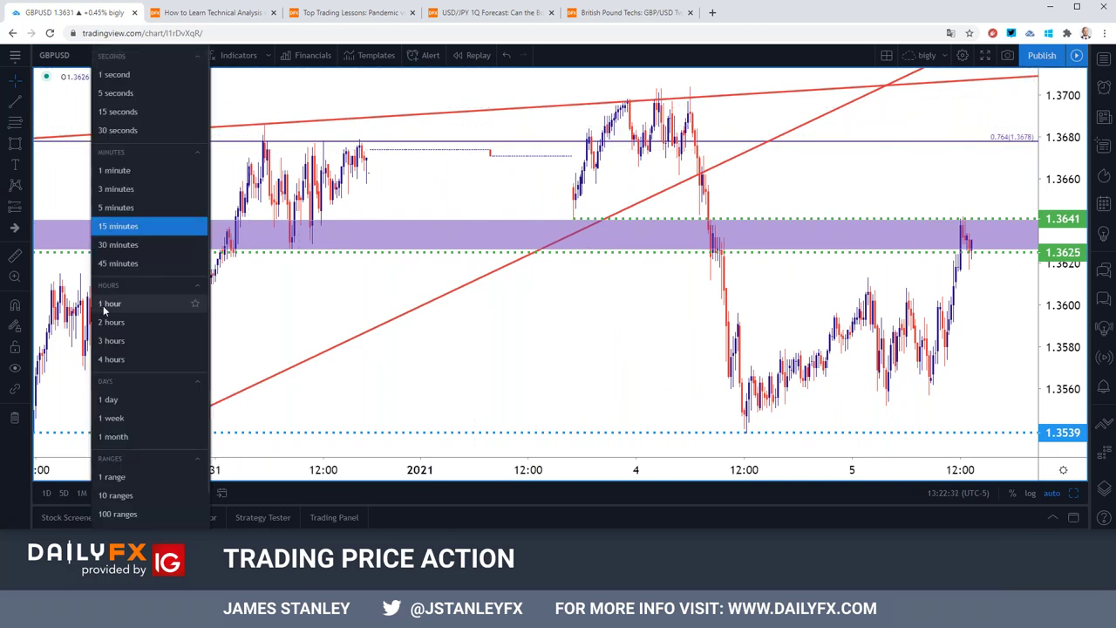
pyautogui.click(113, 399)
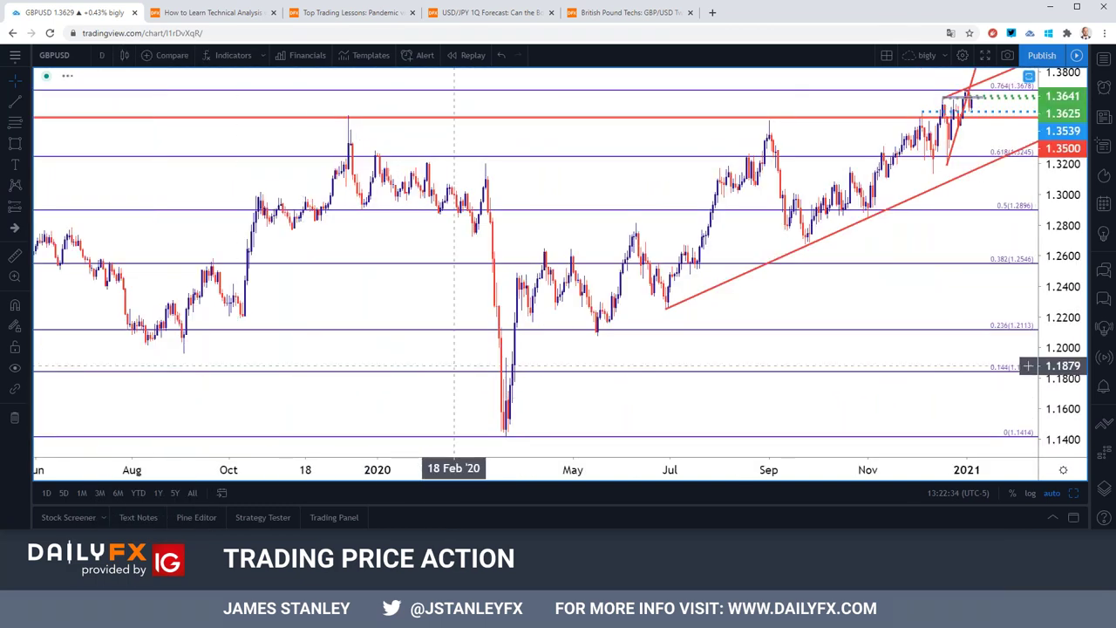
pyautogui.scroll(2, 715, 269)
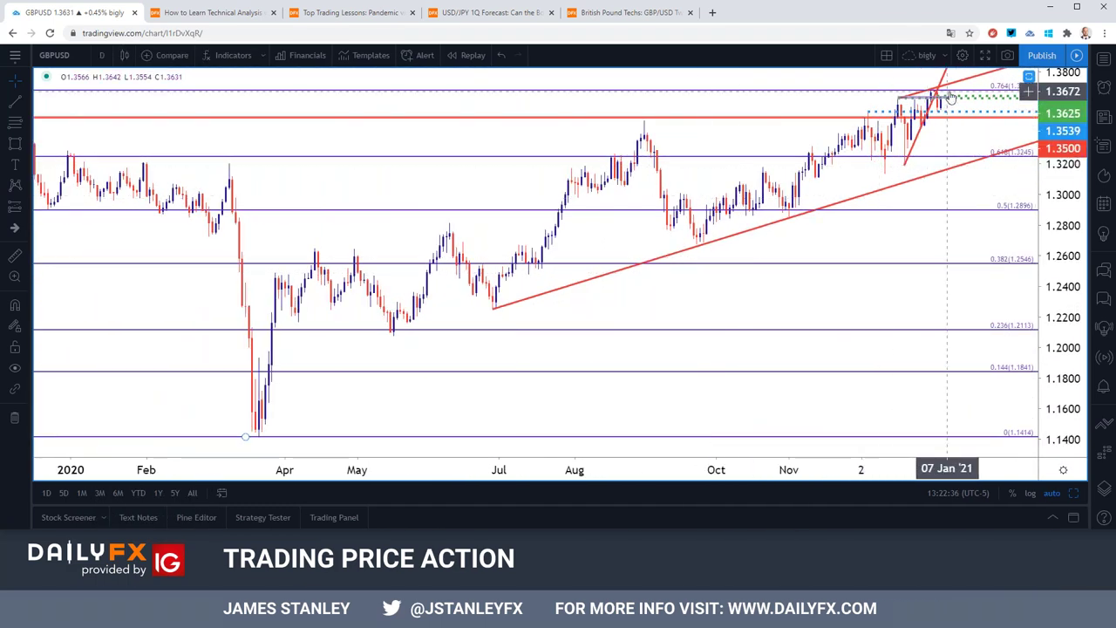
pyautogui.click(101, 55)
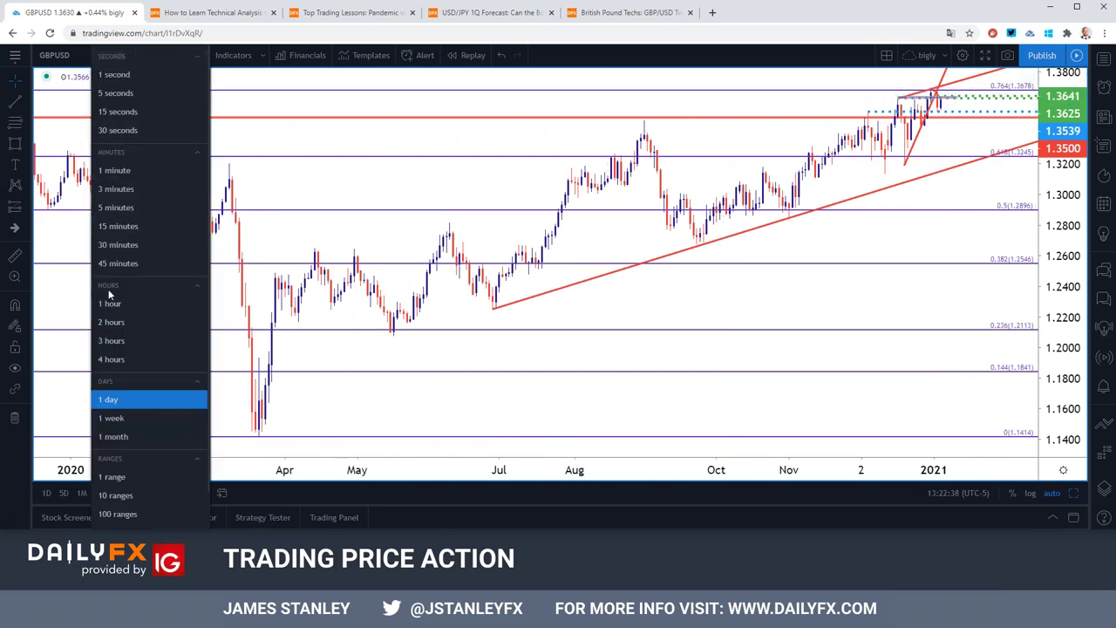
pyautogui.click(114, 360)
# Step: Zoom the 4-hour GBPUSD chart in and out, then bring up Symbol Search
pyautogui.scroll(3, 660, 288)
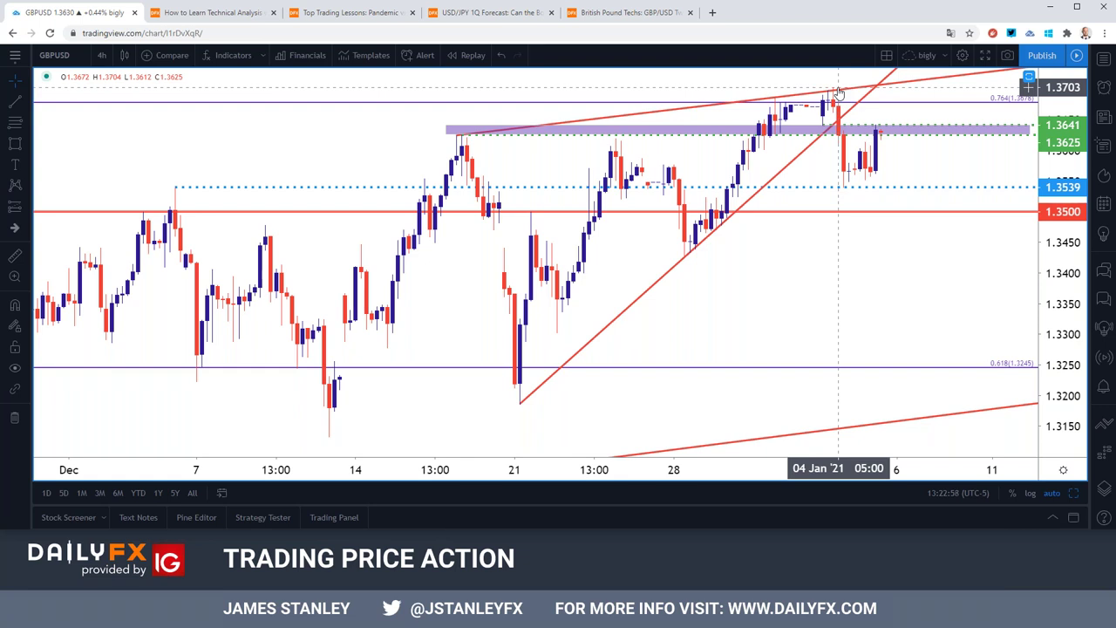
pyautogui.scroll(-2, 839, 94)
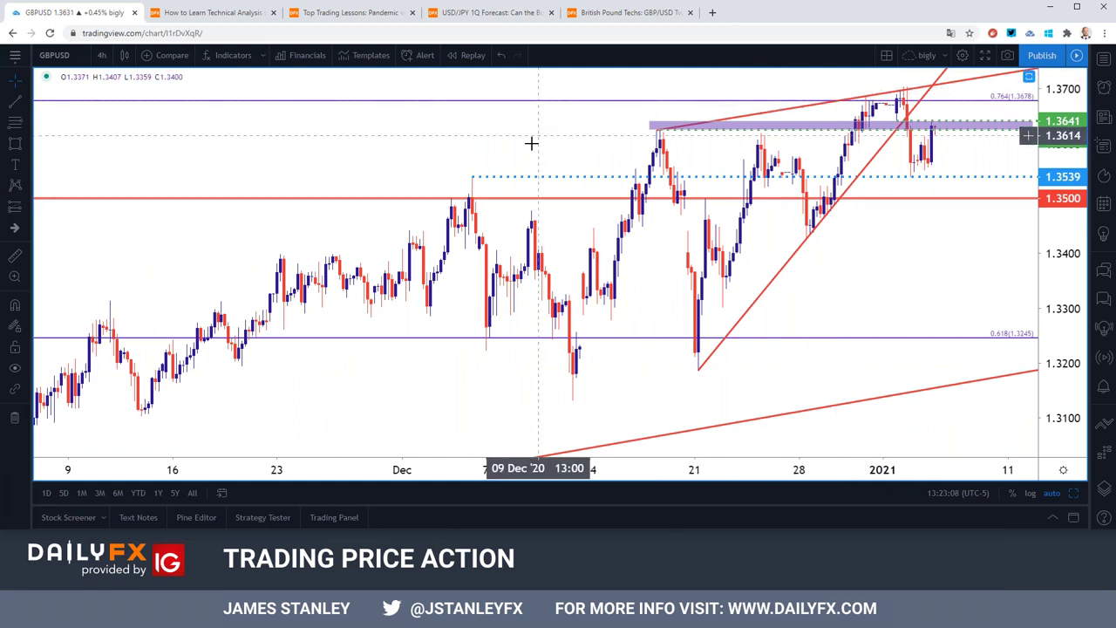
pyautogui.scroll(-2, 523, 143)
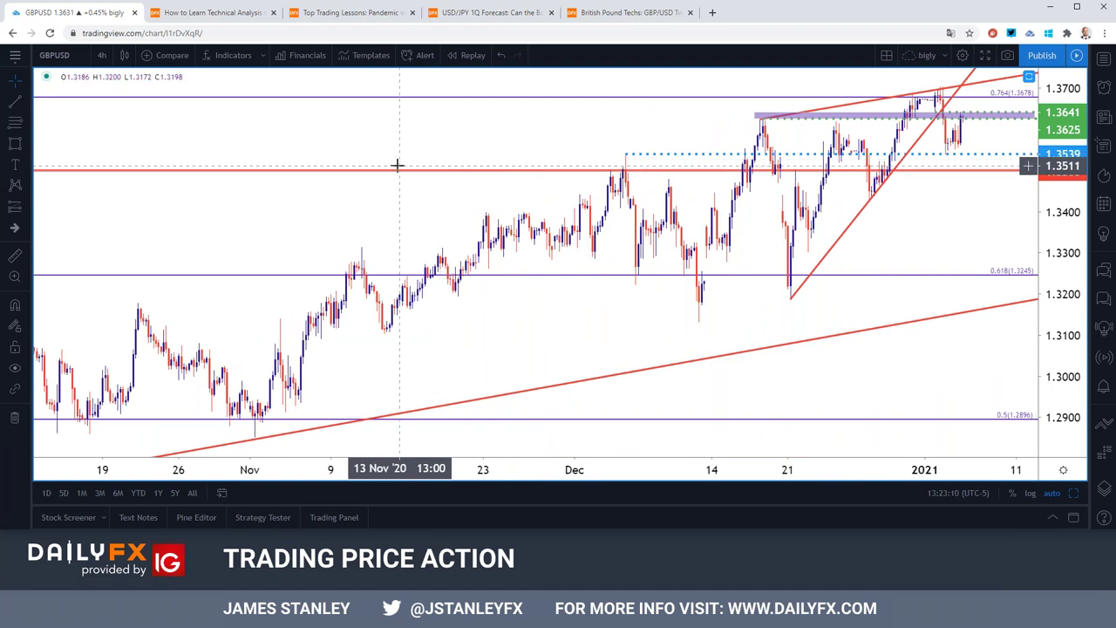
pyautogui.click(61, 57)
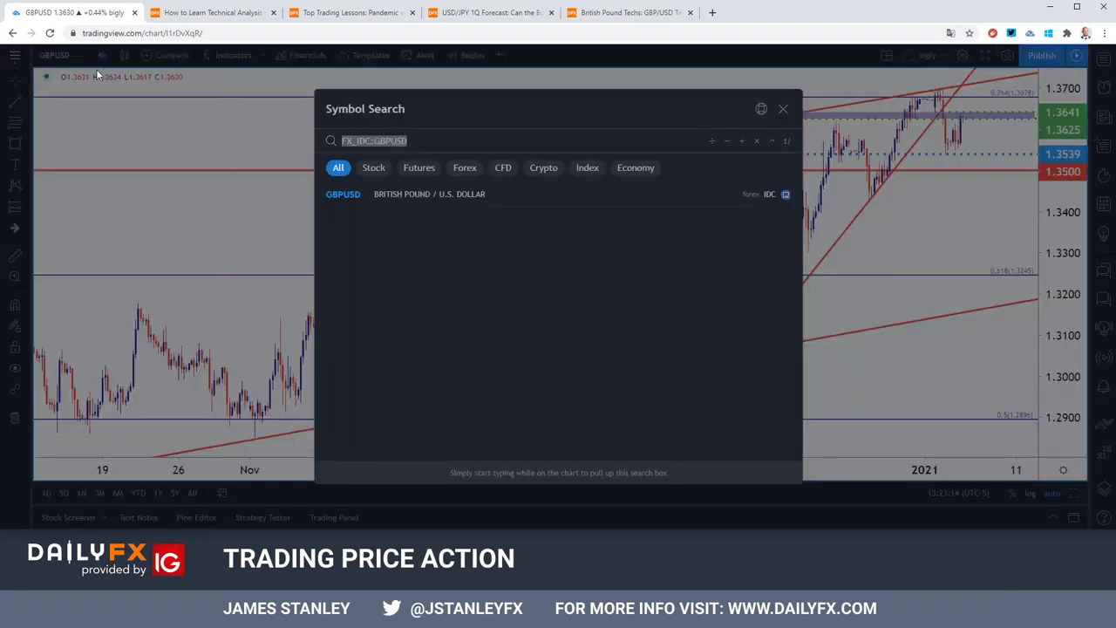
# Step: Load the IDC USDJPY symbol, toggling the four-chart layout back to a single chart
pyautogui.write('usdjpy')
pyautogui.press('Down')
pyautogui.press('Down')
pyautogui.press('Down')
pyautogui.press('Down')
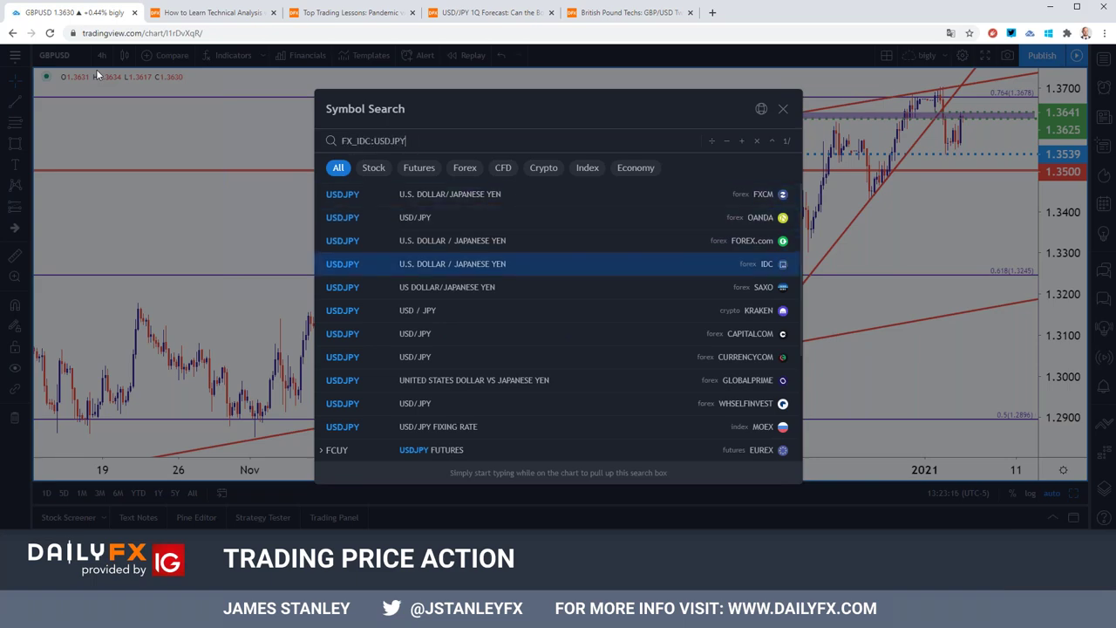
pyautogui.press('Return')
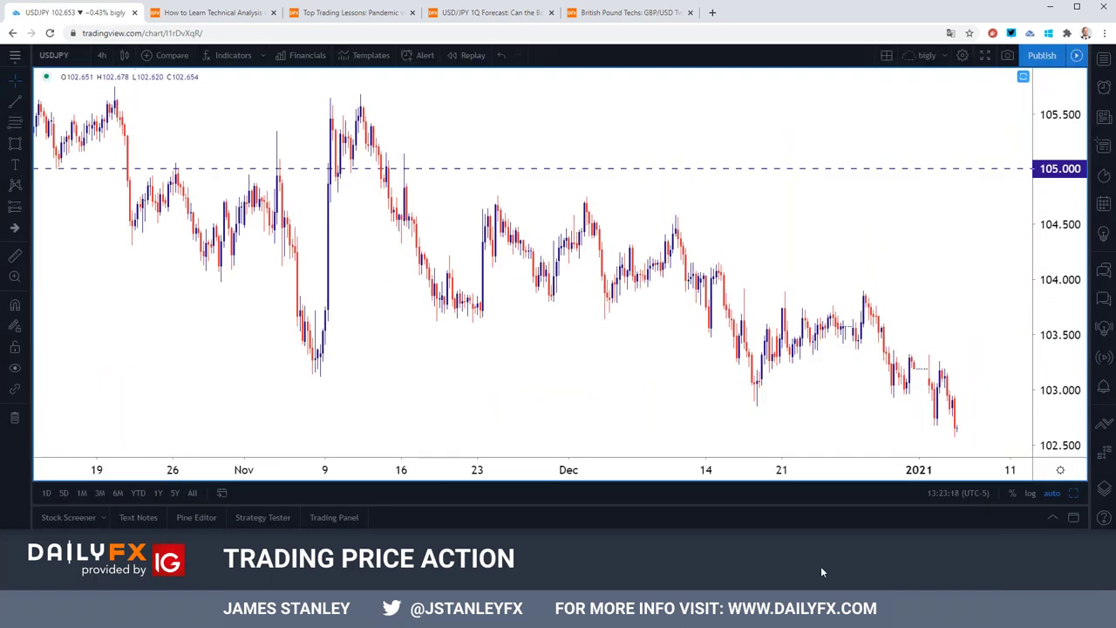
pyautogui.click(1077, 495)
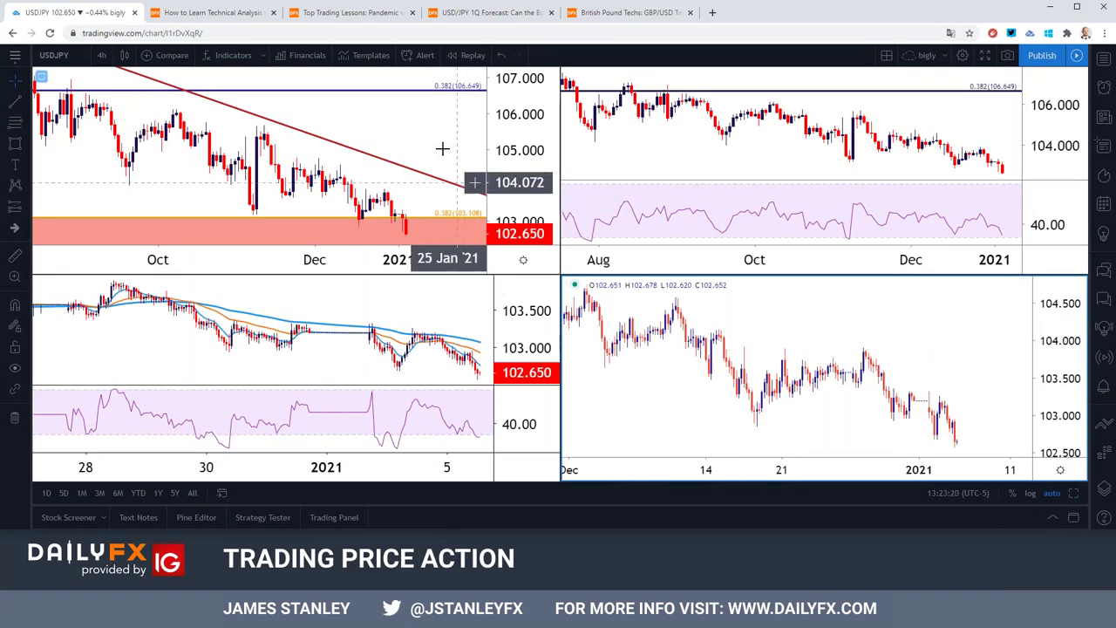
pyautogui.click(1073, 493)
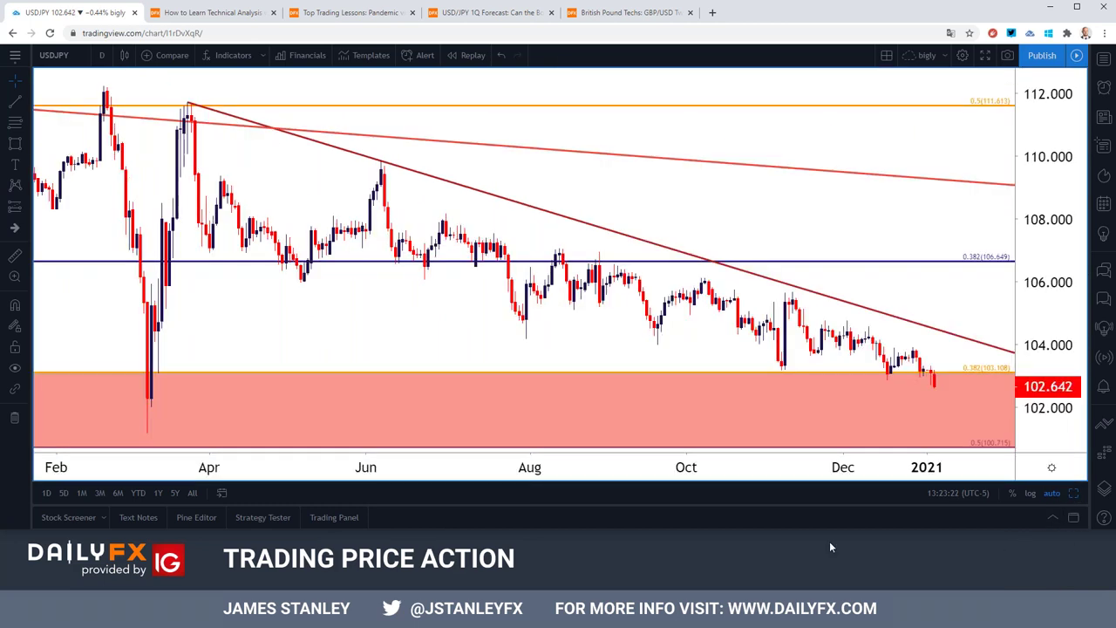
# Step: Put USDJPY on 4-hour candles, inspect the red support zone, and open the timeframe list
pyautogui.click(101, 55)
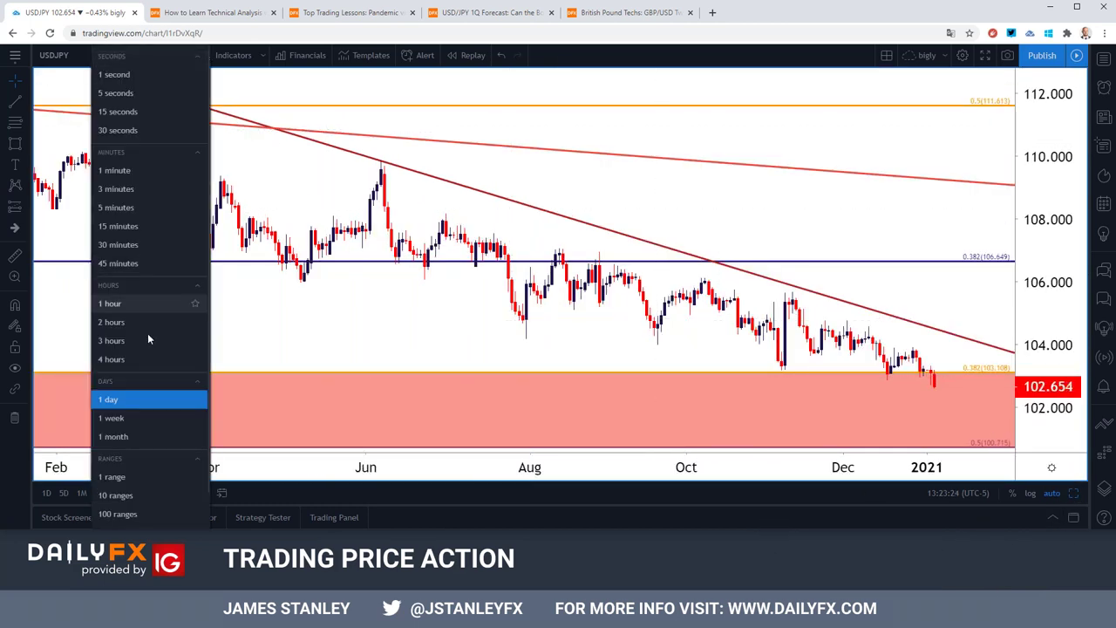
pyautogui.click(148, 353)
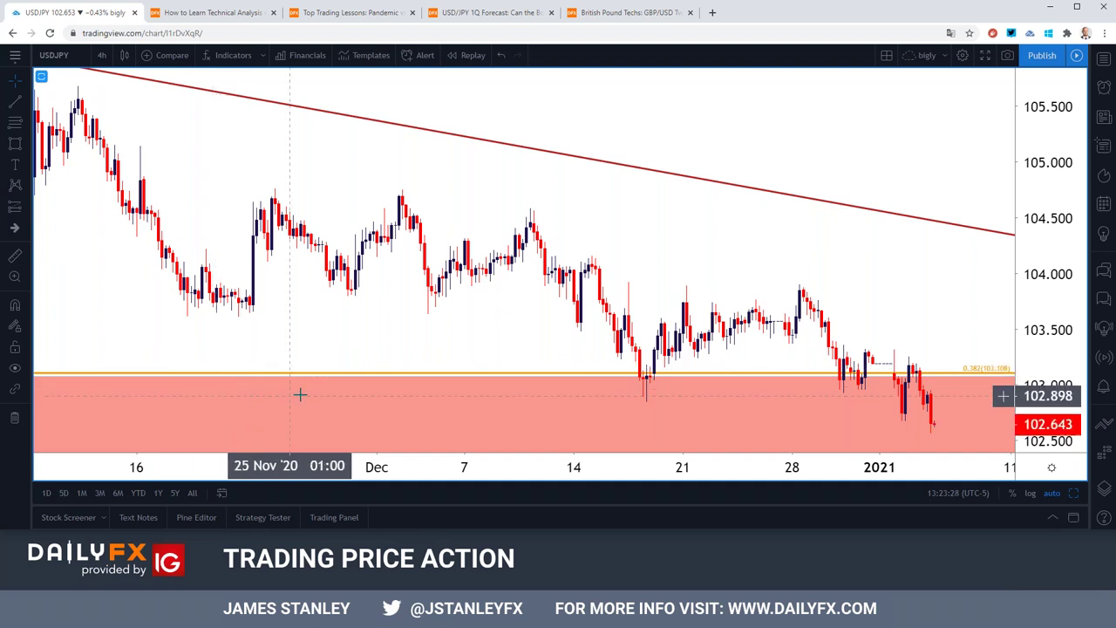
pyautogui.click(327, 375)
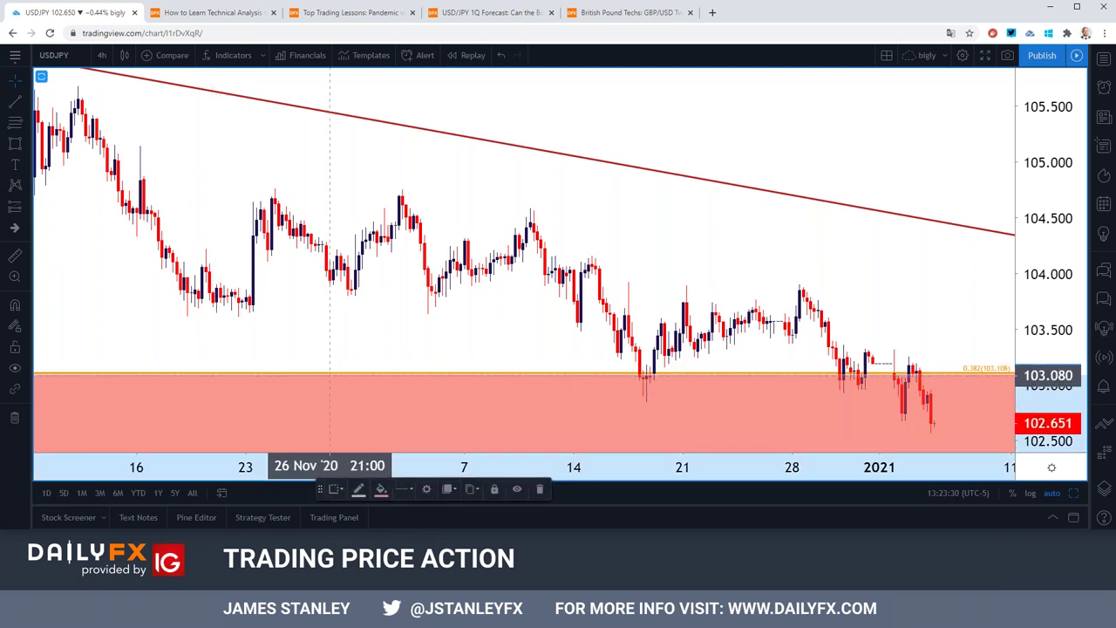
pyautogui.click(336, 357)
pyautogui.hscroll(2, 369, 341)
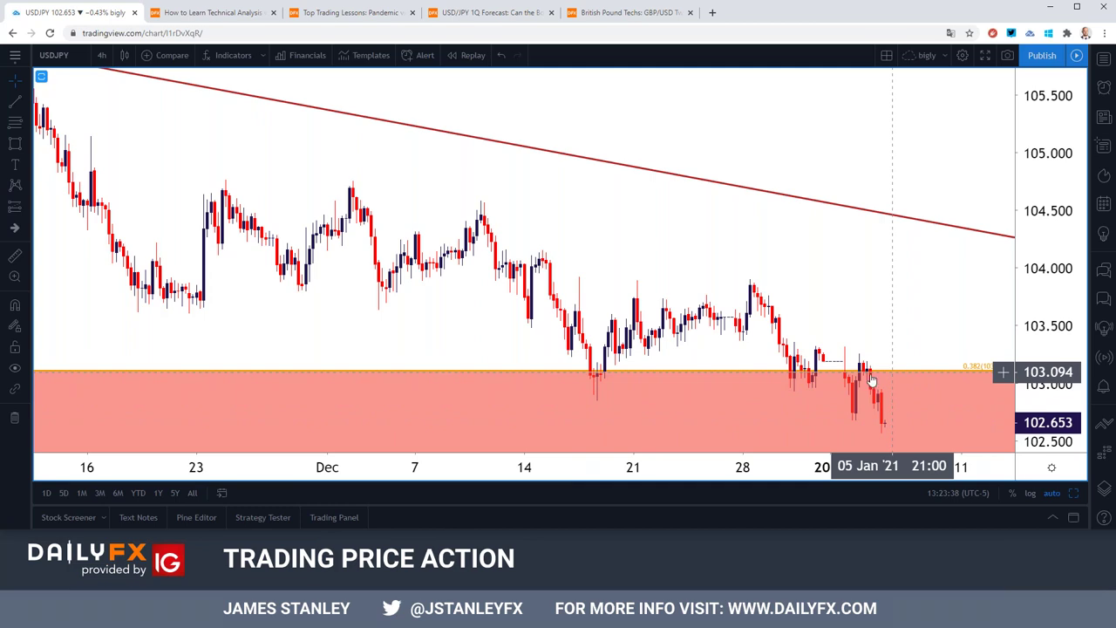
pyautogui.click(101, 55)
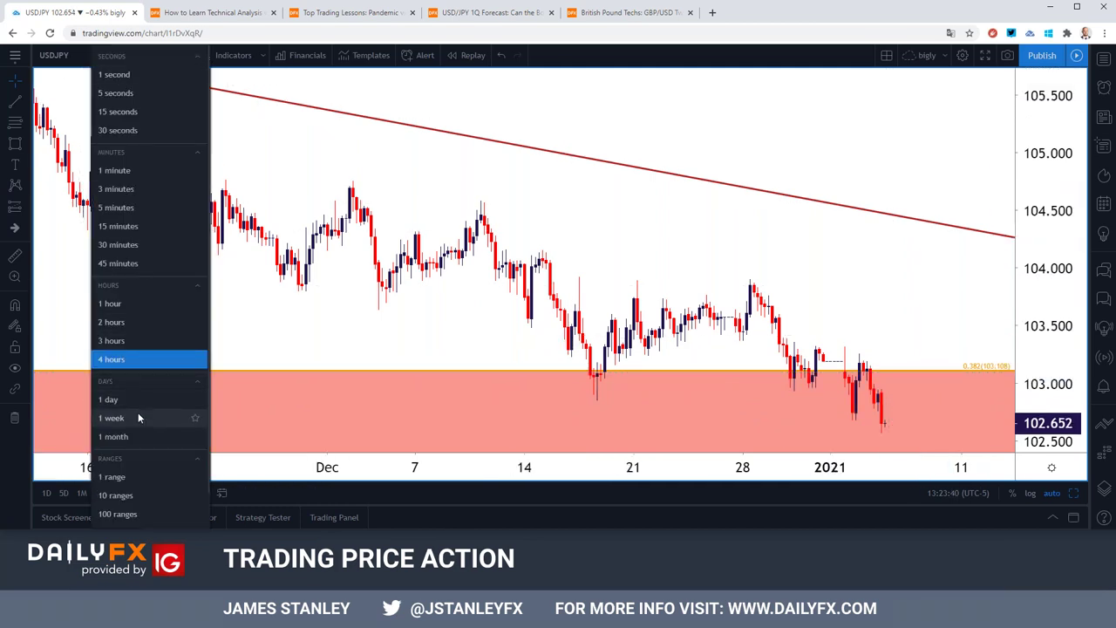
# Step: Review USD/JPY on weekly then daily candles, finishing on 2-hour candles
pyautogui.click(138, 418)
pyautogui.scroll(-6, 344, 401)
pyautogui.scroll(-6, 205, 427)
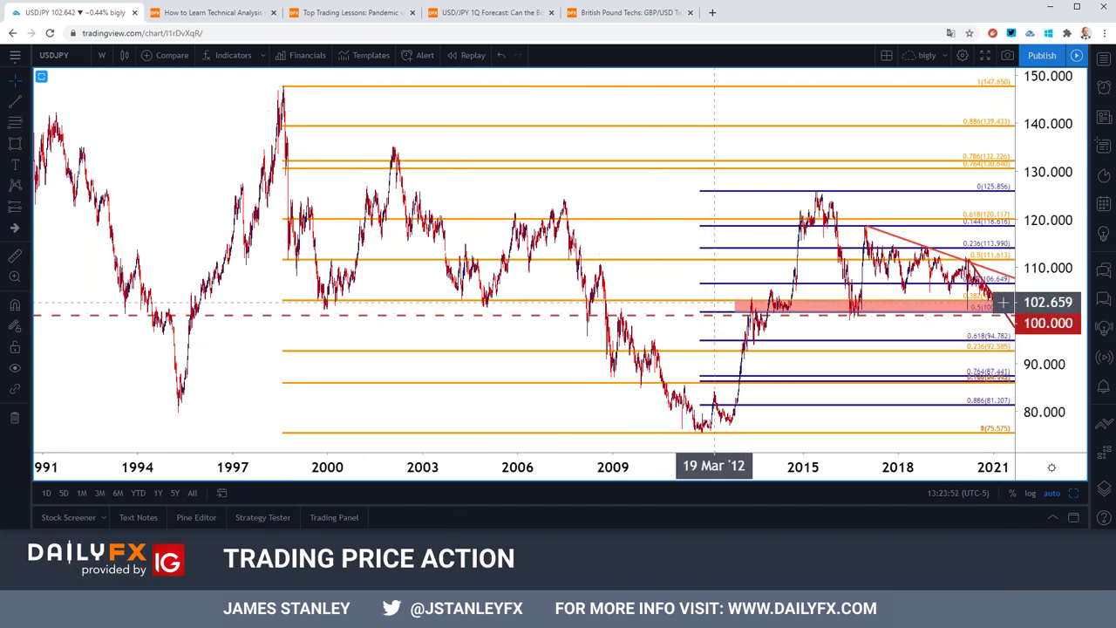
pyautogui.scroll(2, 653, 396)
pyautogui.scroll(5, 649, 401)
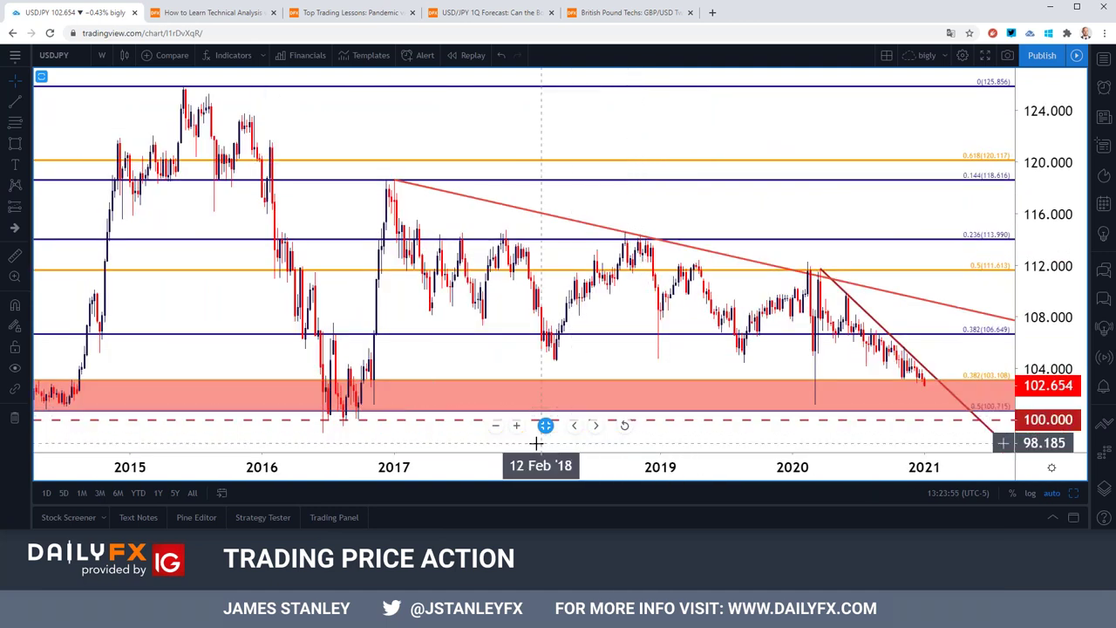
pyautogui.click(102, 55)
pyautogui.click(123, 398)
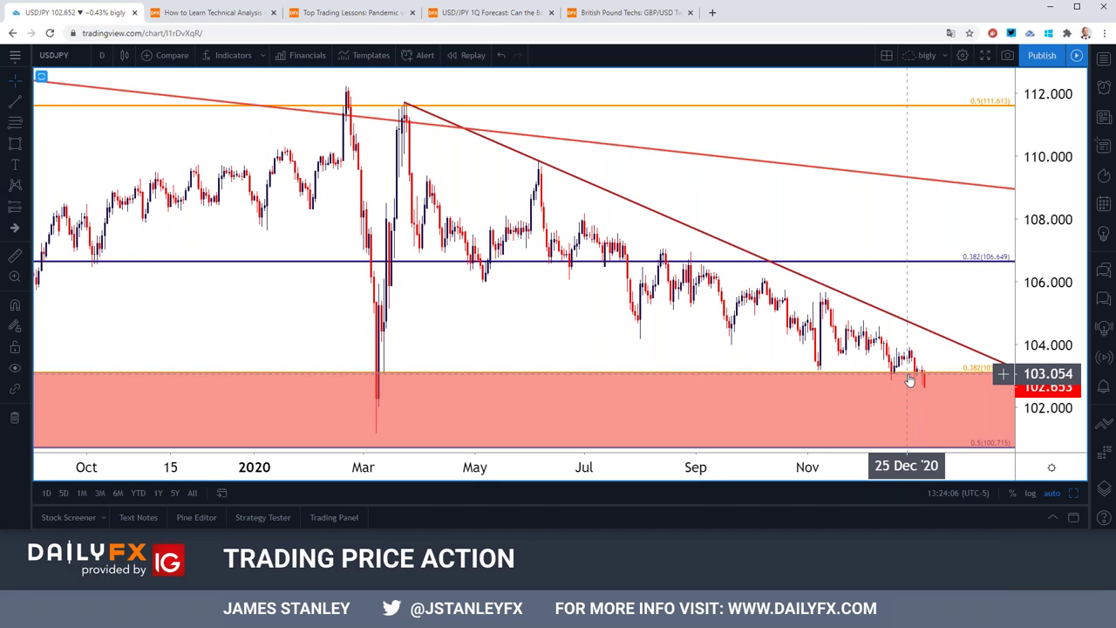
pyautogui.click(101, 55)
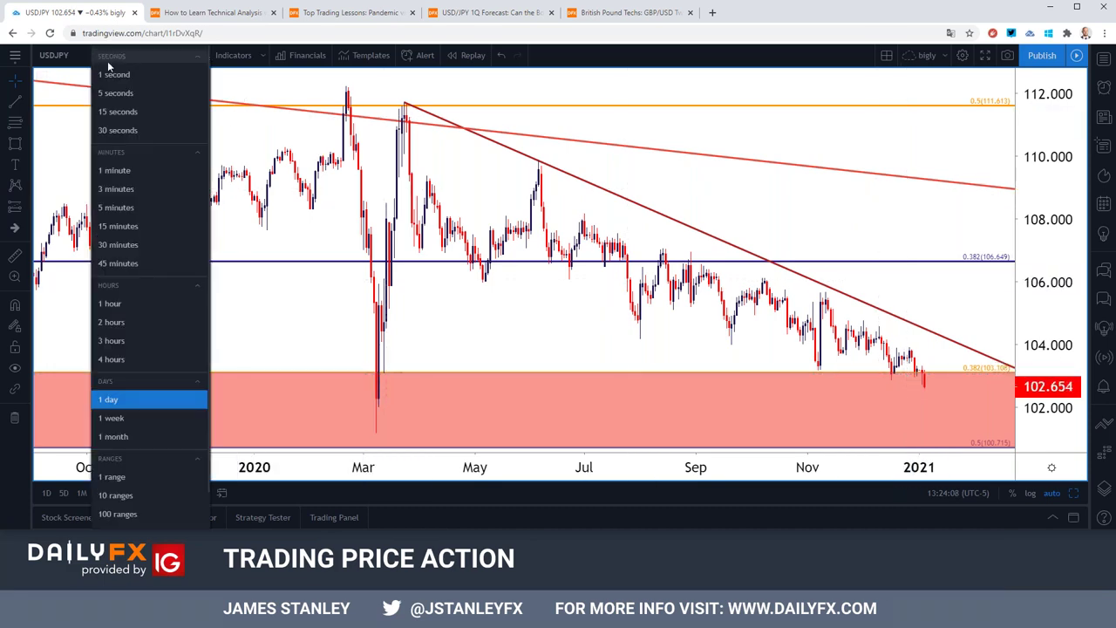
pyautogui.click(128, 322)
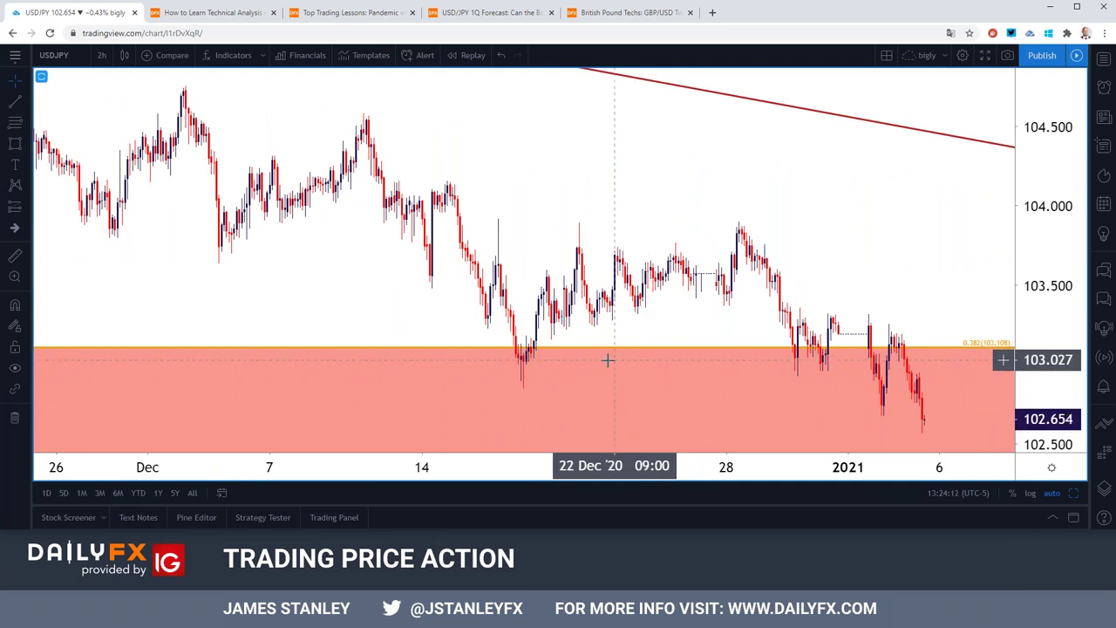
# Step: Draw a horizontal line on USD/JPY set precisely to price 103.000
pyautogui.click(25, 102)
pyautogui.click(19, 193)
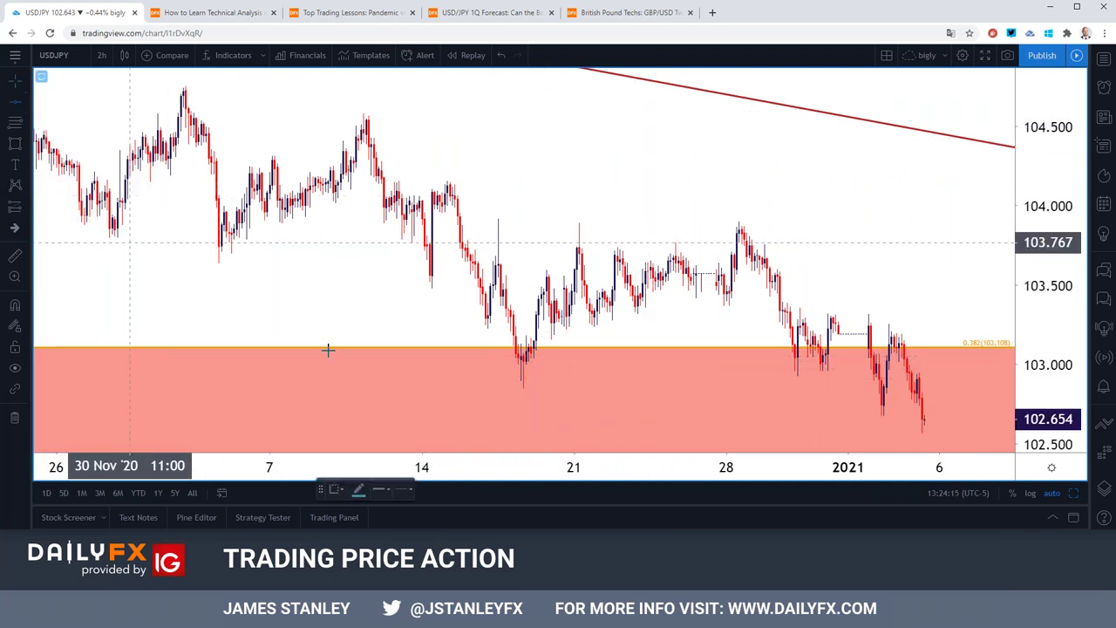
pyautogui.click(654, 362)
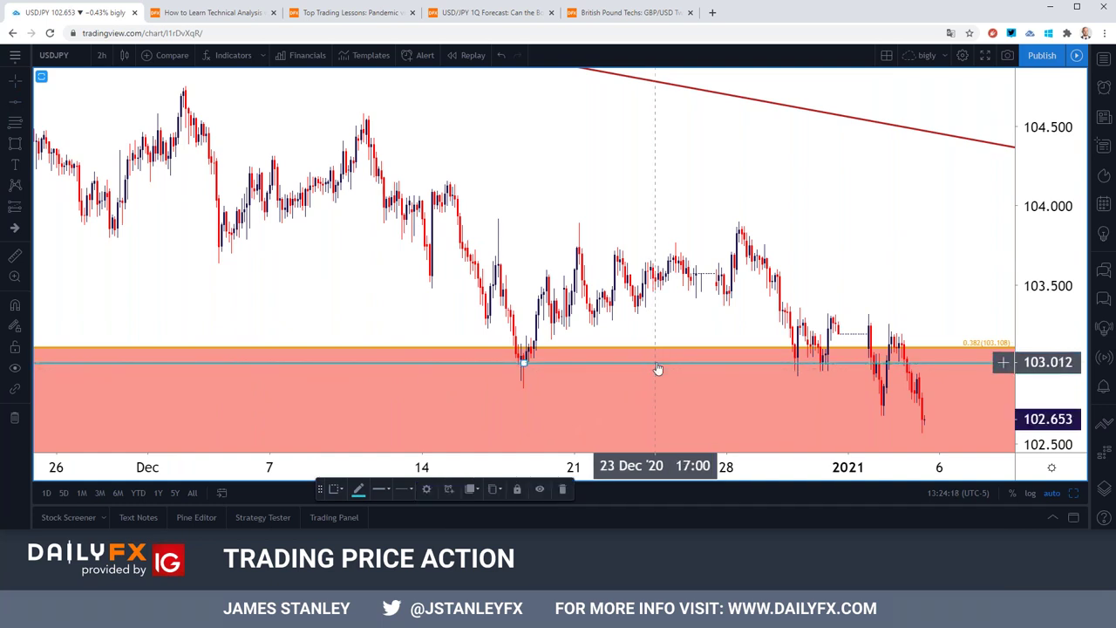
pyautogui.doubleClick(656, 362)
pyautogui.click(504, 242)
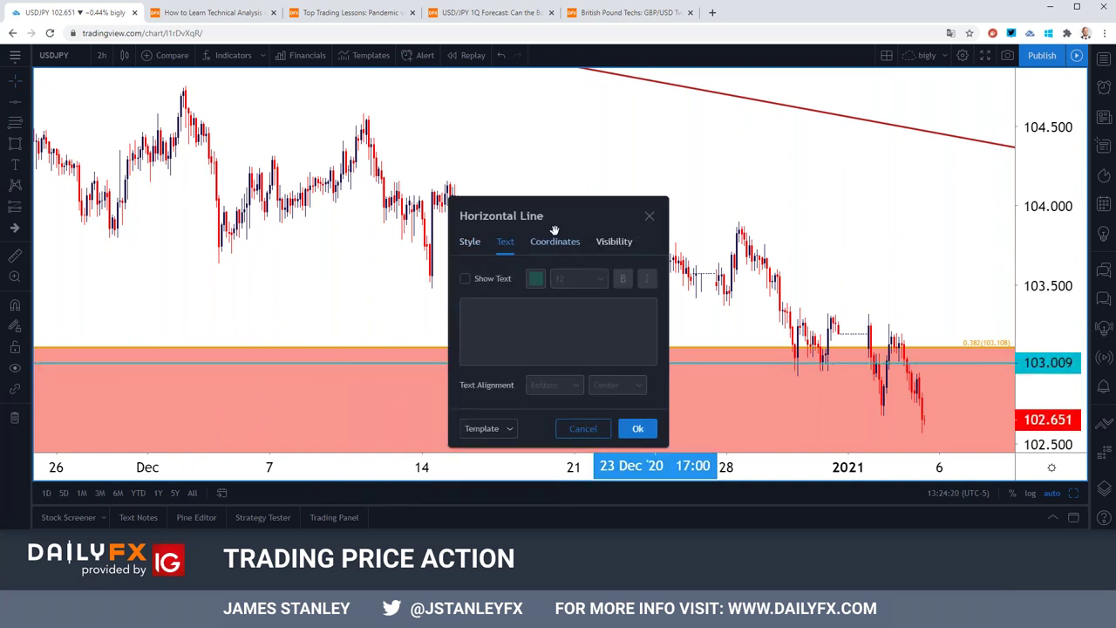
pyautogui.click(555, 243)
pyautogui.write('0')
pyautogui.click(637, 359)
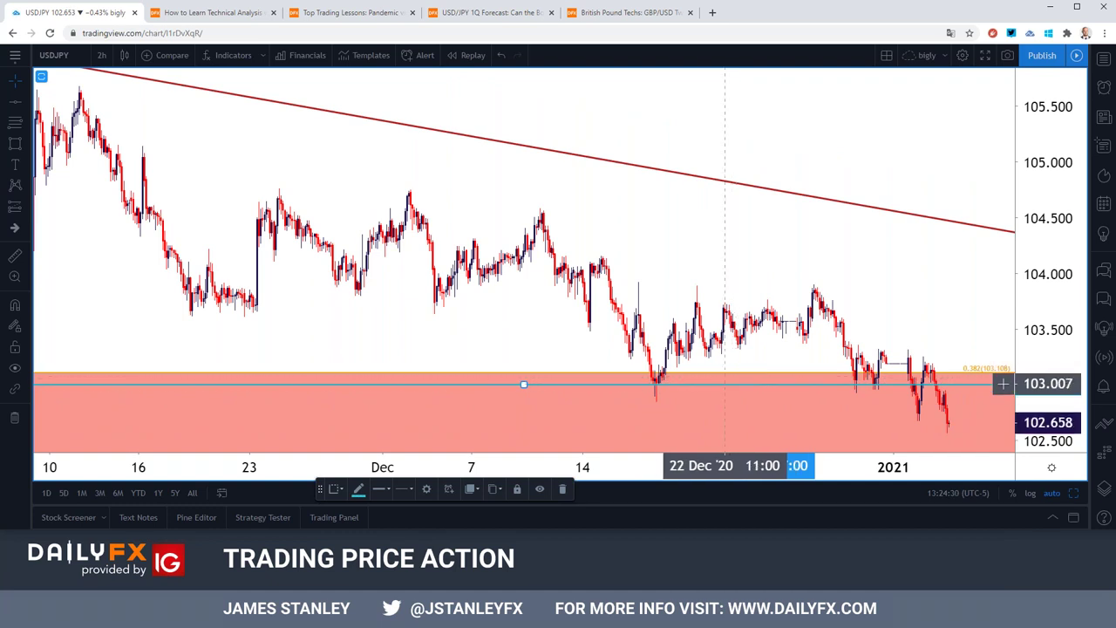
# Step: Change the chart symbol to the IDC EURUSD listing
pyautogui.click(78, 63)
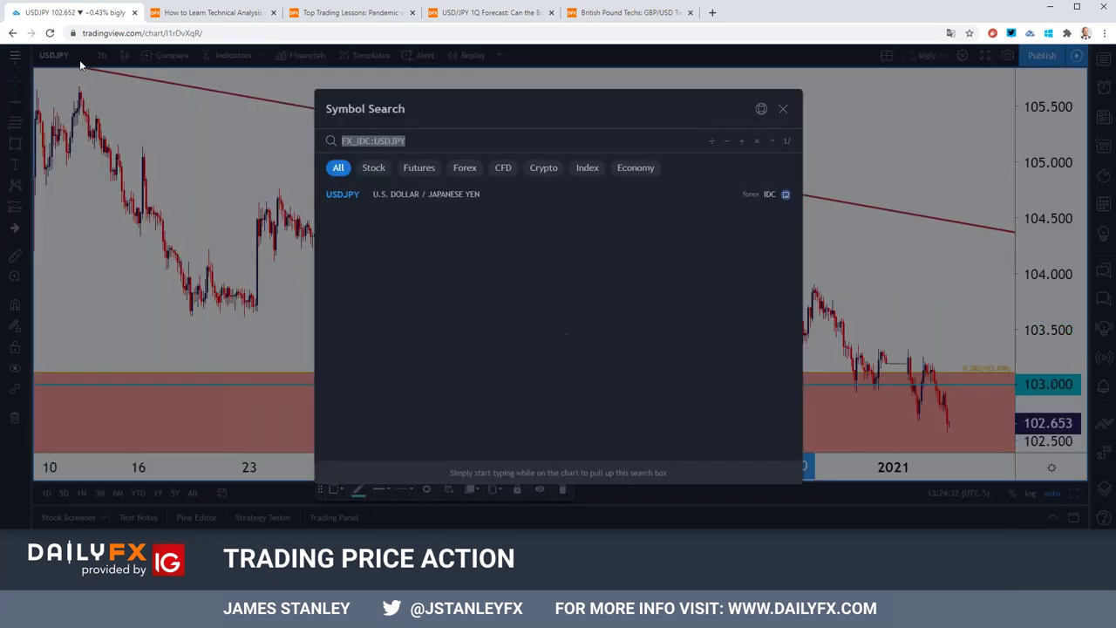
pyautogui.write('EURUSD')
pyautogui.press('Down')
pyautogui.press('Down')
pyautogui.press('Down')
pyautogui.press('Down')
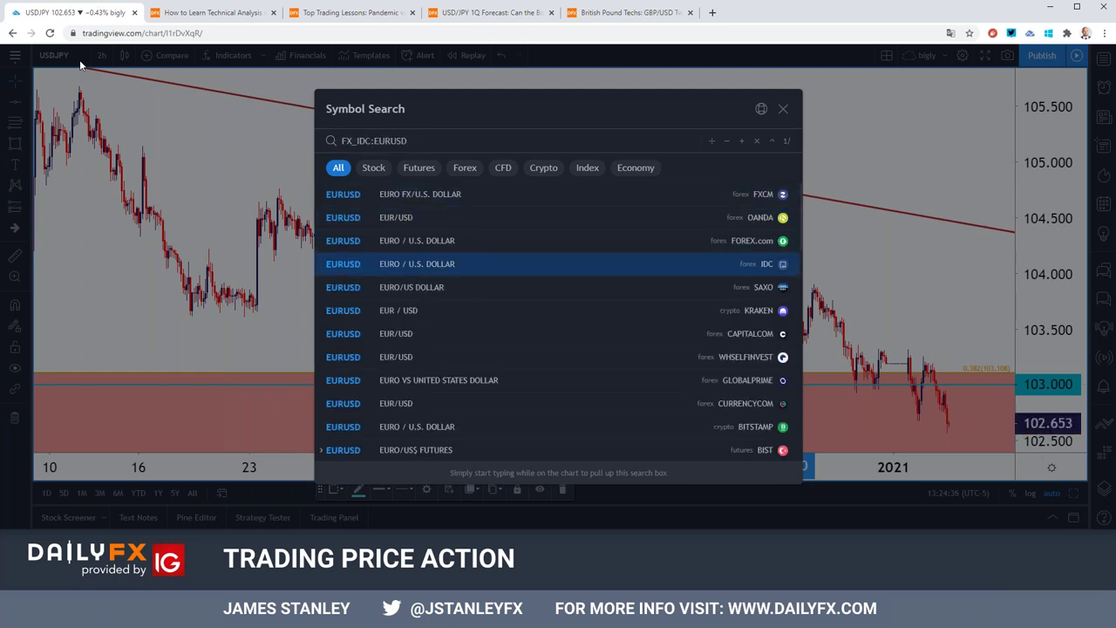
pyautogui.press('Return')
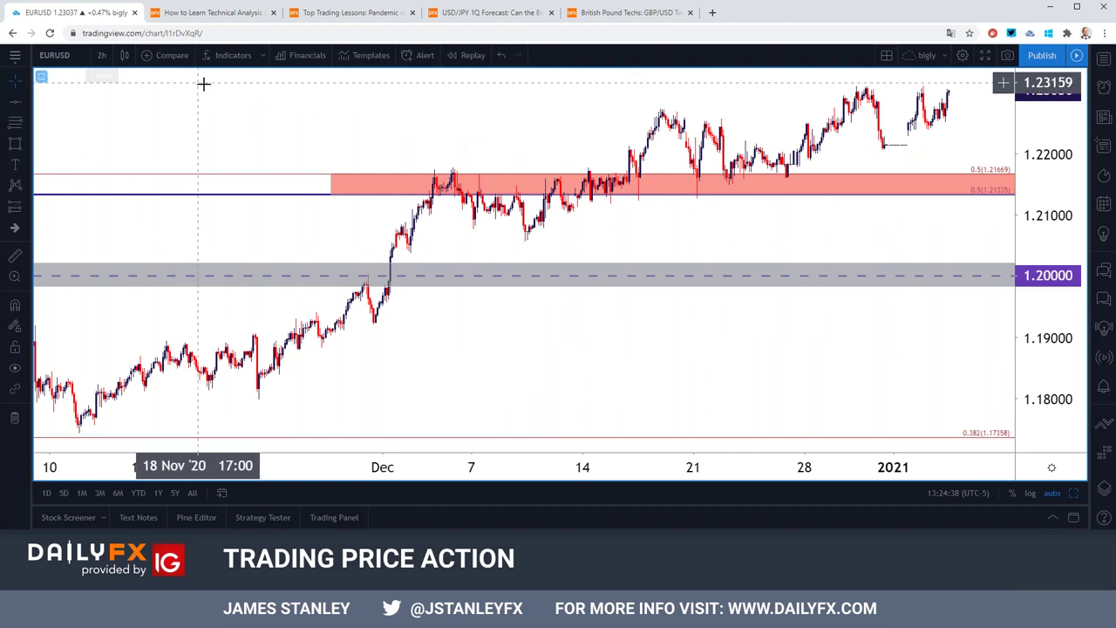
# Step: Switch EUR/USD to 4-hour candles and draw a horizontal line at 1.23115 along the recent highs
pyautogui.click(101, 55)
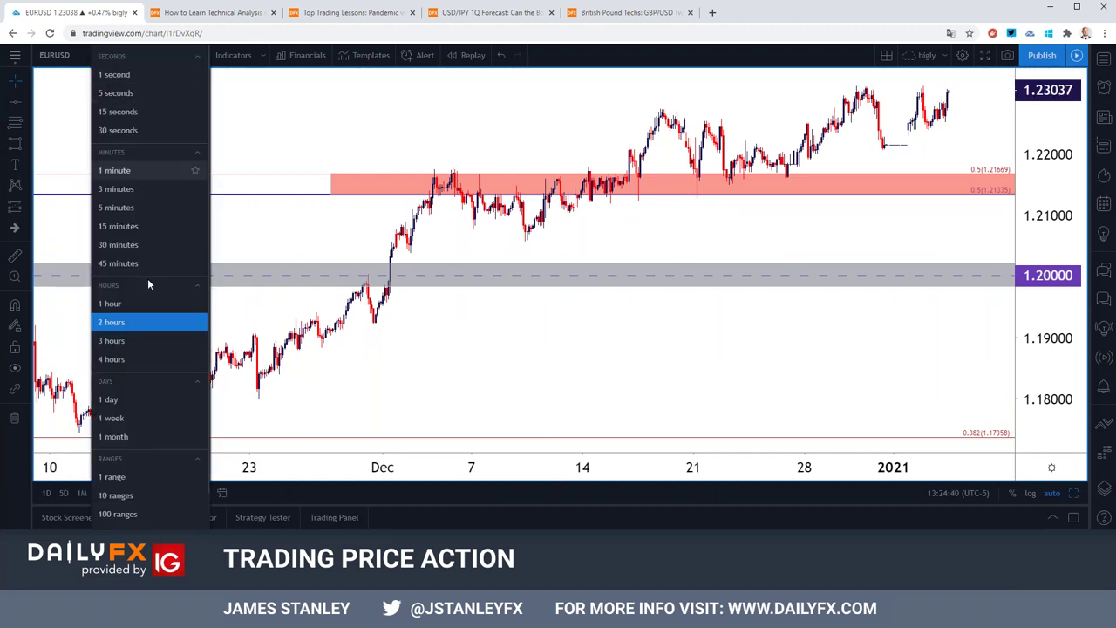
pyautogui.click(147, 358)
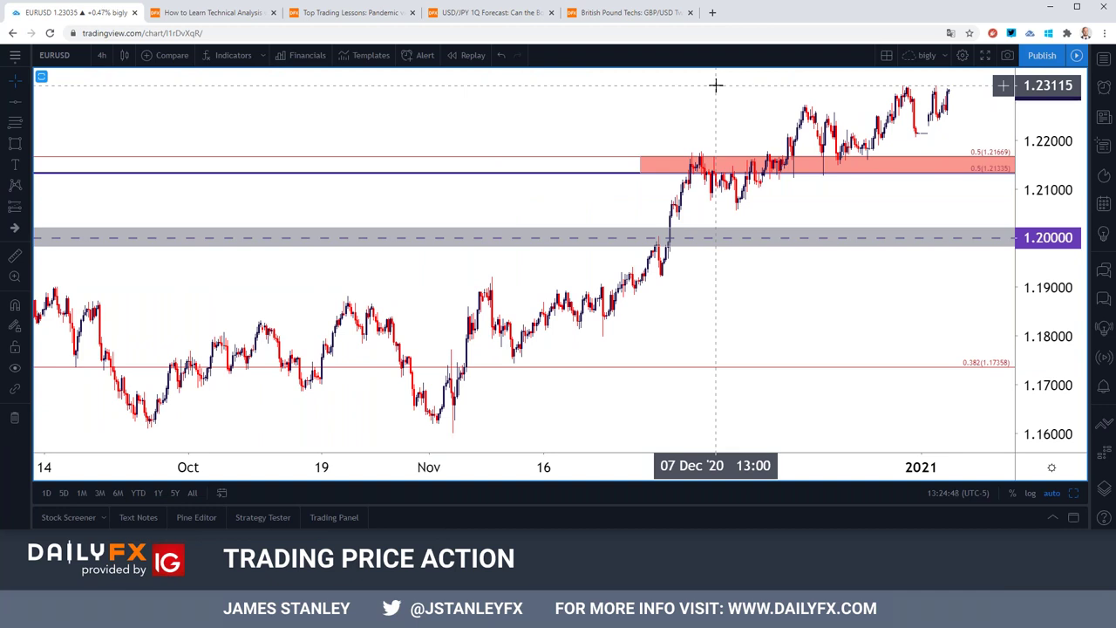
pyautogui.click(29, 102)
pyautogui.click(67, 197)
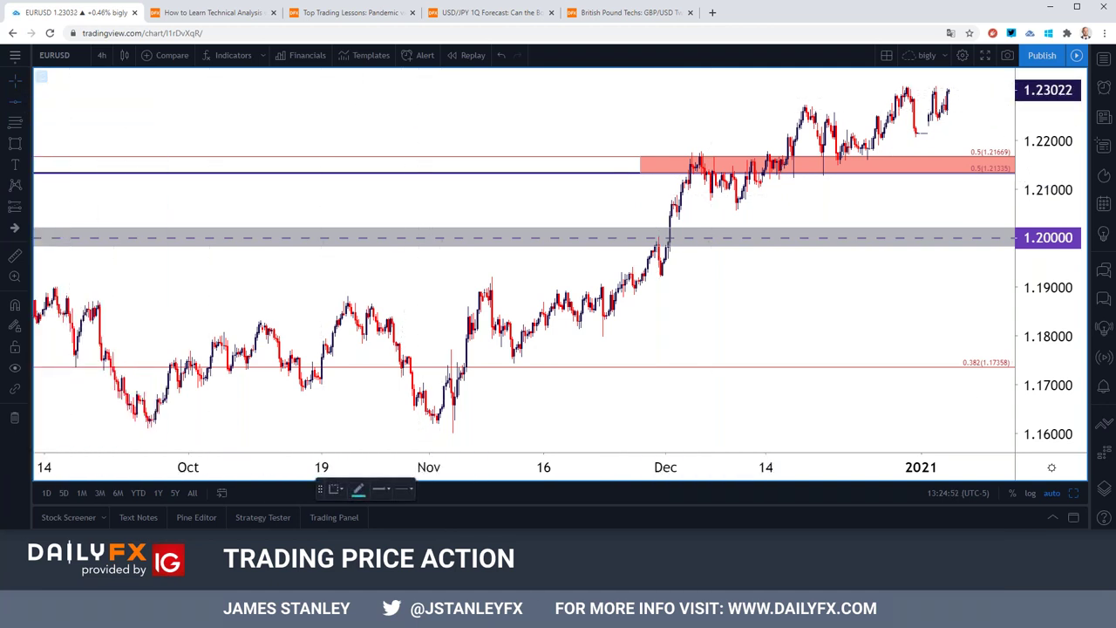
pyautogui.click(962, 86)
pyautogui.click(965, 122)
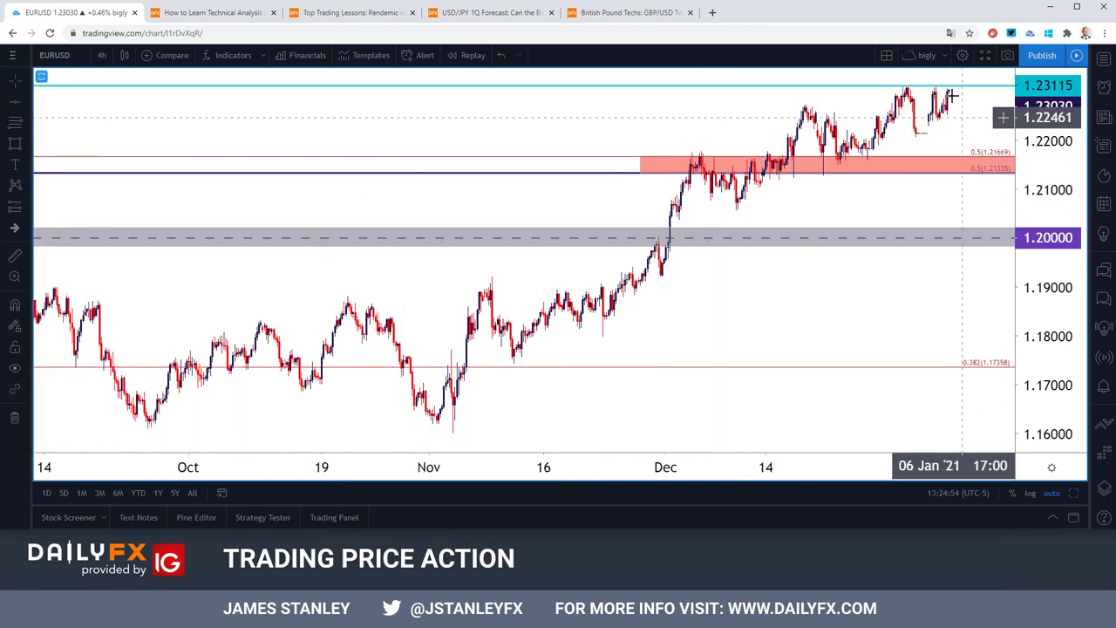
pyautogui.click(1067, 497)
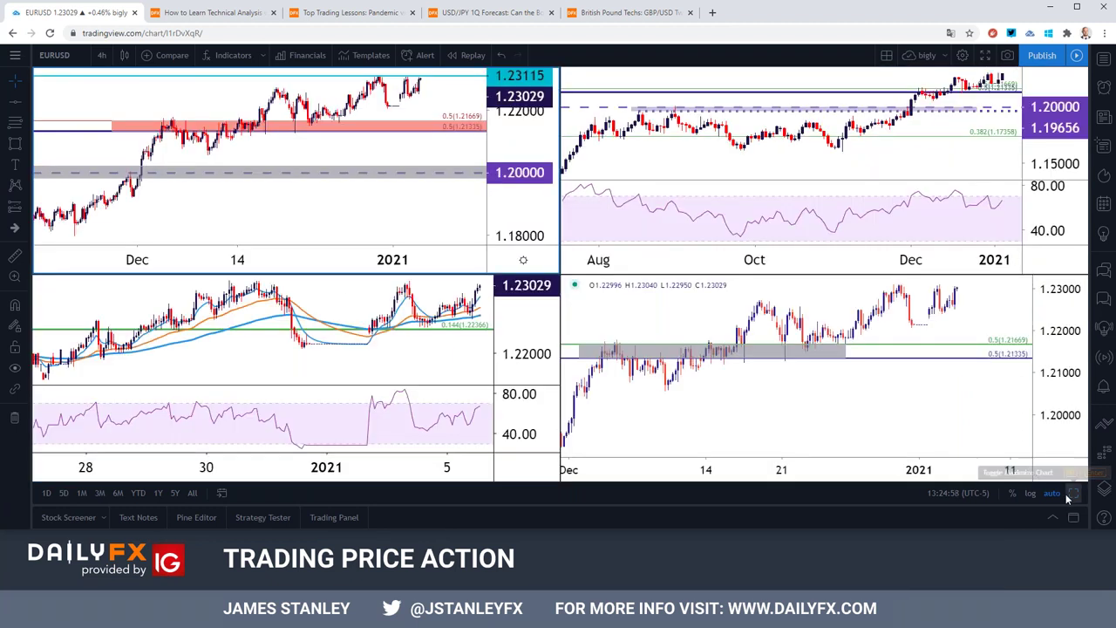
pyautogui.click(1070, 495)
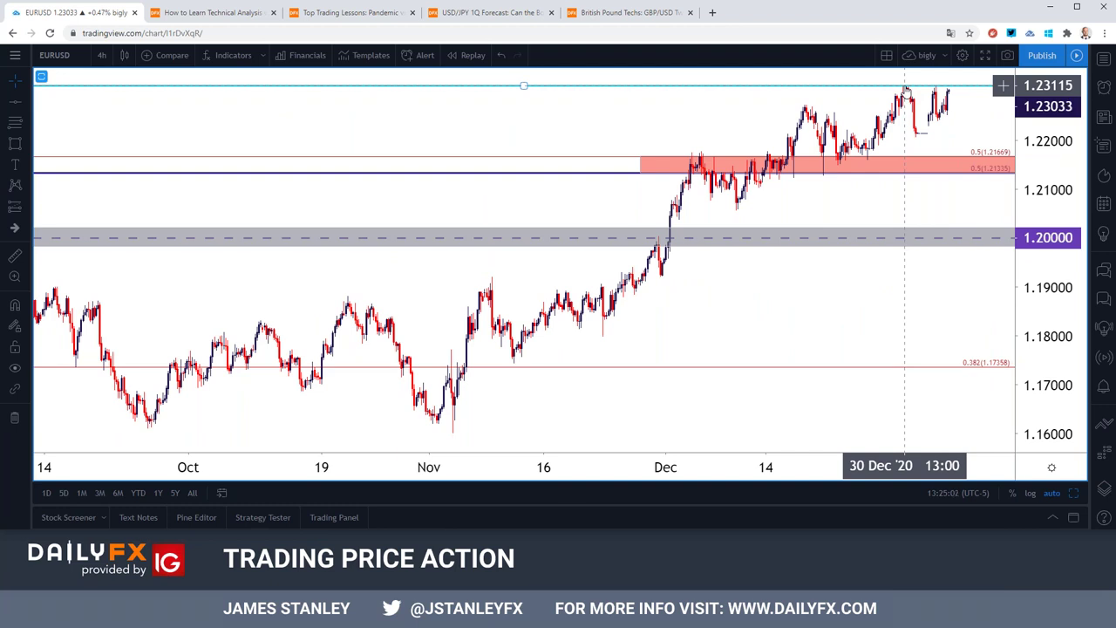
pyautogui.scroll(5, 907, 137)
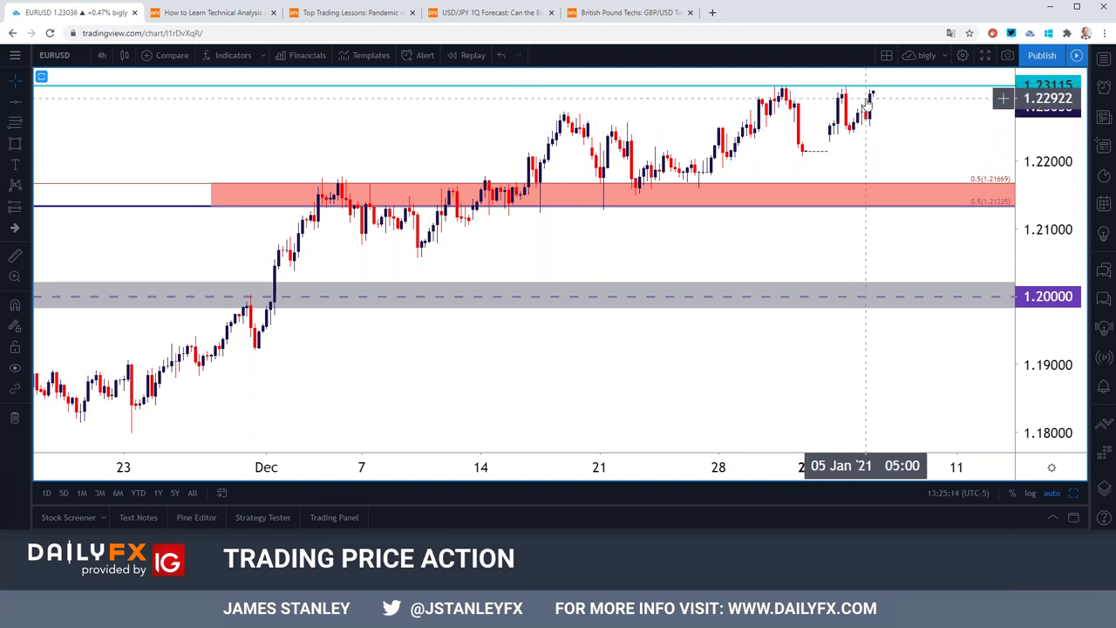
pyautogui.scroll(-1, 867, 103)
pyautogui.scroll(-1, 868, 103)
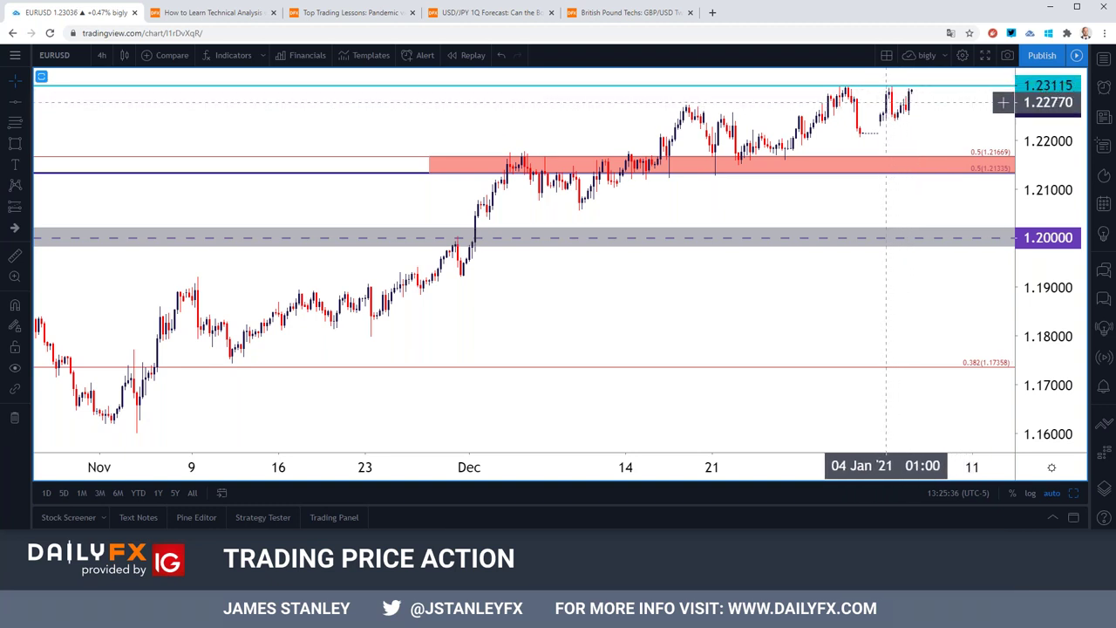
# Step: Put EUR/USD on weekly candles and zoom out to show 2014–2021 with its Fibonacci levels
pyautogui.click(102, 55)
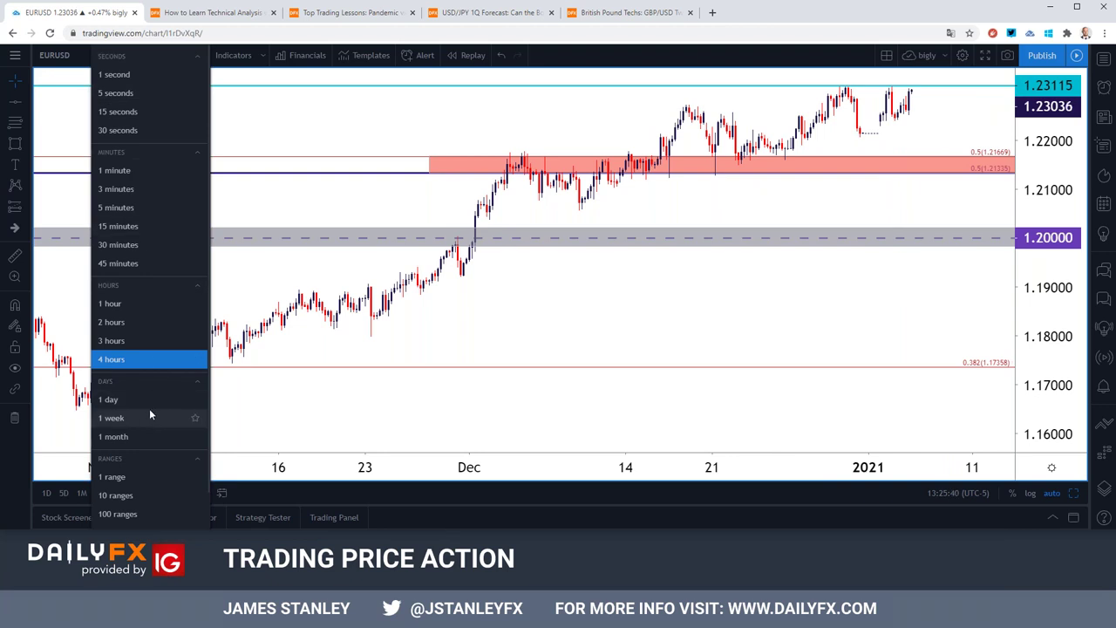
pyautogui.click(146, 418)
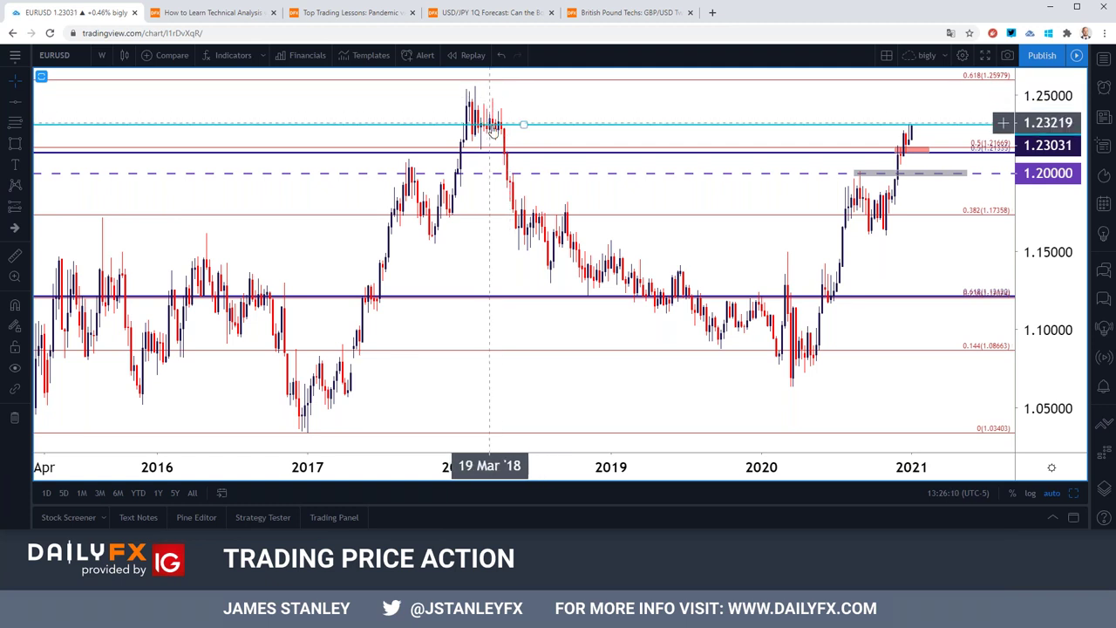
pyautogui.scroll(-4, 350, 158)
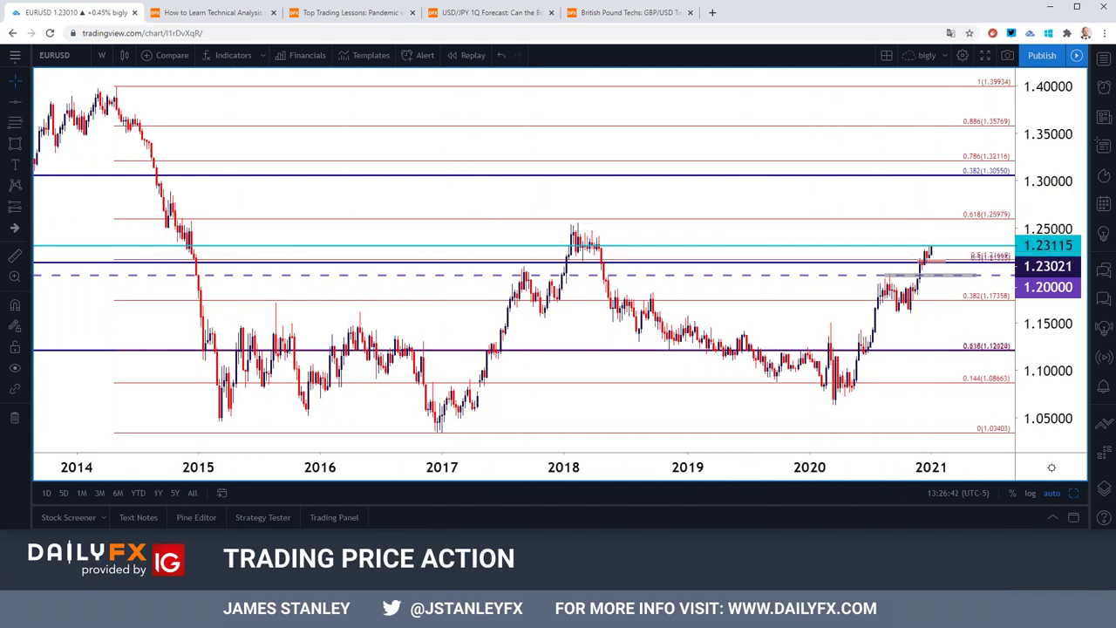
# Step: Load the IDC AUDUSD symbol onto the chart
pyautogui.click(78, 57)
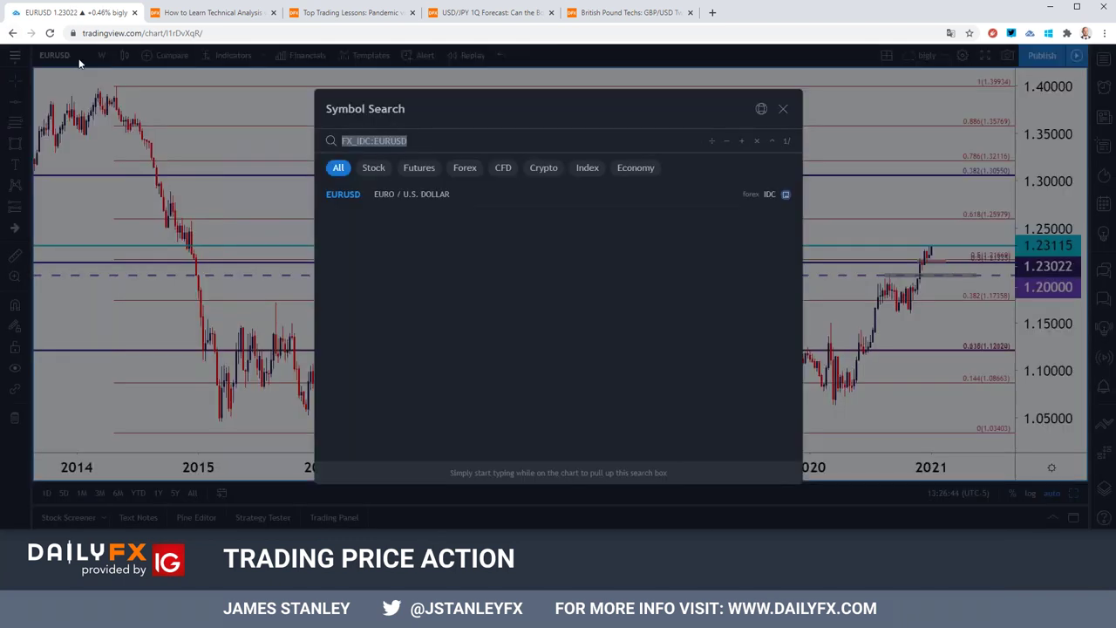
pyautogui.write('audusd')
pyautogui.press('Down')
pyautogui.press('Down')
pyautogui.press('Down')
pyautogui.press('Down')
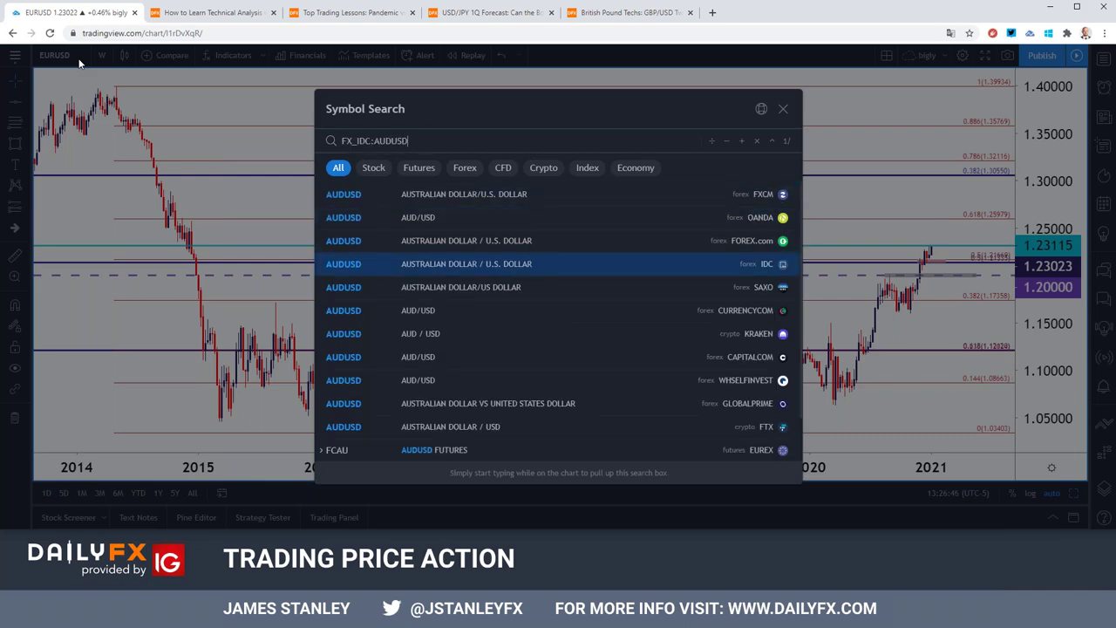
pyautogui.press('Return')
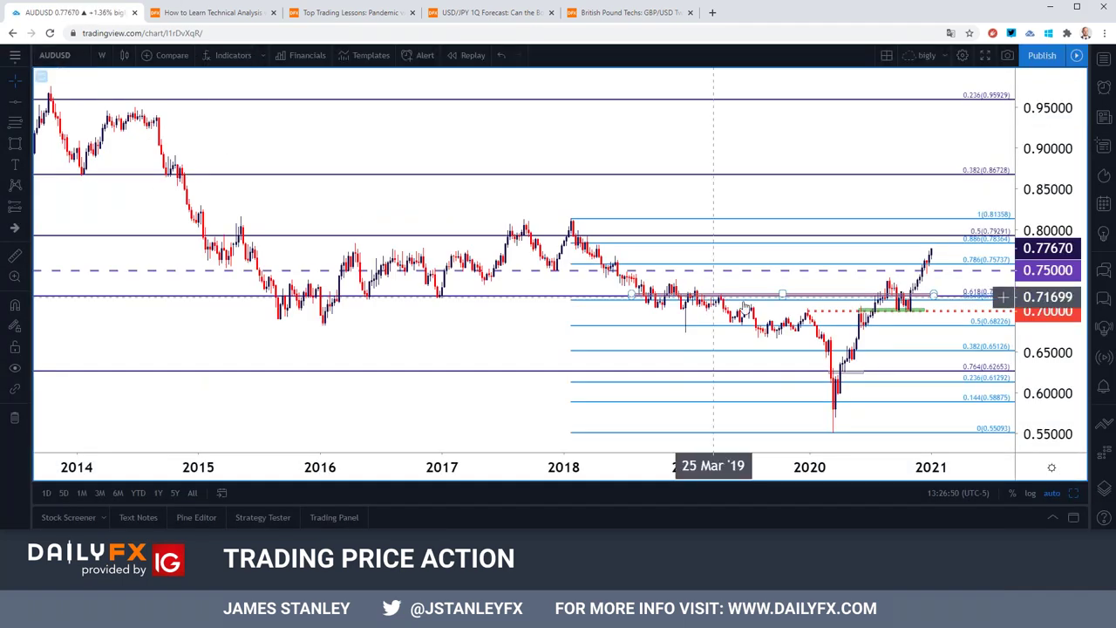
pyautogui.scroll(3, 771, 310)
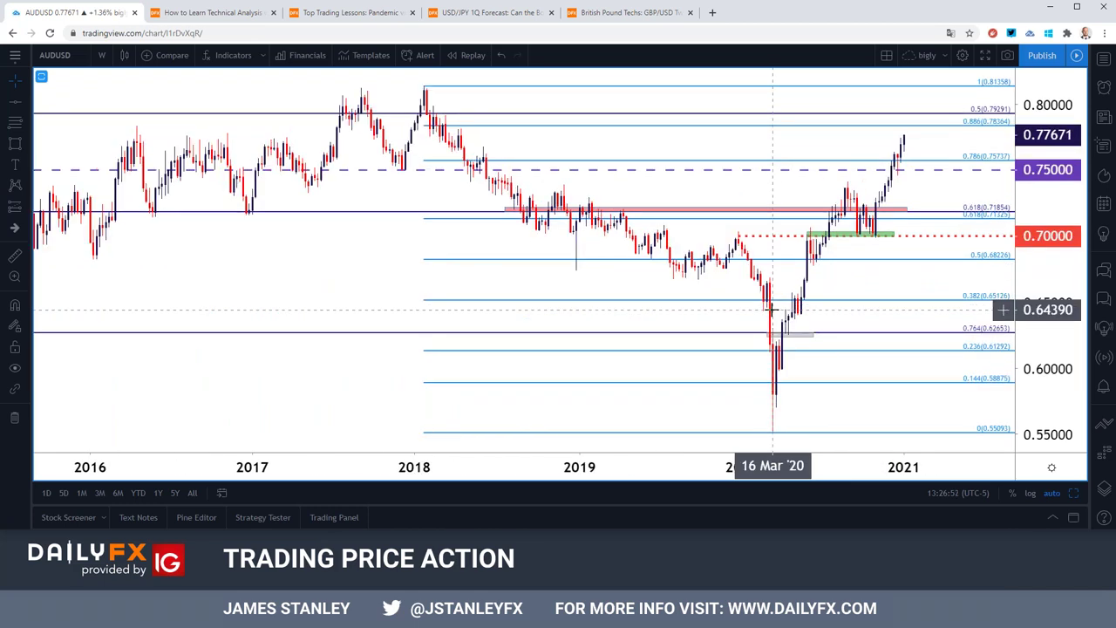
pyautogui.scroll(-1, 771, 305)
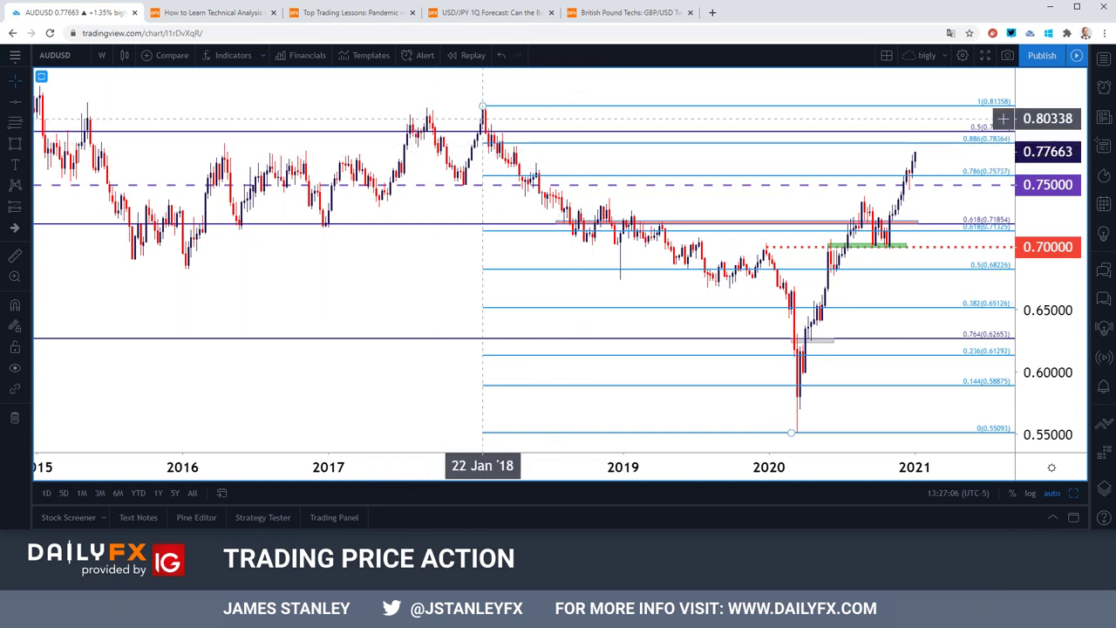
# Step: Switch AUD/USD to monthly bars and zoom into the recent years
pyautogui.click(102, 55)
pyautogui.click(114, 435)
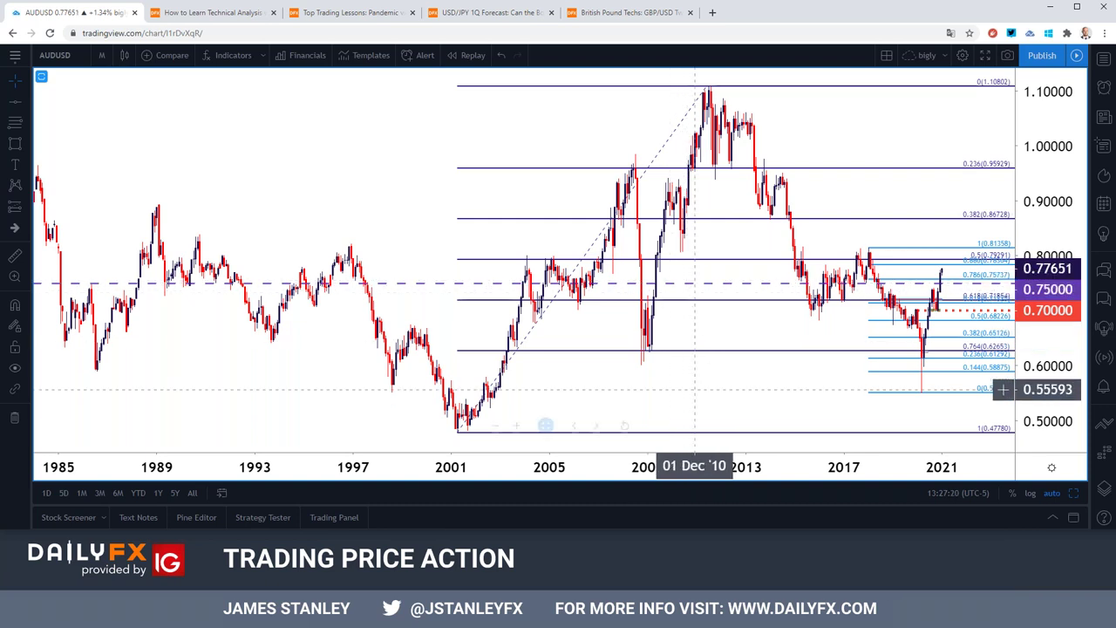
pyautogui.scroll(5, 697, 387)
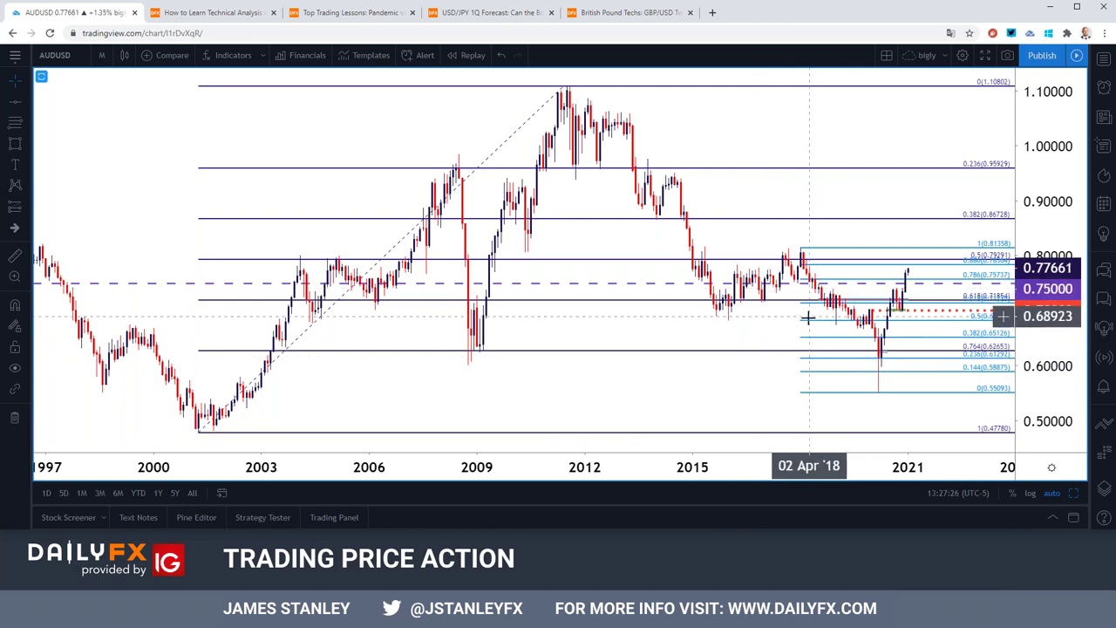
pyautogui.scroll(6, 762, 353)
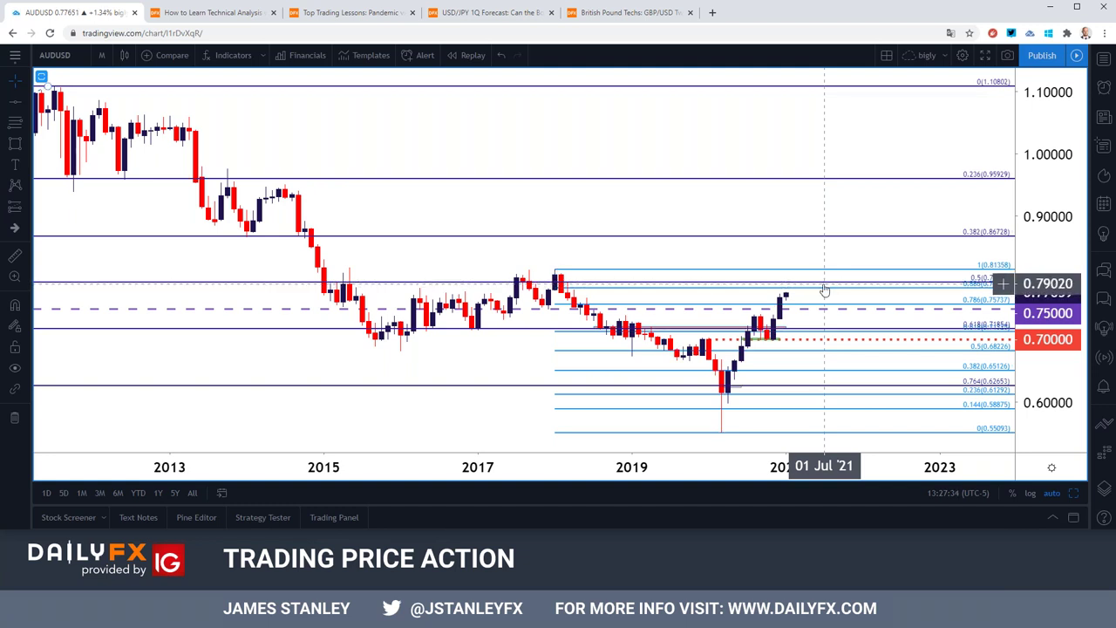
# Step: Switch the AUD/USD chart to 4-hour candles
pyautogui.click(101, 55)
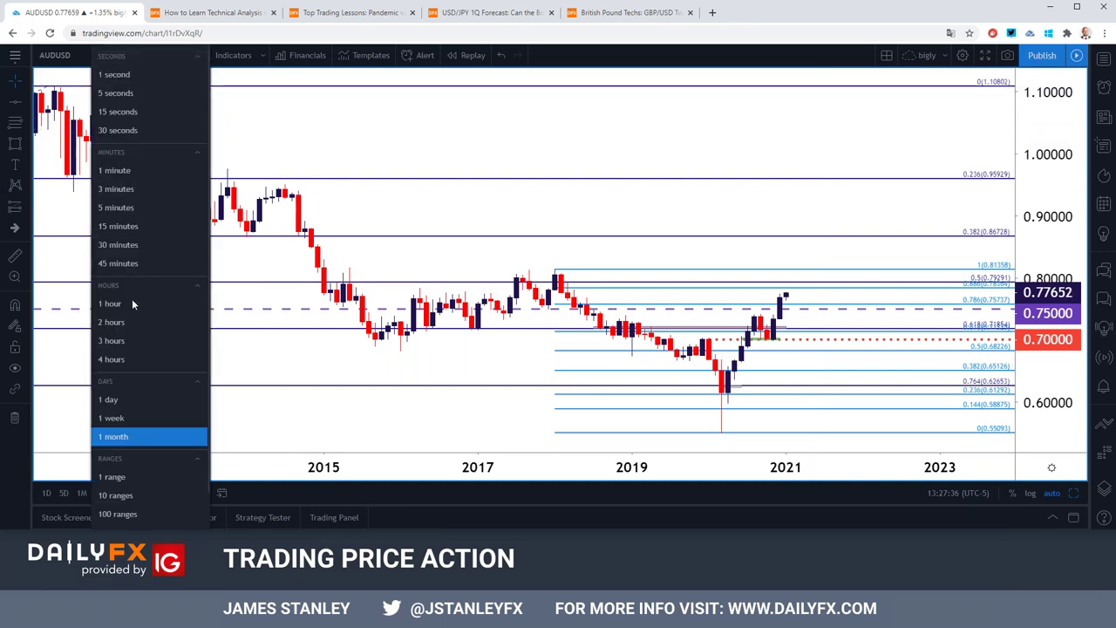
pyautogui.click(117, 359)
pyautogui.scroll(-3, 377, 380)
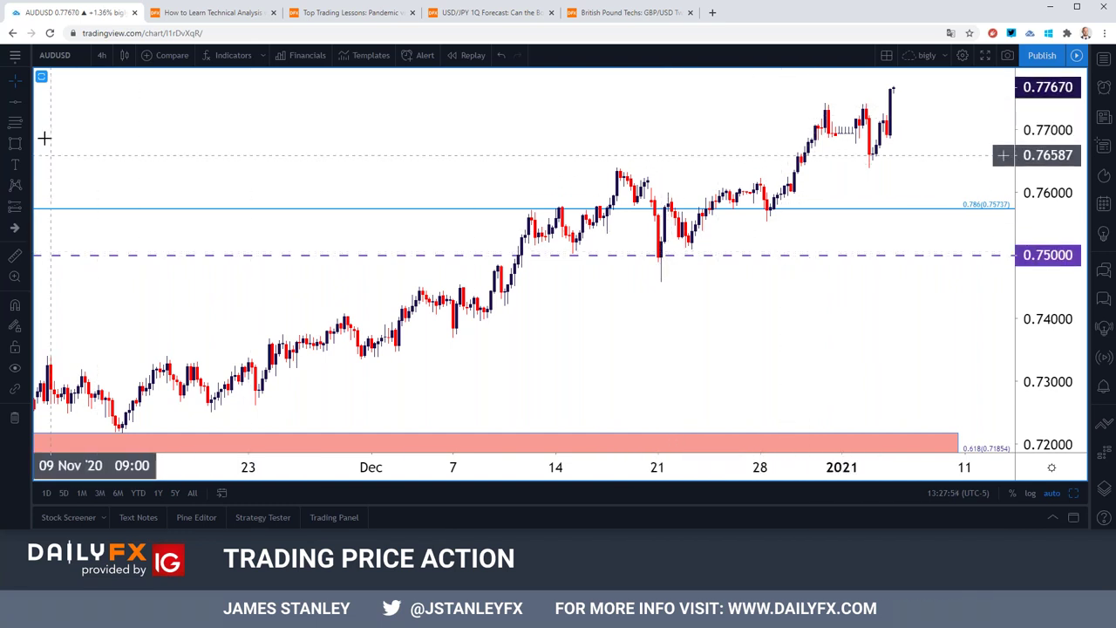
# Step: Add a horizontal line near the recent highs and set its price to exactly 0.7750
pyautogui.click(26, 104)
pyautogui.click(61, 196)
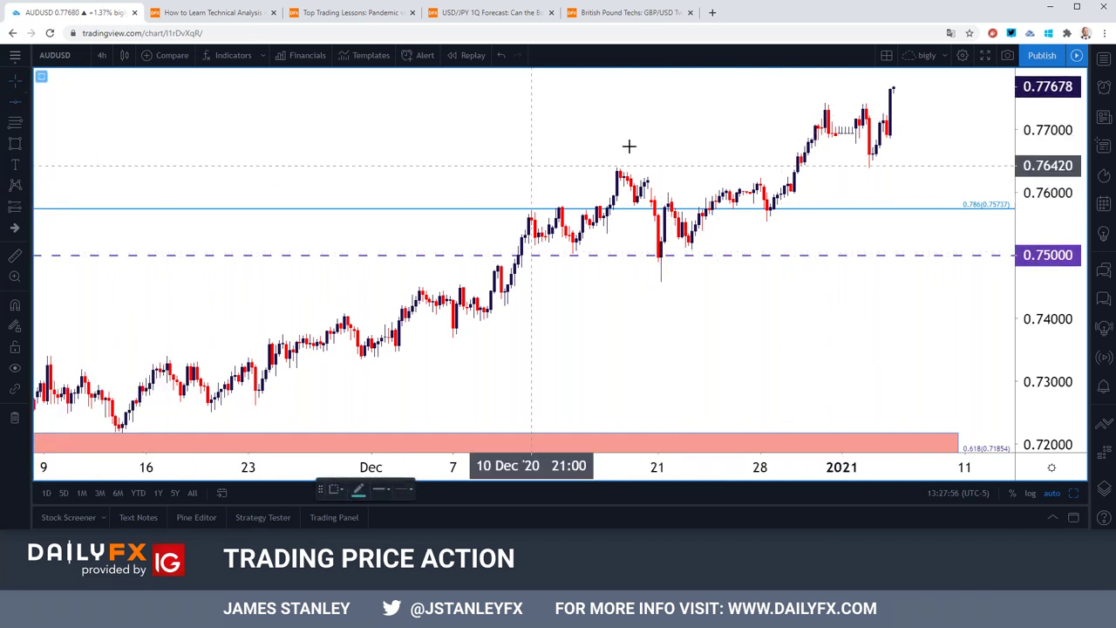
pyautogui.click(679, 101)
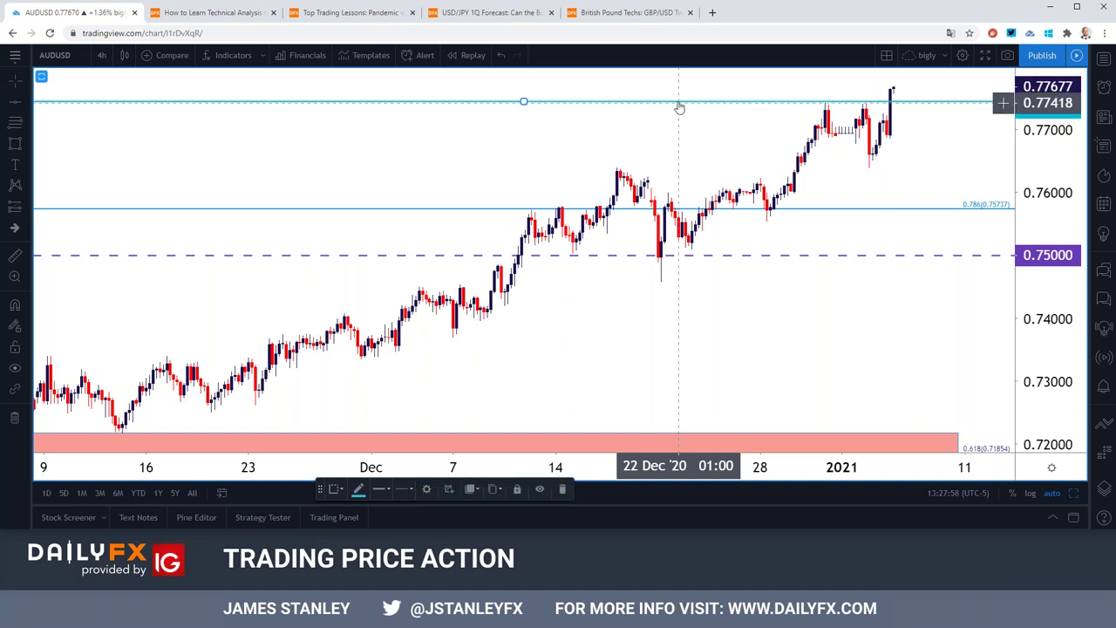
pyautogui.doubleClick(679, 101)
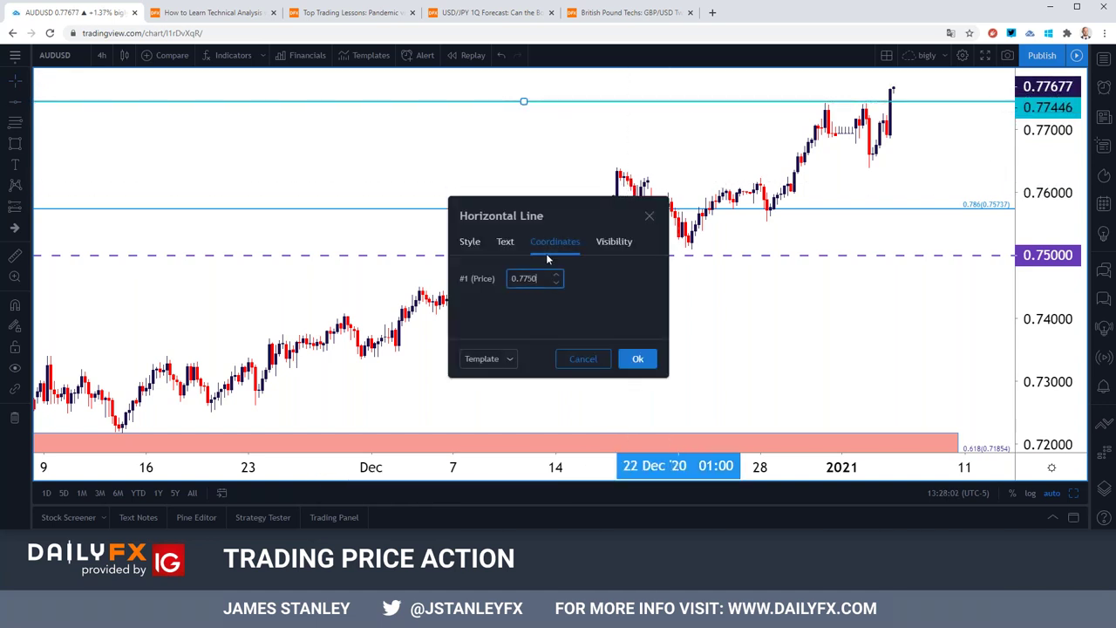
pyautogui.write('0.7750')
pyautogui.click(637, 358)
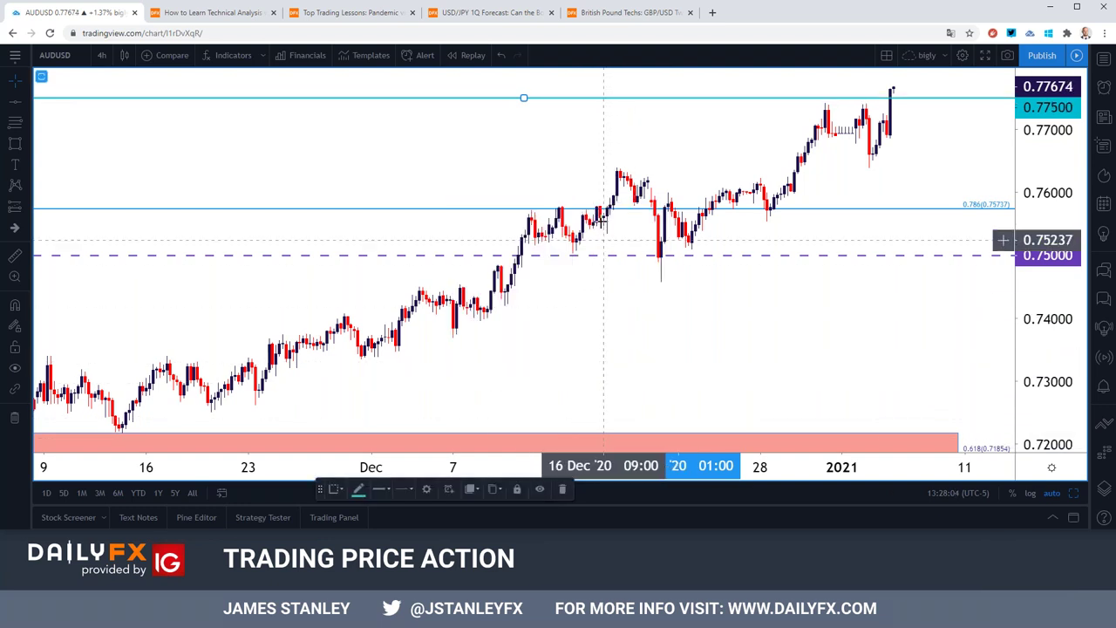
pyautogui.click(101, 54)
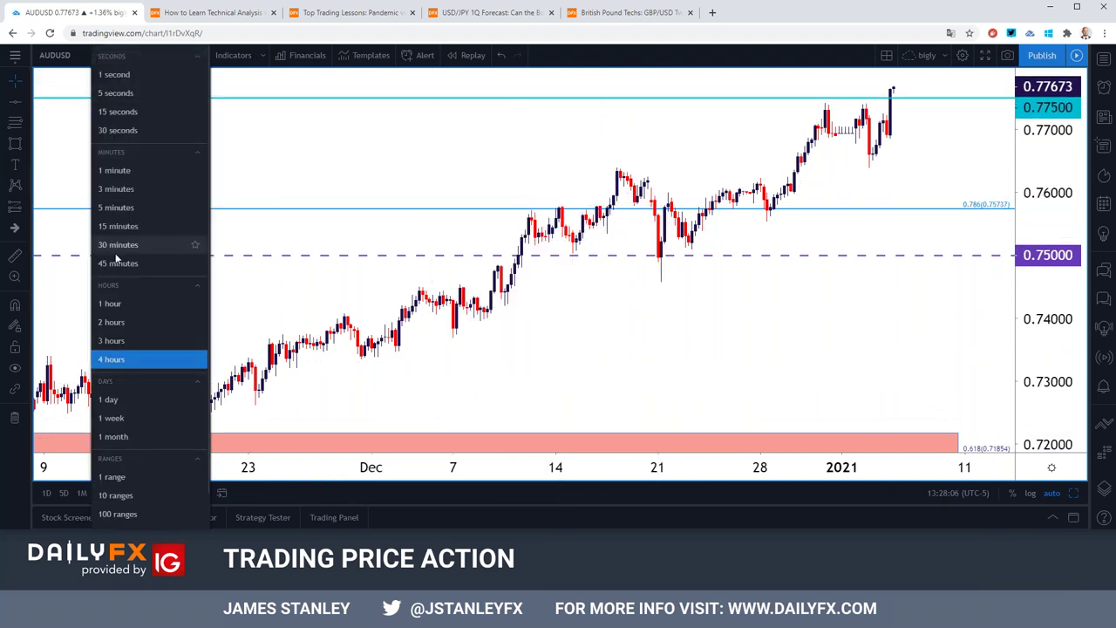
# Step: Switch to 1-hour candles and draw a horizontal ray at the 0.77397 swing high
pyautogui.click(112, 302)
pyautogui.scroll(1, 515, 223)
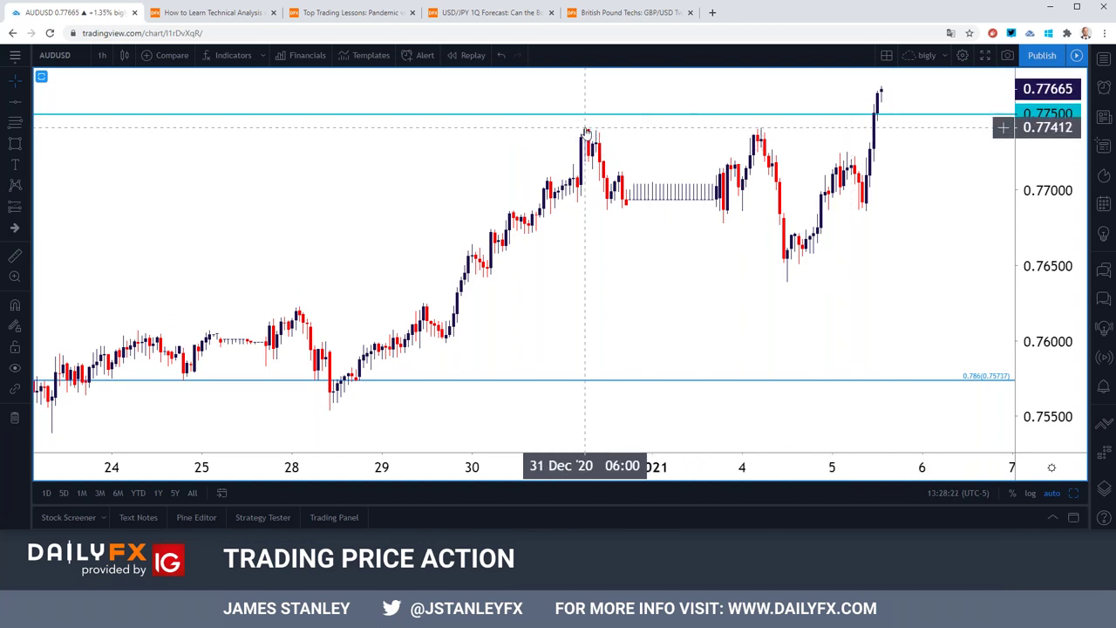
pyautogui.click(25, 102)
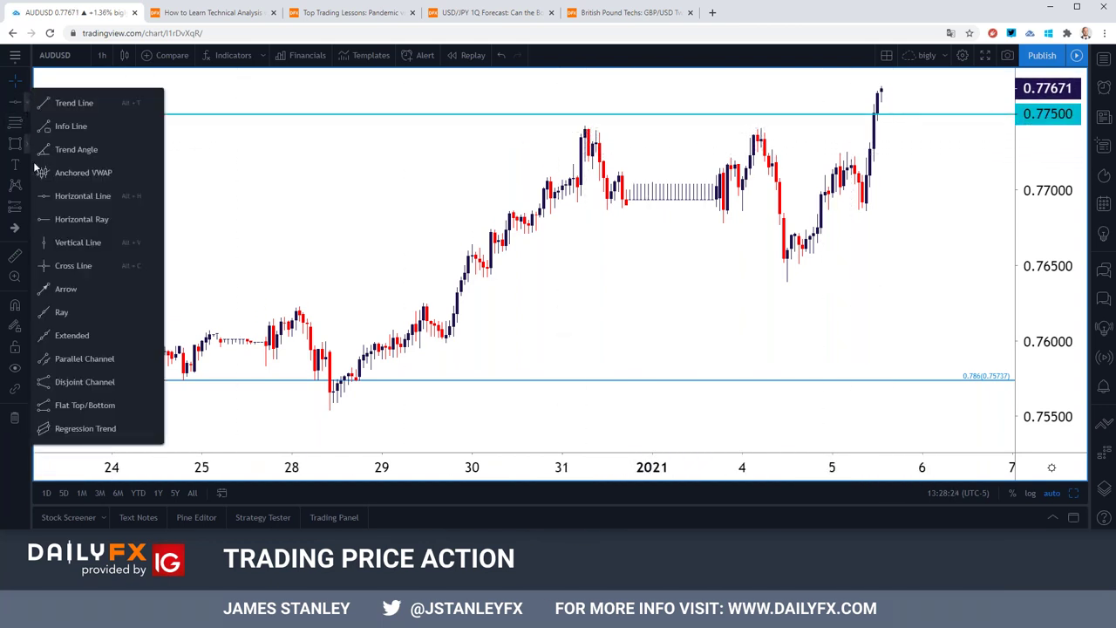
pyautogui.click(81, 219)
pyautogui.click(585, 129)
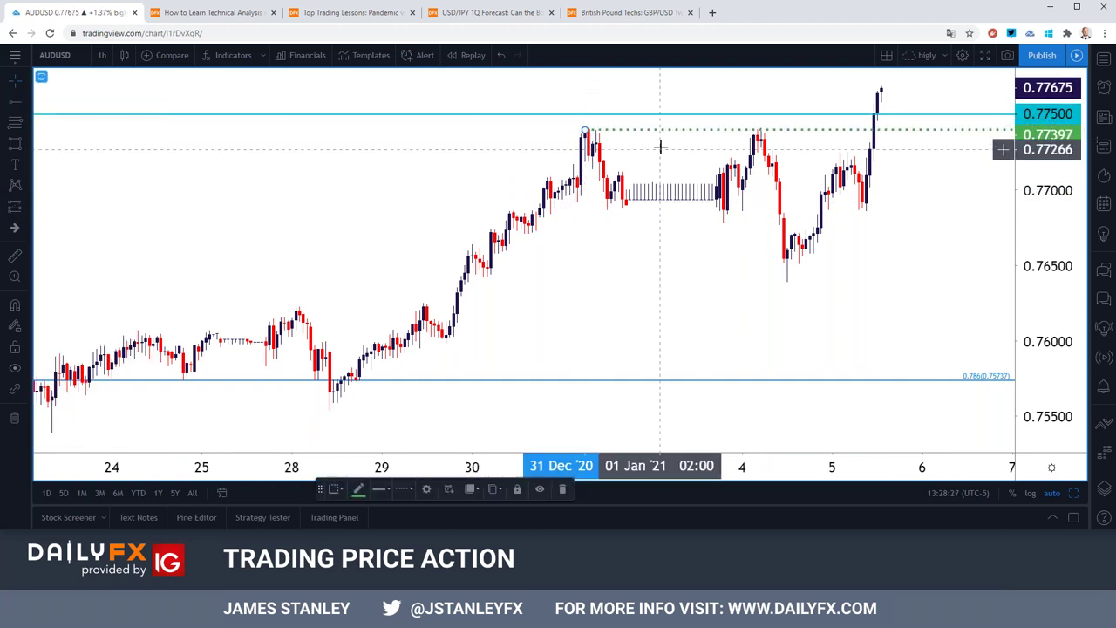
# Step: Draw a rectangle zone from the late-December high up to the 0.7750 line
pyautogui.click(26, 144)
pyautogui.click(85, 214)
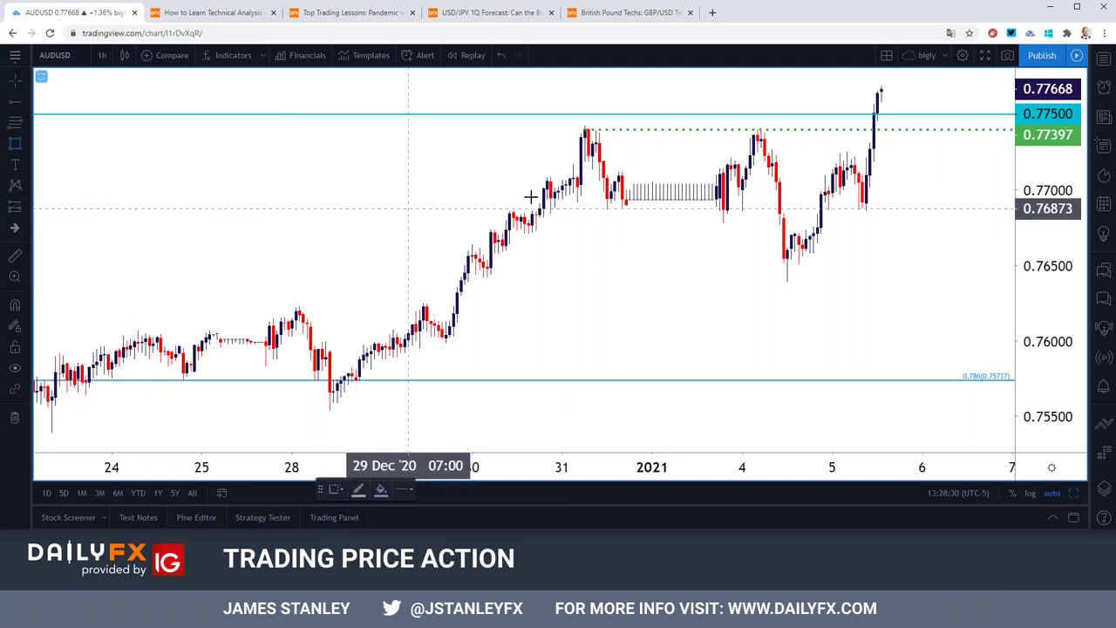
pyautogui.click(577, 116)
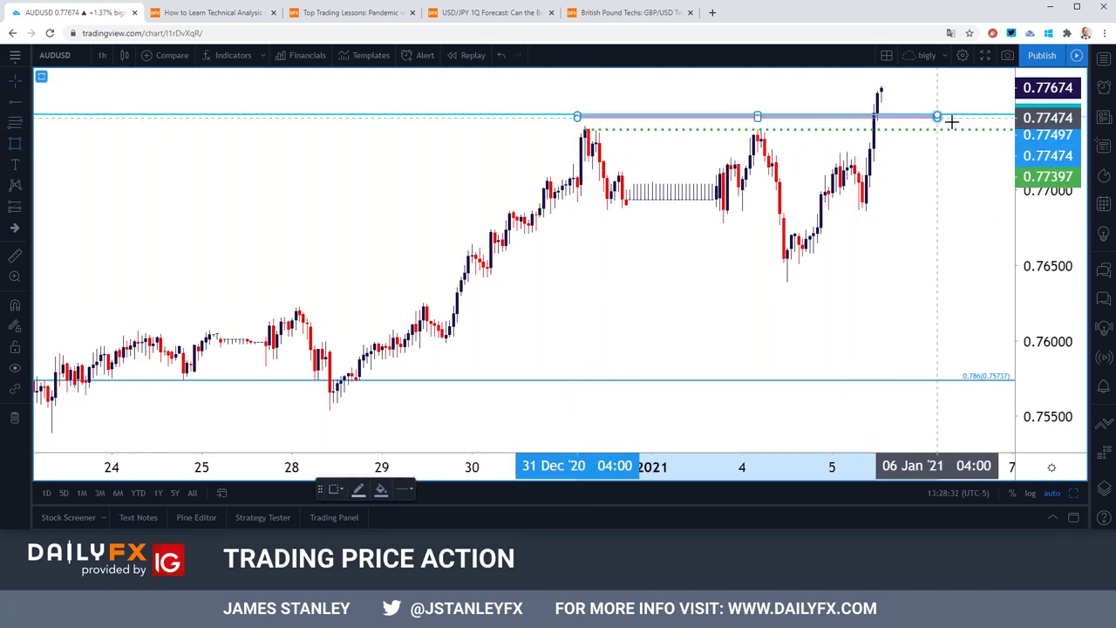
pyautogui.click(1011, 129)
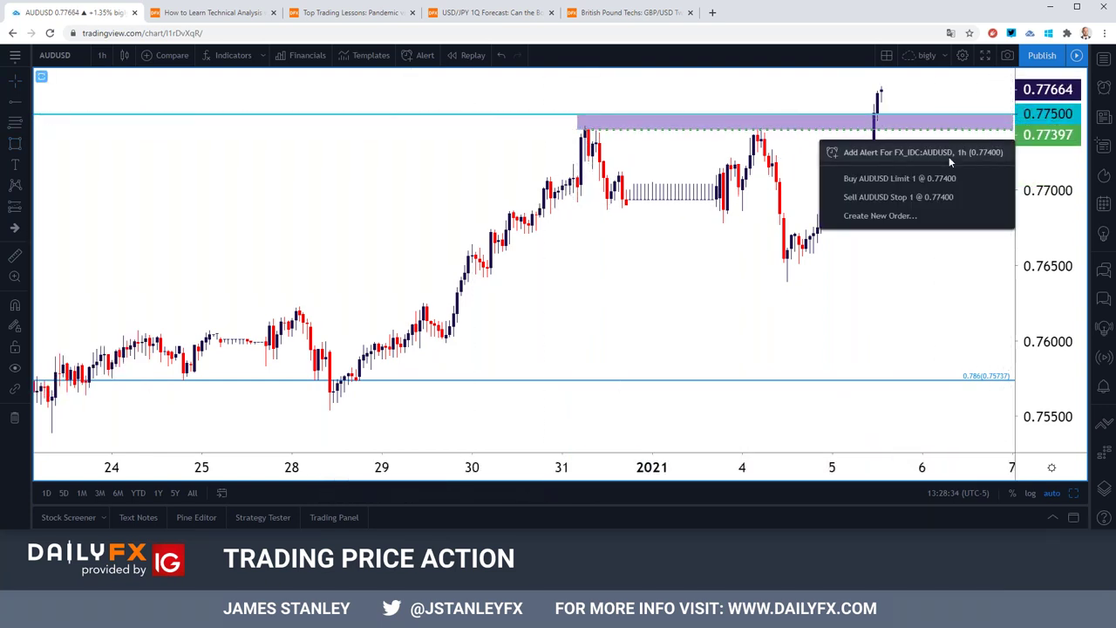
pyautogui.scroll(-3, 782, 229)
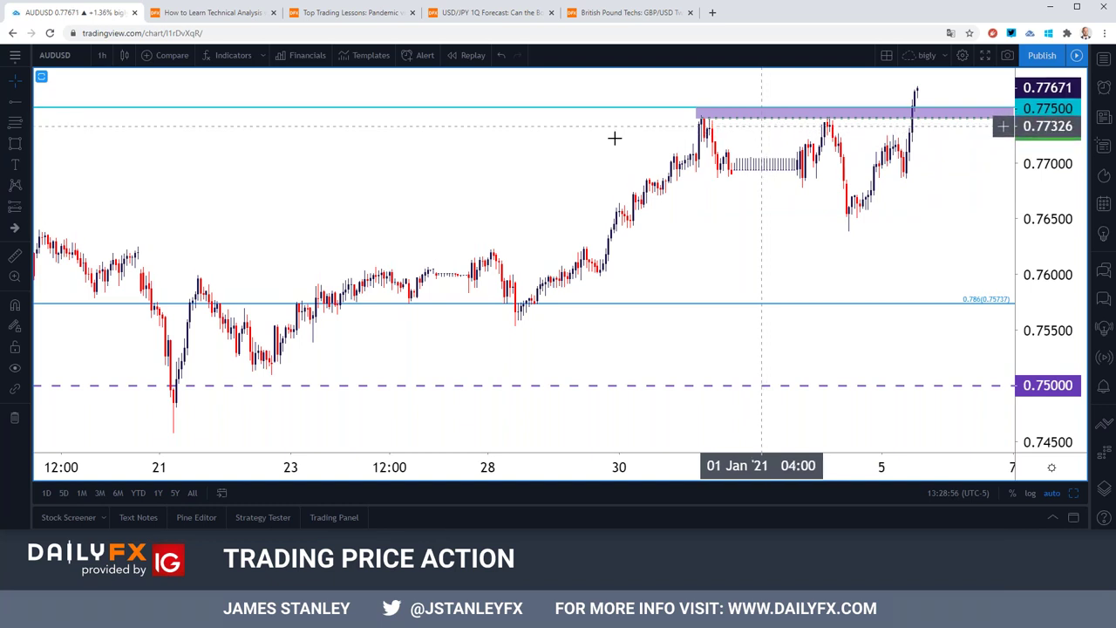
# Step: Move AUD/USD through daily to weekly candles and zoom to compare the zone with the Fibonacci levels
pyautogui.click(102, 55)
pyautogui.click(124, 398)
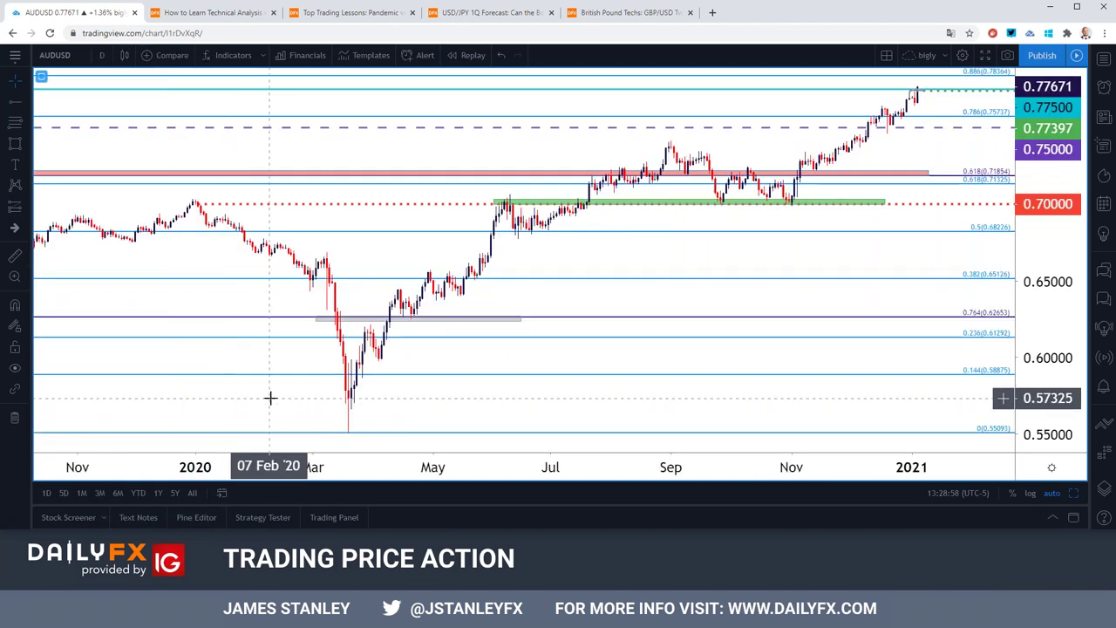
pyautogui.scroll(-5, 209, 267)
pyautogui.click(102, 55)
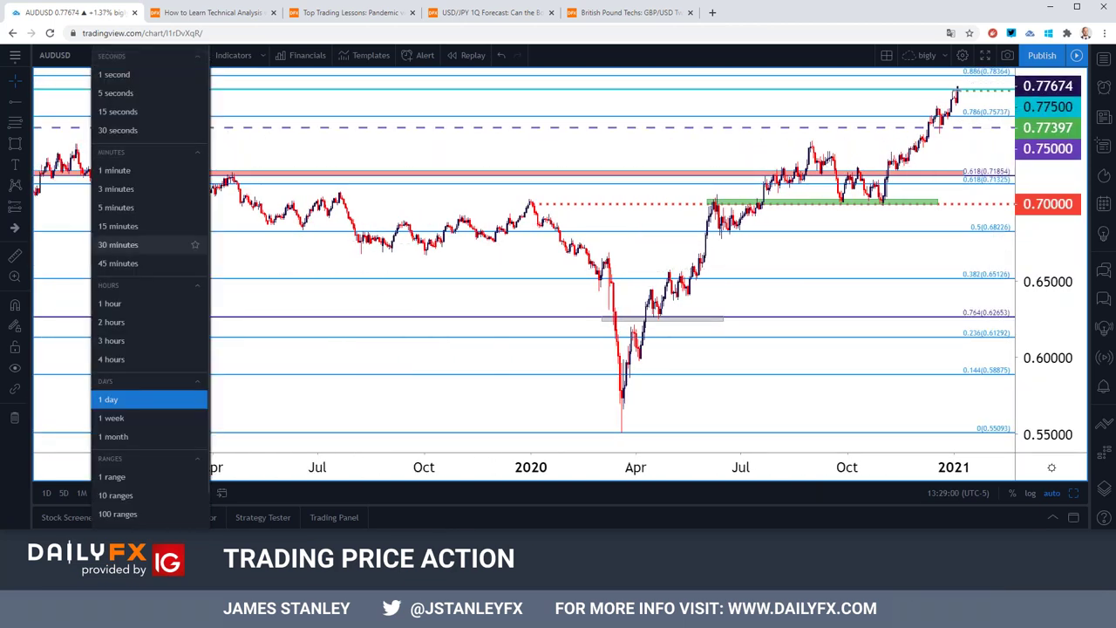
pyautogui.click(113, 419)
pyautogui.scroll(-4, 488, 340)
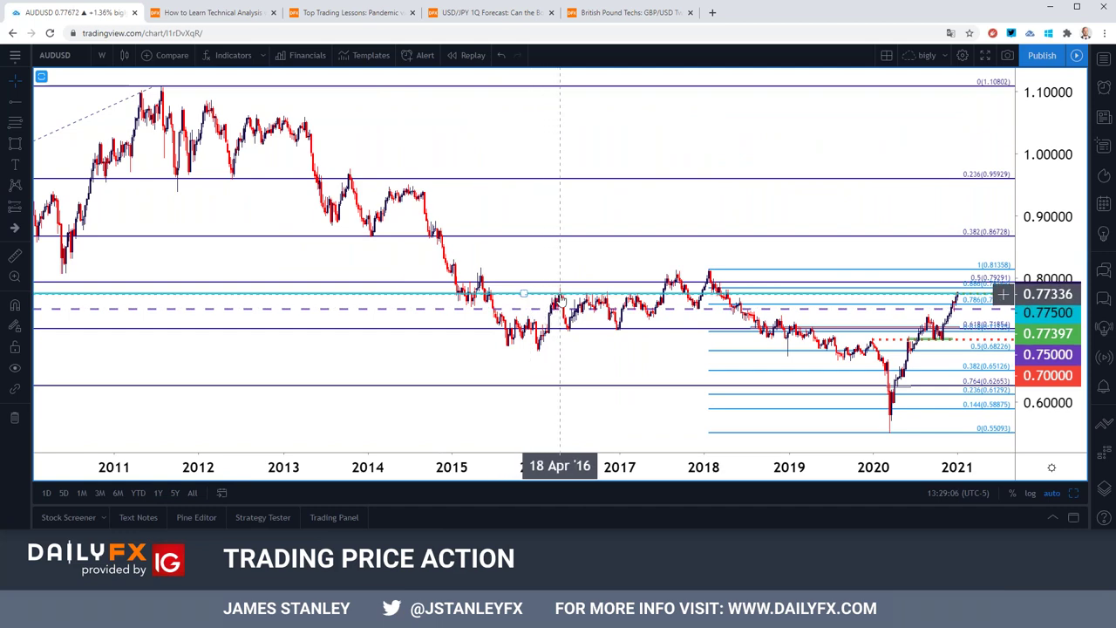
pyautogui.scroll(3, 560, 300)
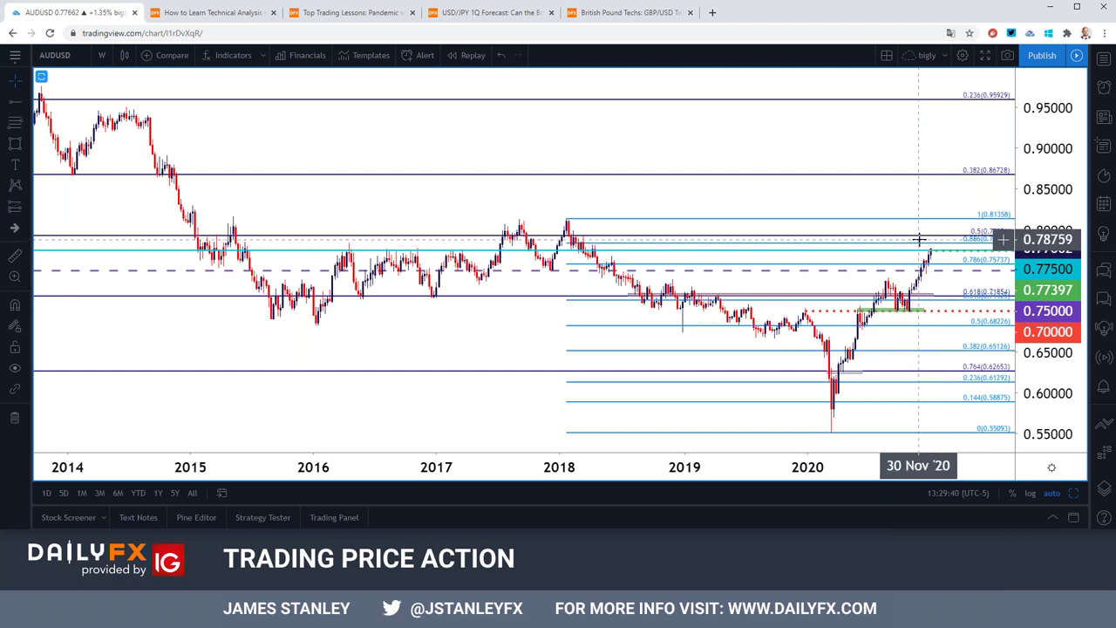
pyautogui.scroll(2, 918, 239)
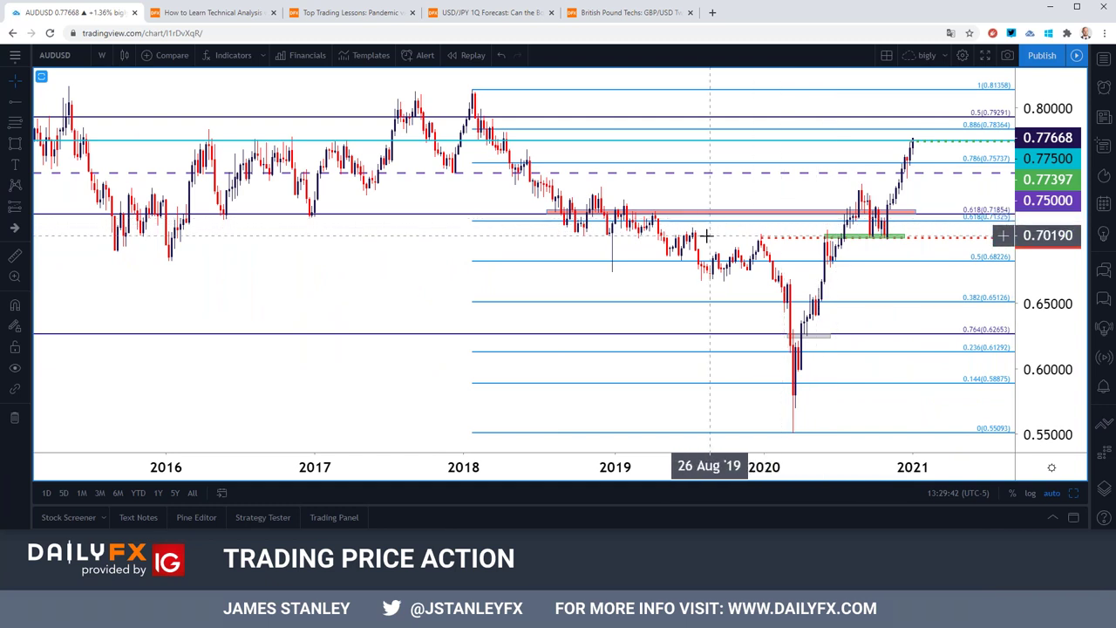
pyautogui.scroll(-1, 696, 238)
pyautogui.scroll(-1, 695, 239)
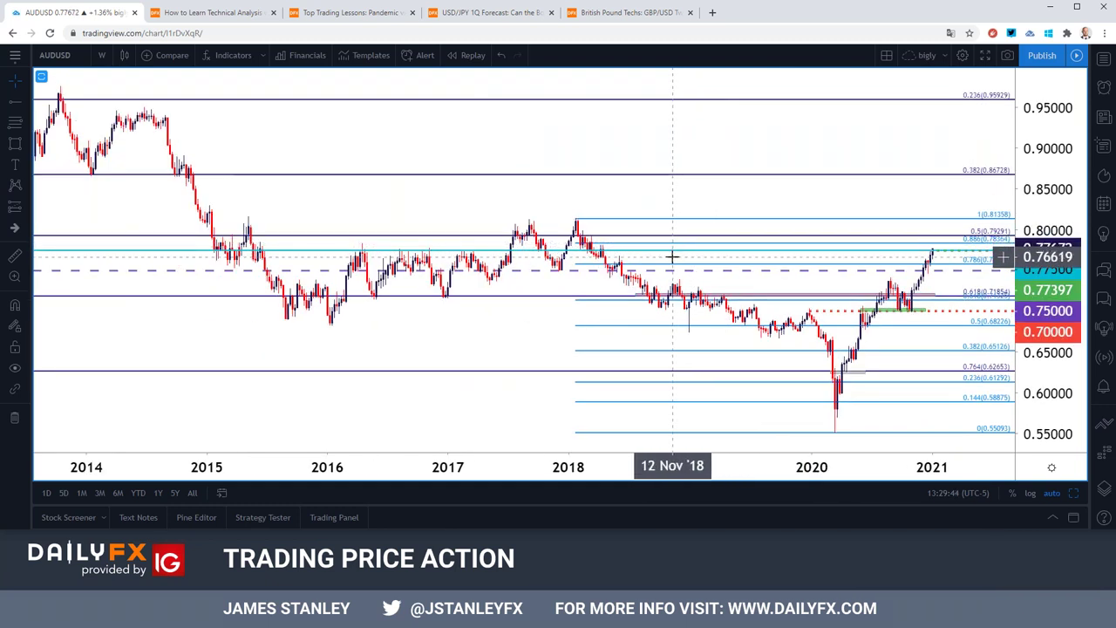
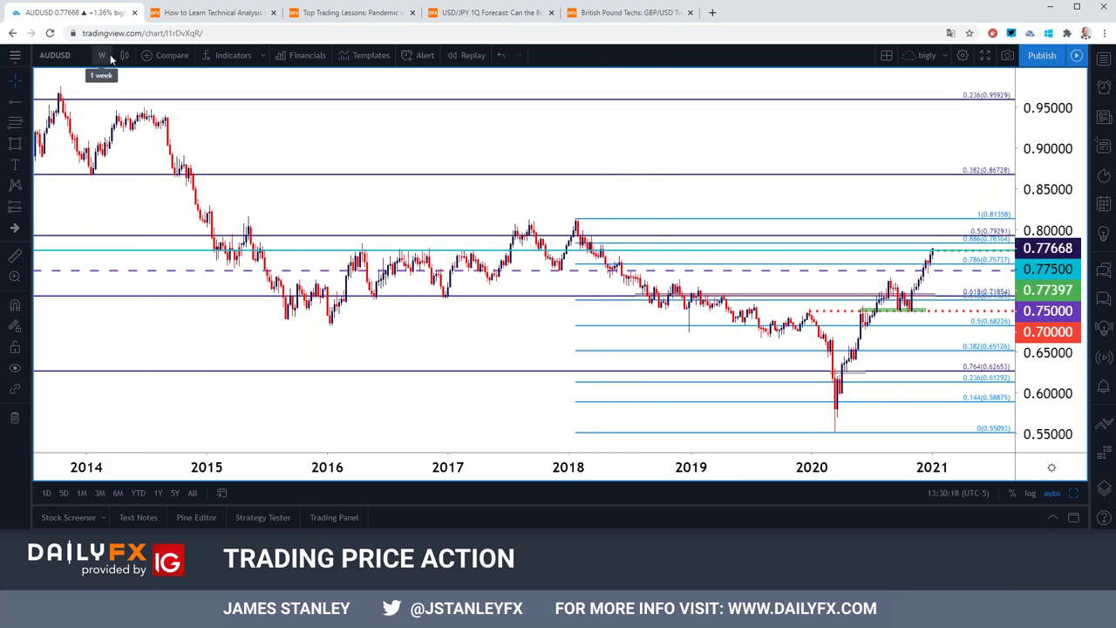
# Step: Change the AUDUSD chart interval from weekly to 4 hours
pyautogui.scroll(3, 224, 142)
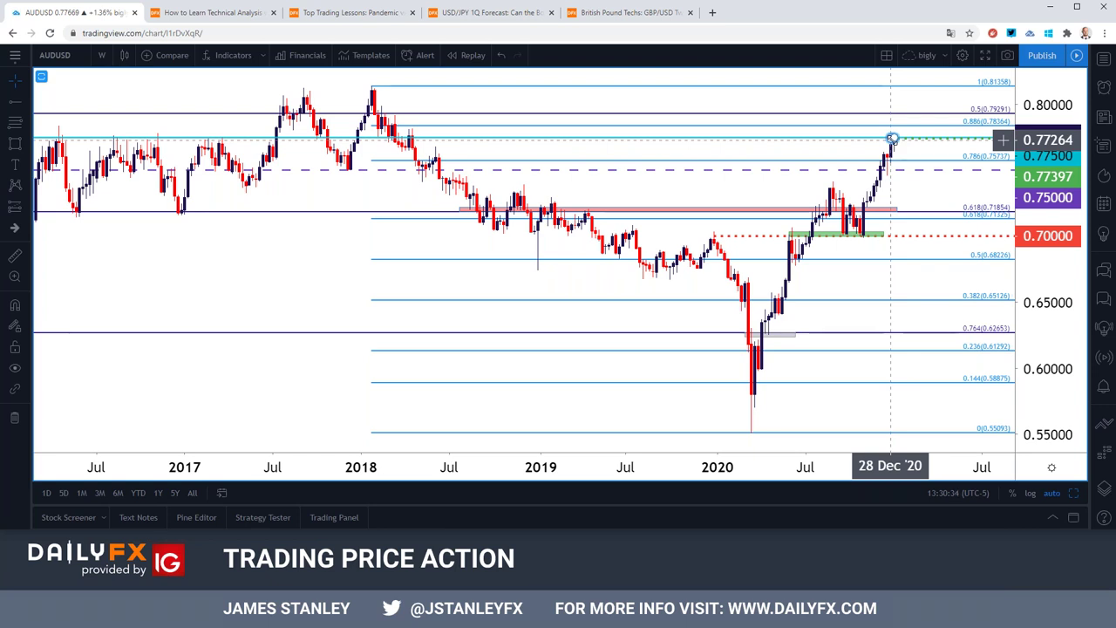
pyautogui.click(102, 55)
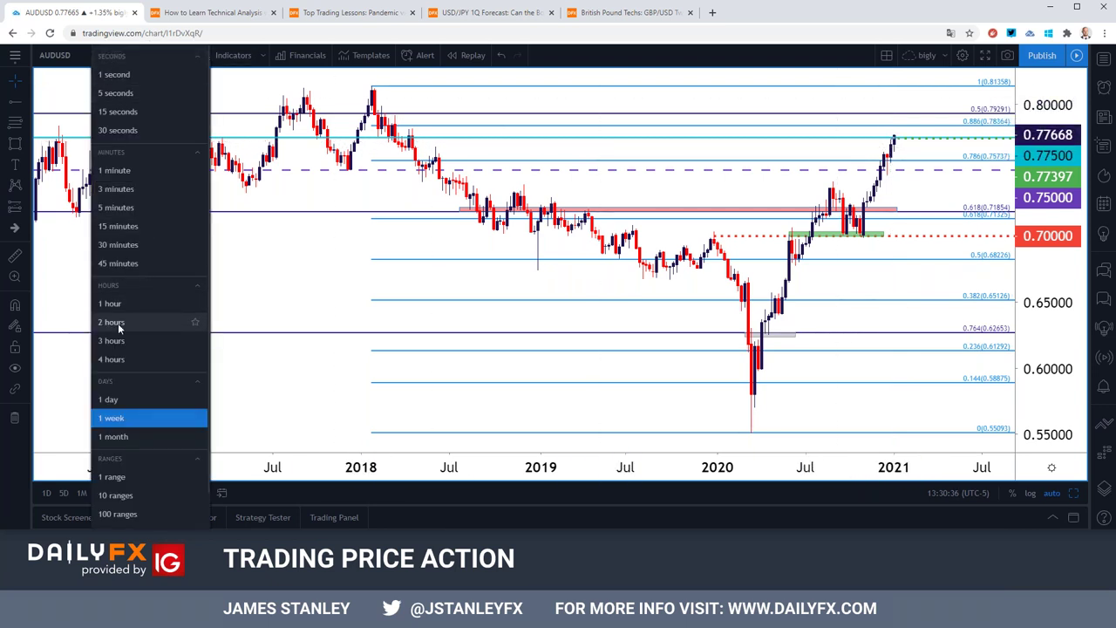
pyautogui.click(112, 359)
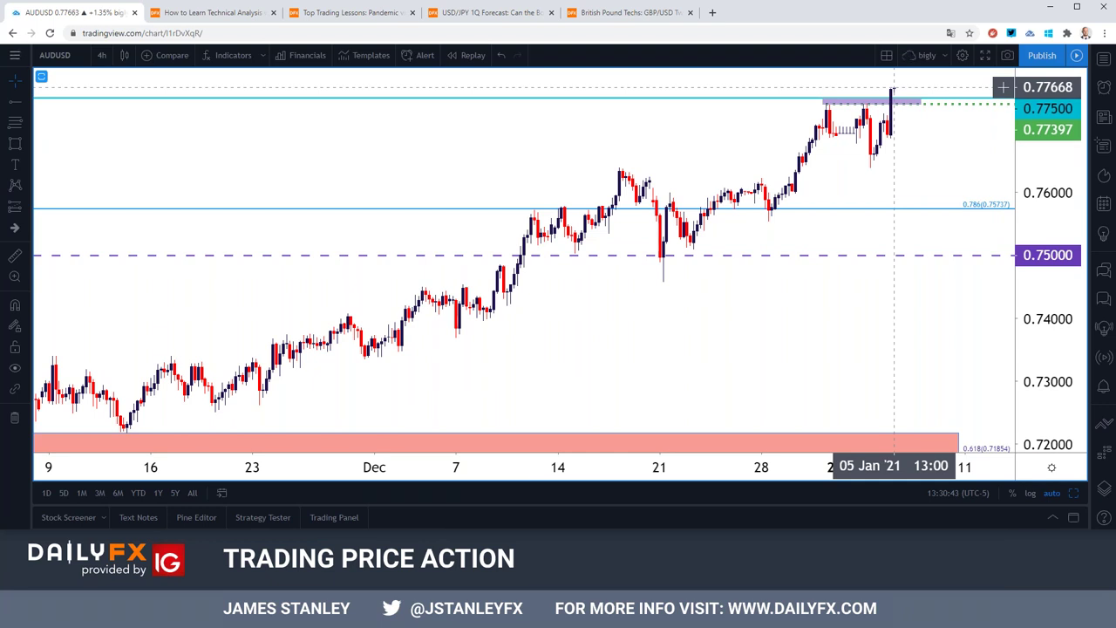
# Step: Select the purple zone near the latest candles and switch AUDUSD to 1-hour candles
pyautogui.click(896, 102)
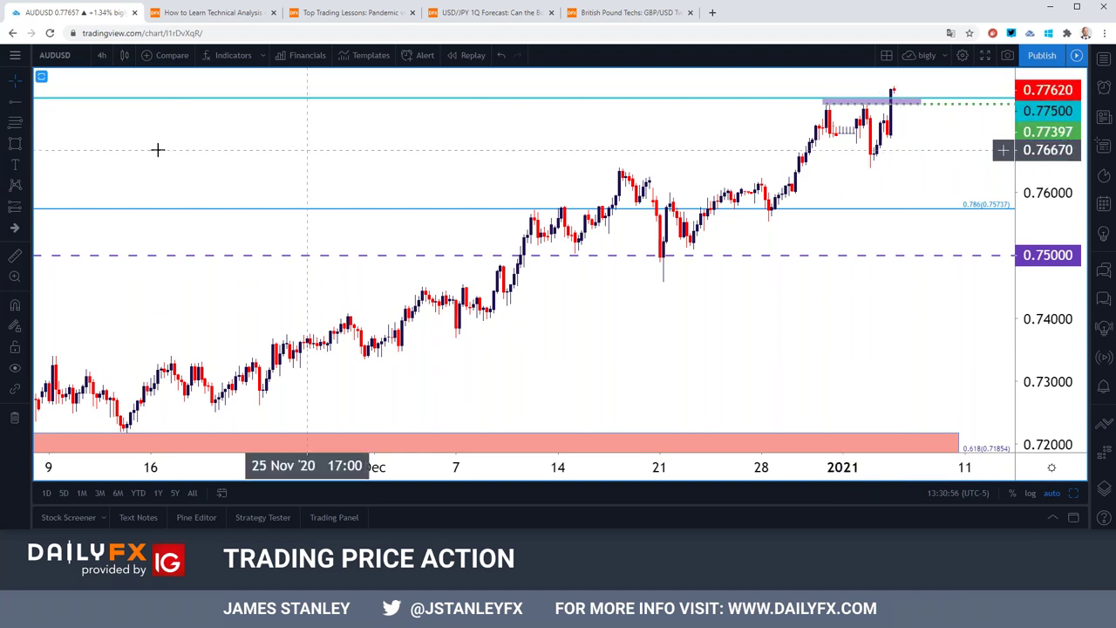
pyautogui.click(101, 55)
pyautogui.click(113, 299)
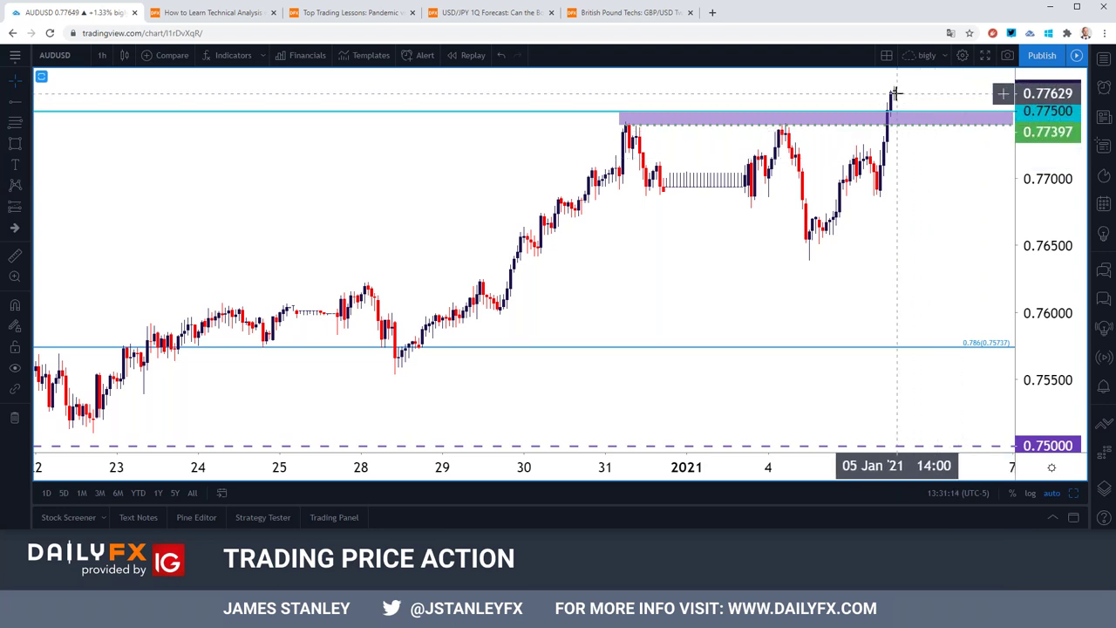
# Step: Switch AUDUSD to daily candles and zoom out the time axis
pyautogui.click(102, 55)
pyautogui.click(108, 399)
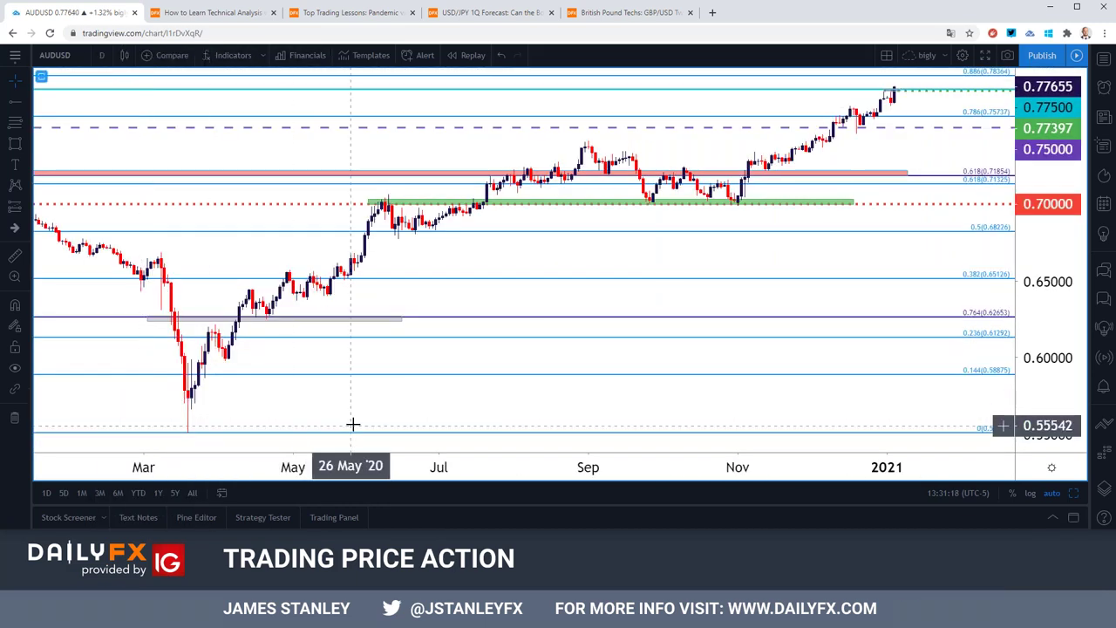
pyautogui.scroll(-3, 370, 394)
pyautogui.scroll(-5, 371, 394)
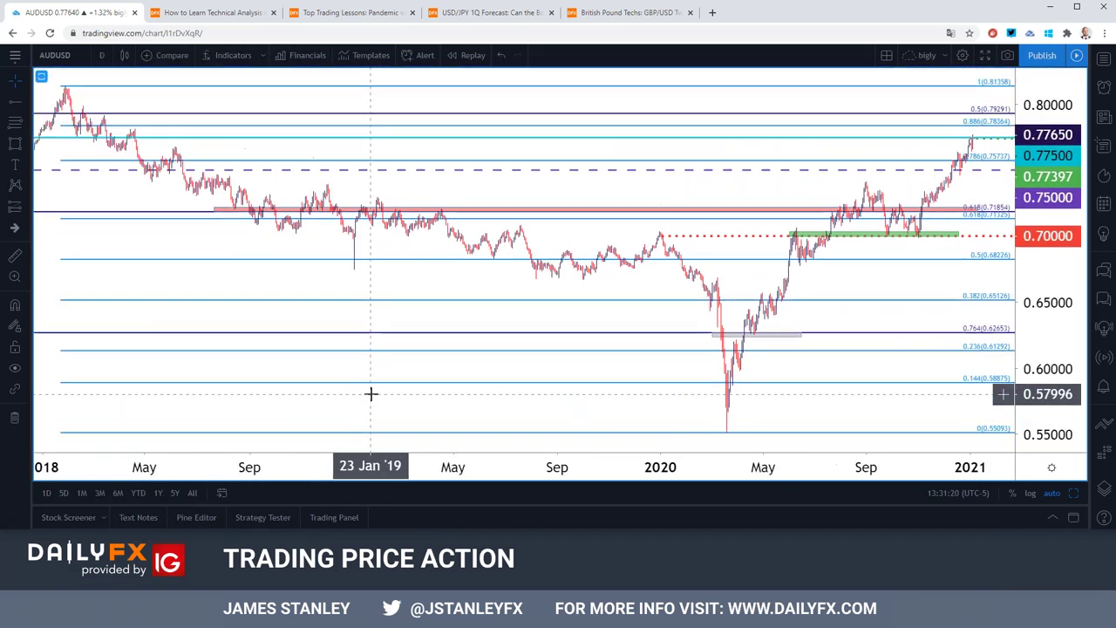
# Step: Load USDCAD in place of AUDUSD through symbol search
pyautogui.click(55, 55)
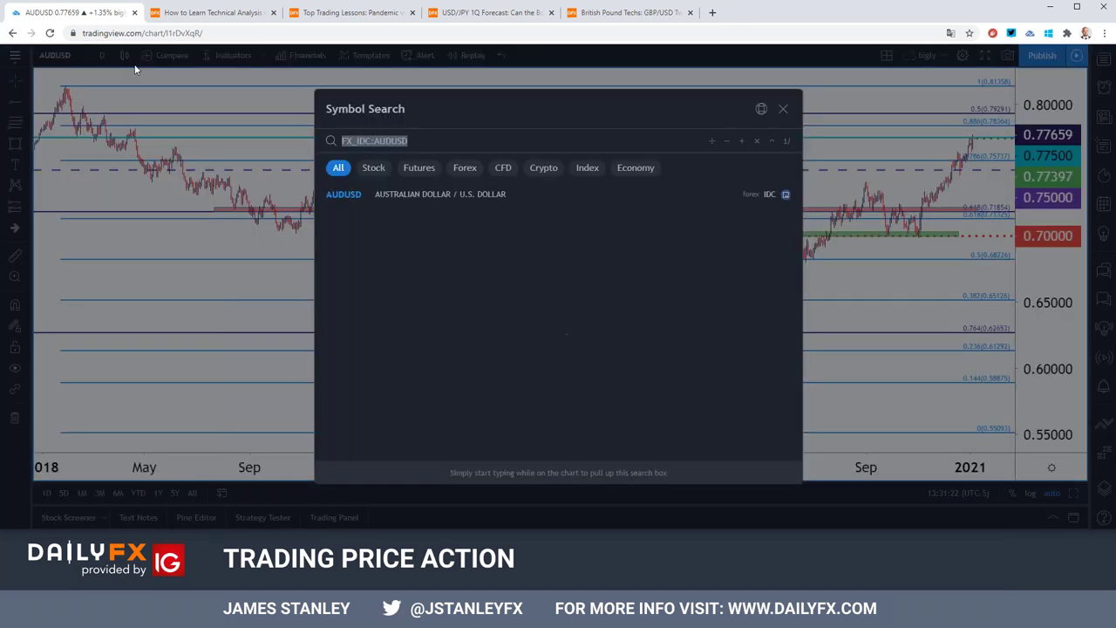
pyautogui.write('usdcad')
pyautogui.press('Down')
pyautogui.press('Down')
pyautogui.press('Down')
pyautogui.press('Return')
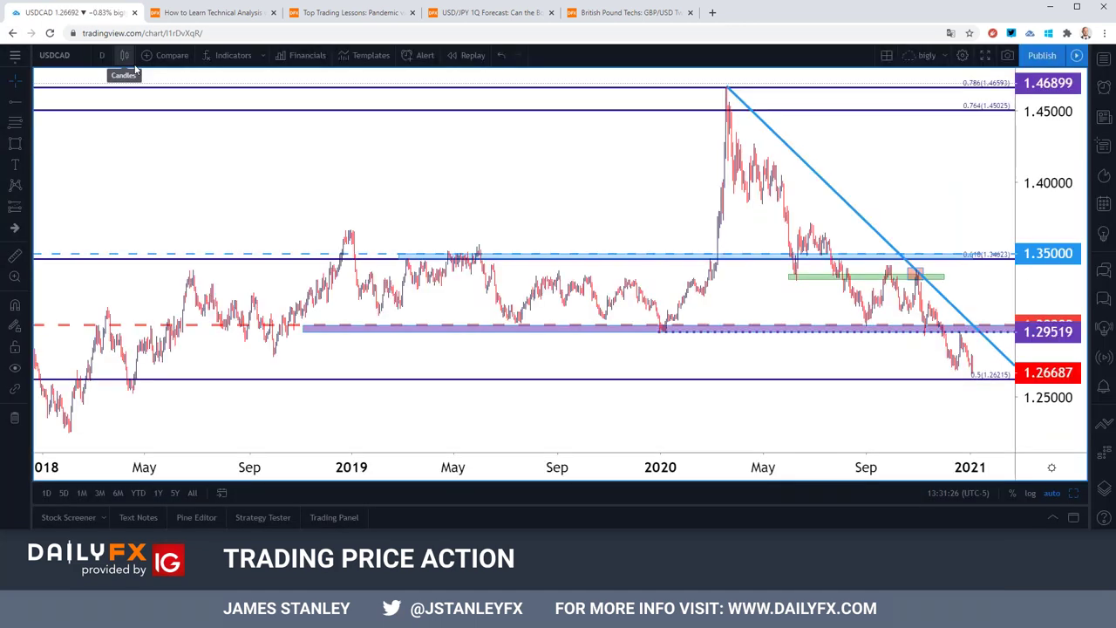
pyautogui.scroll(6, 337, 182)
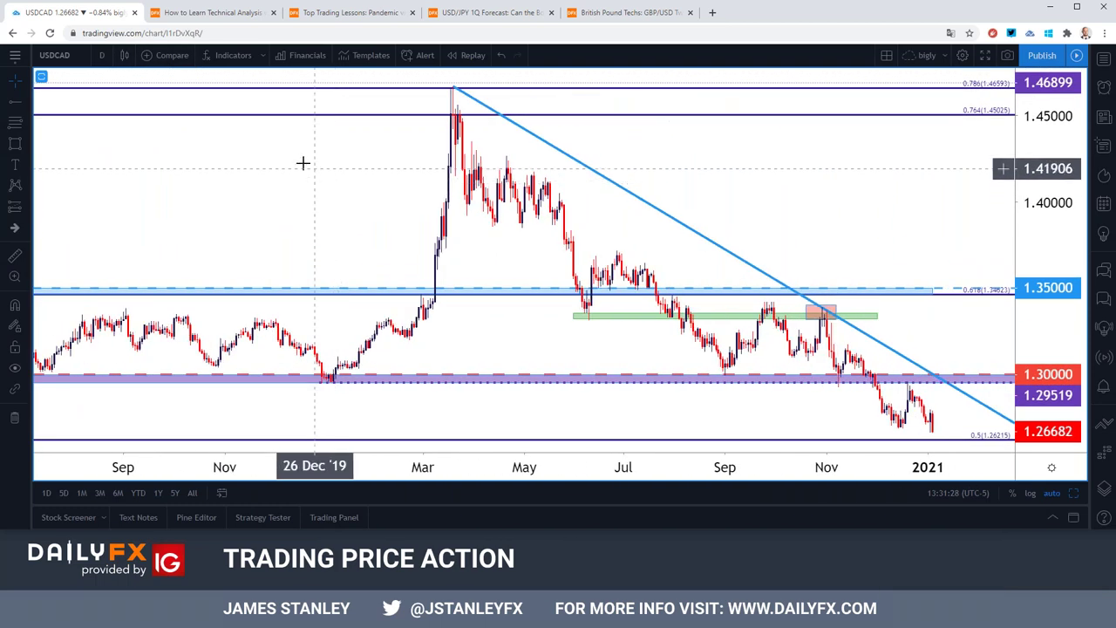
# Step: Set the USDCAD chart to weekly candles
pyautogui.click(101, 55)
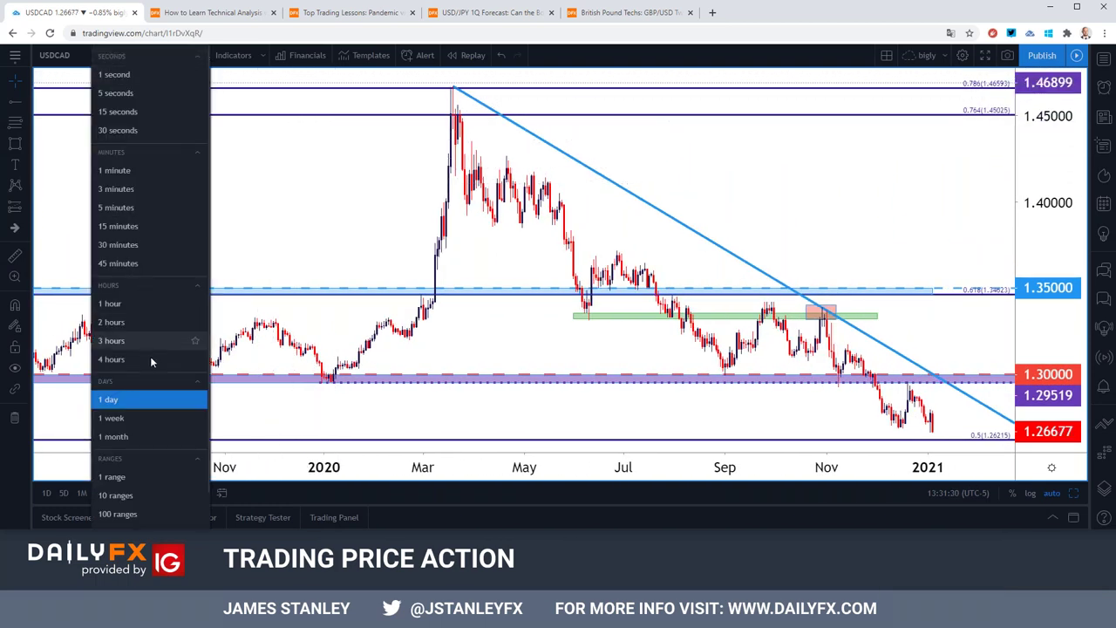
pyautogui.click(136, 418)
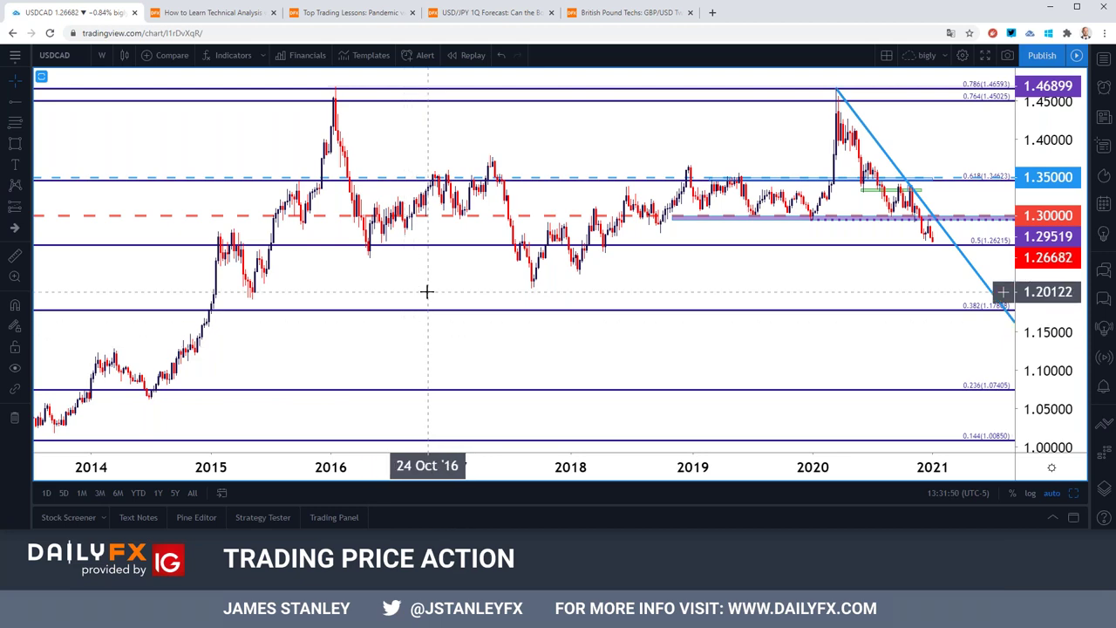
pyautogui.scroll(3, 373, 311)
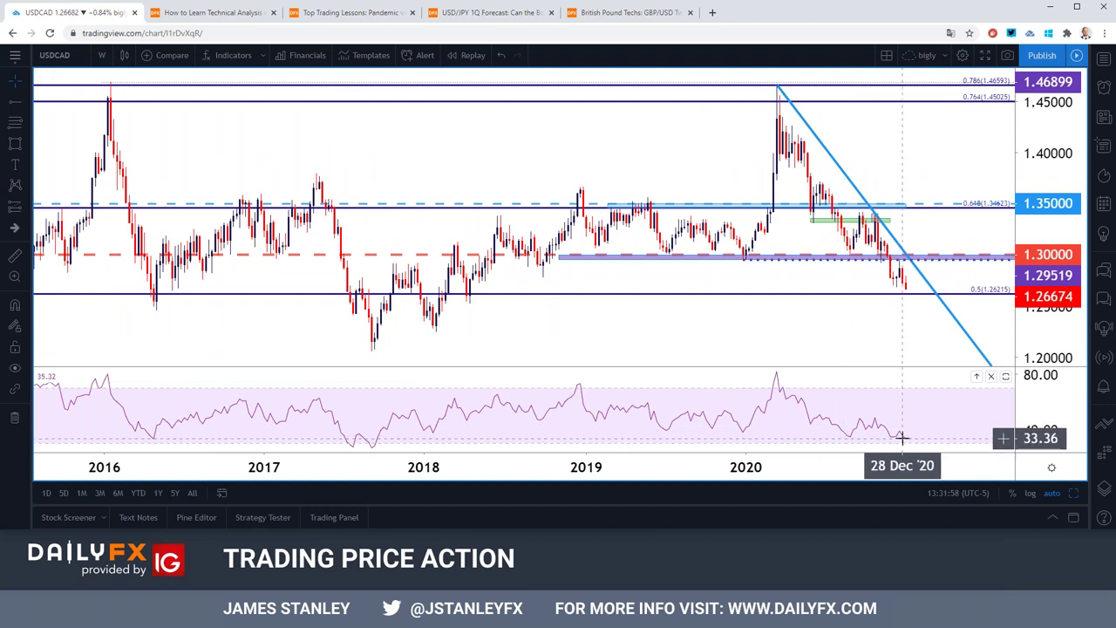
pyautogui.click(101, 55)
# Step: Show USDCAD daily candles back to 2017 with the price pane maximised, hiding RSI
pyautogui.click(128, 400)
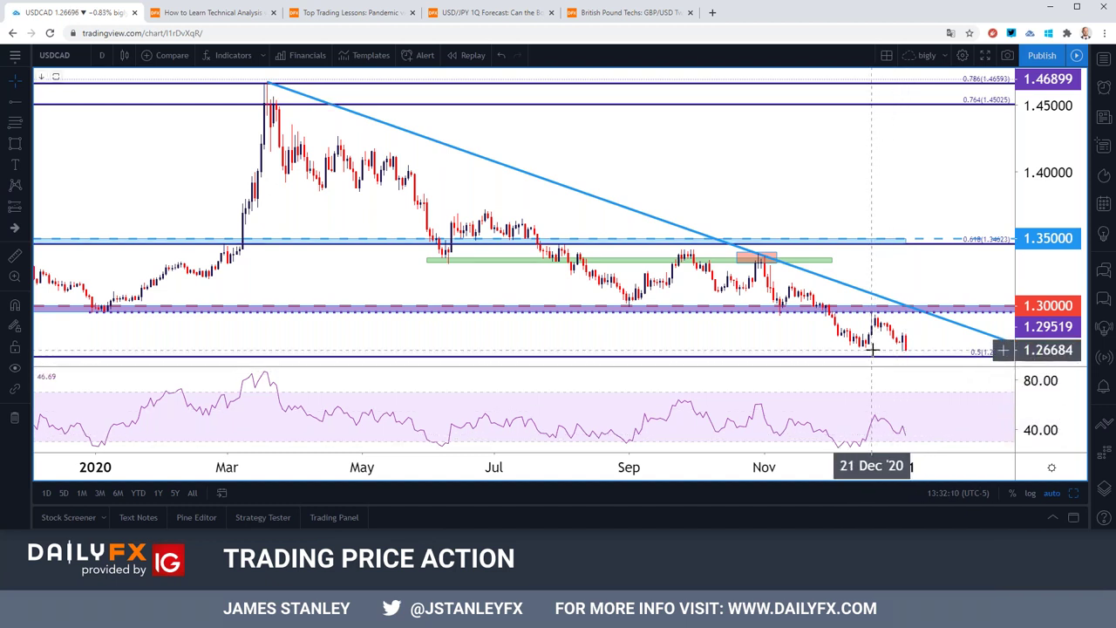
pyautogui.scroll(-3, 872, 349)
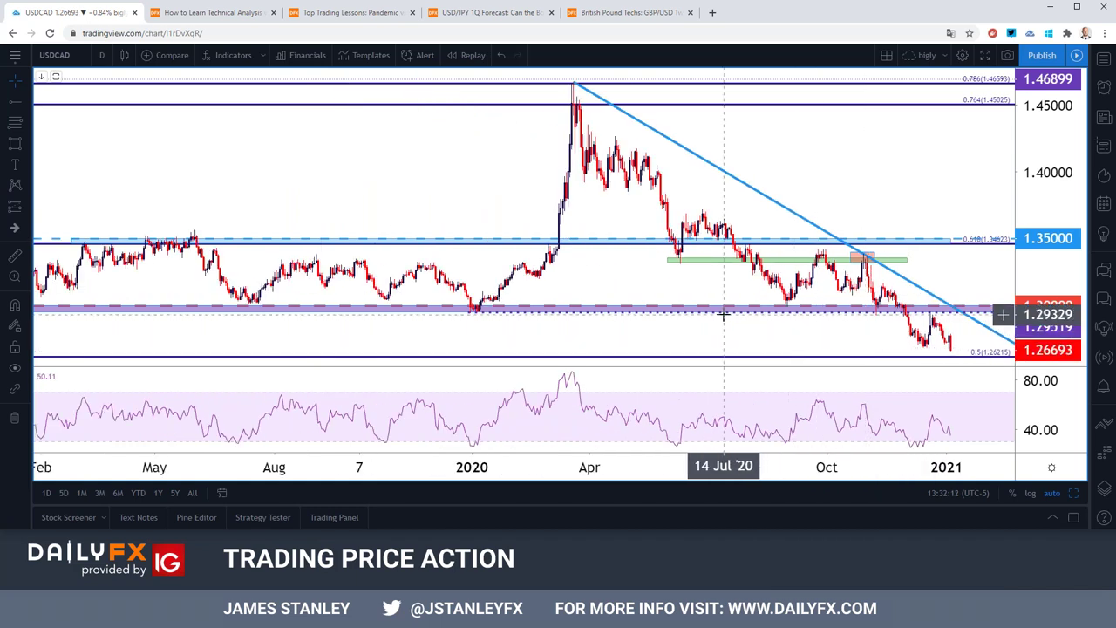
pyautogui.doubleClick(718, 323)
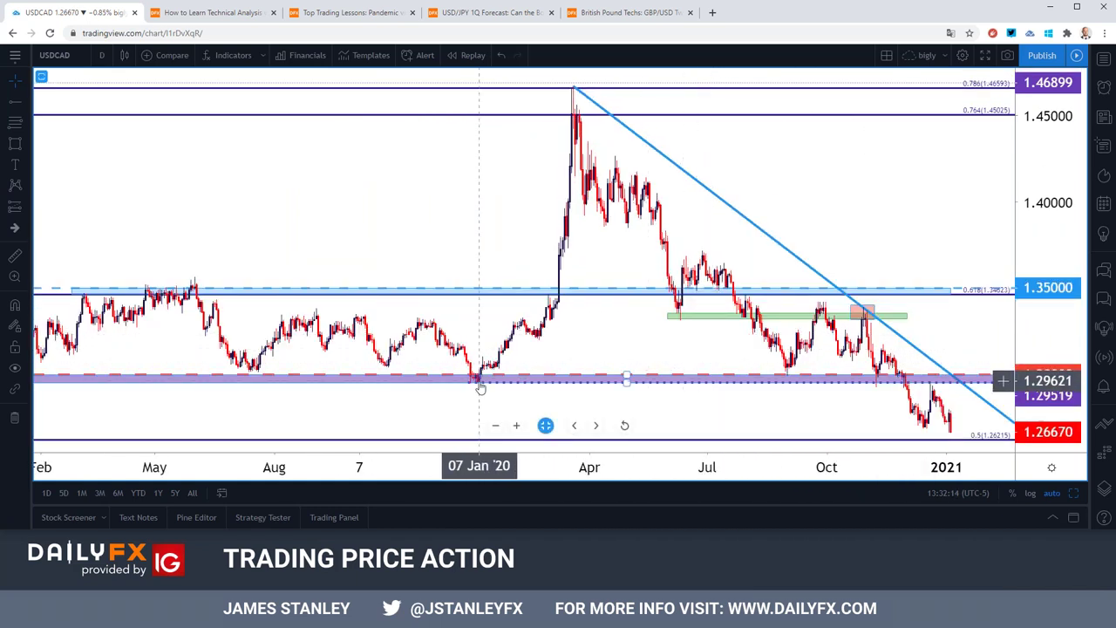
pyautogui.scroll(-5, 479, 388)
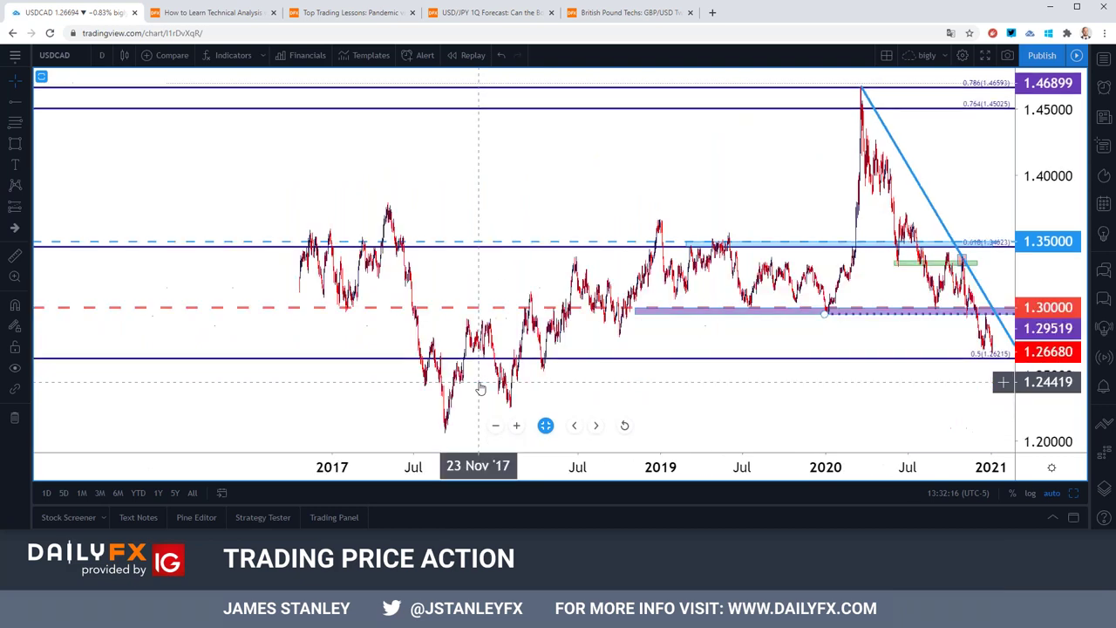
pyautogui.scroll(4, 476, 386)
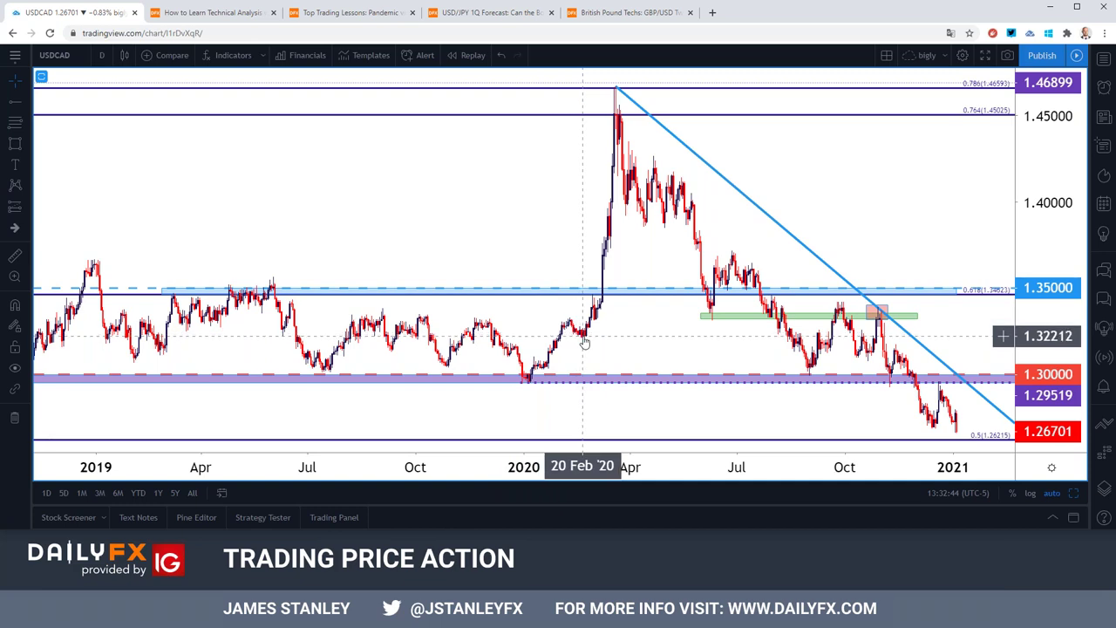
pyautogui.scroll(-1, 601, 180)
pyautogui.scroll(-1, 604, 179)
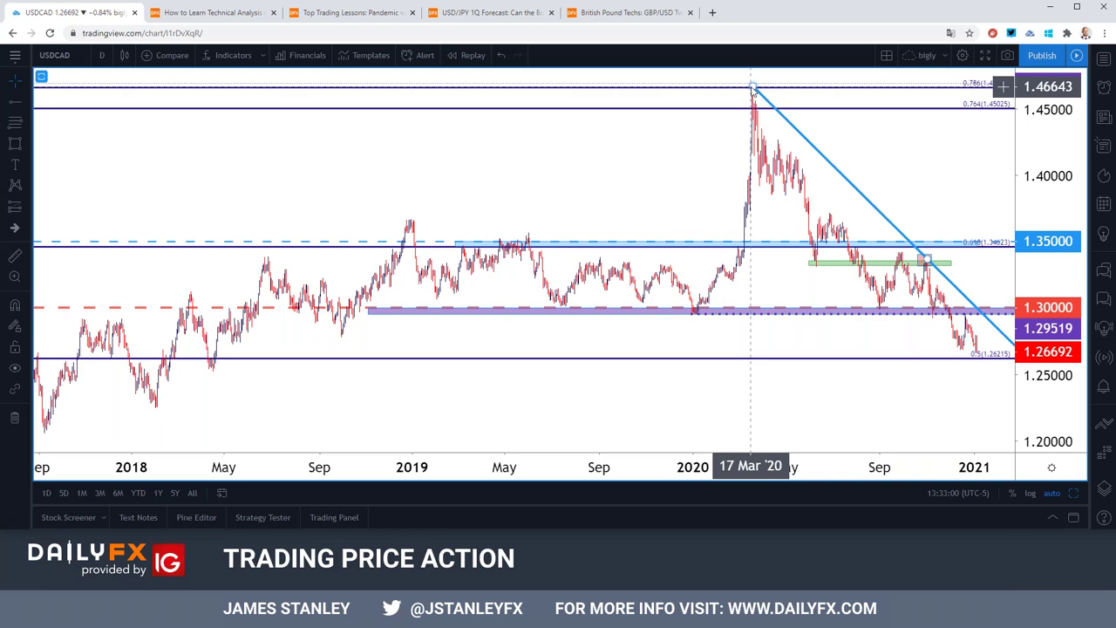
pyautogui.click(101, 55)
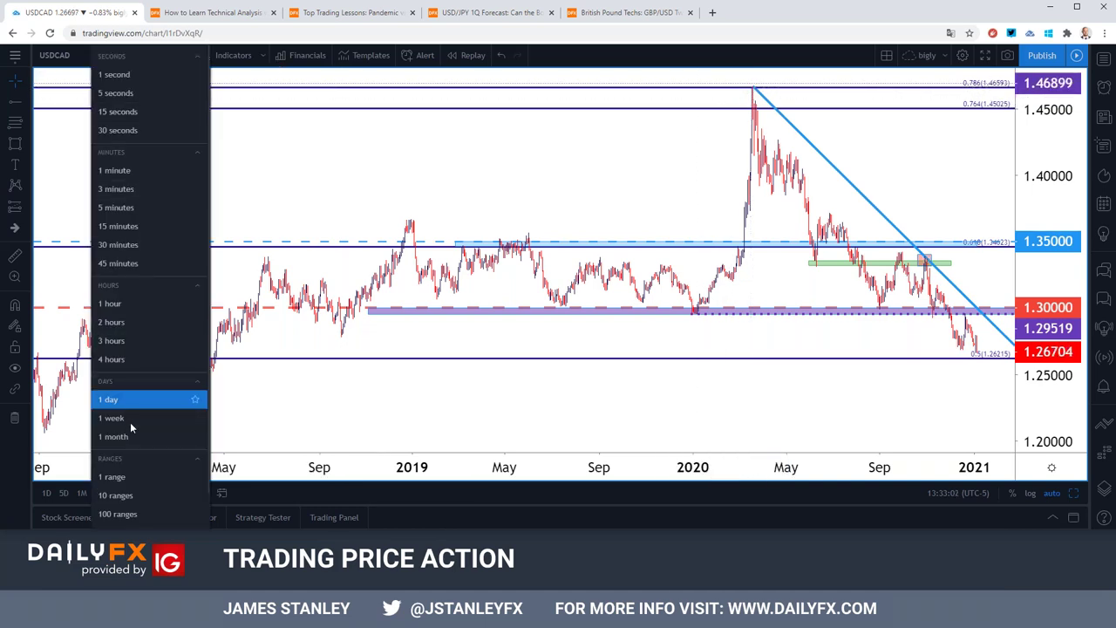
pyautogui.click(131, 417)
pyautogui.scroll(5, 448, 441)
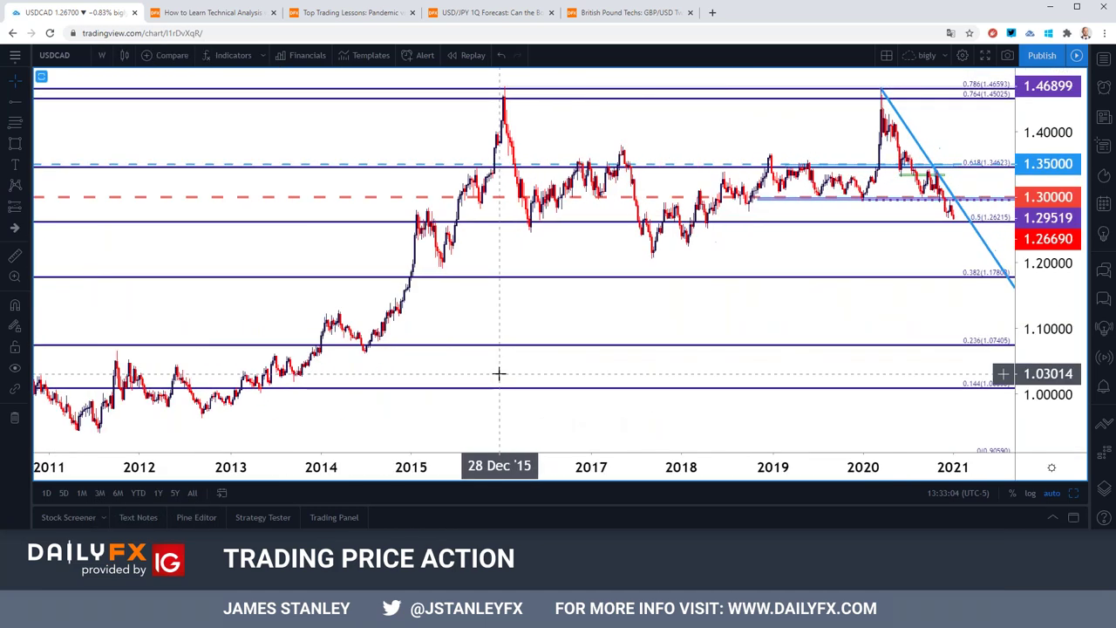
pyautogui.scroll(3, 498, 373)
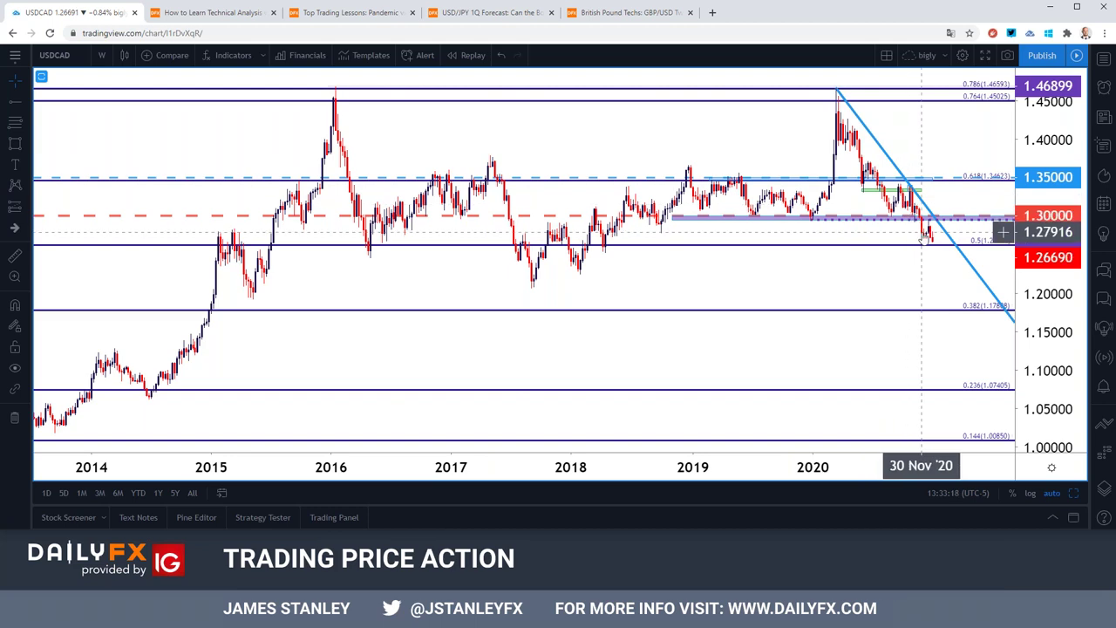
pyautogui.click(101, 55)
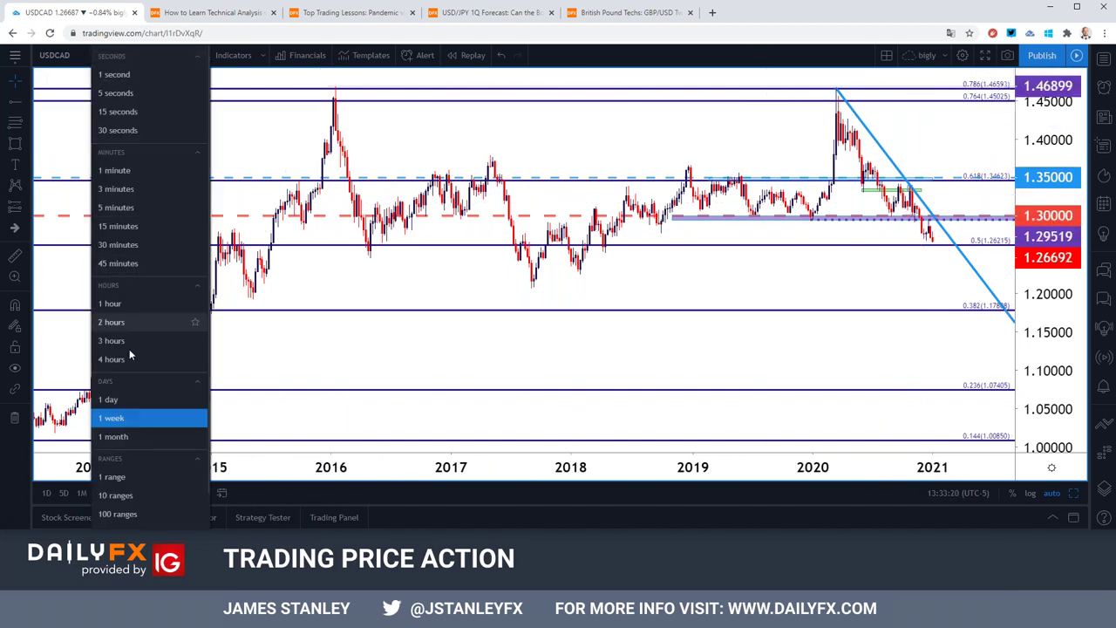
pyautogui.click(133, 398)
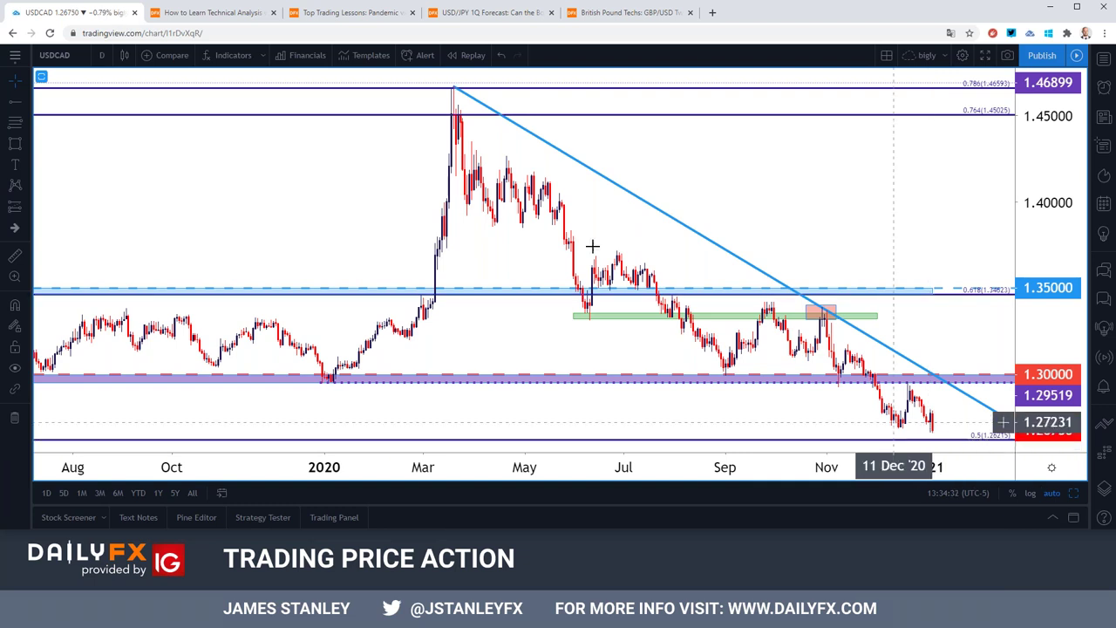
# Step: Switch USDCAD to 4-hour candles and draw a trend line from the 15 Dec to 31 Dec lows
pyautogui.click(101, 55)
pyautogui.click(127, 358)
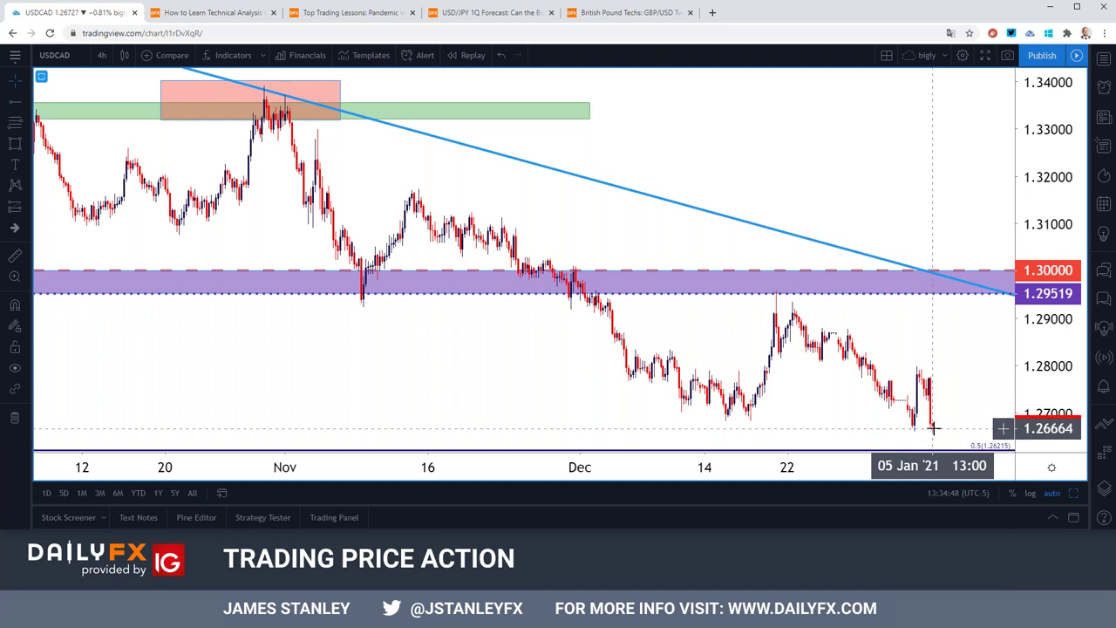
pyautogui.click(27, 103)
pyautogui.click(63, 105)
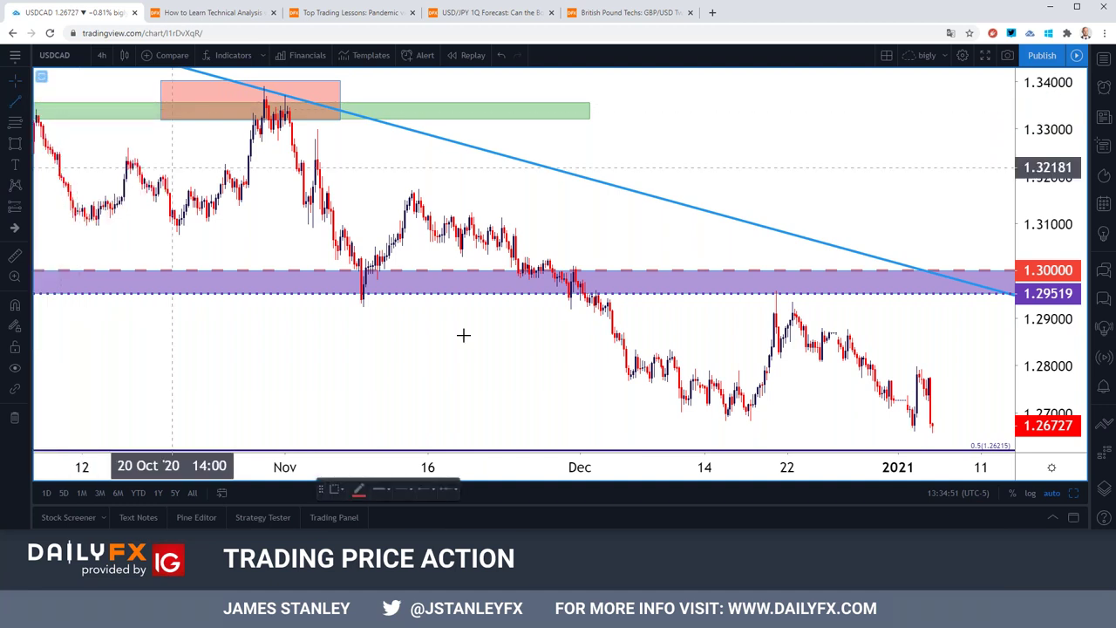
pyautogui.click(725, 421)
pyautogui.click(889, 432)
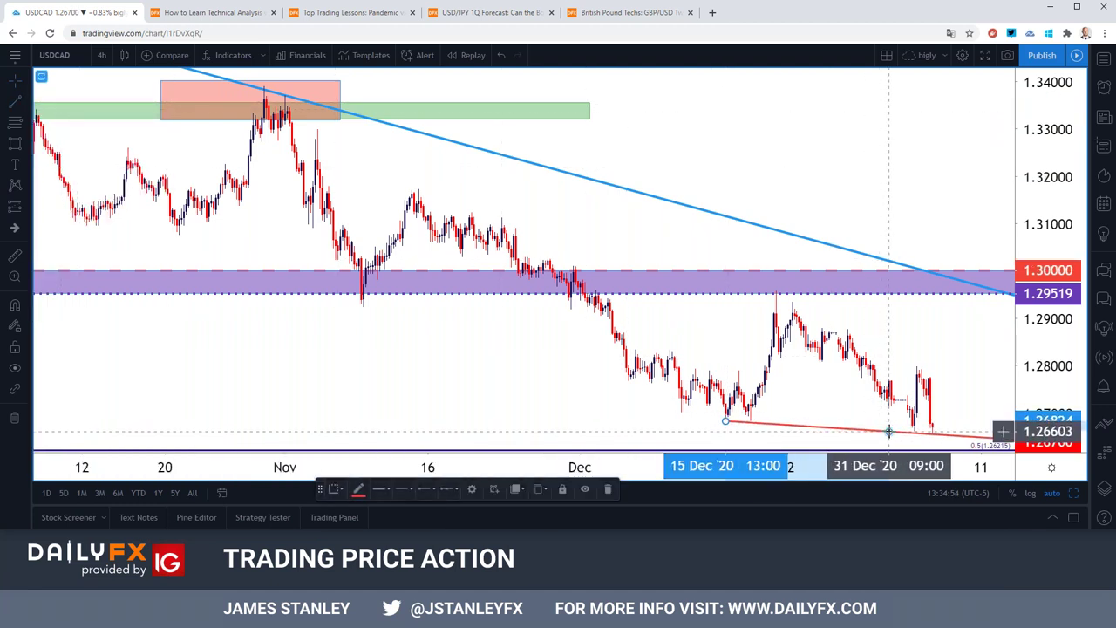
# Step: Draw a second trend line down from the 21 Dec high and zoom out to August
pyautogui.click(26, 103)
pyautogui.click(63, 102)
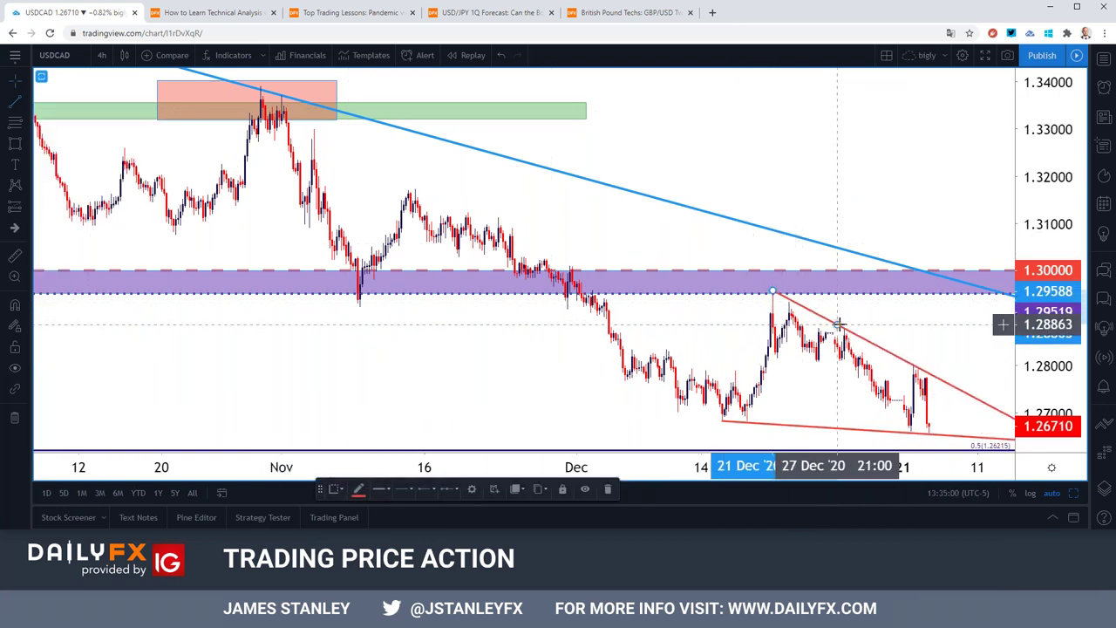
pyautogui.click(844, 326)
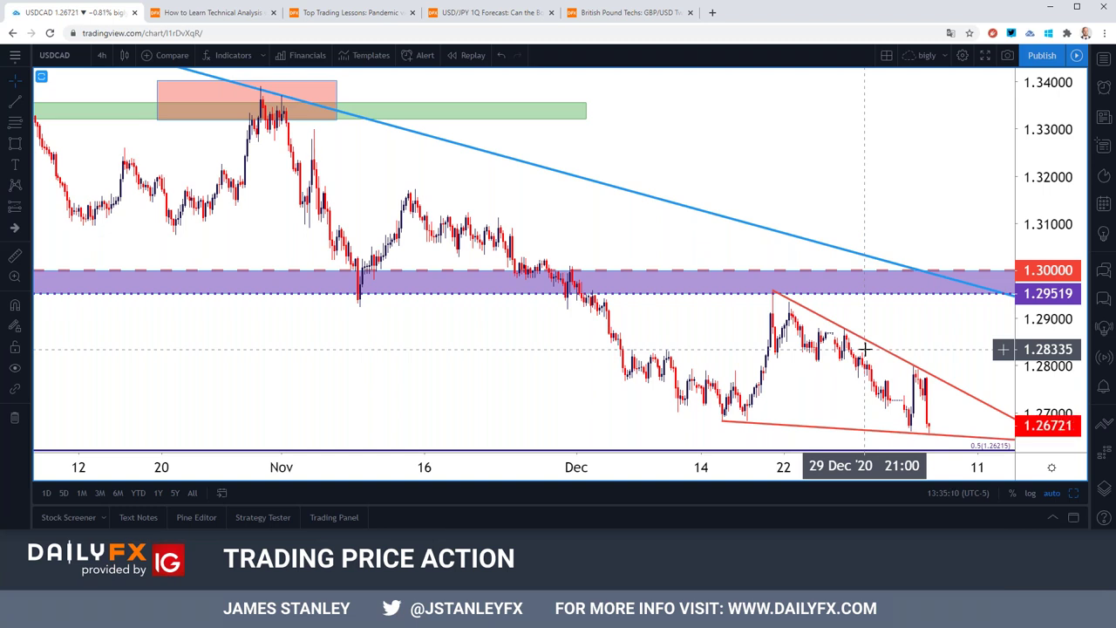
pyautogui.scroll(-3, 863, 346)
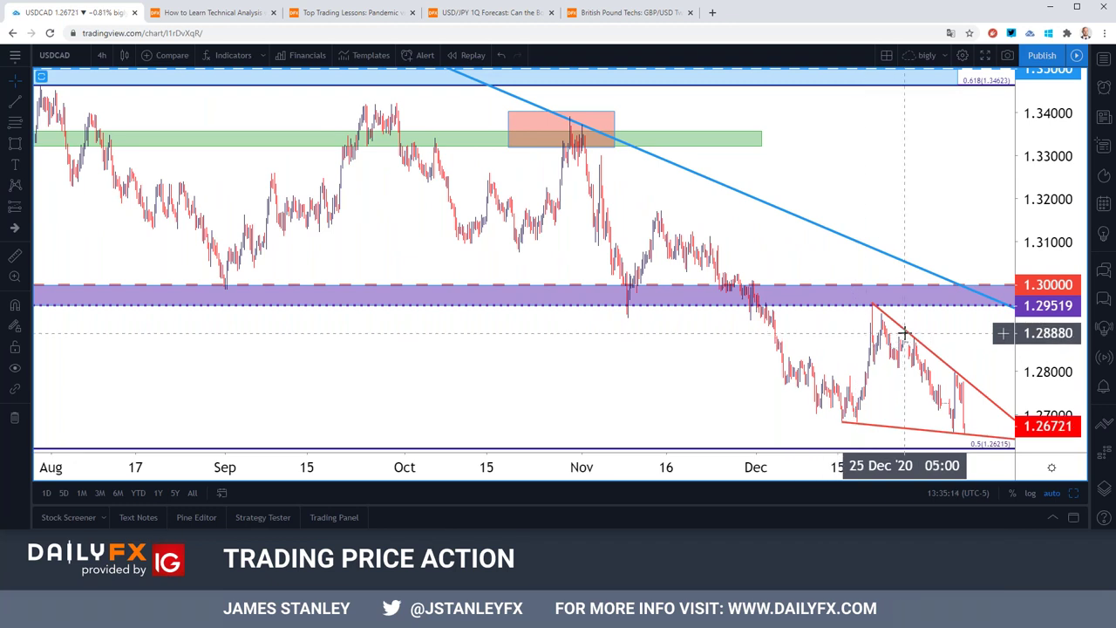
pyautogui.moveTo(907, 333)
pyautogui.mouseDown()
pyautogui.moveTo(848, 418)
pyautogui.moveTo(870, 416)
pyautogui.mouseUp()
pyautogui.click(942, 380)
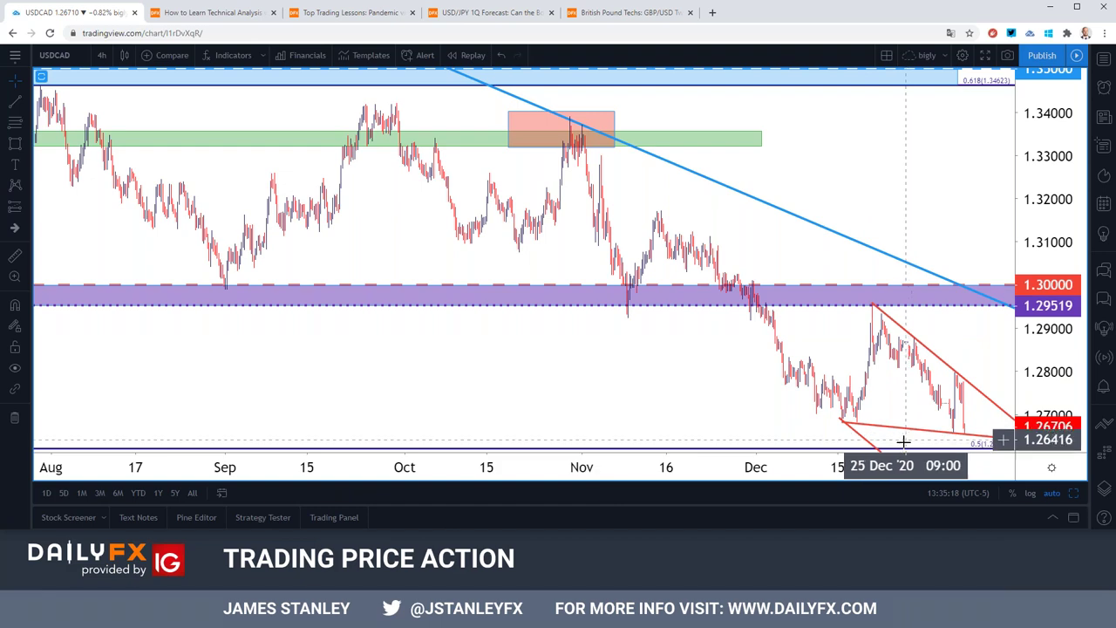
pyautogui.scroll(5, 898, 414)
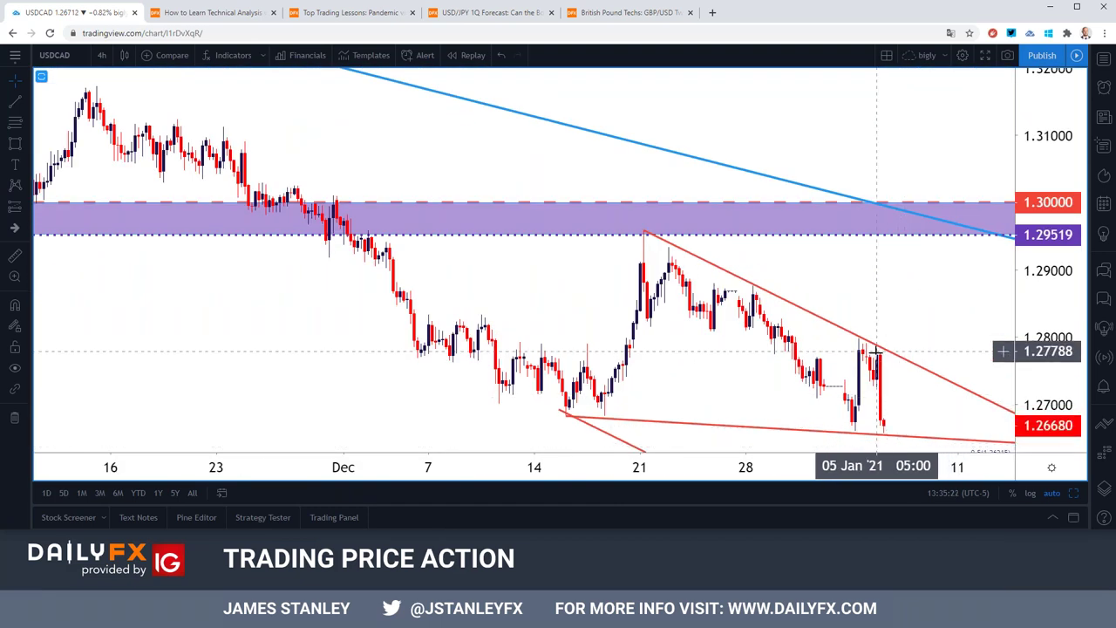
pyautogui.scroll(-4, 876, 350)
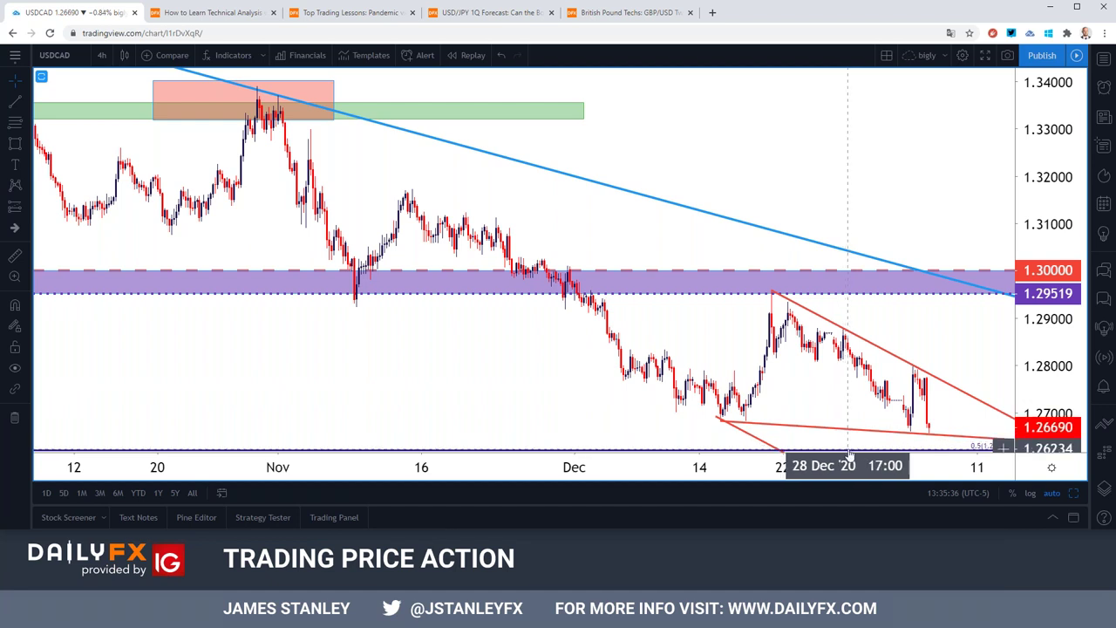
pyautogui.click(750, 440)
pyautogui.click(753, 440)
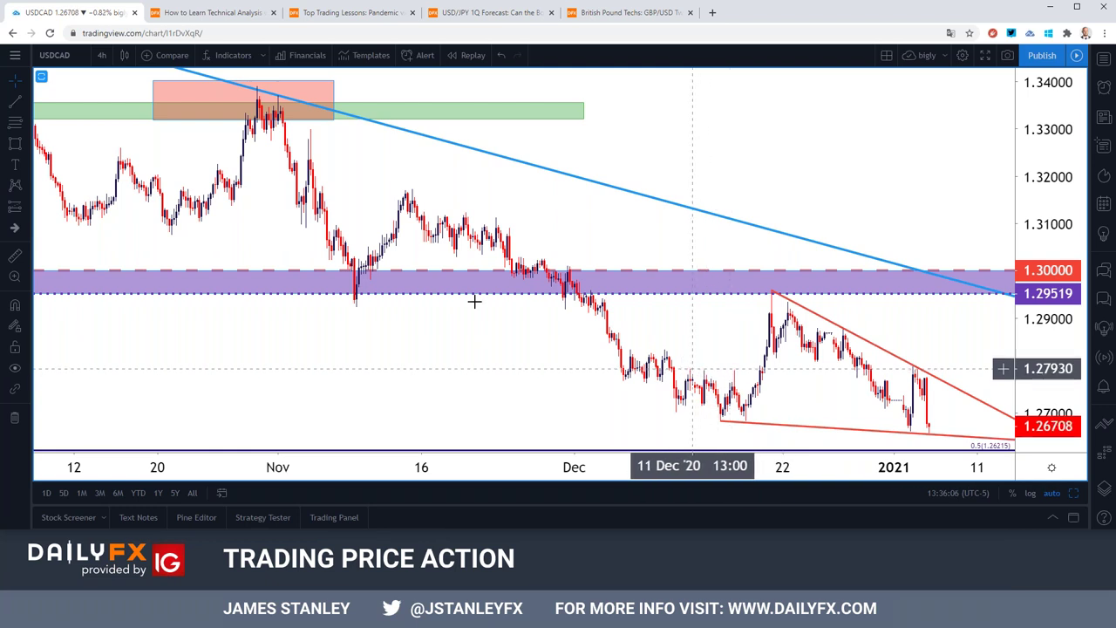
# Step: Add a horizontal ray at 1.27905 starting from 11 Dec
pyautogui.click(23, 101)
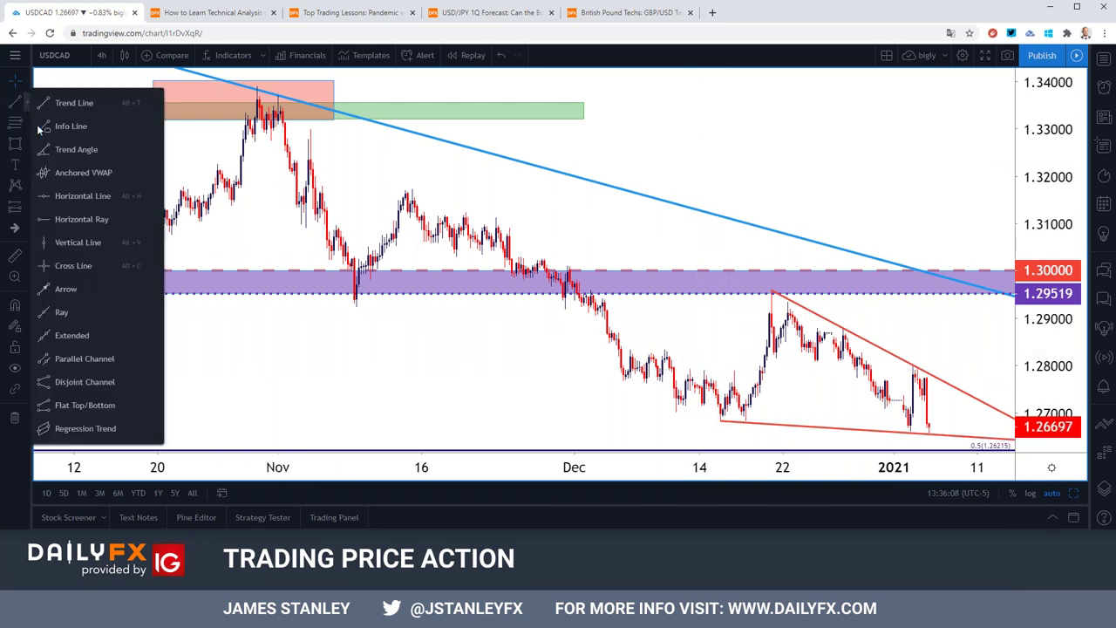
pyautogui.click(64, 221)
pyautogui.click(690, 369)
pyautogui.click(674, 331)
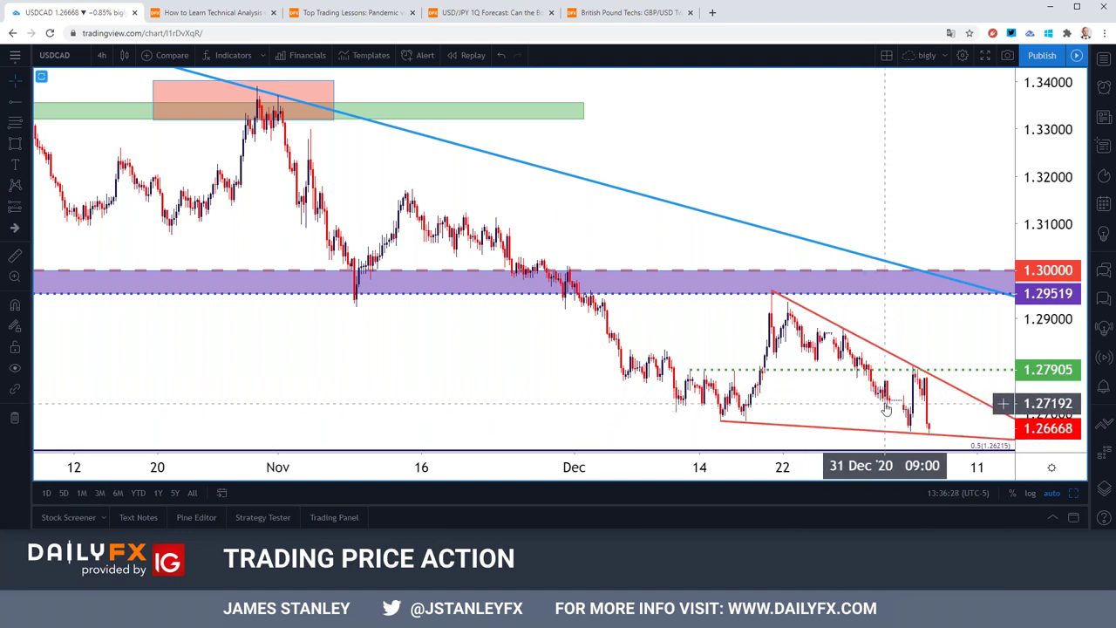
# Step: Add a horizontal ray at 1.27192 starting from 10 Dec
pyautogui.click(26, 103)
pyautogui.click(55, 219)
pyautogui.click(678, 403)
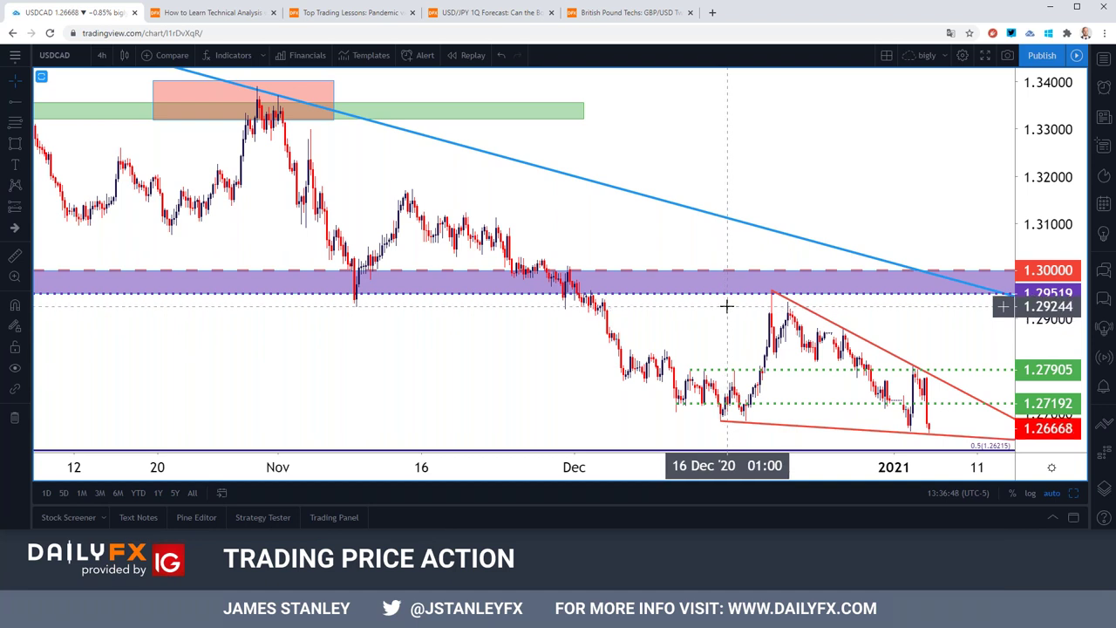
# Step: Add a horizontal ray at 1.29220 starting from the 09 Nov low
pyautogui.click(30, 108)
pyautogui.click(79, 196)
pyautogui.click(356, 307)
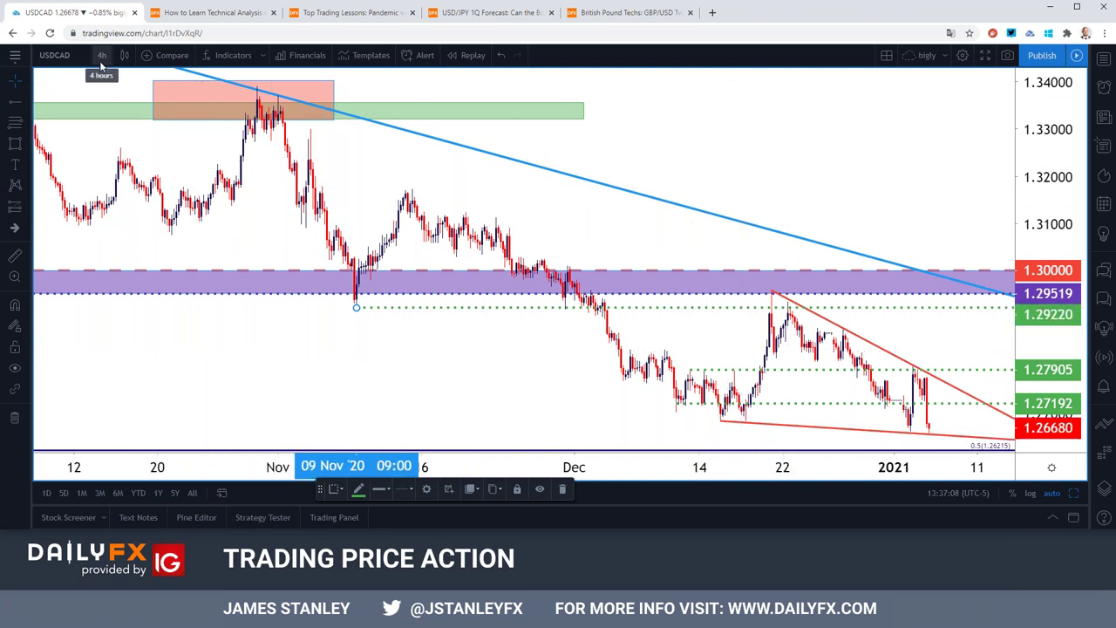
pyautogui.click(158, 167)
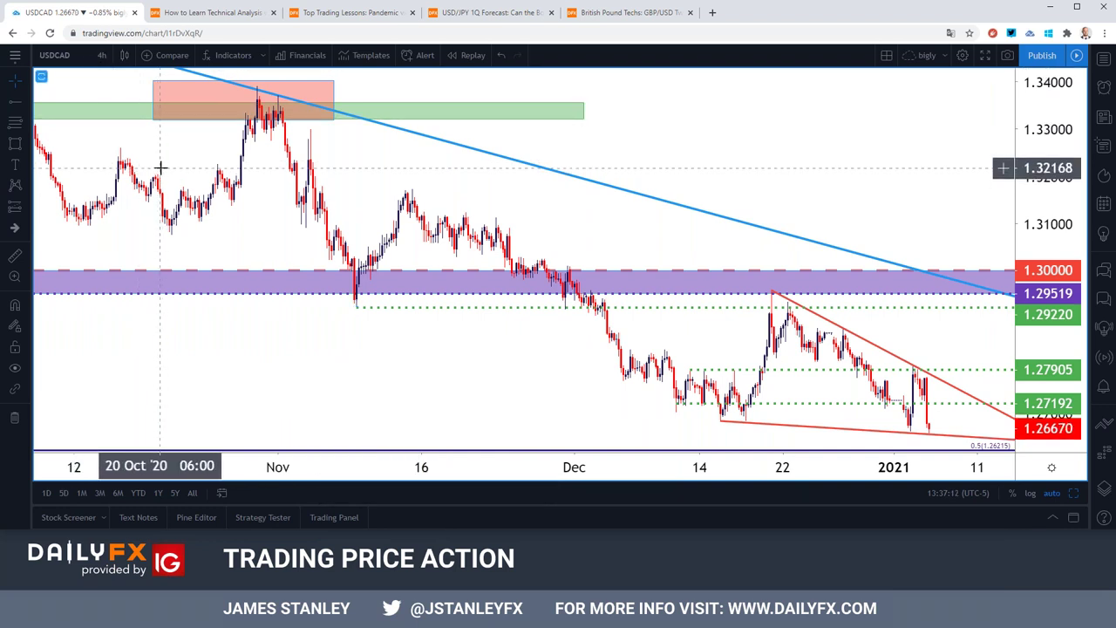
pyautogui.scroll(-2, 137, 187)
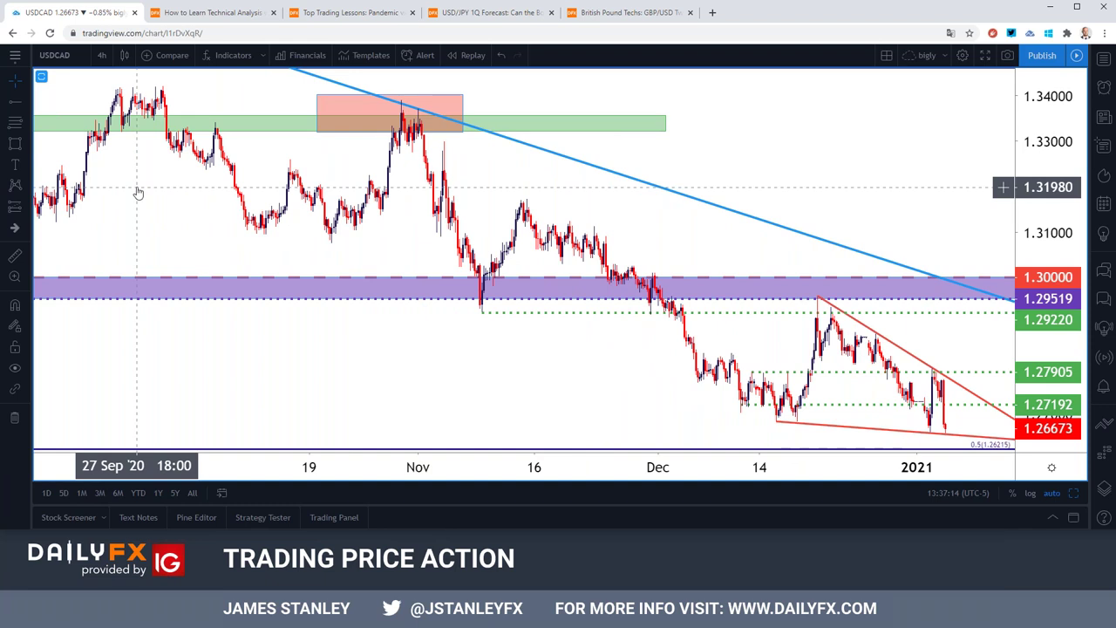
pyautogui.click(68, 57)
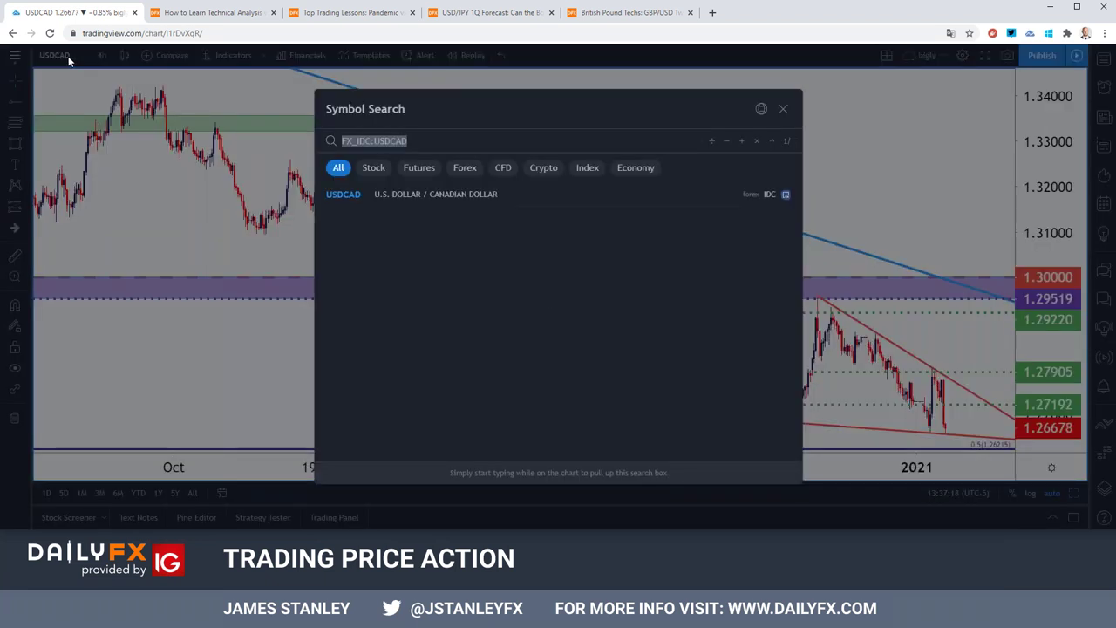
# Step: Load the GOLD chart by searching 'gold' and picking the first result
pyautogui.write('gold')
pyautogui.press('Down')
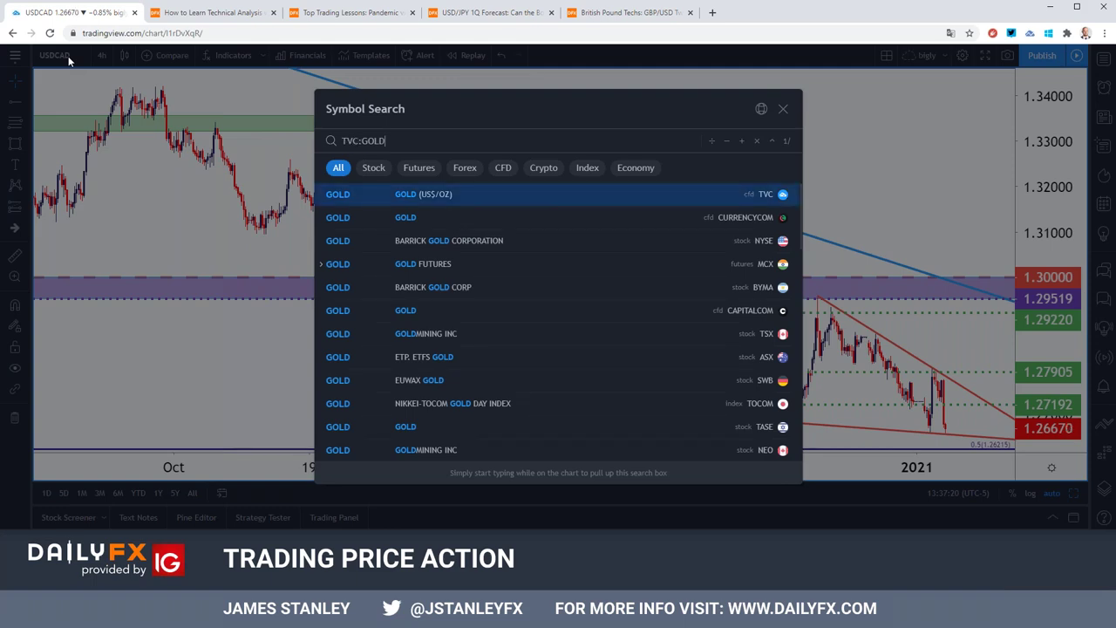
pyautogui.press('Return')
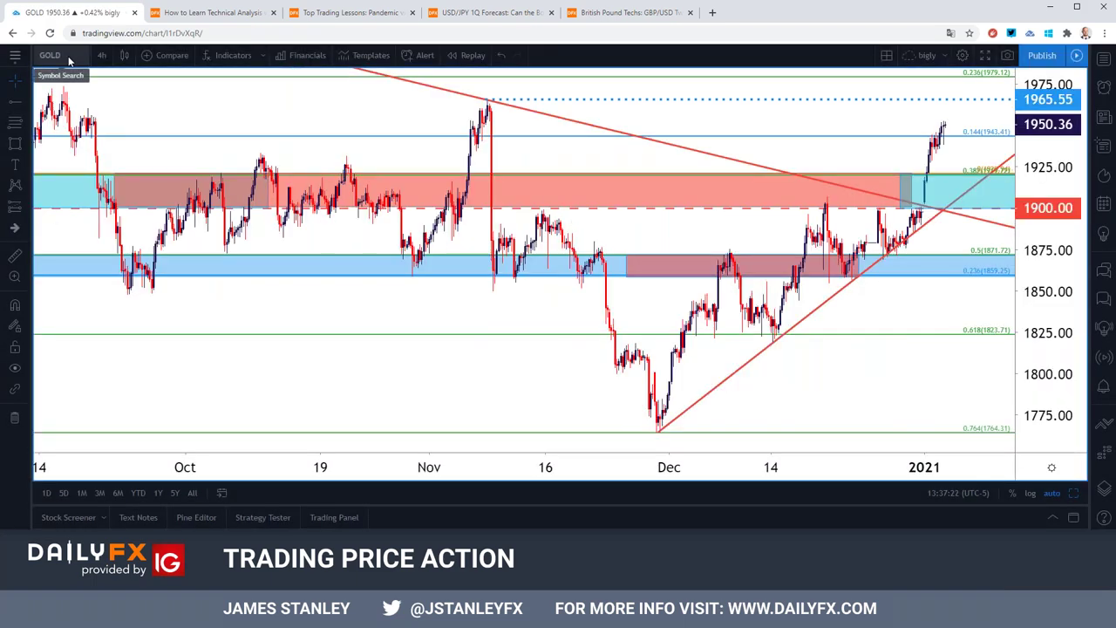
# Step: View GOLD on weekly candles, then on daily candles
pyautogui.click(101, 55)
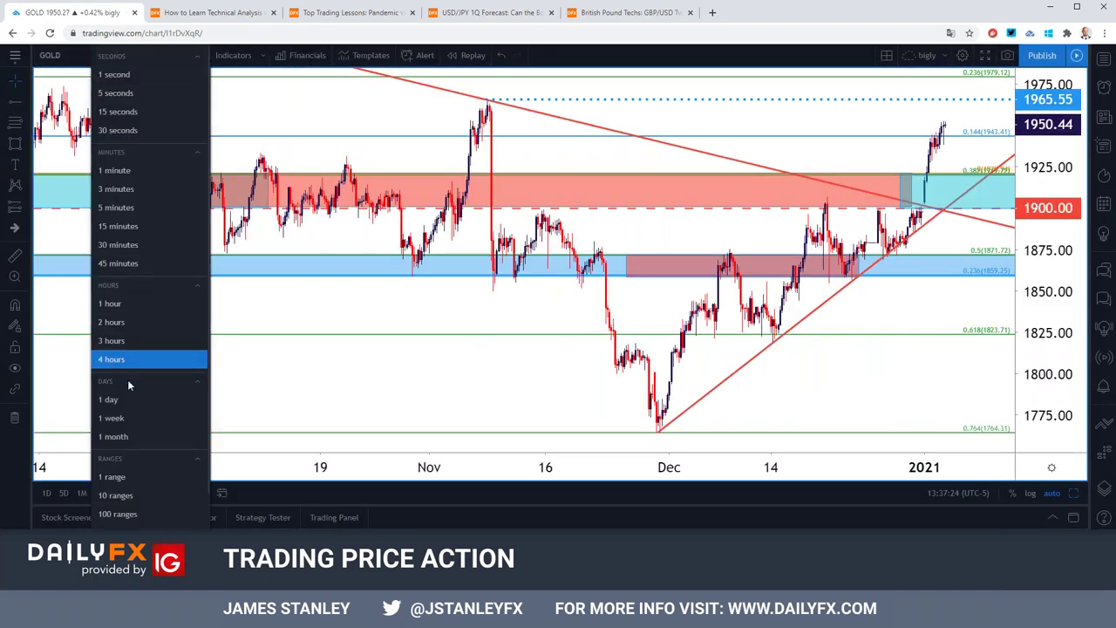
pyautogui.click(128, 418)
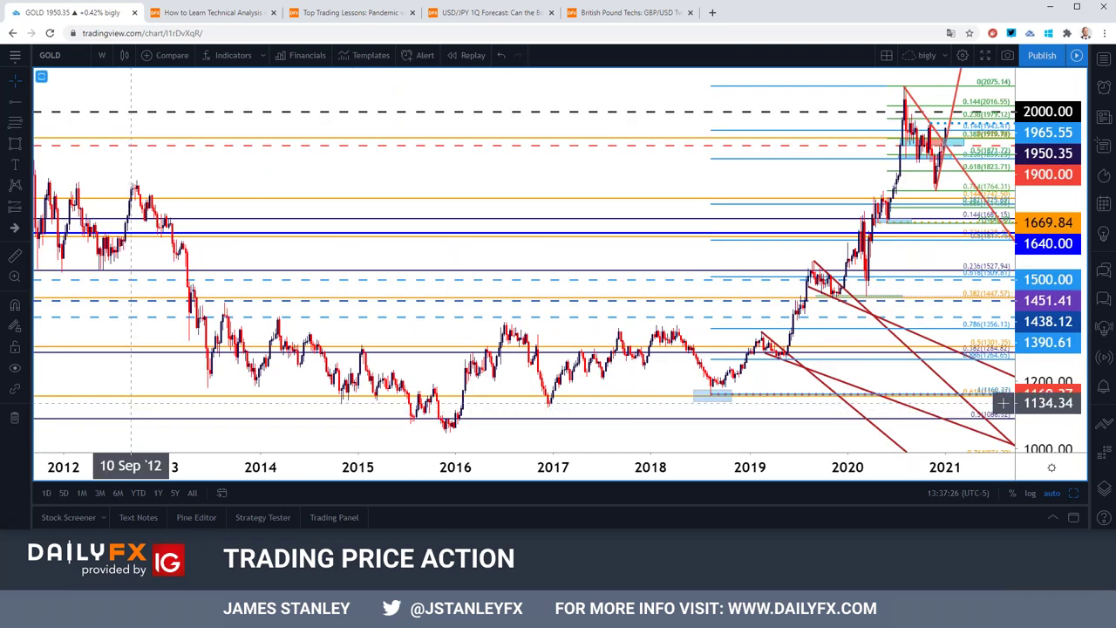
pyautogui.click(101, 55)
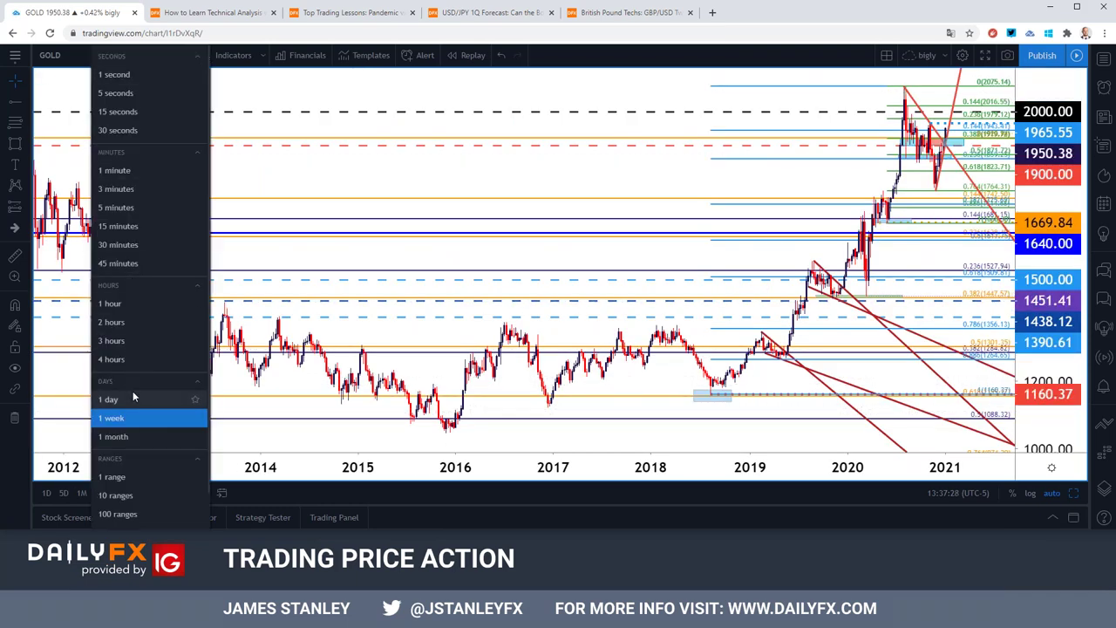
pyautogui.click(131, 394)
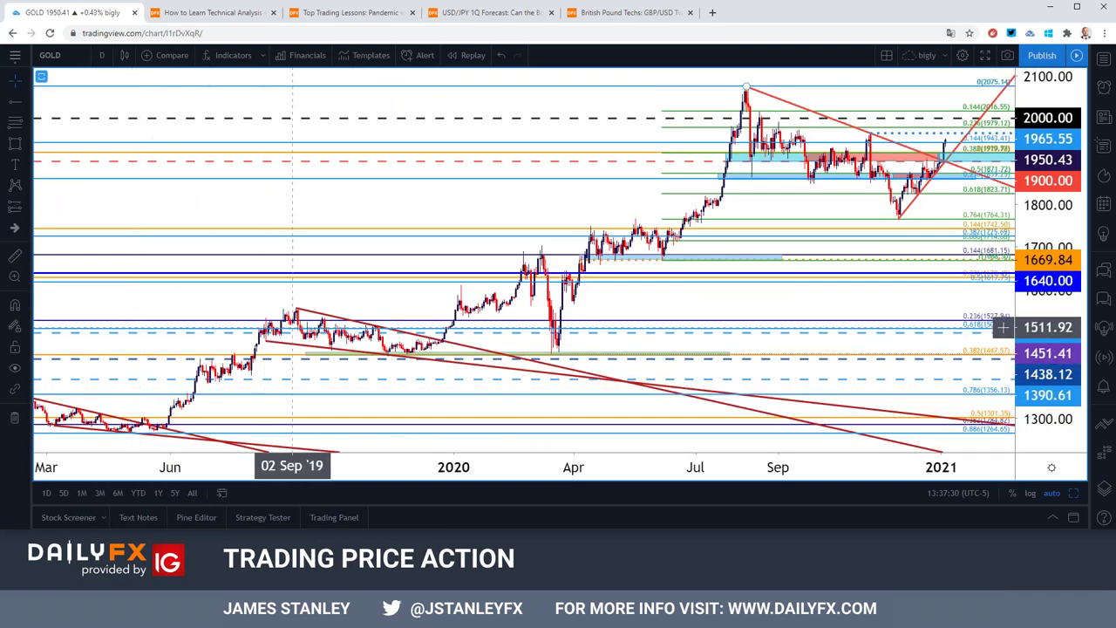
pyautogui.scroll(3, 292, 329)
pyautogui.scroll(1, 292, 327)
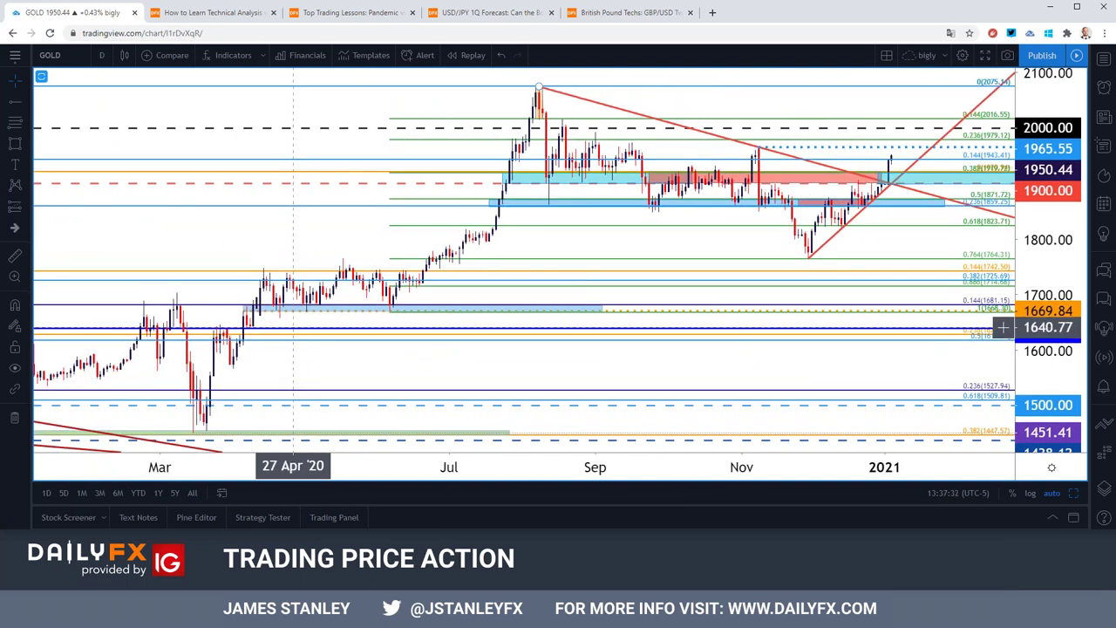
pyautogui.scroll(-3, 292, 325)
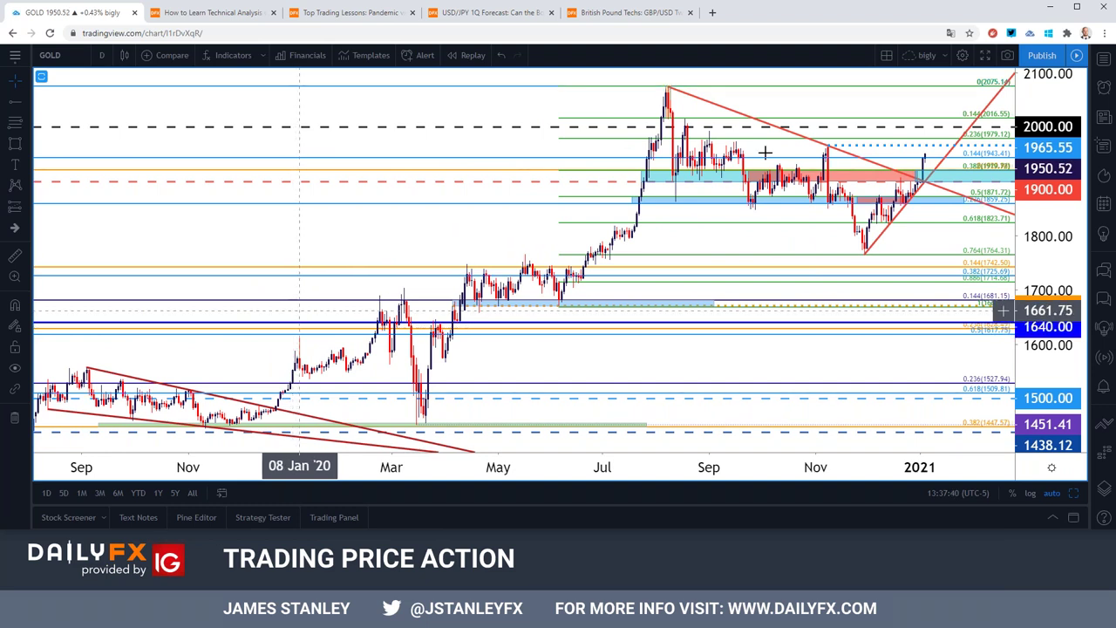
# Step: In a new tab, search for the 'top trade idea 2020 daily' gold article by its author
pyautogui.click(712, 13)
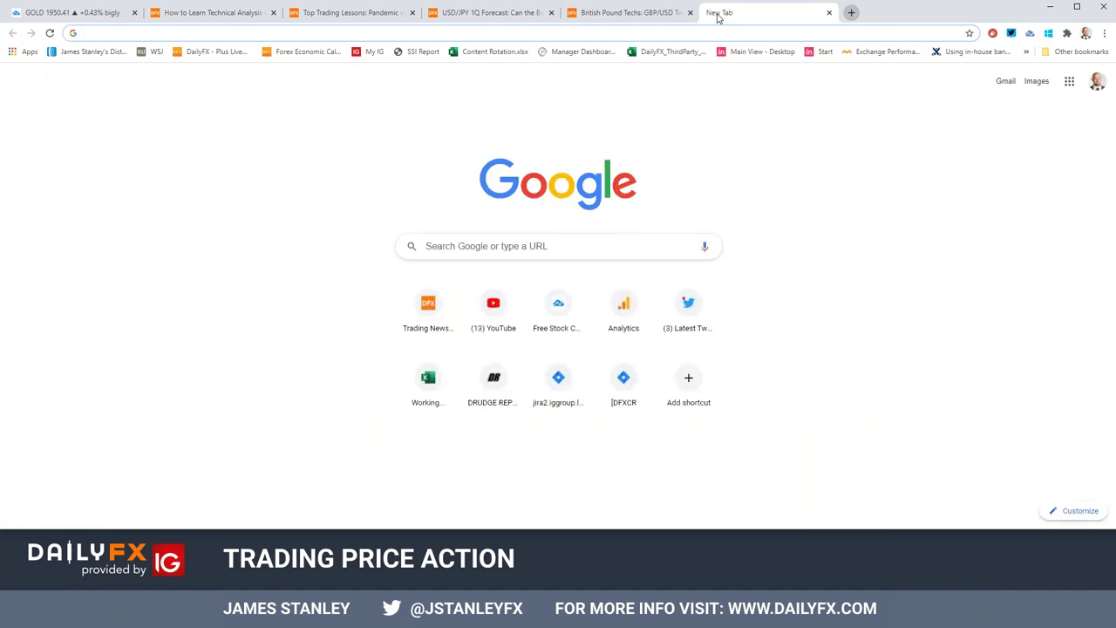
pyautogui.write('top trade idea 2020 daily')
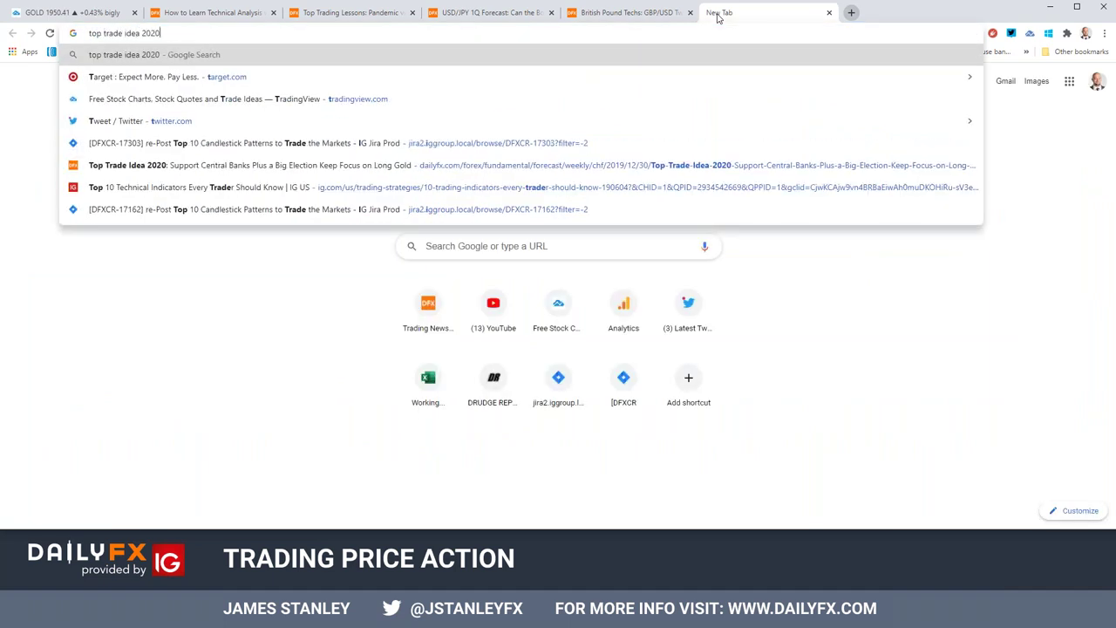
pyautogui.write('james ')
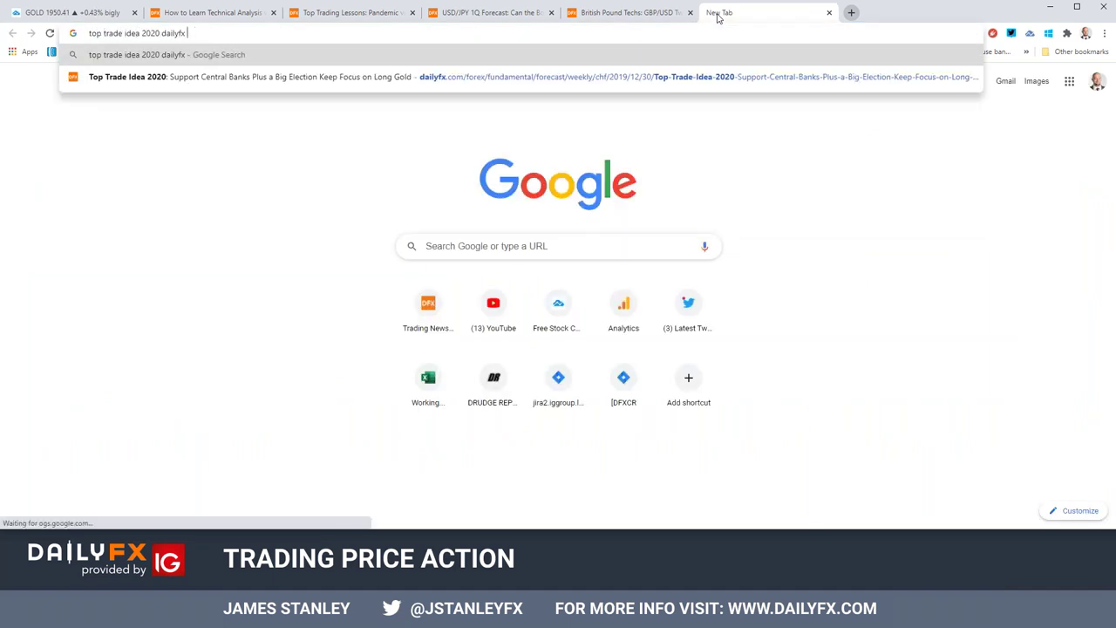
pyautogui.write('stanley')
pyautogui.press('Return')
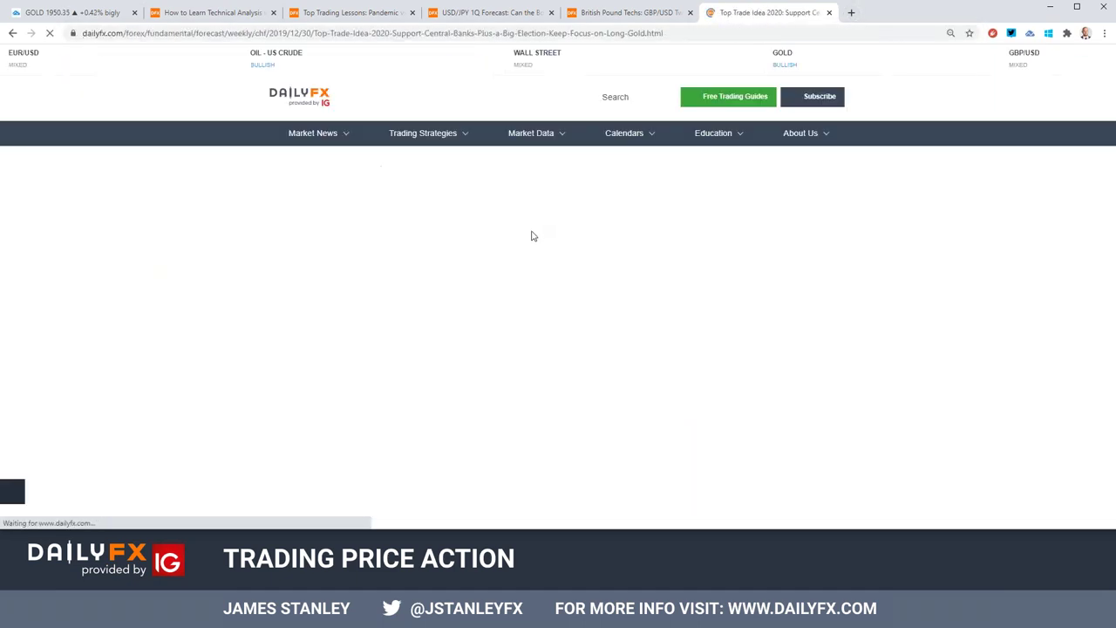
# Step: Read the gold article, highlighting the 1350-1380 range and the 1557 figure
pyautogui.scroll(-3, 521, 247)
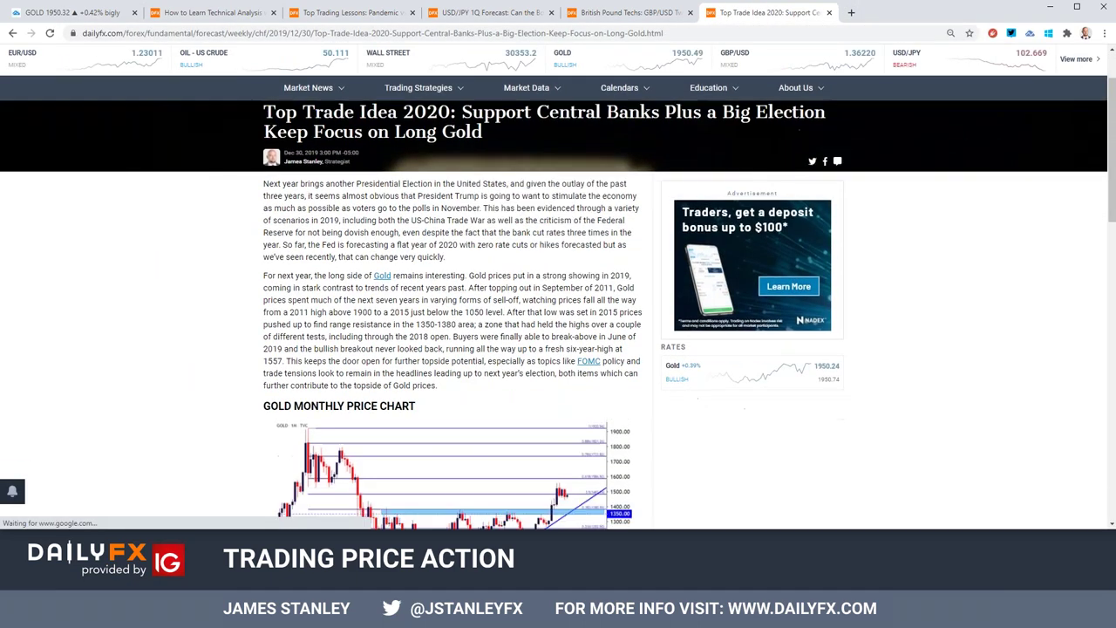
pyautogui.scroll(3, 521, 247)
pyautogui.scroll(-1, 521, 247)
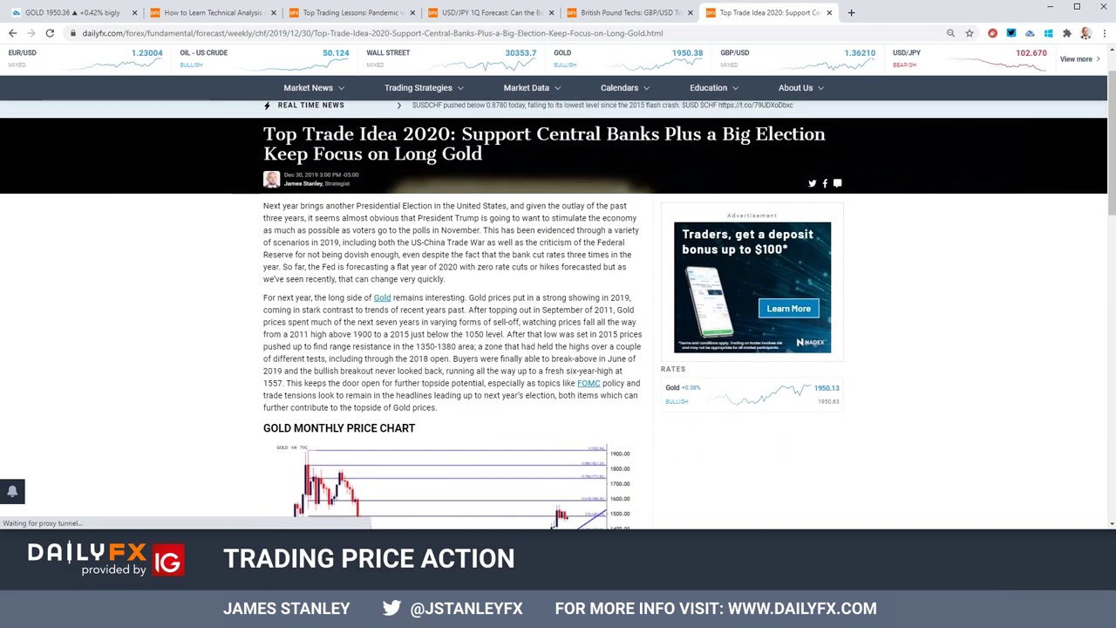
pyautogui.moveTo(416, 346); pyautogui.dragTo(455, 346)
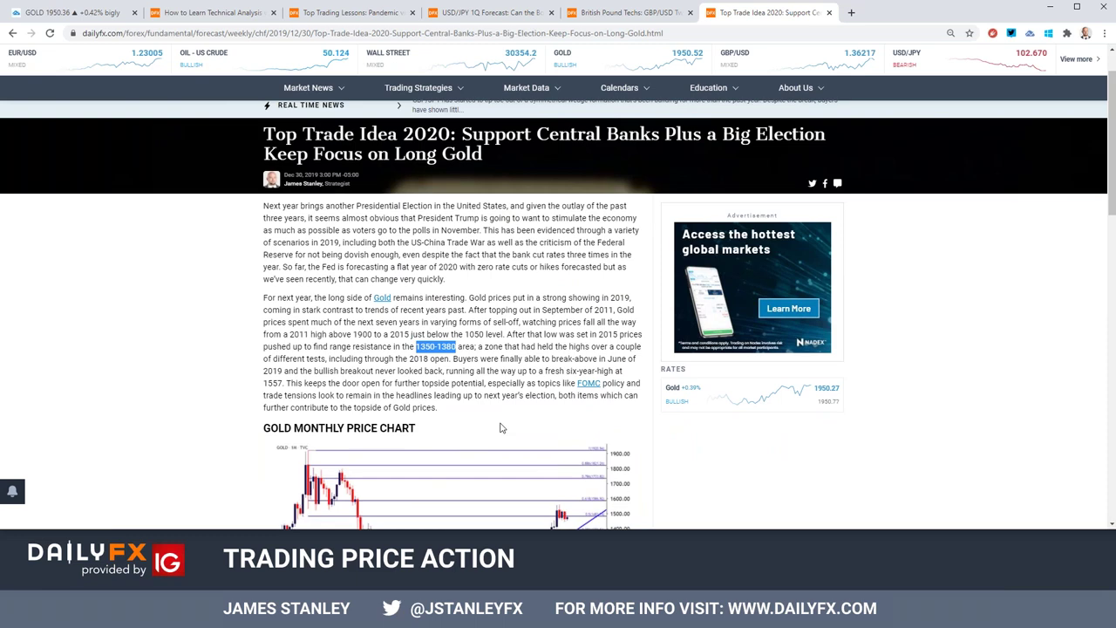
pyautogui.doubleClick(273, 383)
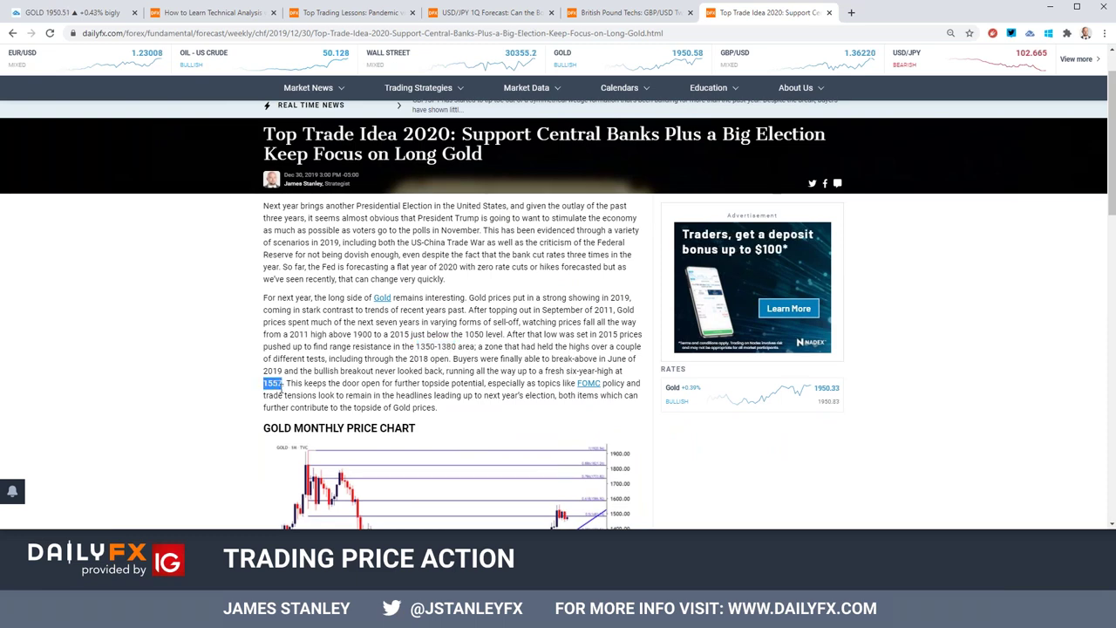
pyautogui.scroll(-5, 446, 393)
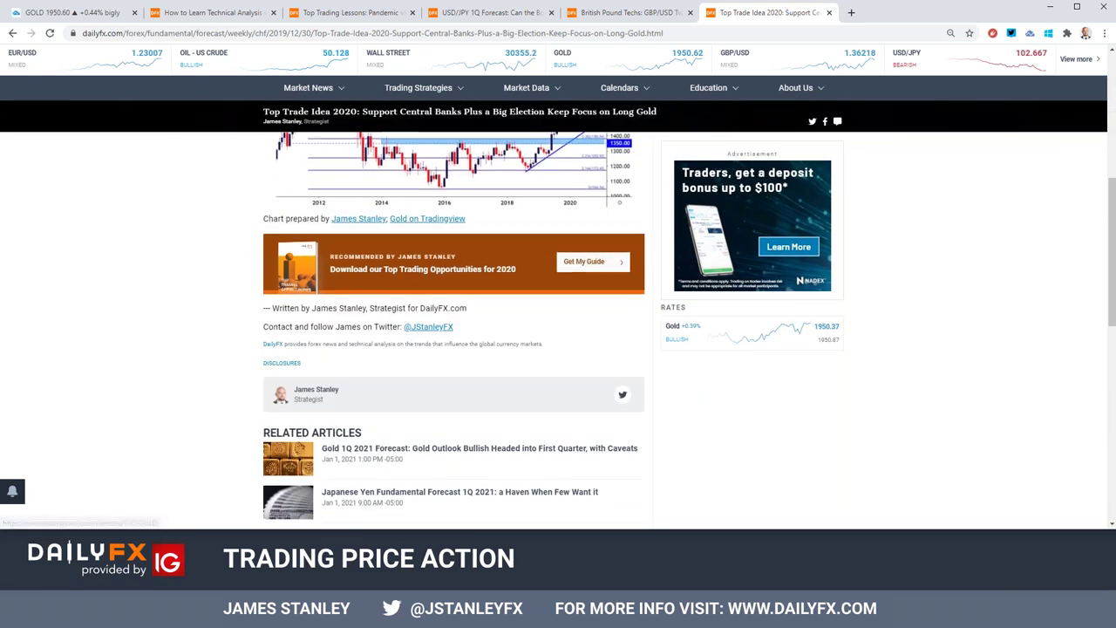
pyautogui.scroll(6, 446, 392)
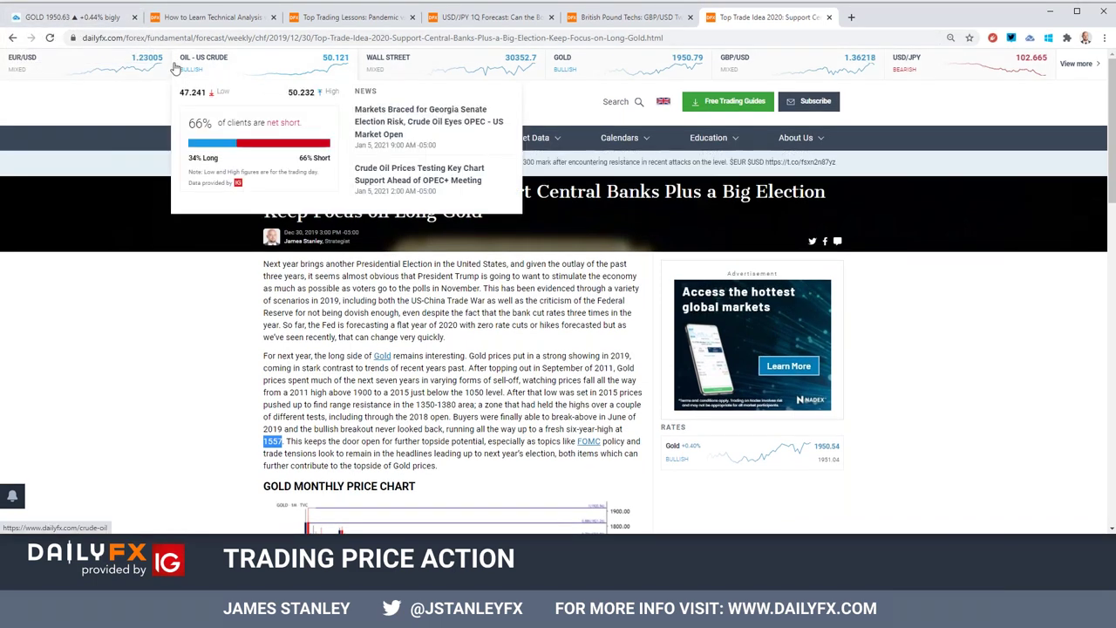
# Step: Skim the USD/JPY forecast and Top Trading Lessons tabs, highlight a sentence, then return to GOLD
pyautogui.click(455, 18)
pyautogui.moveTo(418, 222)
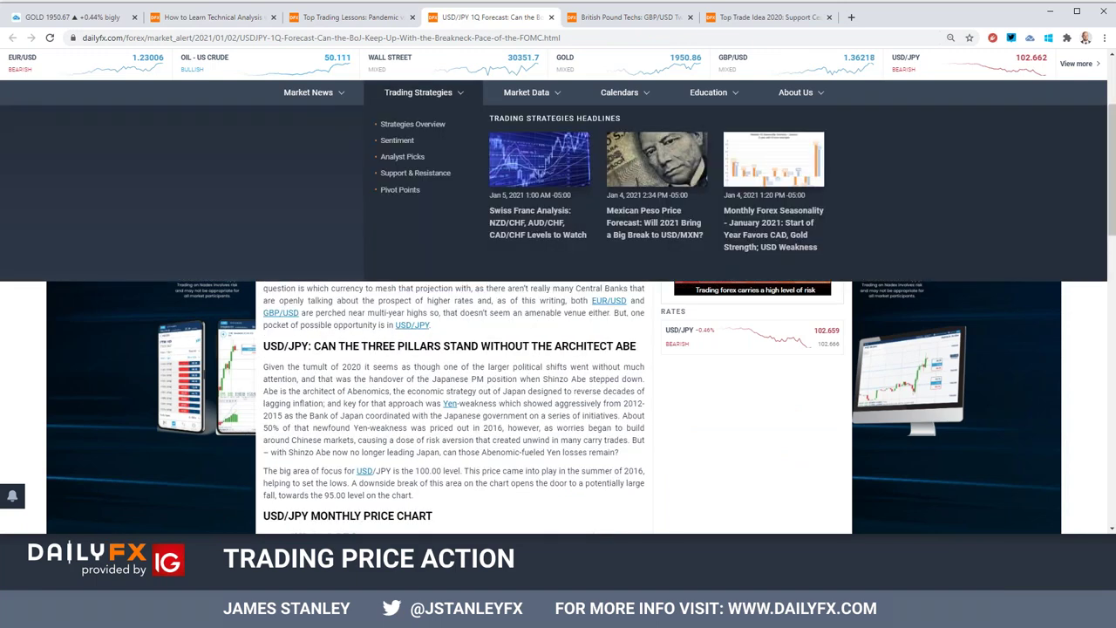
pyautogui.scroll(3, 418, 359)
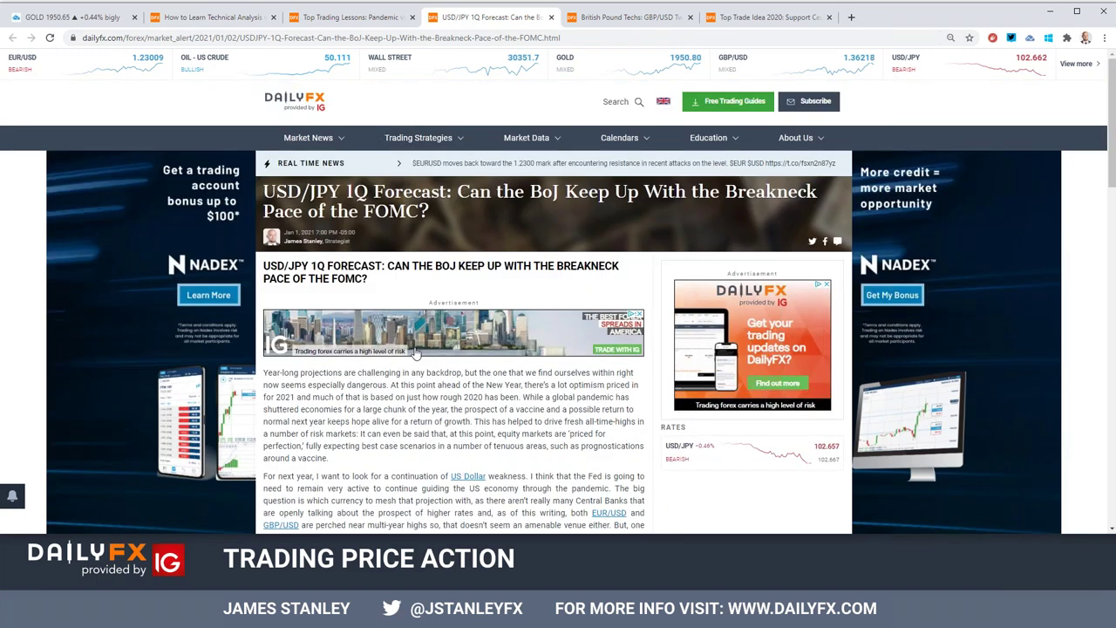
pyautogui.click(353, 18)
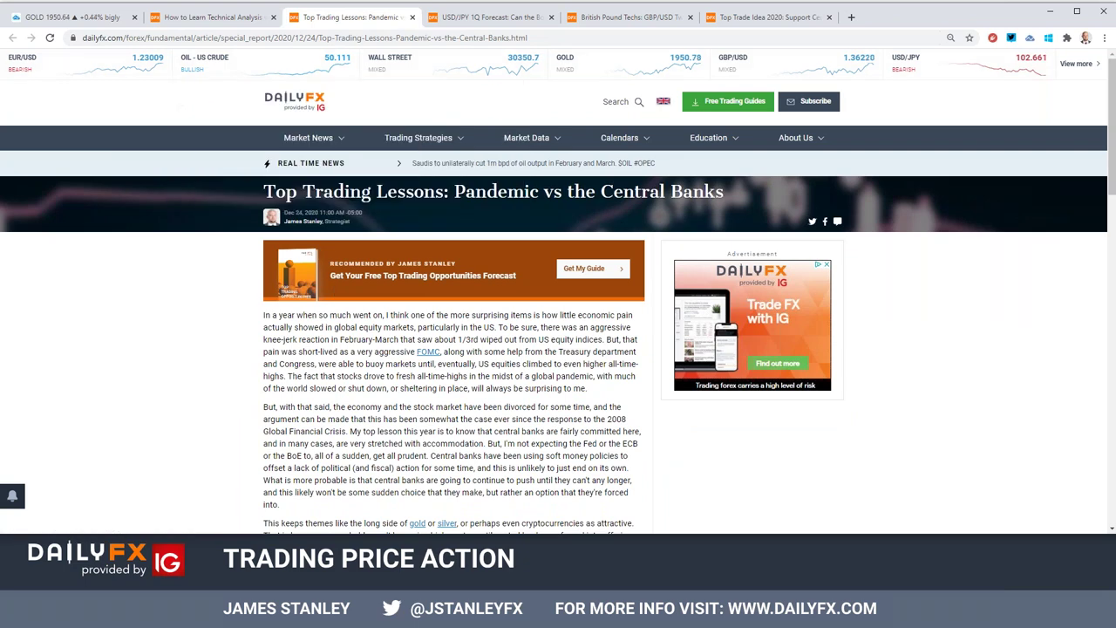
pyautogui.scroll(-2, 296, 363)
pyautogui.moveTo(263, 381); pyautogui.dragTo(597, 384)
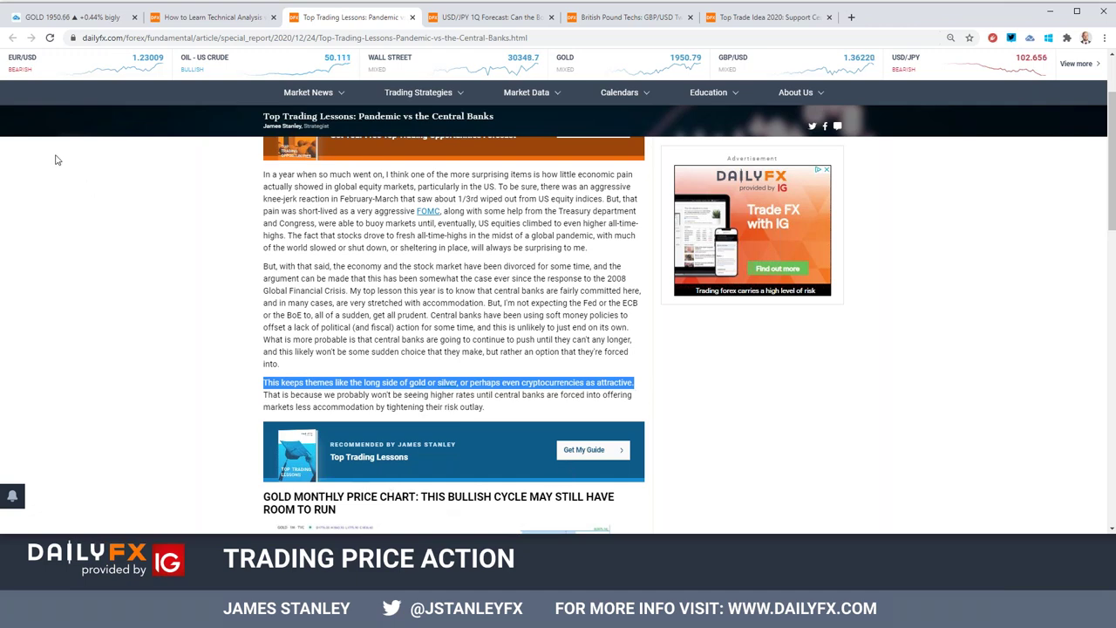
pyautogui.click(104, 20)
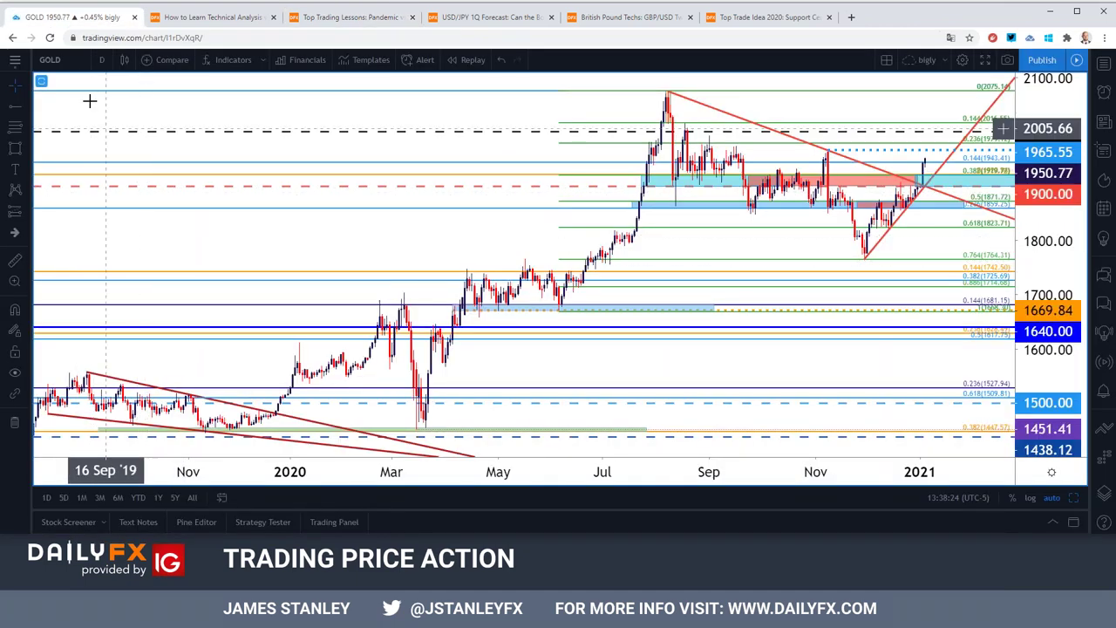
# Step: View the gold chart on 4-hour candles
pyautogui.click(101, 60)
pyautogui.click(141, 367)
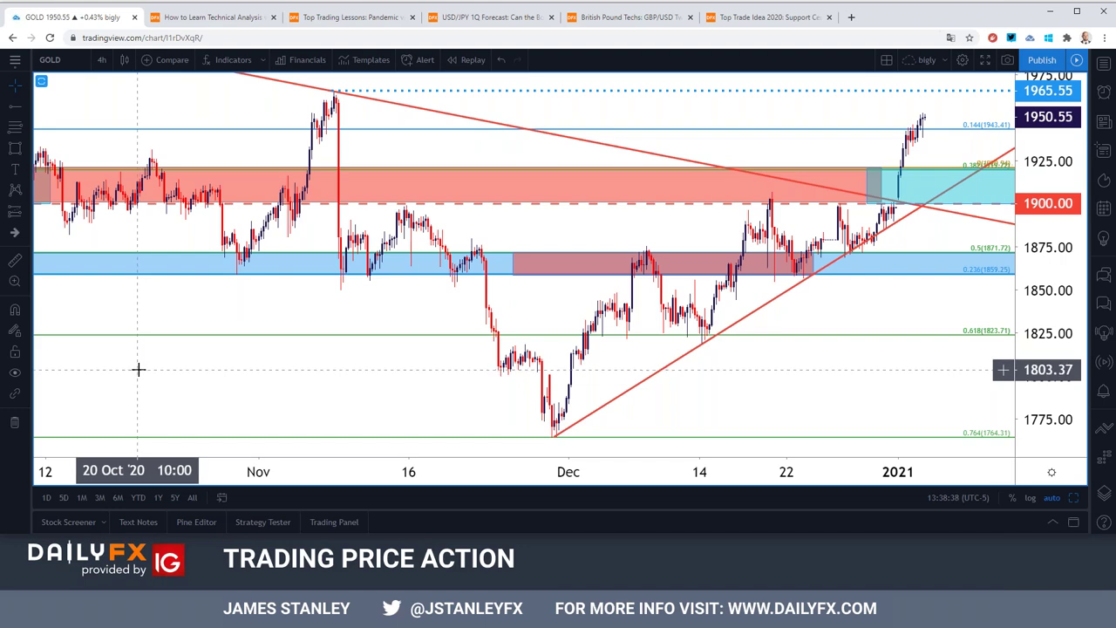
pyautogui.scroll(-5, 138, 368)
pyautogui.scroll(4, 138, 368)
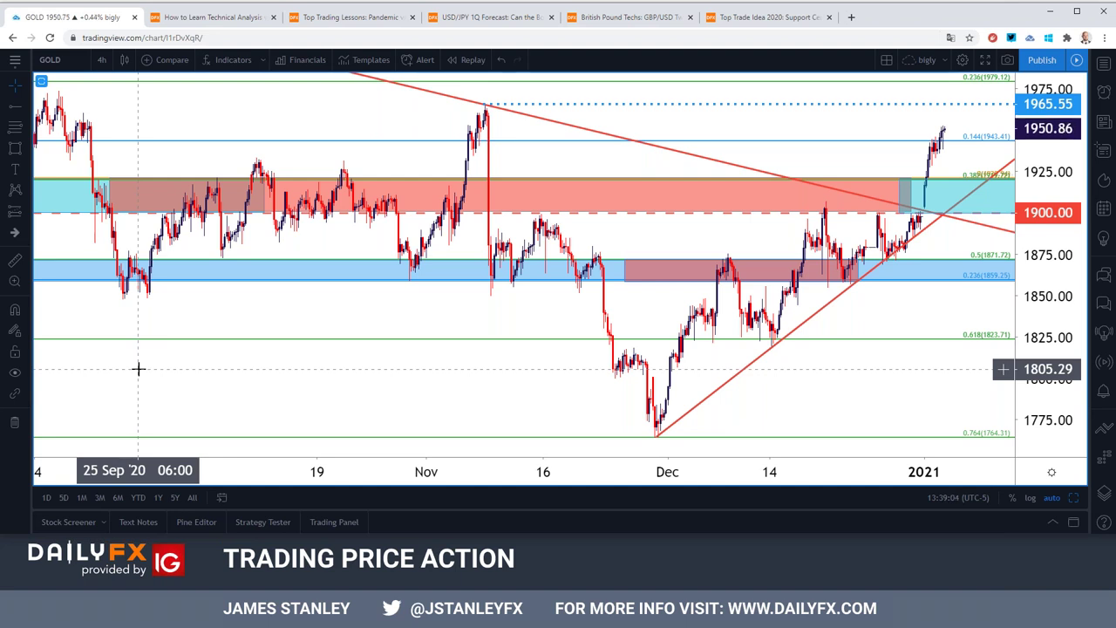
# Step: Return the gold chart to daily candles and adjust the zoom
pyautogui.click(101, 59)
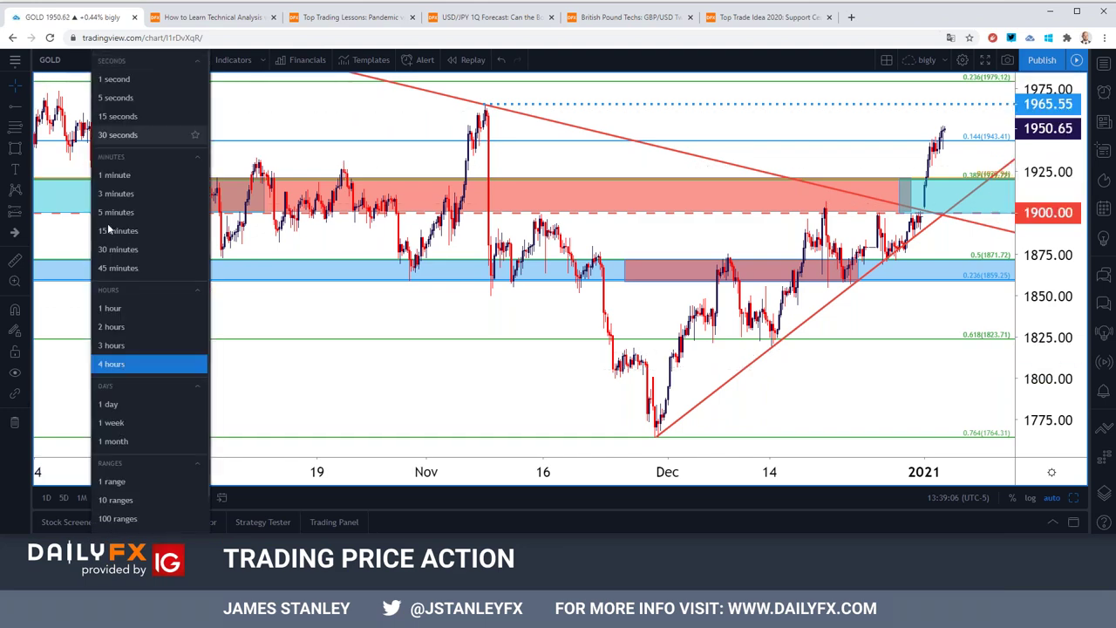
pyautogui.click(115, 404)
pyautogui.scroll(5, 174, 343)
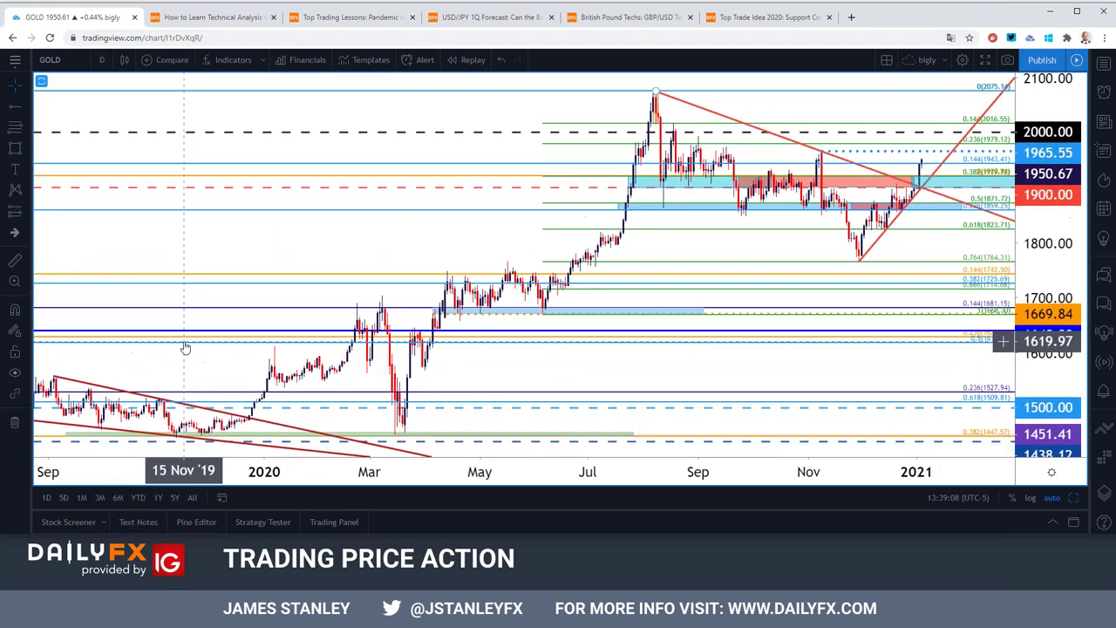
pyautogui.scroll(-4, 183, 345)
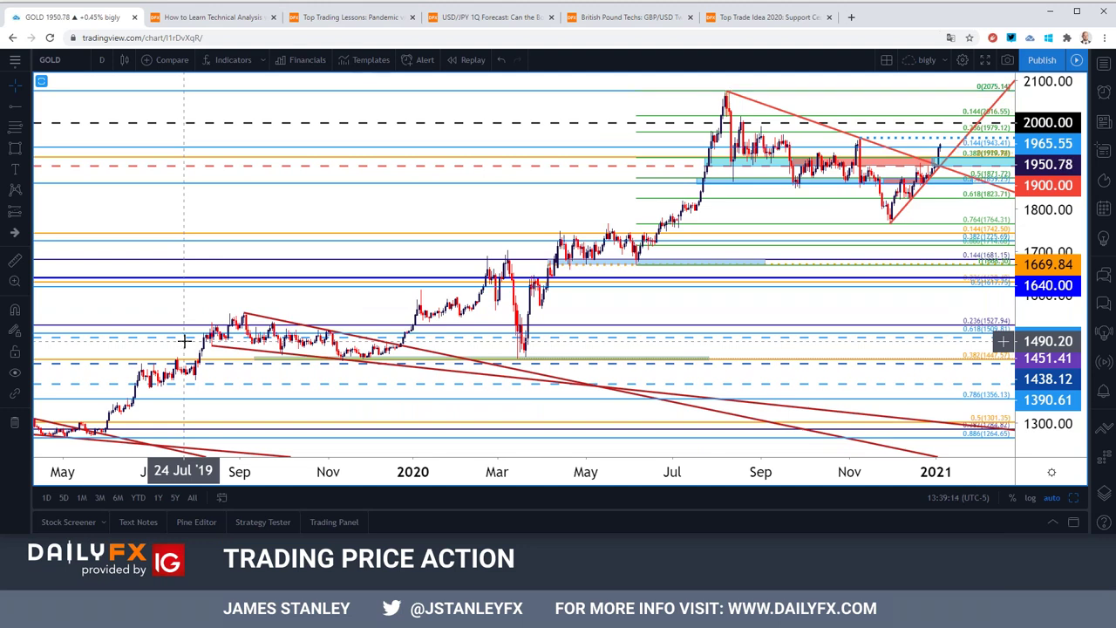
pyautogui.scroll(-3, 183, 343)
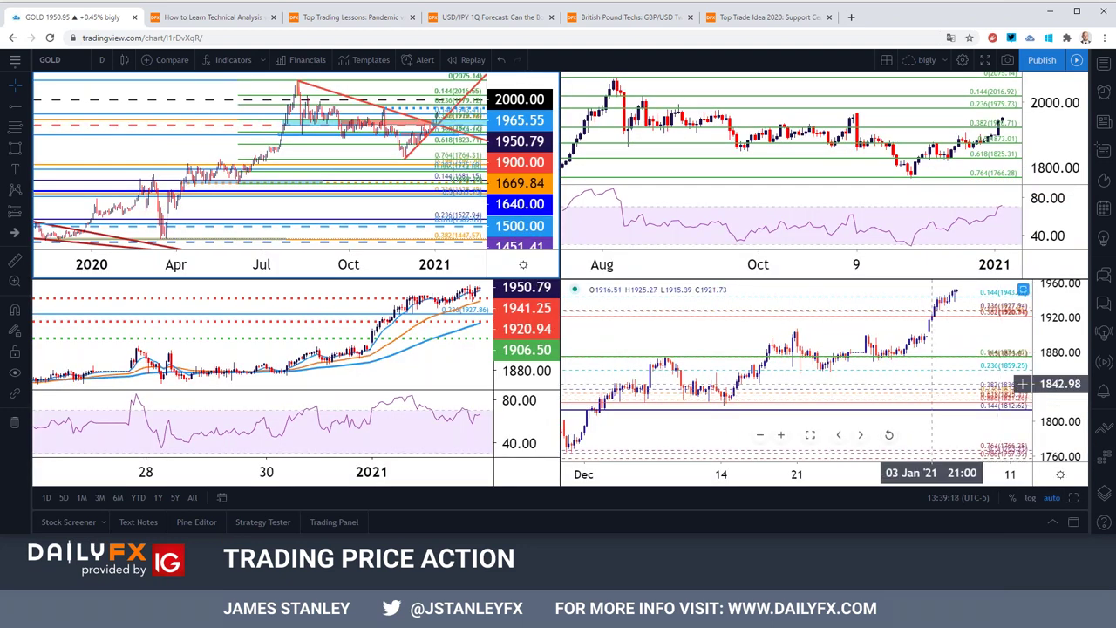
# Step: Maximize the top-right daily Fib gold chart and switch it to 1-week candles
pyautogui.click(874, 330)
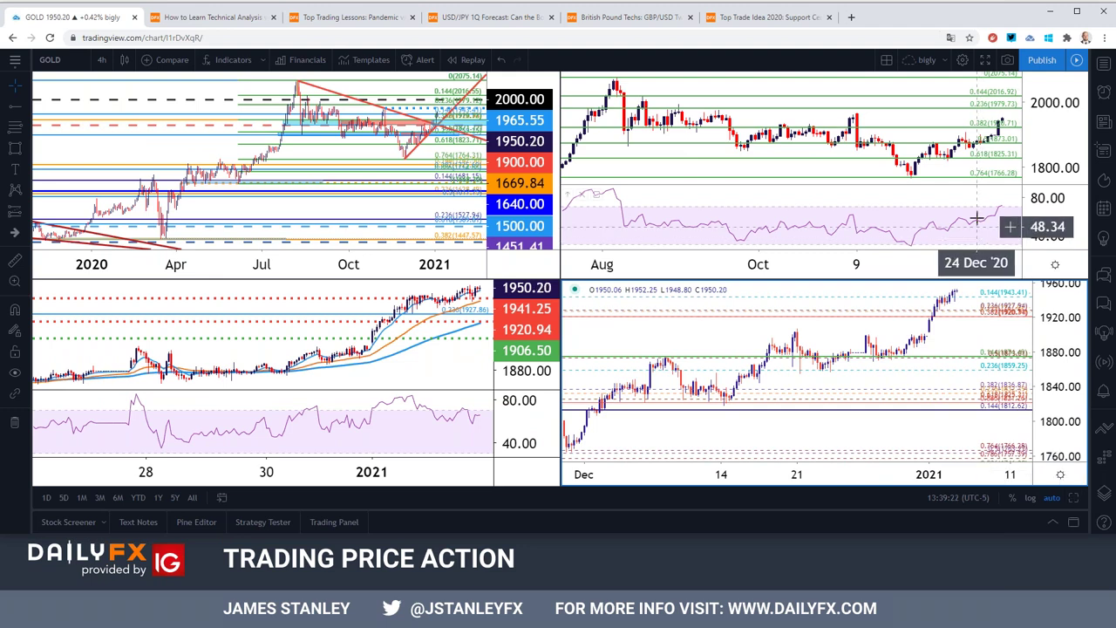
pyautogui.click(984, 166)
pyautogui.click(1074, 496)
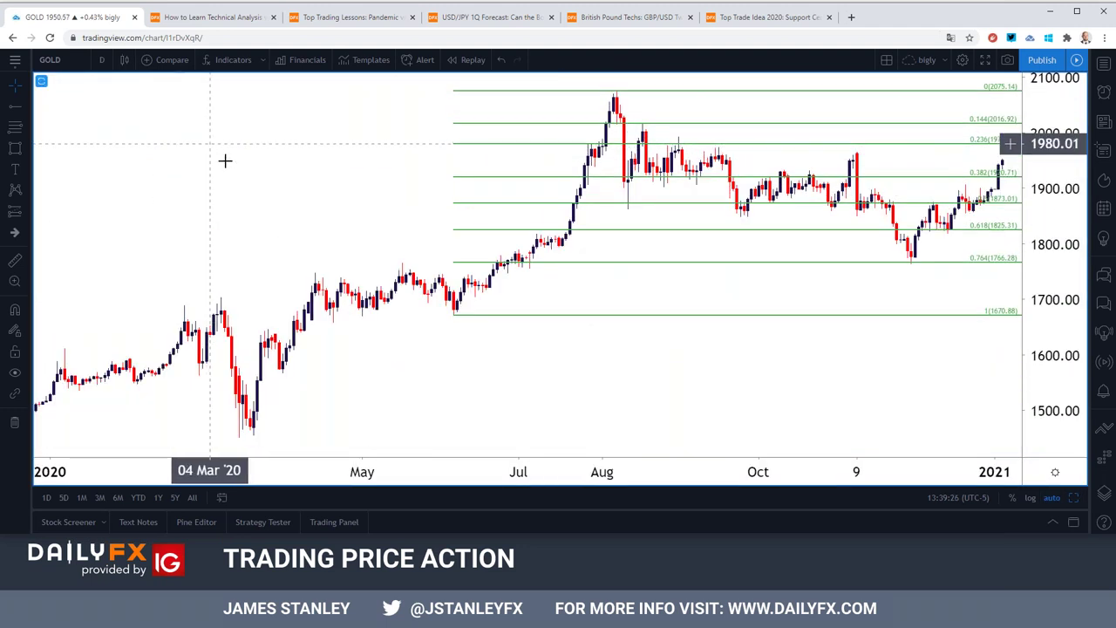
pyautogui.click(101, 60)
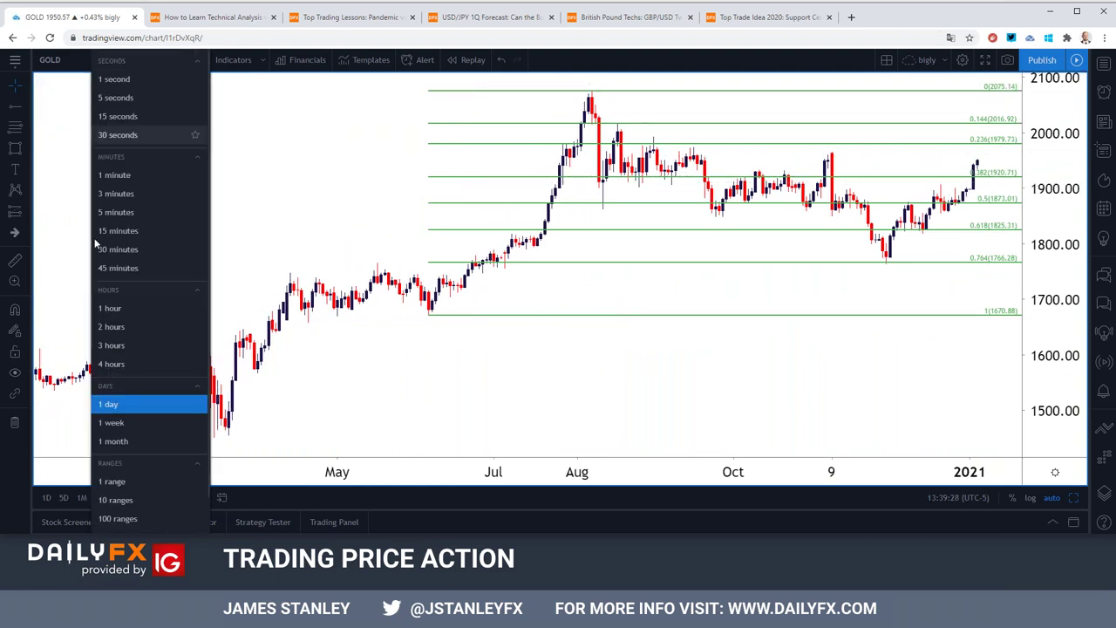
pyautogui.click(139, 422)
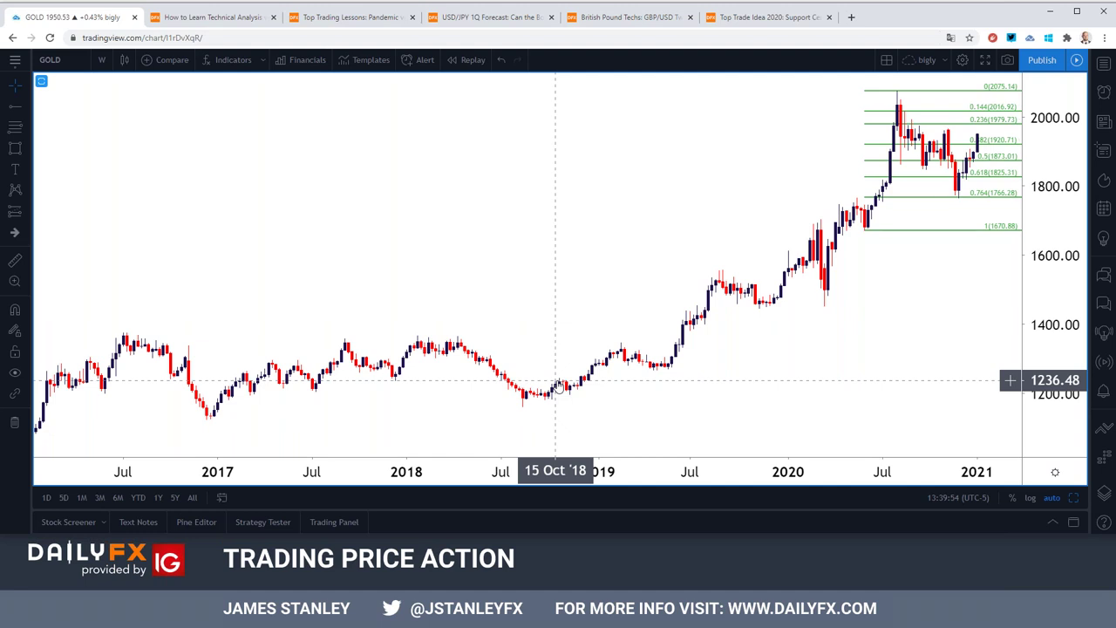
# Step: Draw shaded rectangles over the September 2018 rally and the mid-2019 rally
pyautogui.click(26, 149)
pyautogui.click(62, 219)
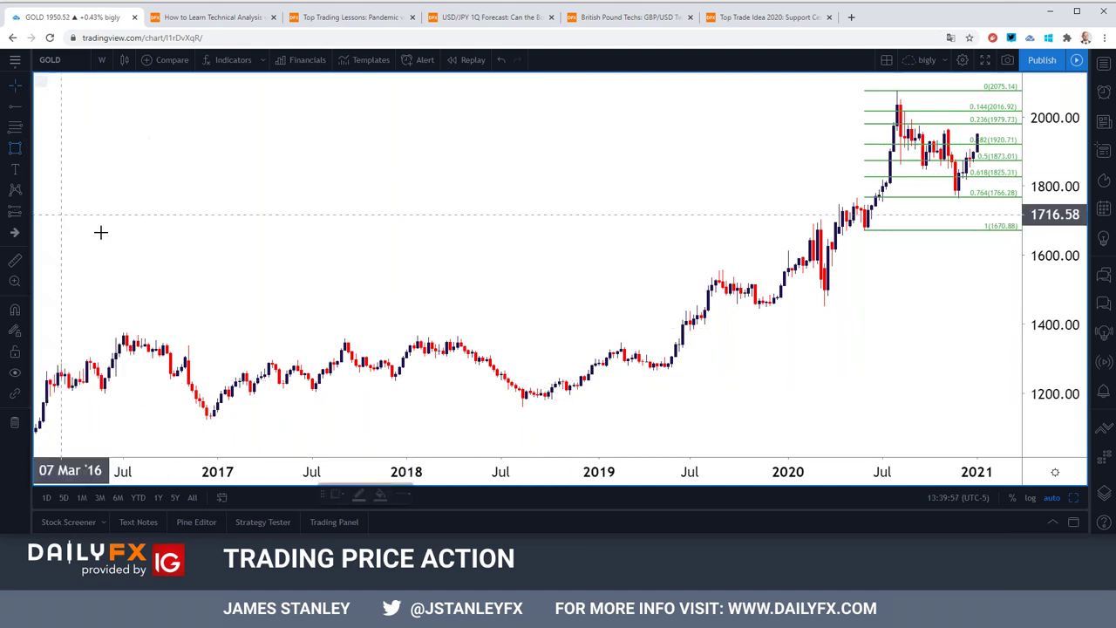
pyautogui.click(541, 400)
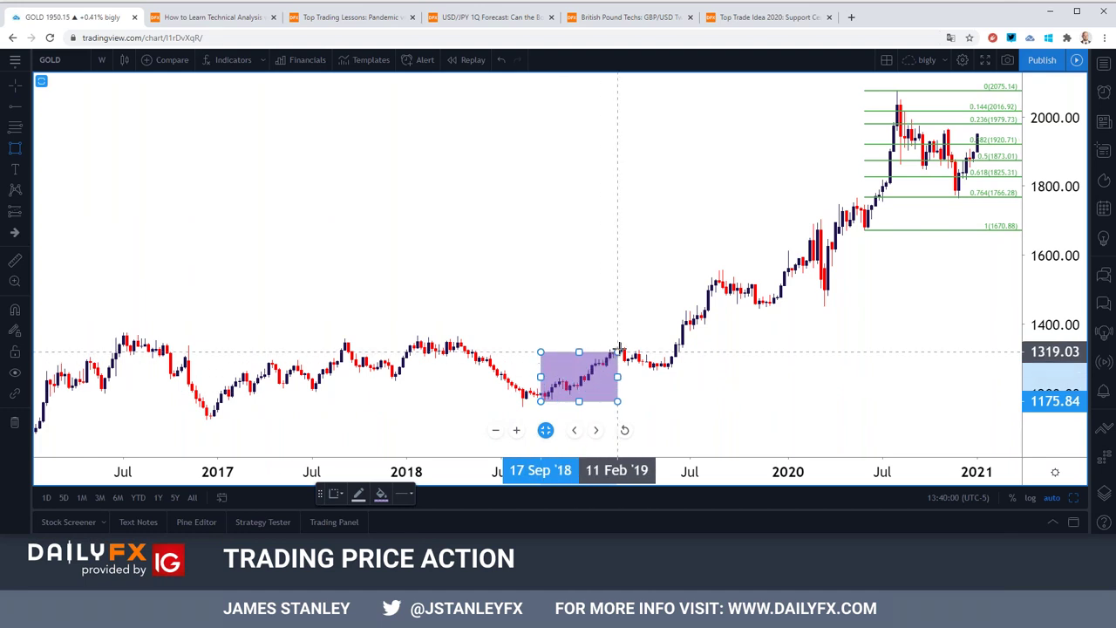
pyautogui.click(577, 302)
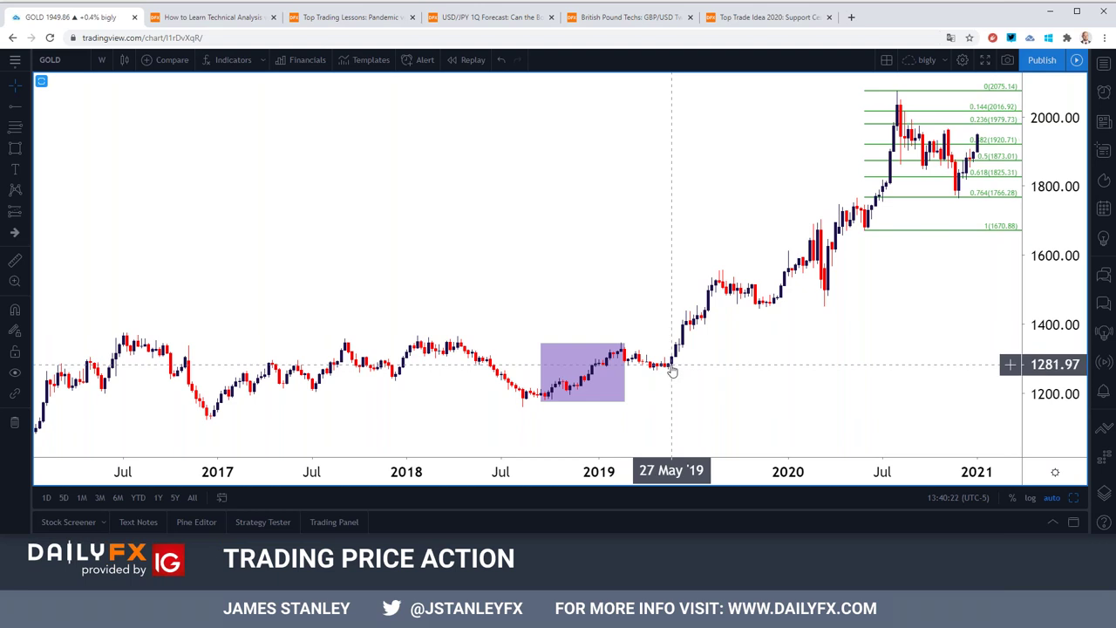
pyautogui.click(24, 148)
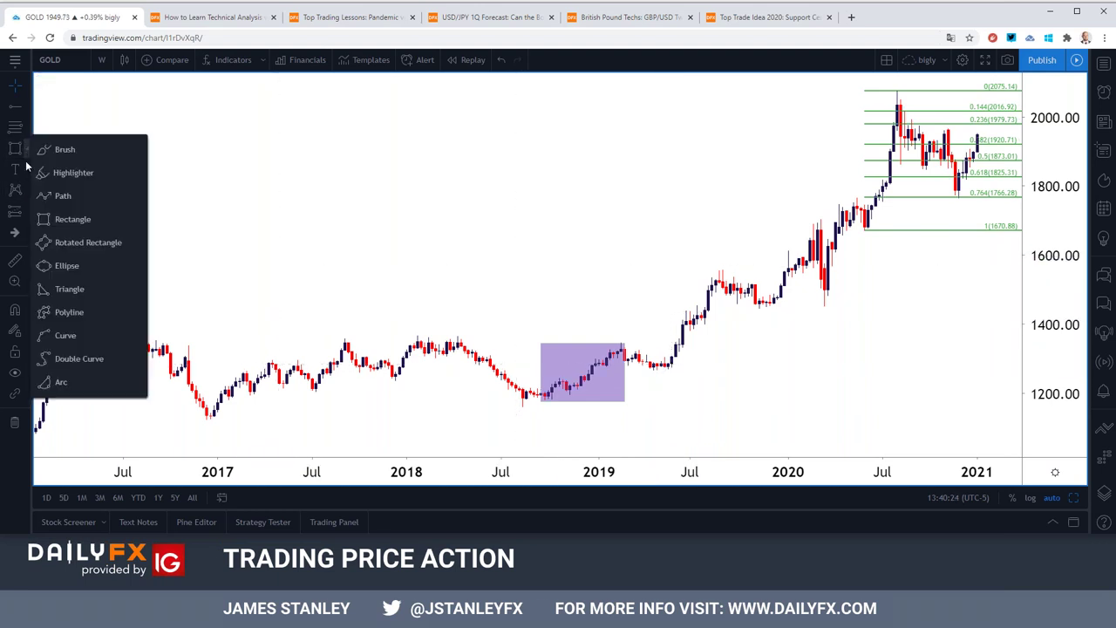
pyautogui.click(70, 216)
pyautogui.moveTo(665, 368); pyautogui.dragTo(722, 270)
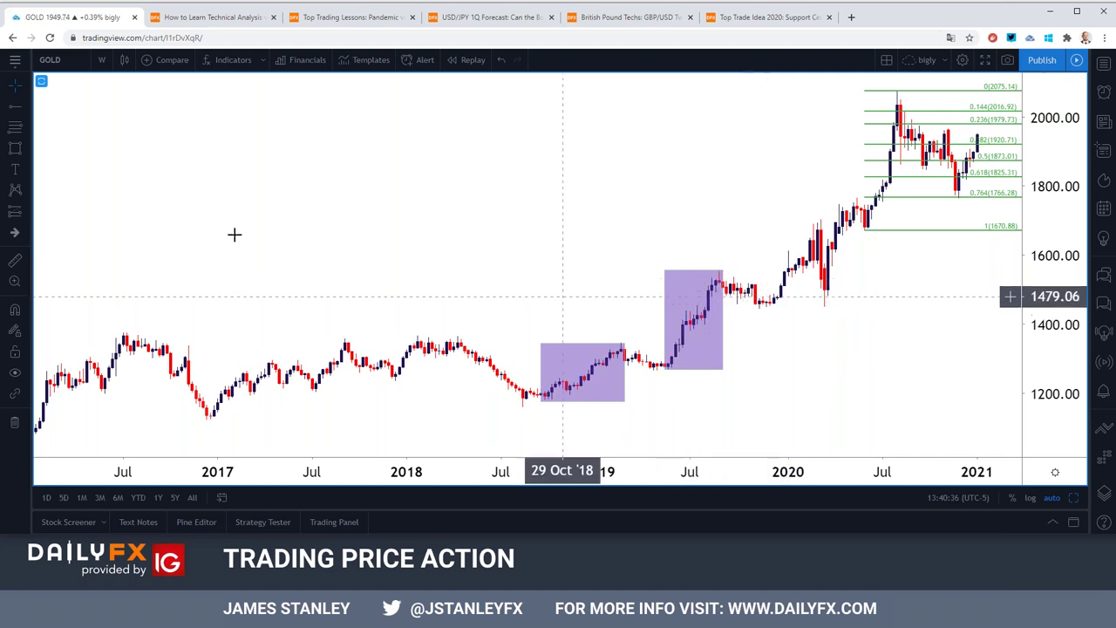
# Step: Draw a third shaded rectangle over the late-2019 to early-2020 rally
pyautogui.click(26, 148)
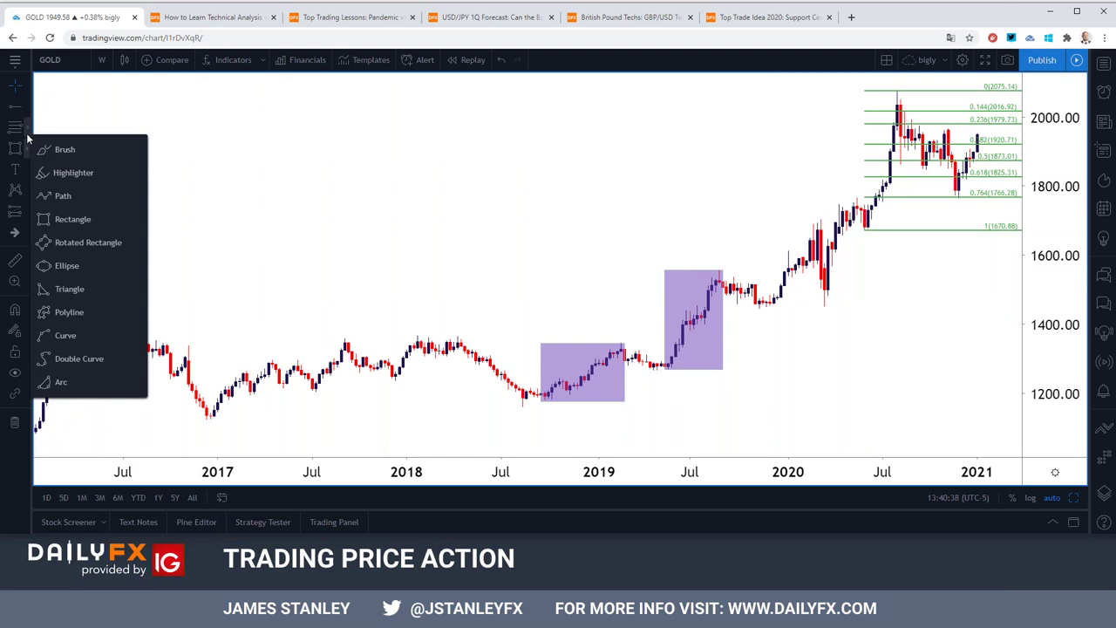
pyautogui.click(30, 154)
pyautogui.click(30, 155)
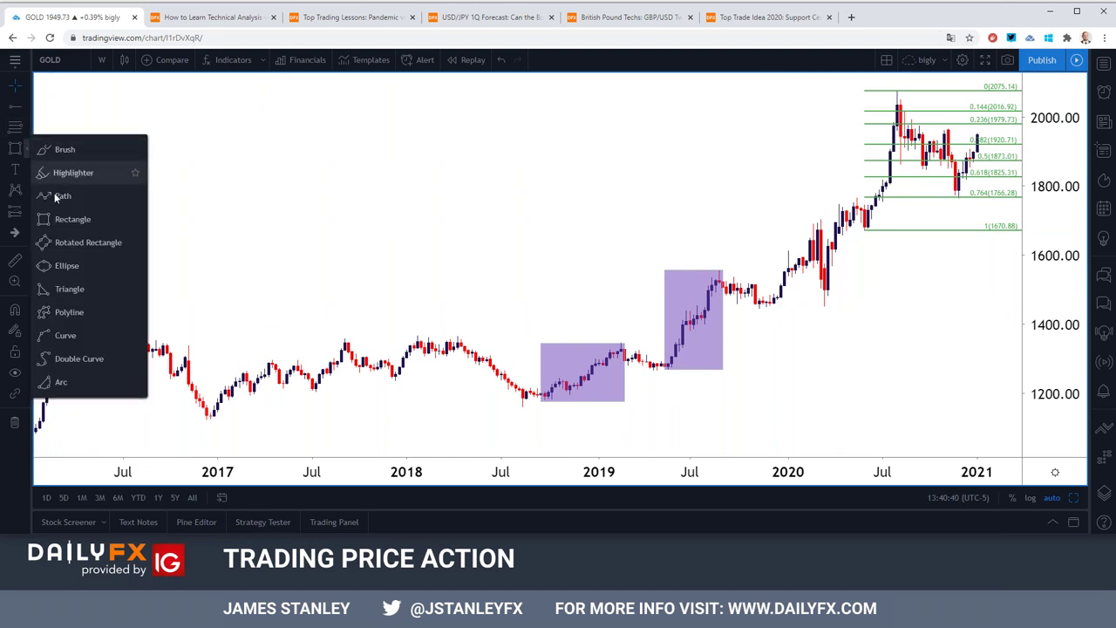
pyautogui.click(70, 219)
pyautogui.moveTo(773, 306)
pyautogui.mouseDown()
pyautogui.moveTo(805, 265)
pyautogui.moveTo(813, 222)
pyautogui.mouseUp()
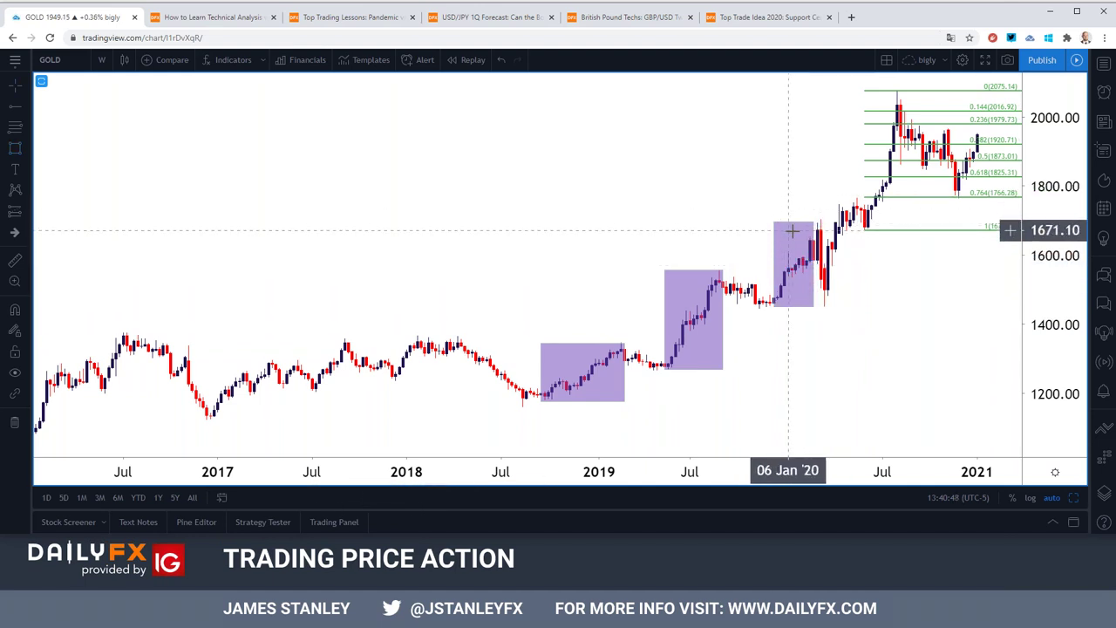
pyautogui.click(817, 235)
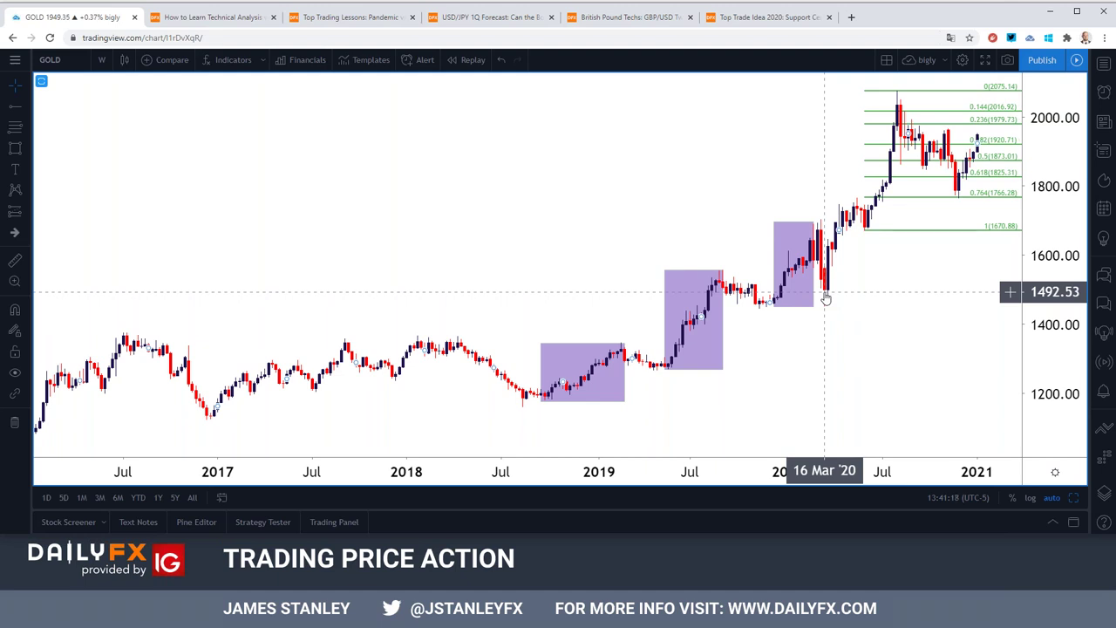
# Step: Zoom into recent years and set the gold chart to 1-day candles
pyautogui.scroll(5, 825, 299)
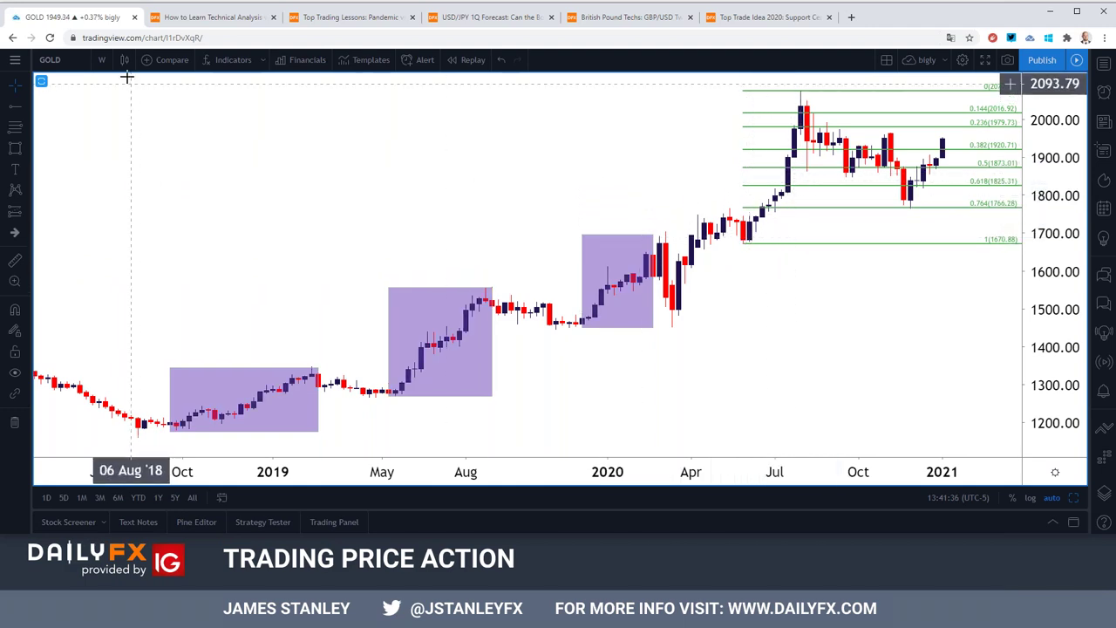
pyautogui.click(101, 59)
pyautogui.click(129, 403)
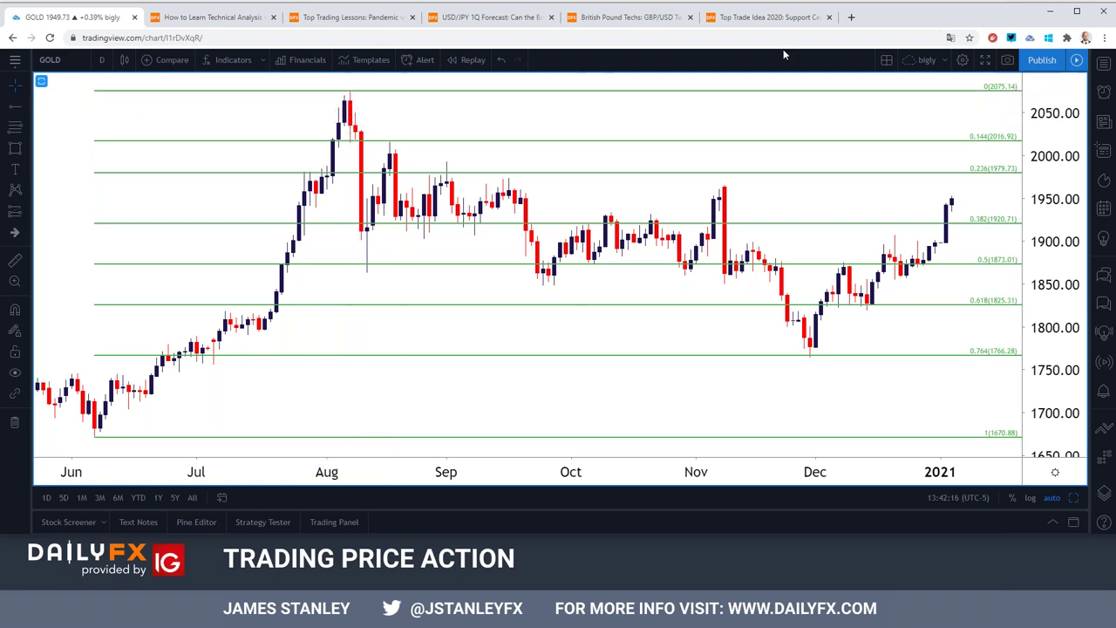
# Step: Search 'gold rally rolls' in a new tab and open the DailyFX article
pyautogui.click(851, 17)
pyautogui.write('go')
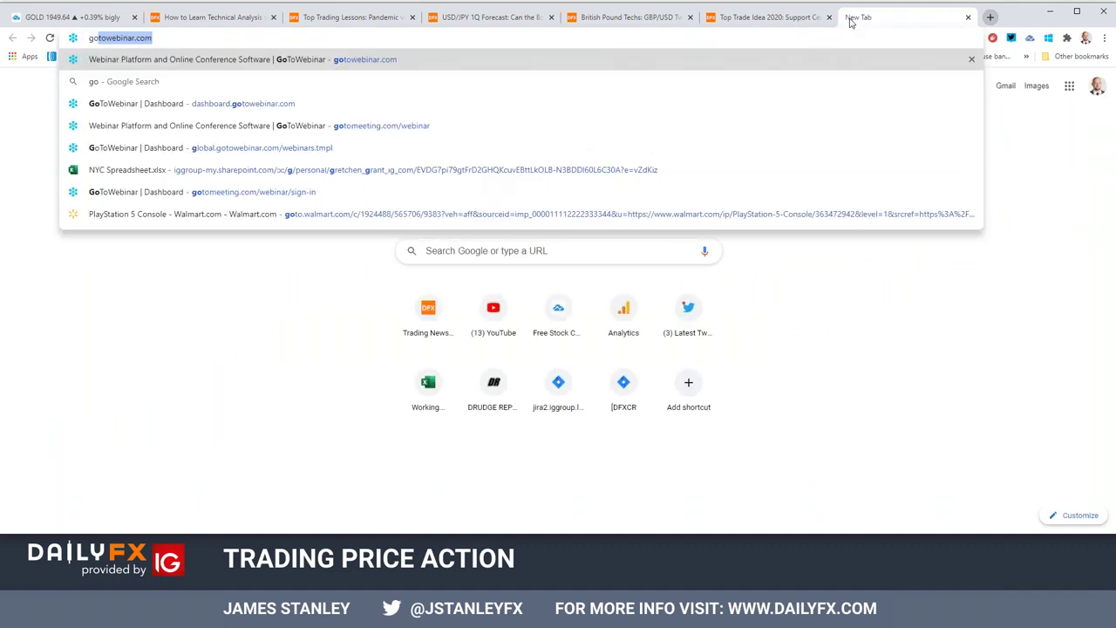
pyautogui.write('ld rally rolls')
pyautogui.press('Return')
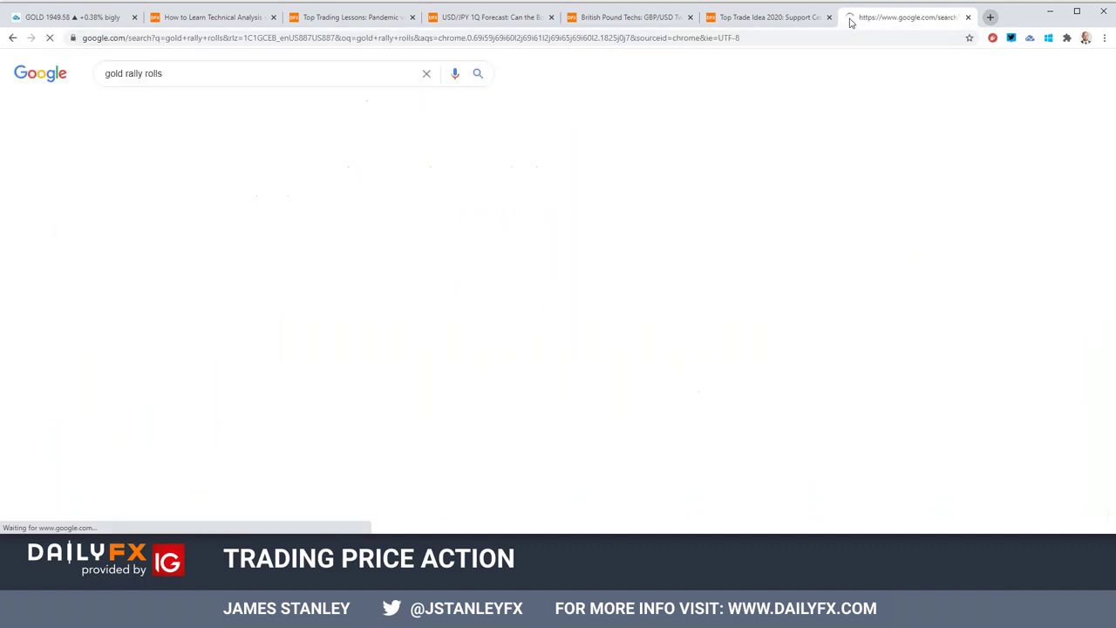
pyautogui.click(427, 175)
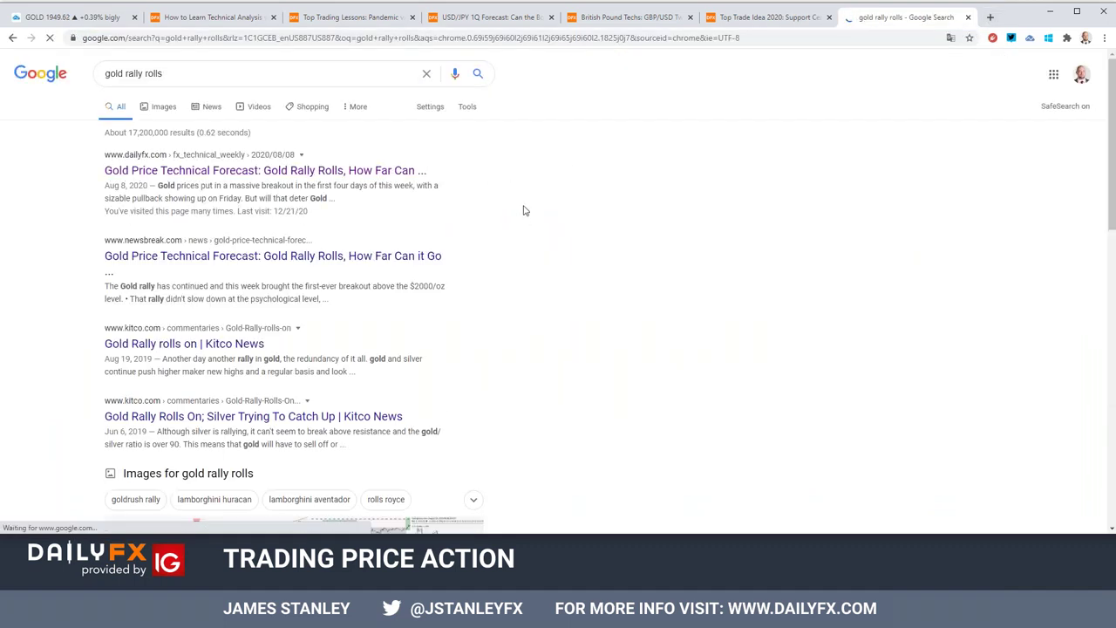
# Step: Scroll down to the article's charts, then return to the TradingView GOLD tab
pyautogui.scroll(-5, 514, 223)
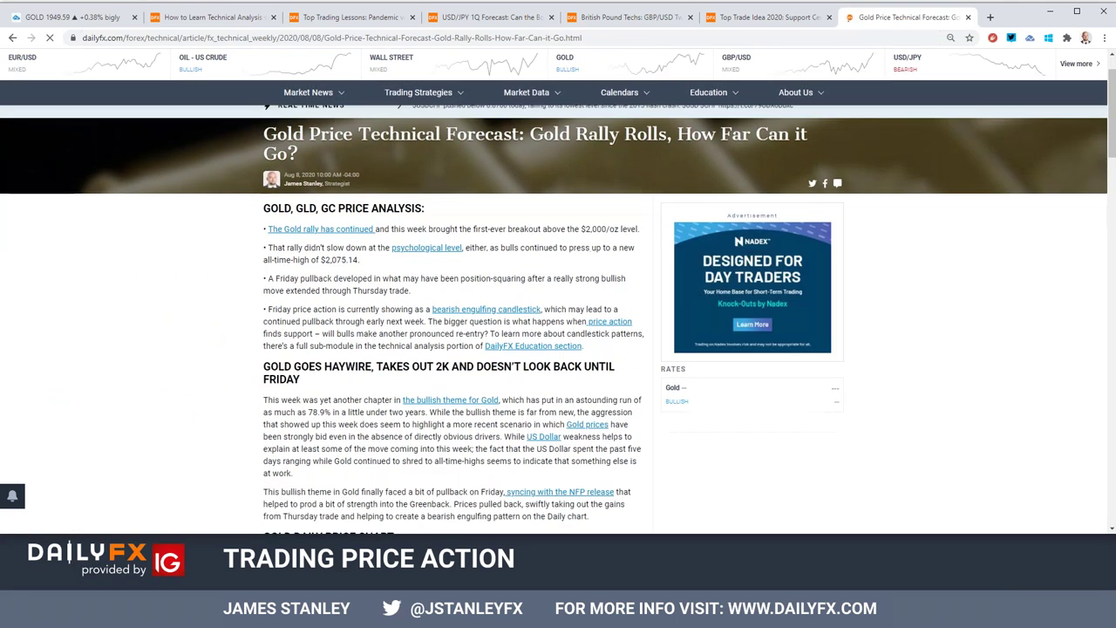
pyautogui.scroll(-1, 554, 218)
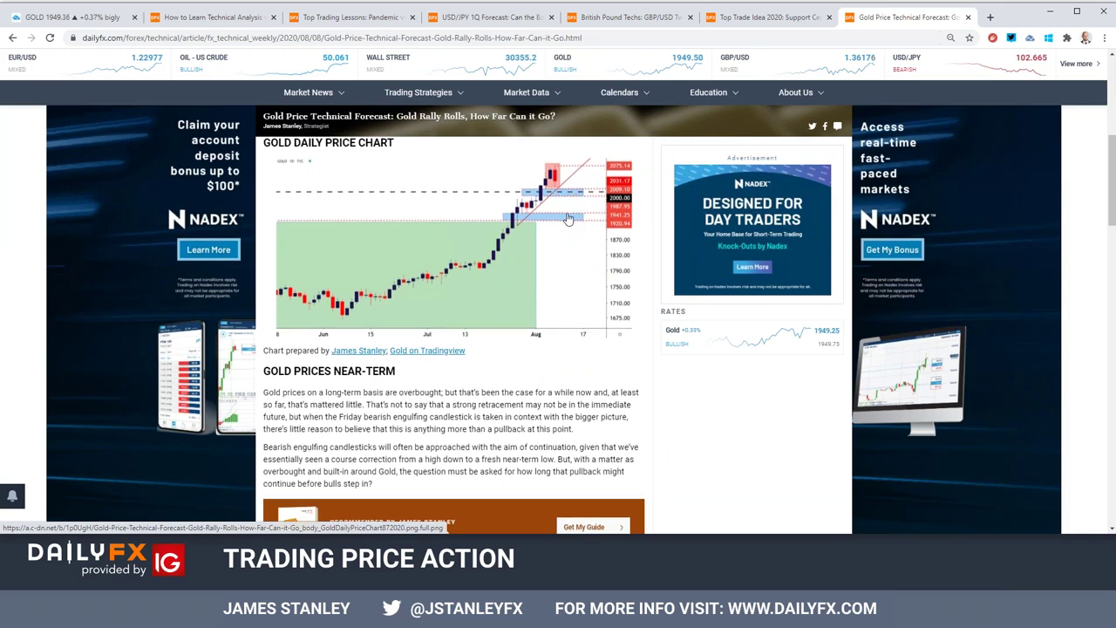
pyautogui.scroll(-5, 567, 218)
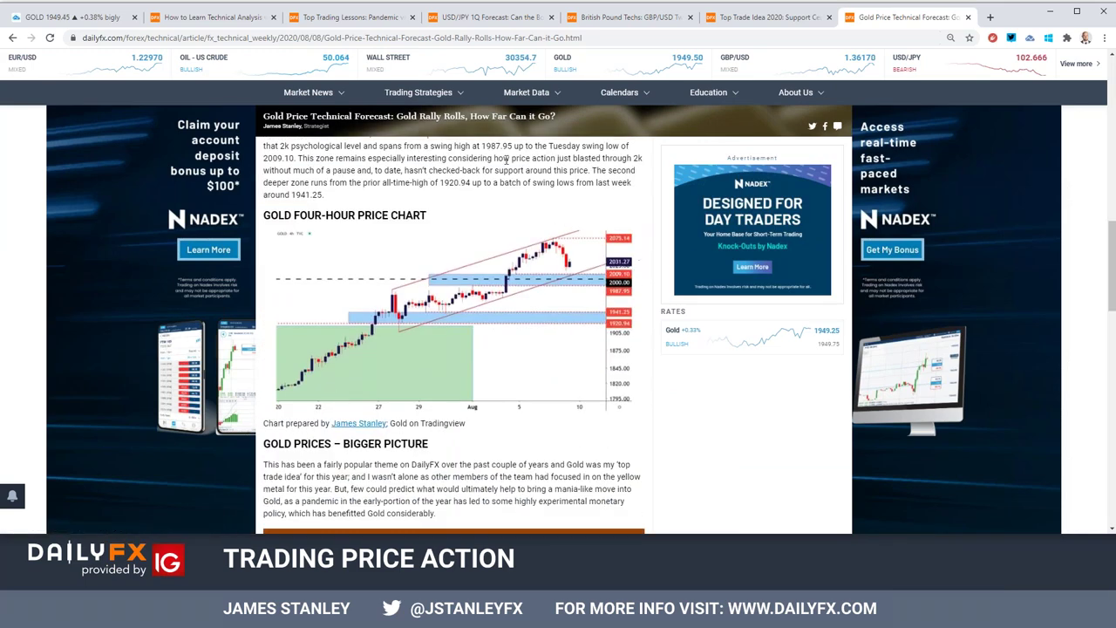
pyautogui.click(52, 16)
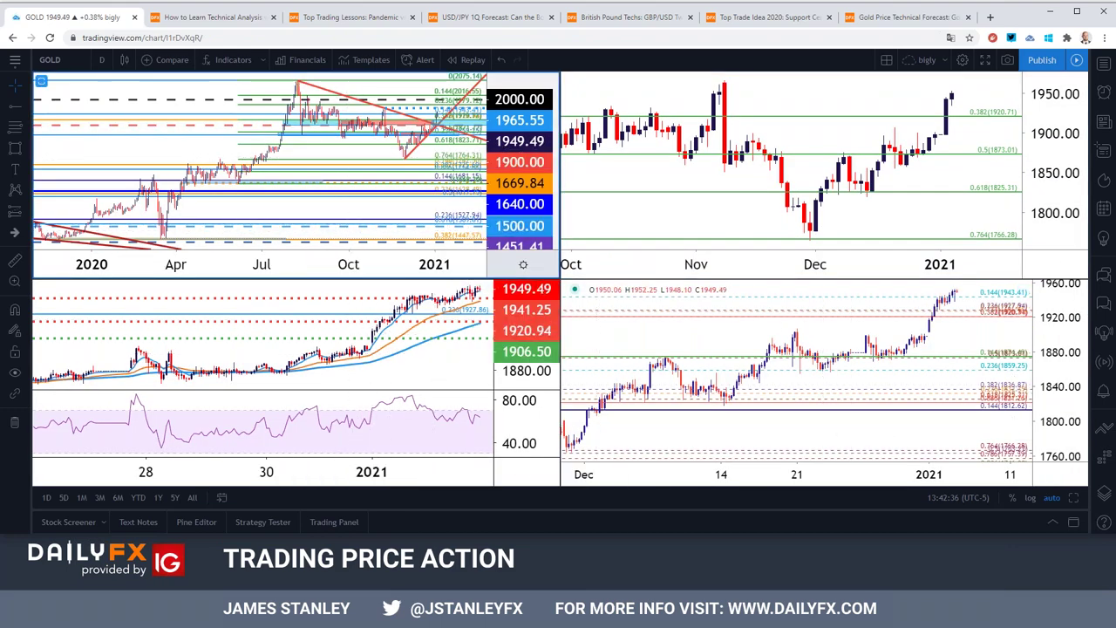
# Step: Maximize the GOLD chart, select the blue 1858 support zone, and switch to 4-hour candles
pyautogui.click(1075, 498)
pyautogui.scroll(5, 639, 283)
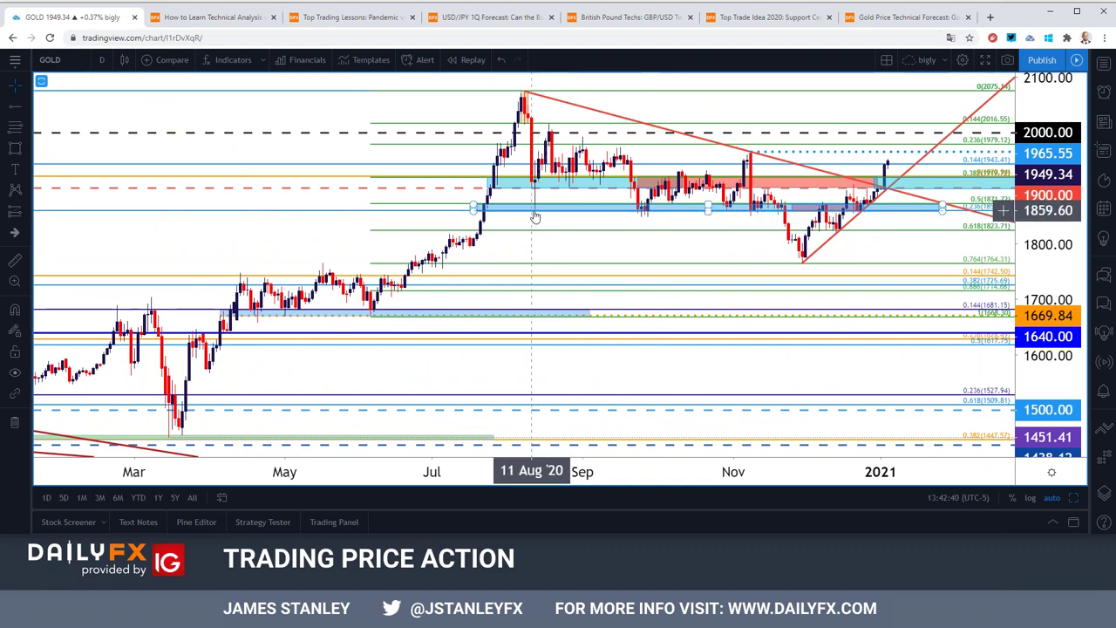
pyautogui.click(535, 216)
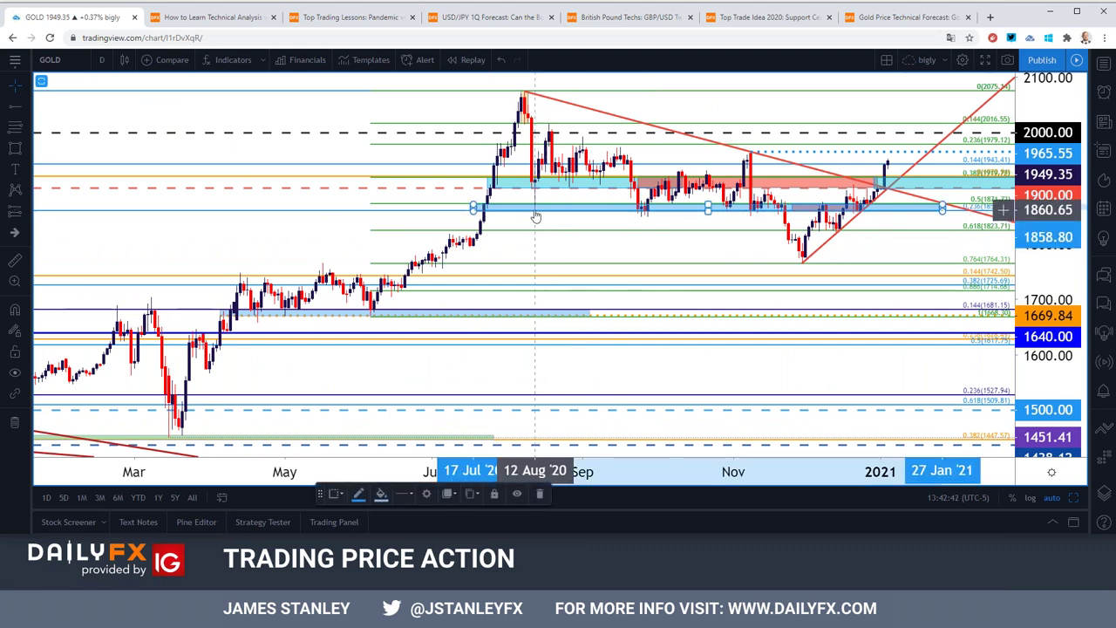
pyautogui.click(101, 59)
pyautogui.click(129, 362)
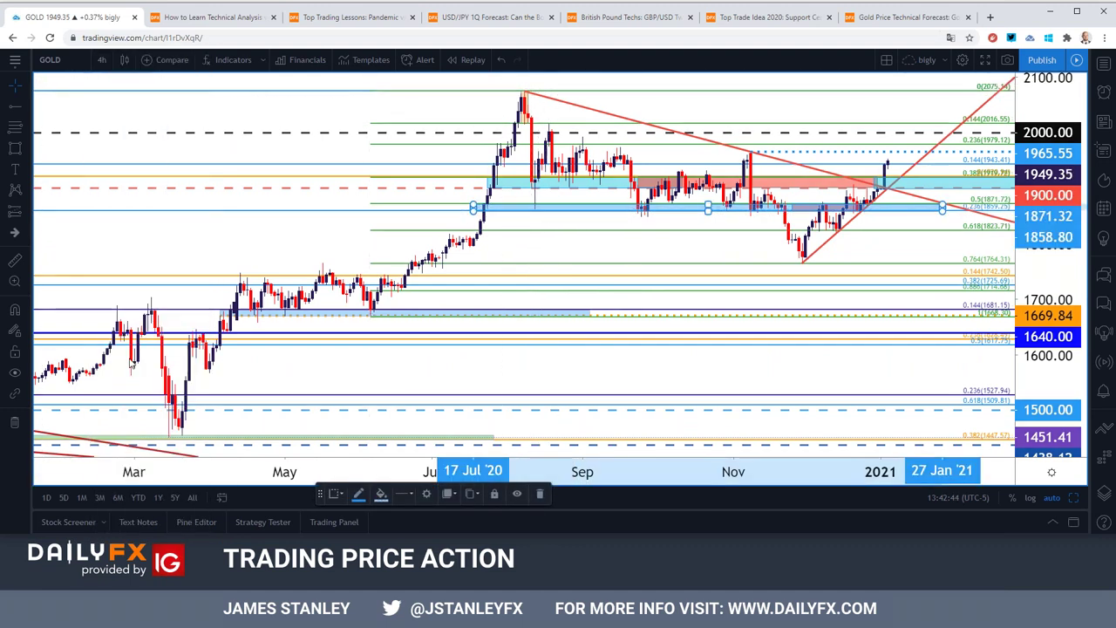
pyautogui.scroll(-3, 340, 388)
pyautogui.scroll(-4, 340, 388)
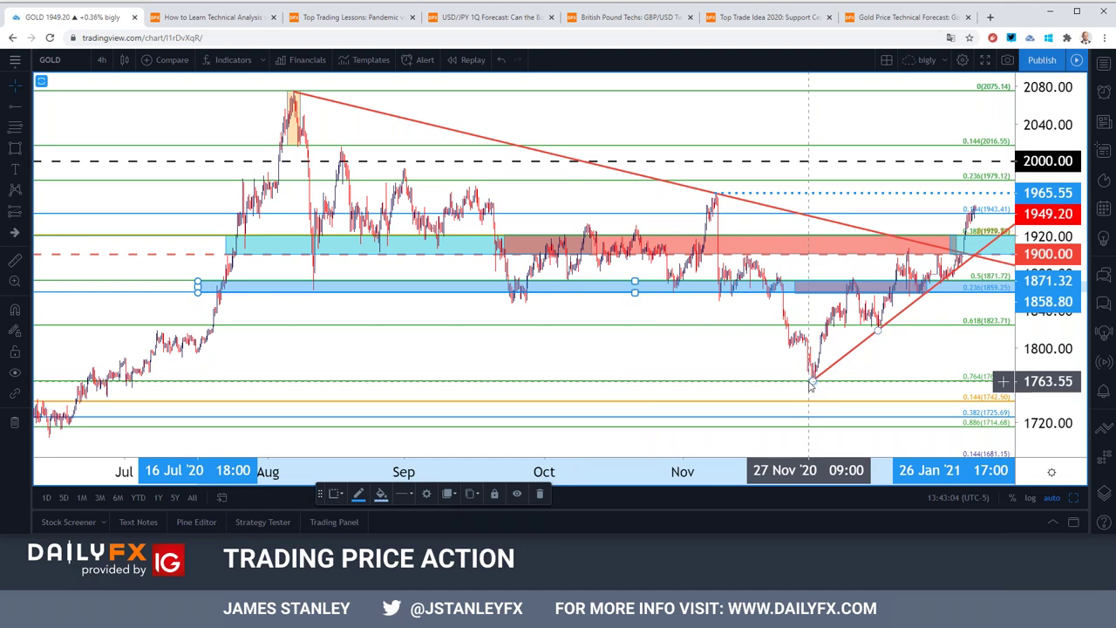
pyautogui.scroll(5, 810, 383)
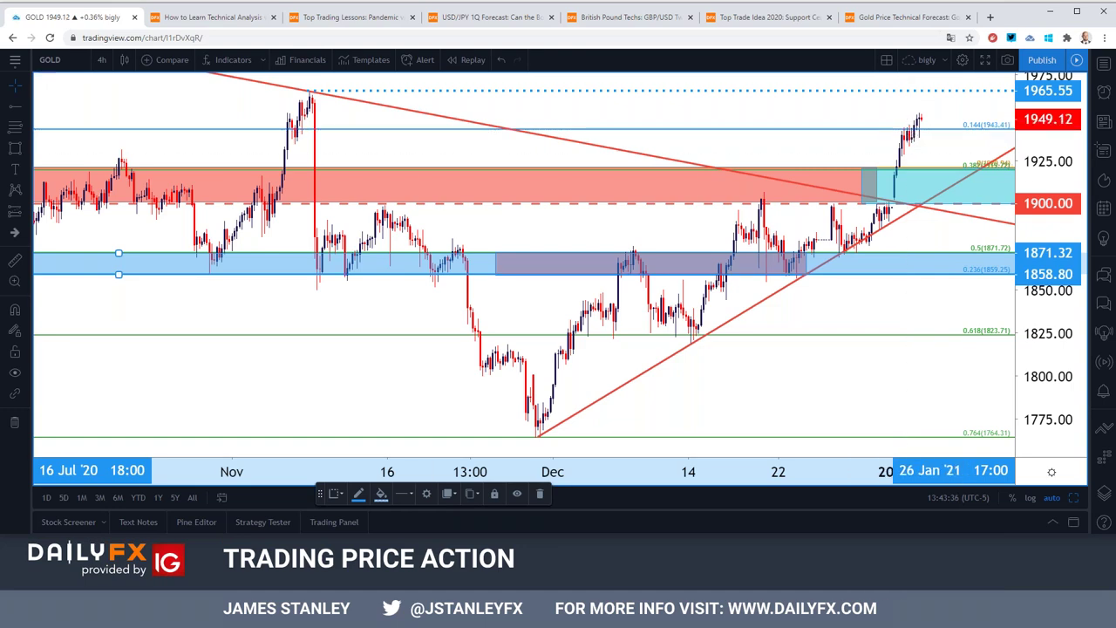
# Step: View GOLD on 1-week candles, then set it back to 4 hours
pyautogui.click(101, 67)
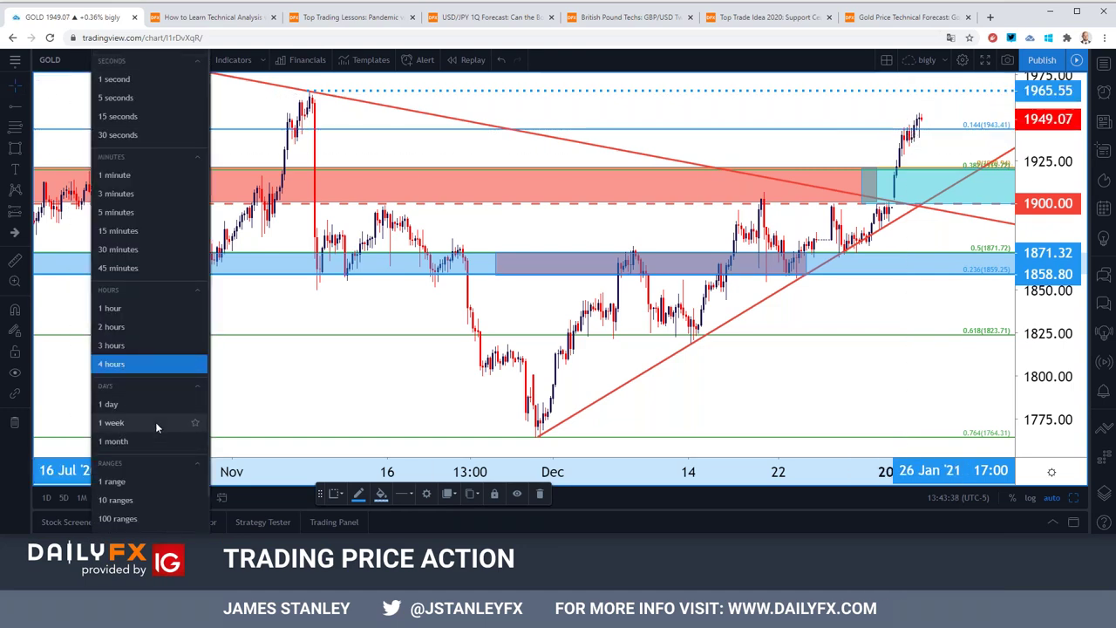
pyautogui.click(156, 422)
pyautogui.scroll(3, 257, 410)
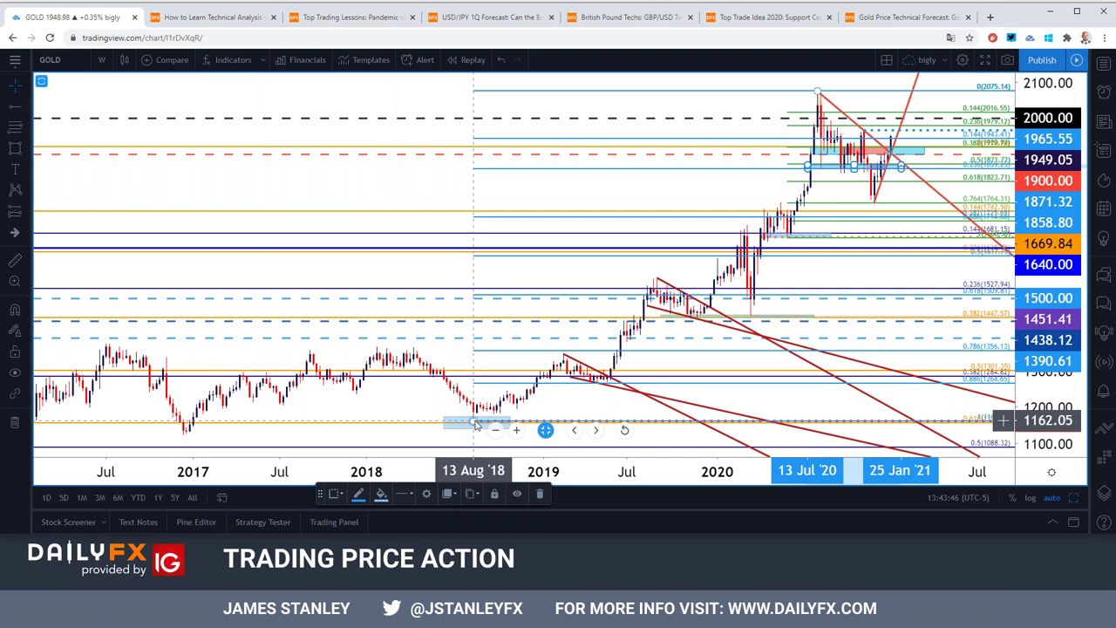
pyautogui.click(101, 59)
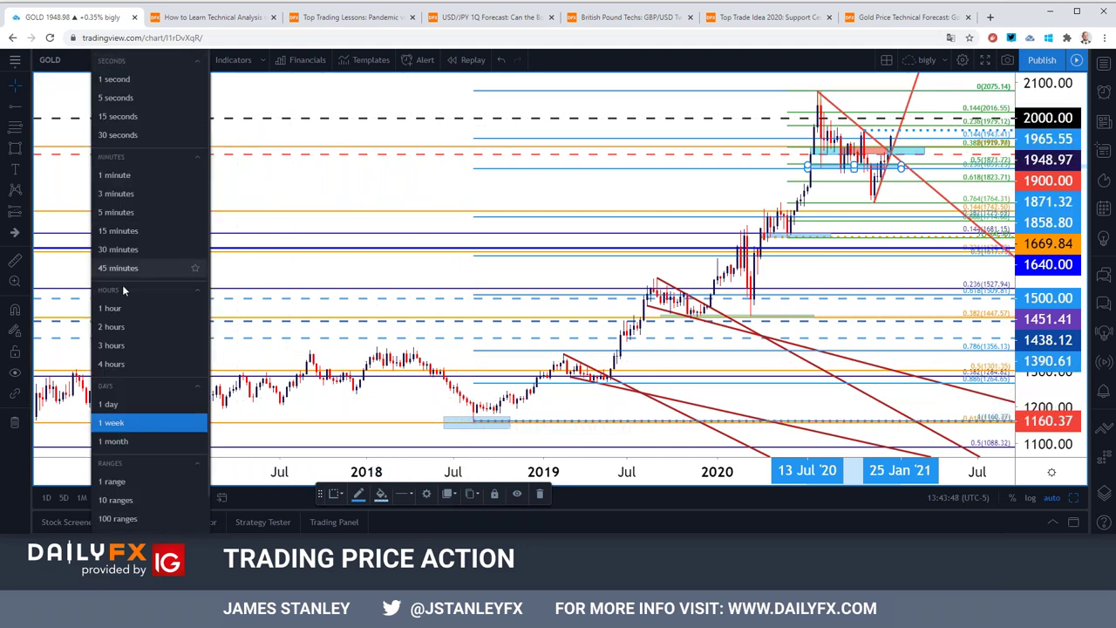
pyautogui.click(139, 364)
pyautogui.scroll(2, 237, 371)
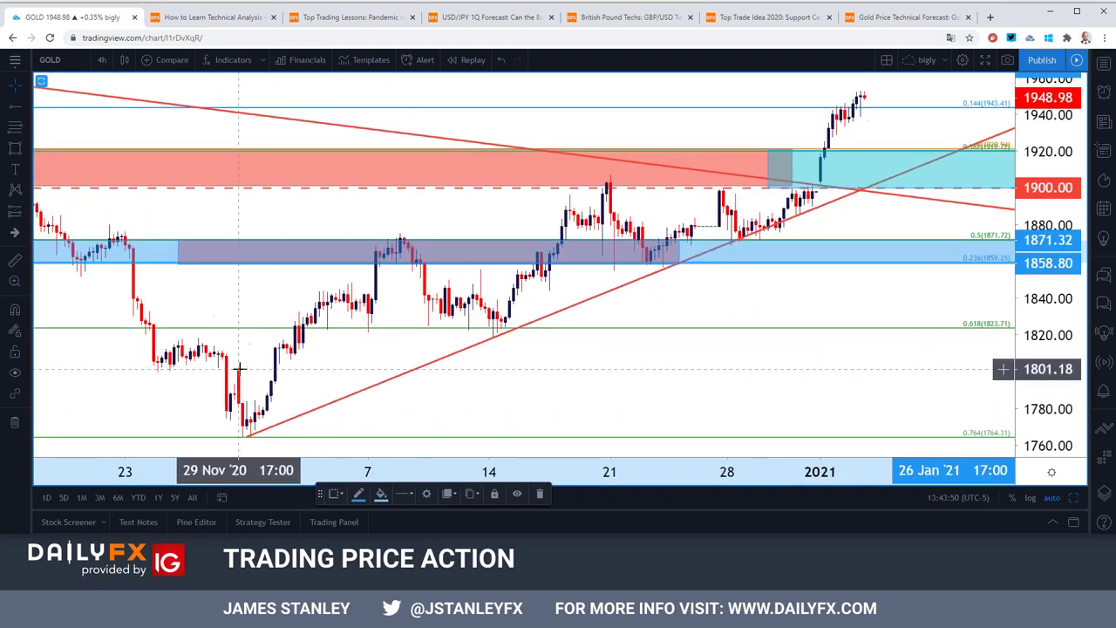
# Step: Check GOLD on 1-hour candles, return to 4 hours, and switch to the DailyFX article
pyautogui.click(101, 59)
pyautogui.click(110, 308)
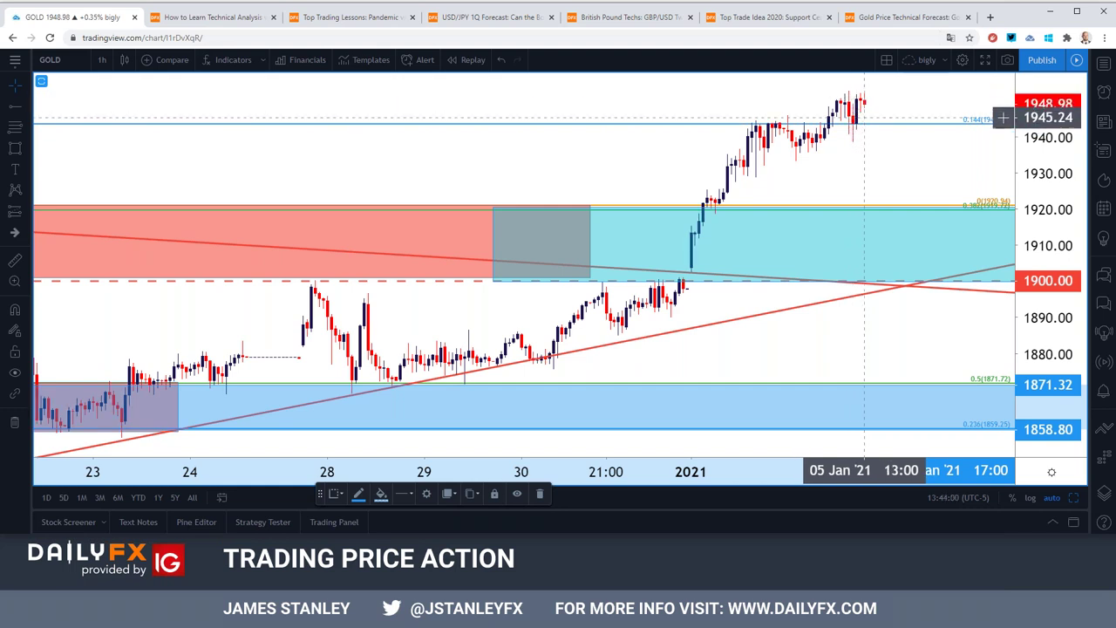
pyautogui.scroll(-1, 835, 177)
pyautogui.scroll(-2, 835, 176)
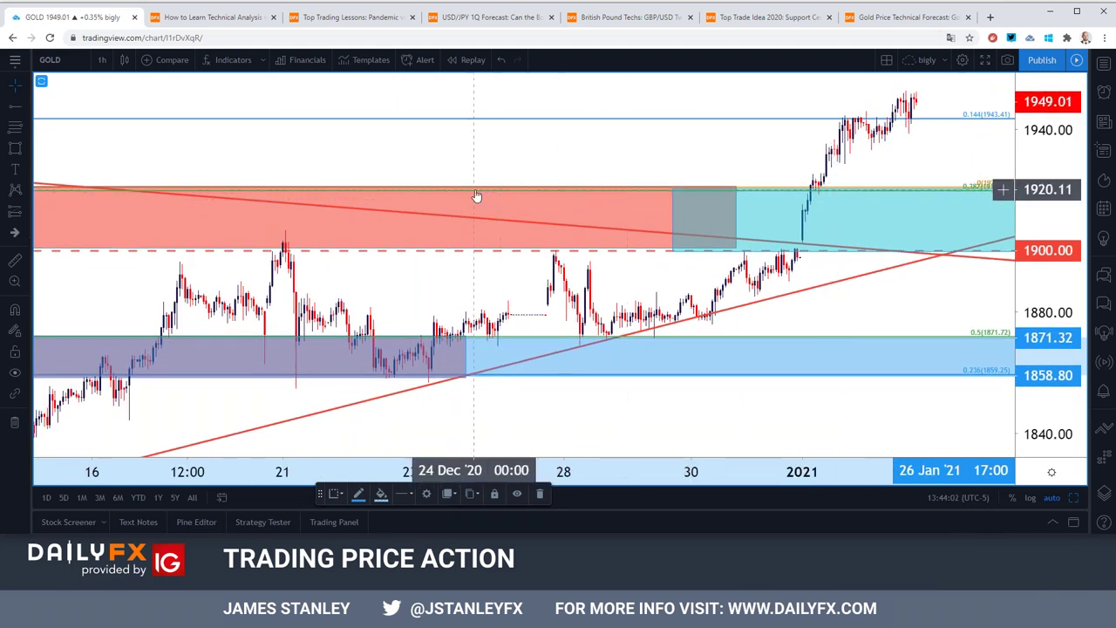
pyautogui.scroll(-3, 475, 195)
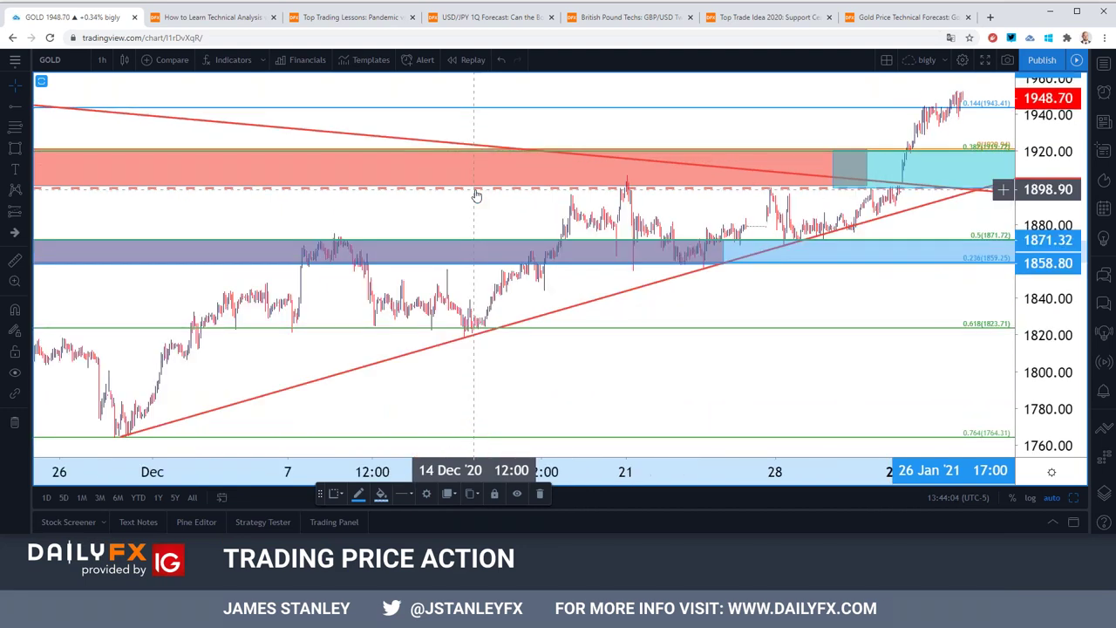
pyautogui.scroll(5, 476, 195)
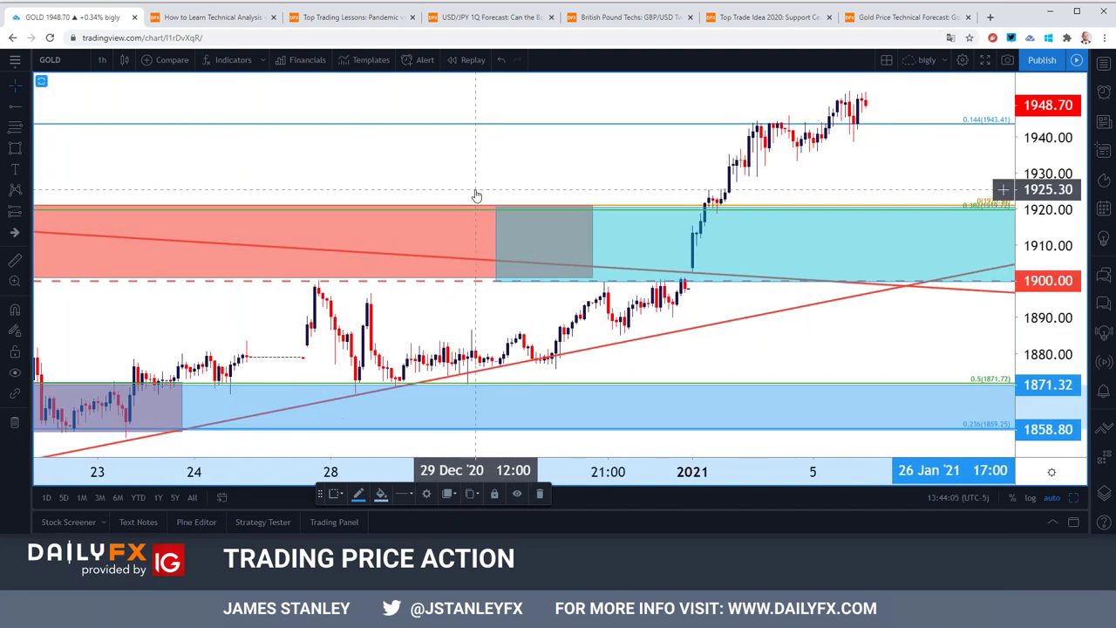
pyautogui.click(101, 60)
pyautogui.click(132, 362)
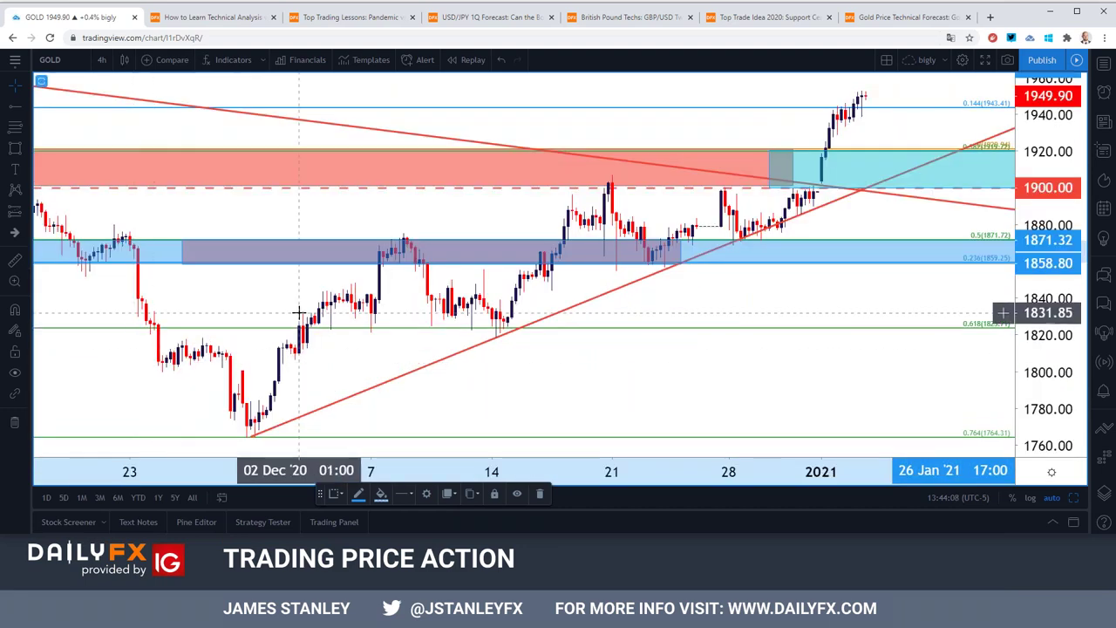
pyautogui.click(898, 17)
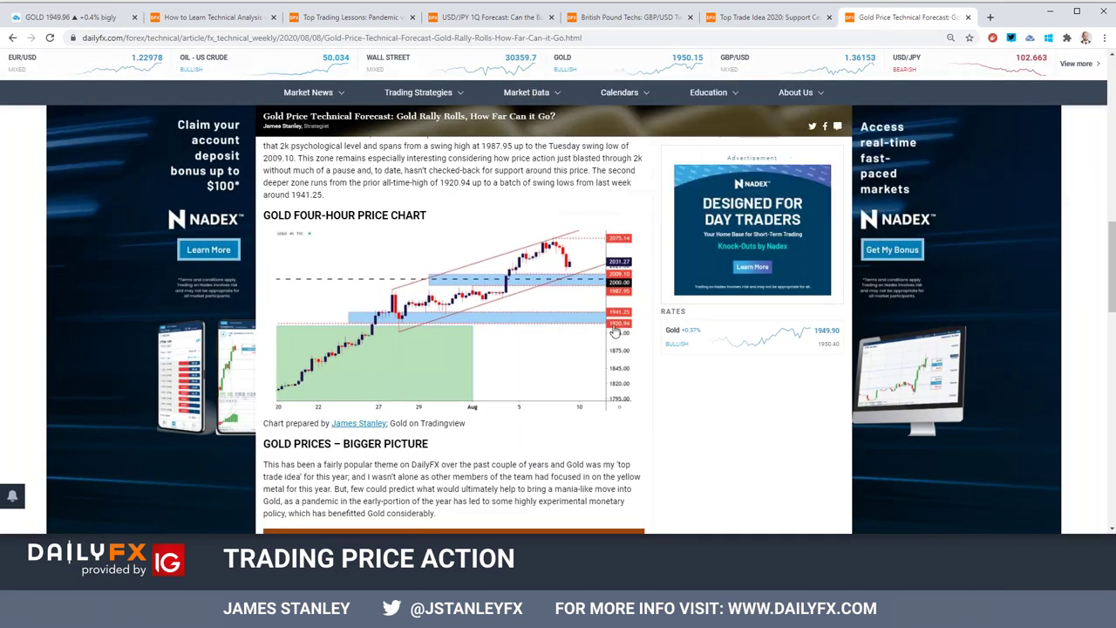
# Step: Open the article author's DailyFX profile in a new tab and switch to it
pyautogui.scroll(10, 613, 330)
pyautogui.rightClick(310, 241)
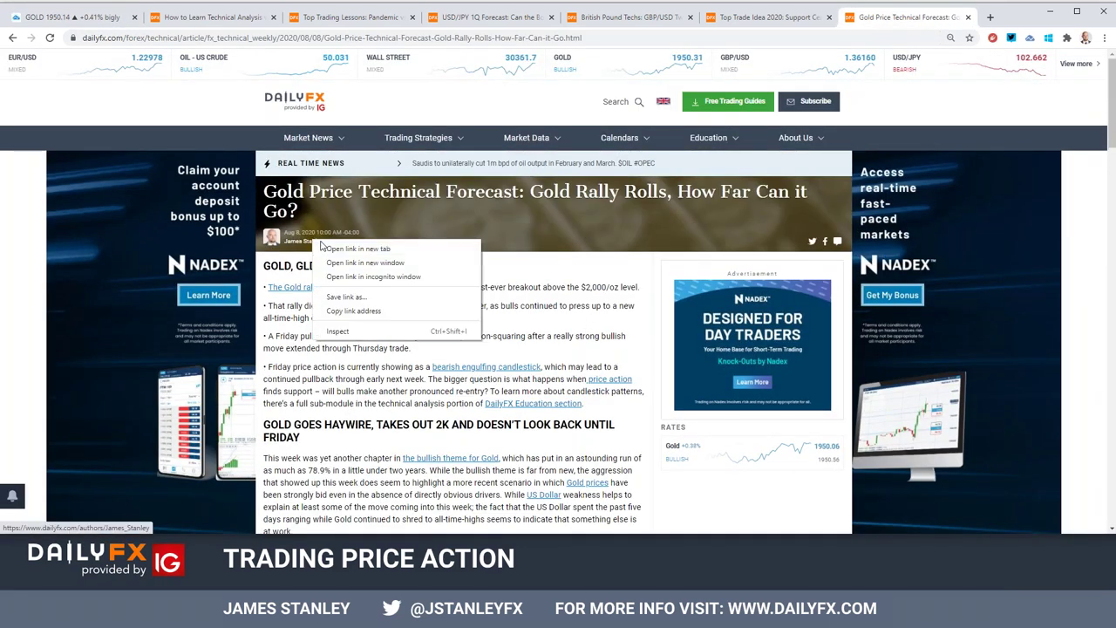
pyautogui.click(340, 247)
pyautogui.hotkey('ctrl', 'Tab')
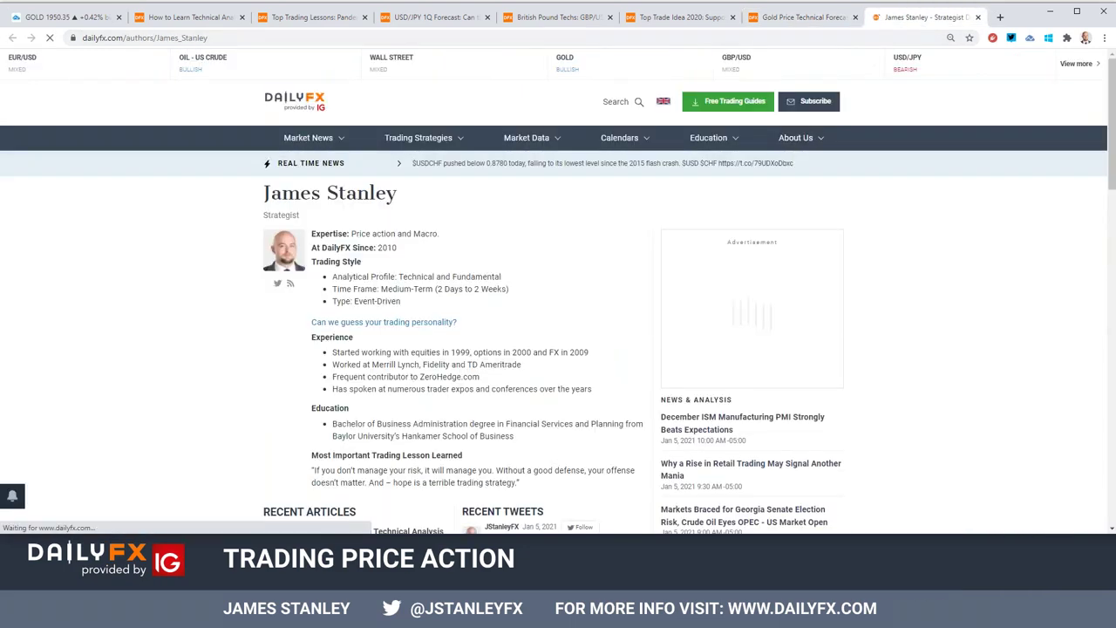
# Step: Scroll through the newer 'XAU/USD Surges Up to Fibonacci Resistance' article, then return to TradingView
pyautogui.scroll(-5, 558, 348)
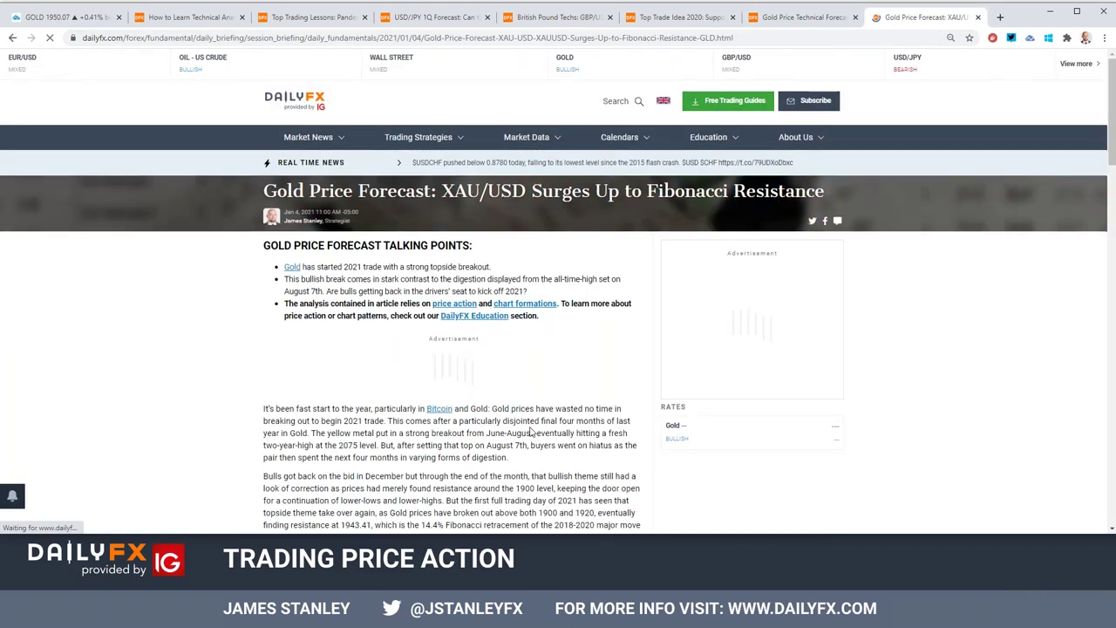
pyautogui.scroll(-10, 453, 349)
pyautogui.scroll(-7, 453, 349)
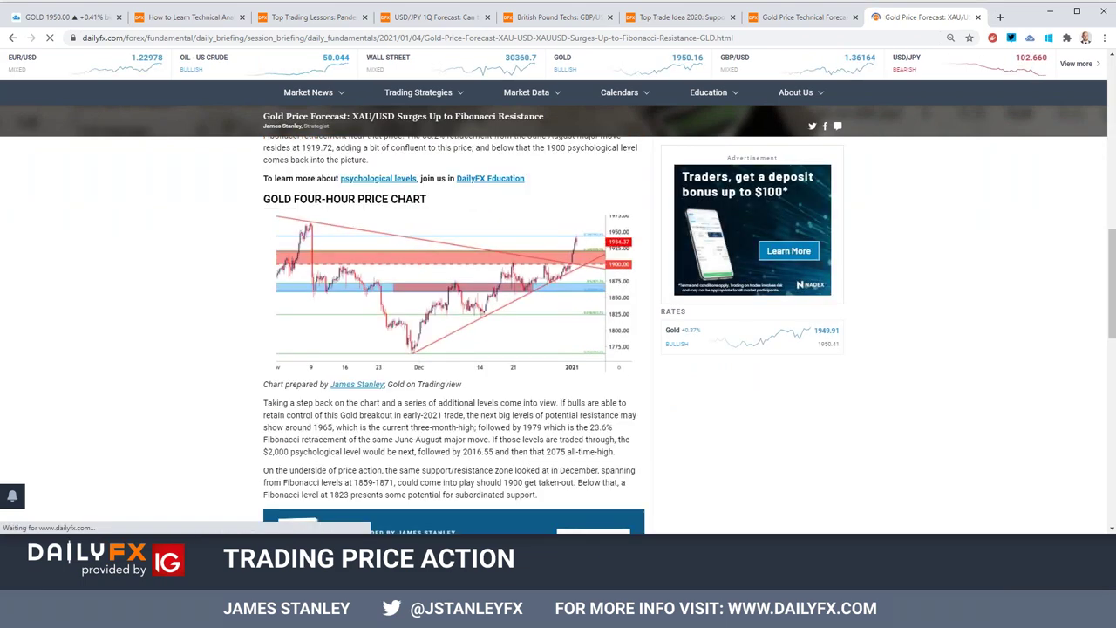
pyautogui.scroll(-1, 525, 428)
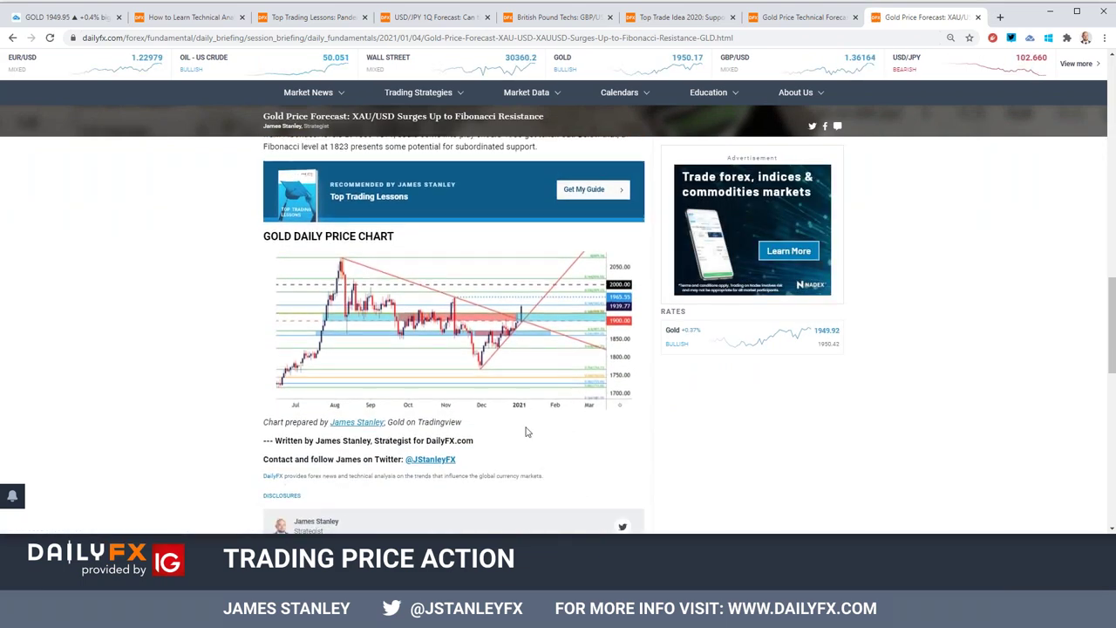
pyautogui.scroll(3, 526, 428)
pyautogui.scroll(7, 516, 418)
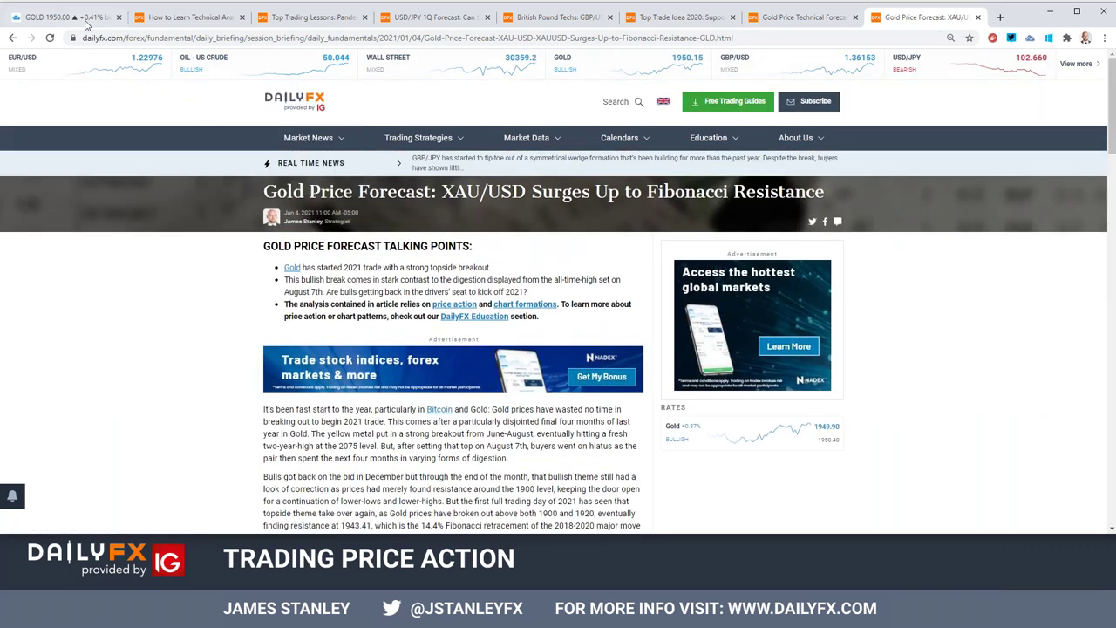
pyautogui.hotkey('ctrl', '1')
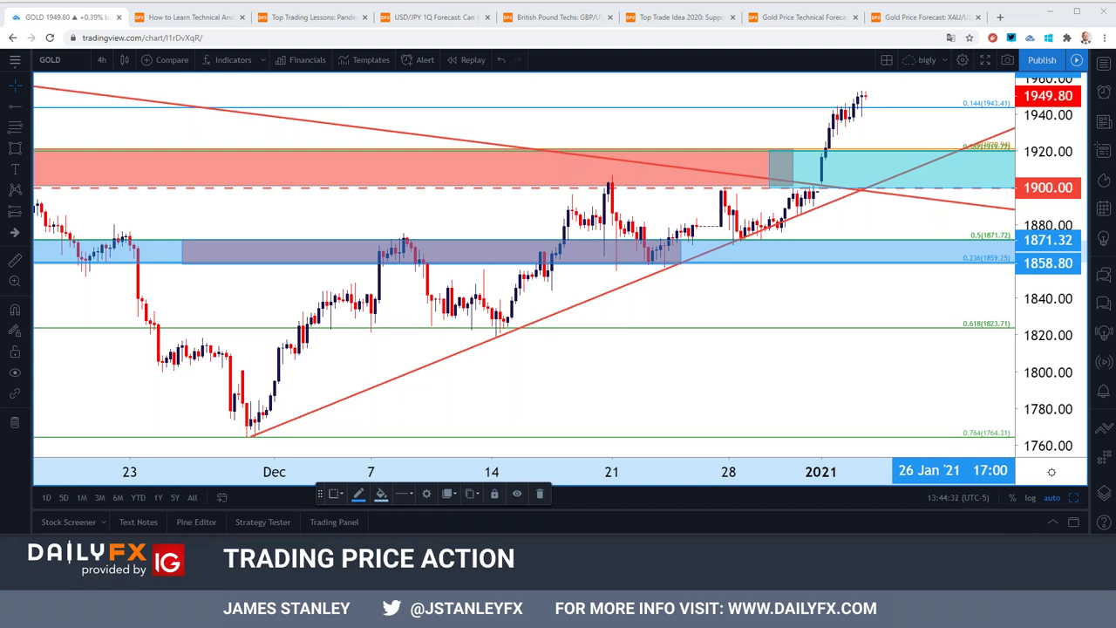
# Step: Change the chart symbol from GOLD to USOIL (WTI crude) and pick the 1-week interval
pyautogui.click(82, 57)
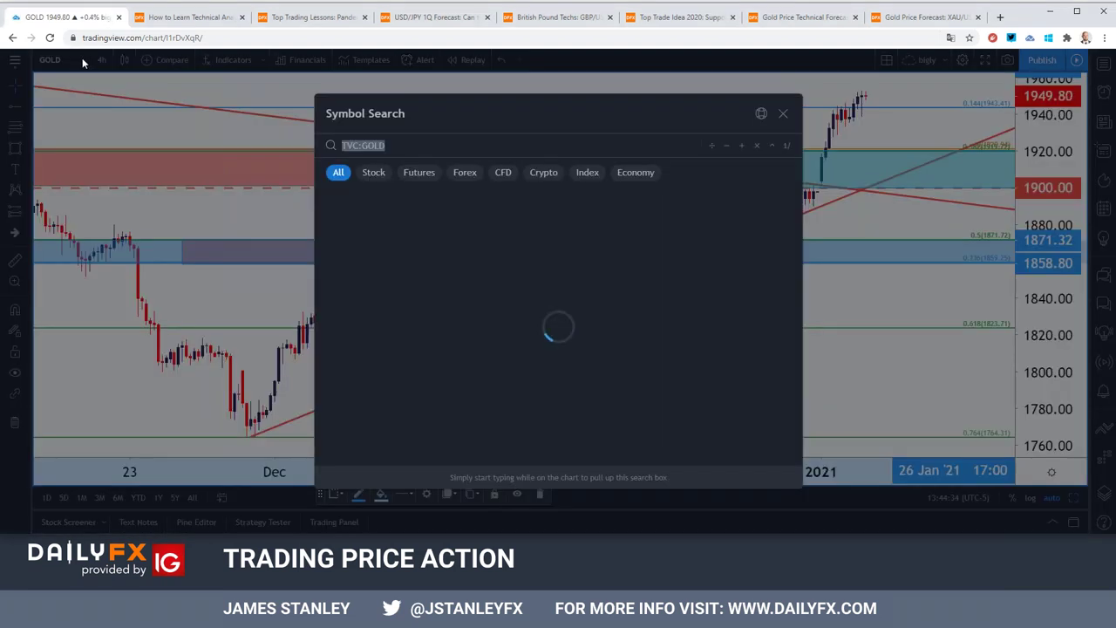
pyautogui.write('oil')
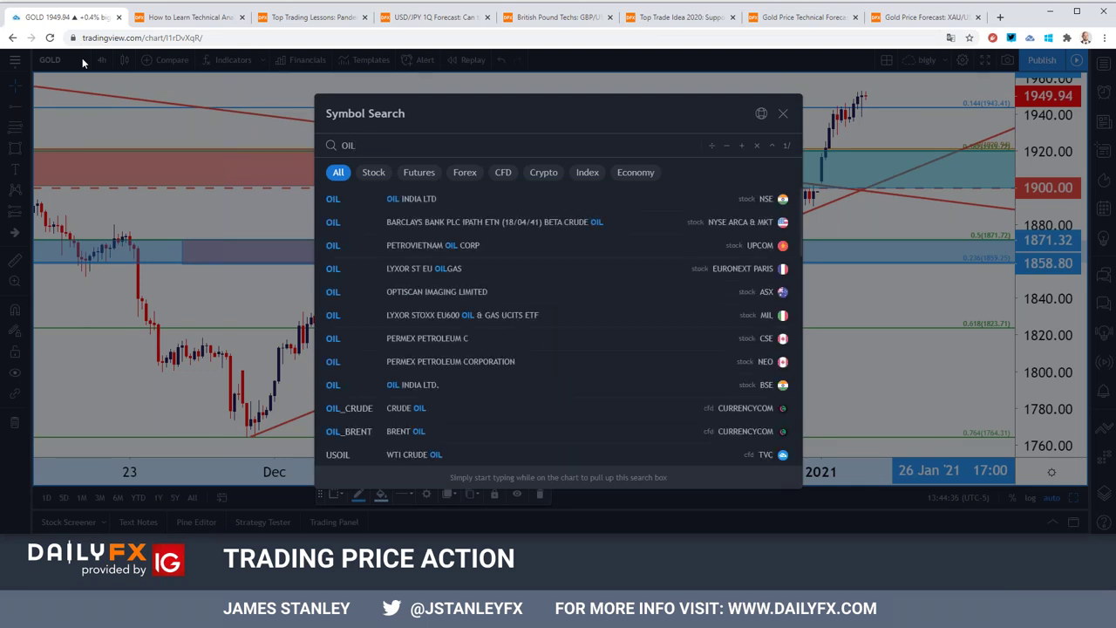
pyautogui.press('Down')
pyautogui.press('BackSpace')
pyautogui.press('BackSpace')
pyautogui.press('BackSpace')
pyautogui.press('BackSpace')
pyautogui.press('BackSpace')
pyautogui.press('BackSpace')
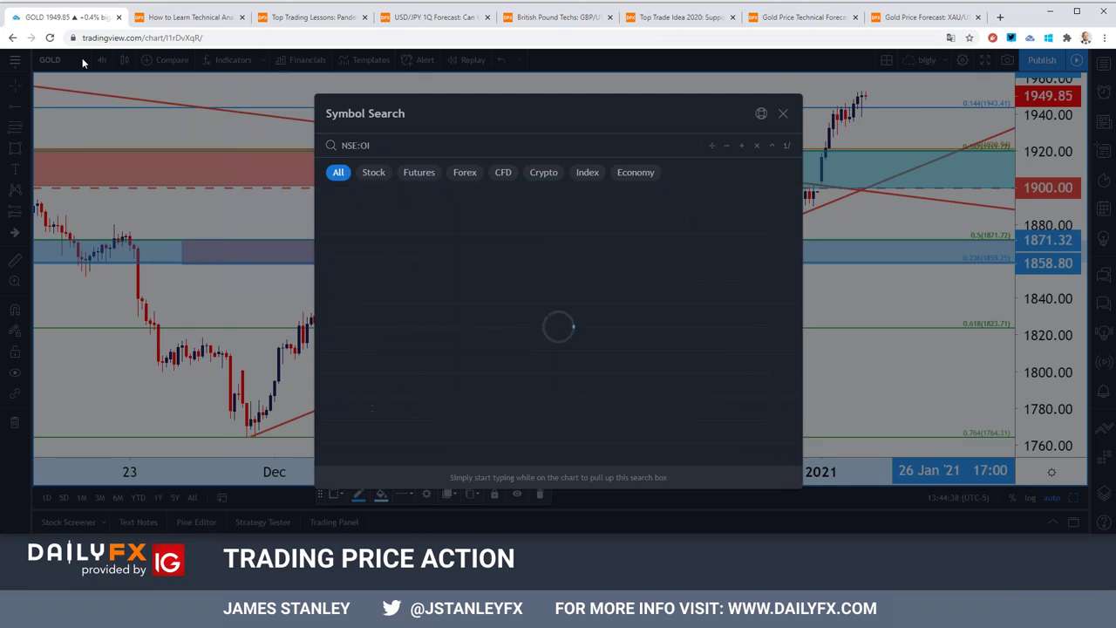
pyautogui.press('BackSpace')
pyautogui.write('usoil')
pyautogui.press('Down')
pyautogui.press('Return')
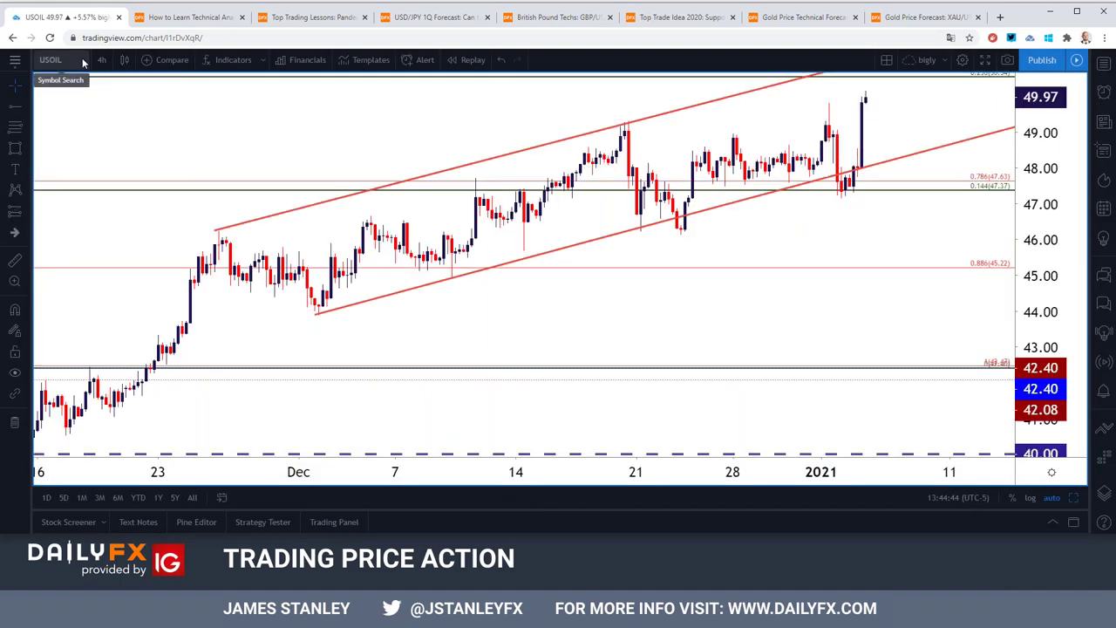
pyautogui.click(98, 61)
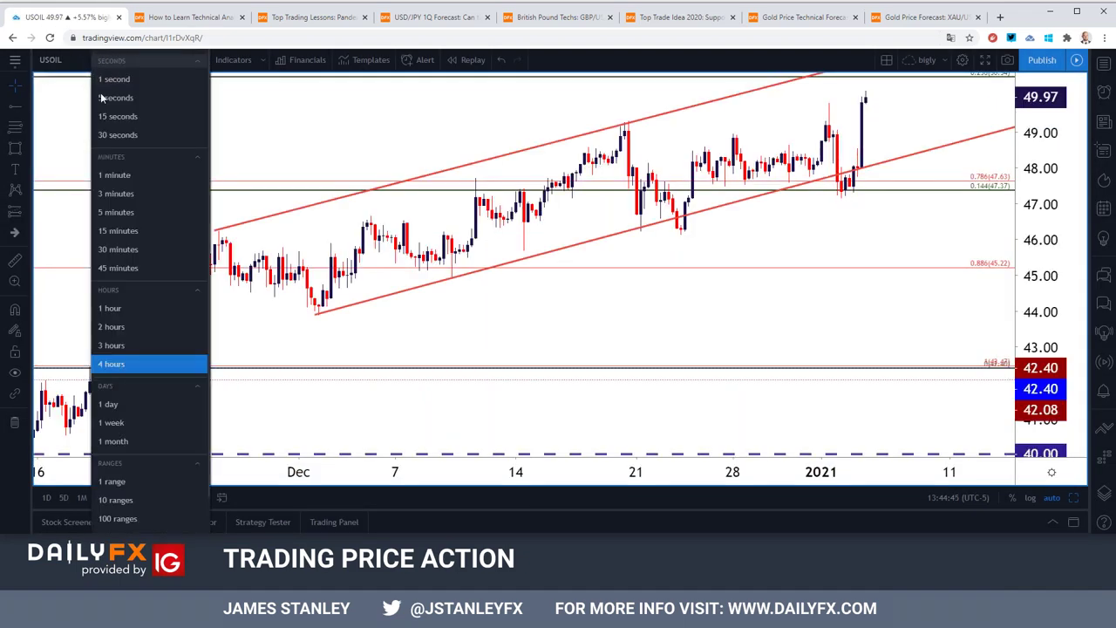
pyautogui.click(111, 423)
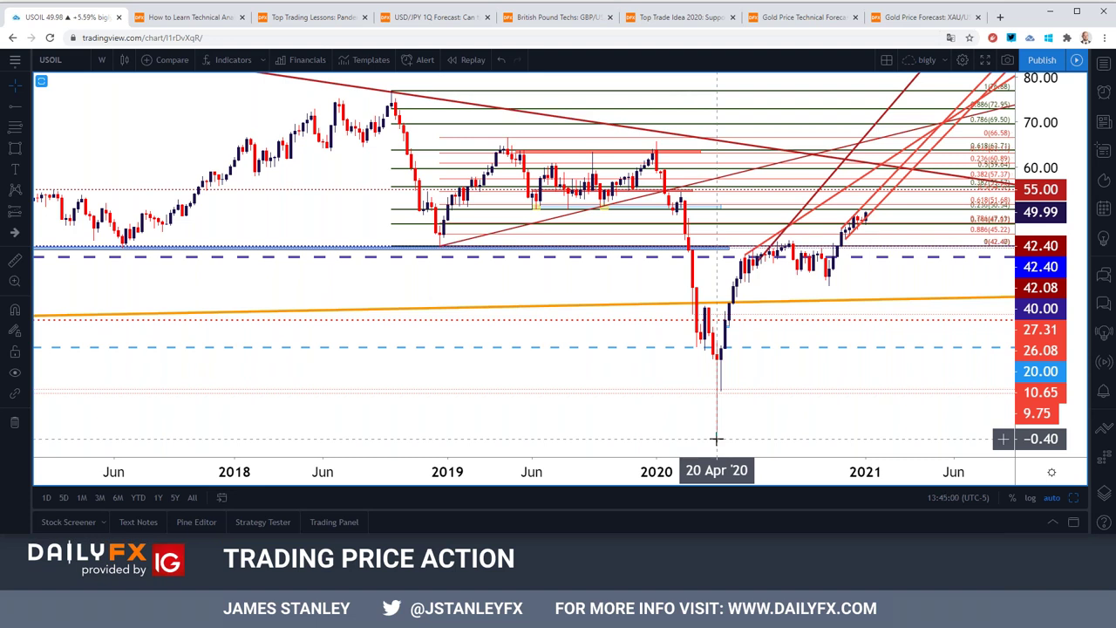
# Step: Load the NYMEX CL2! crude oil futures chart and select the Horizontal Line tool
pyautogui.click(78, 59)
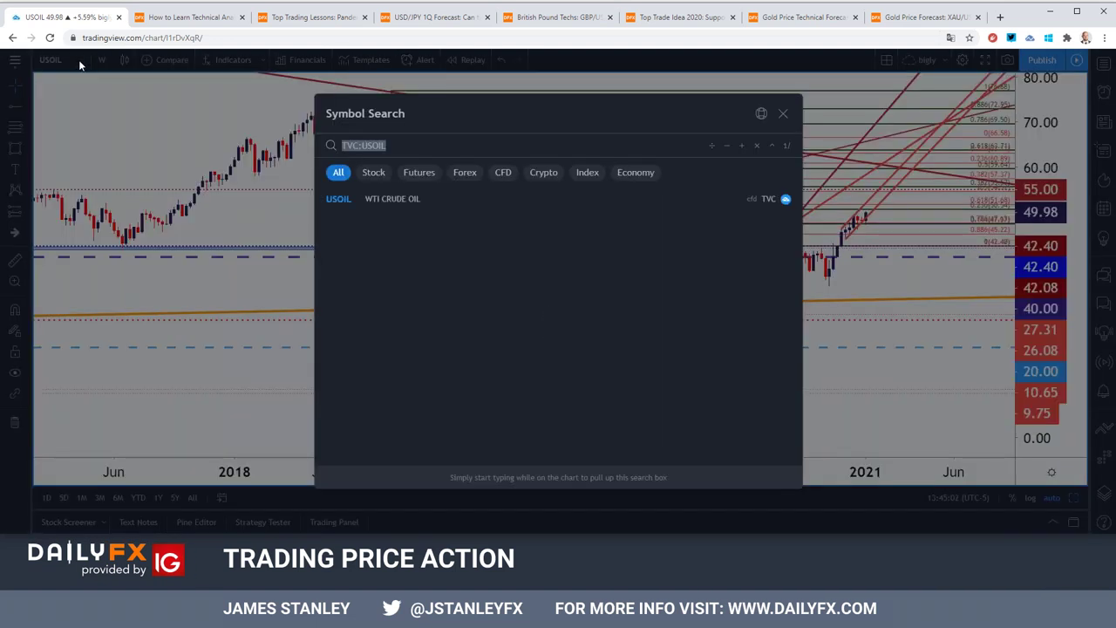
pyautogui.write('CL2')
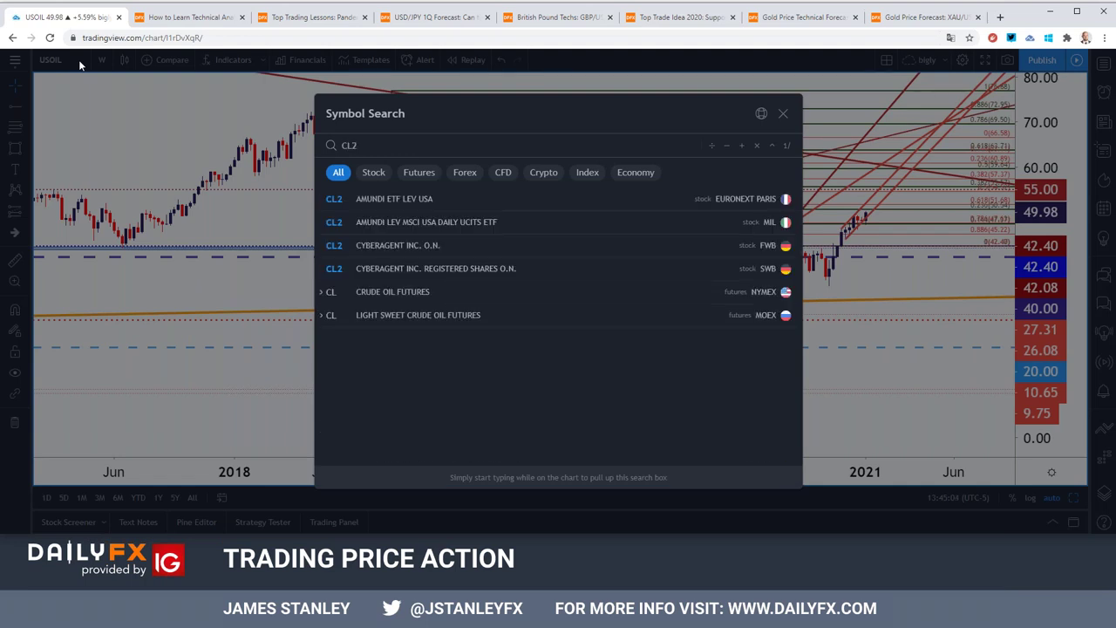
pyautogui.press('BackSpace')
pyautogui.press('Down')
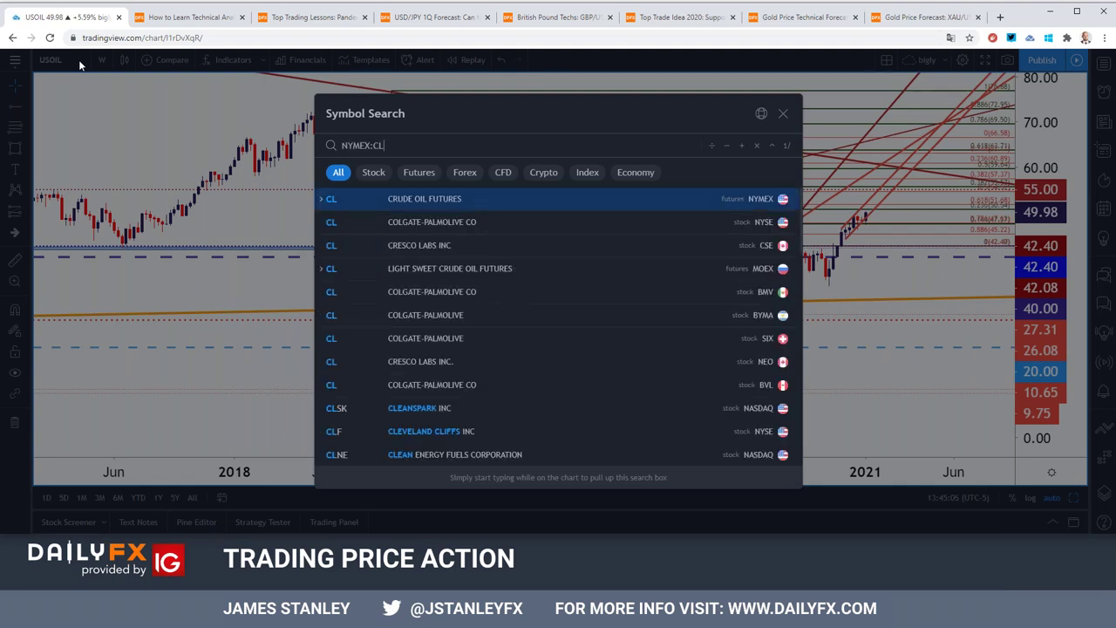
pyautogui.press('Right')
pyautogui.press('Down')
pyautogui.press('Down')
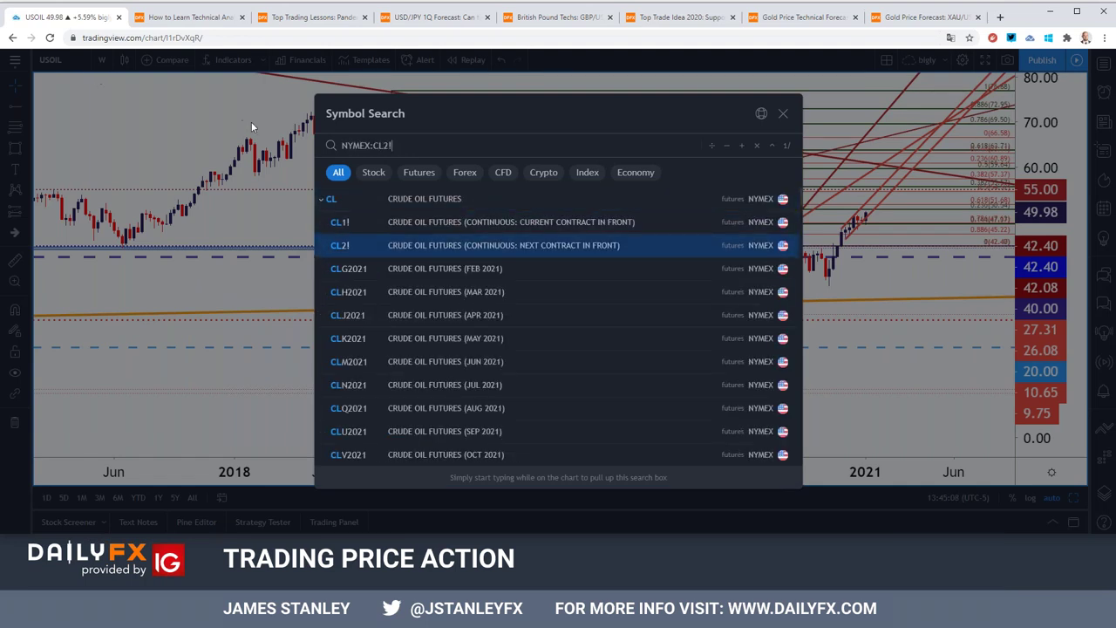
pyautogui.click(555, 244)
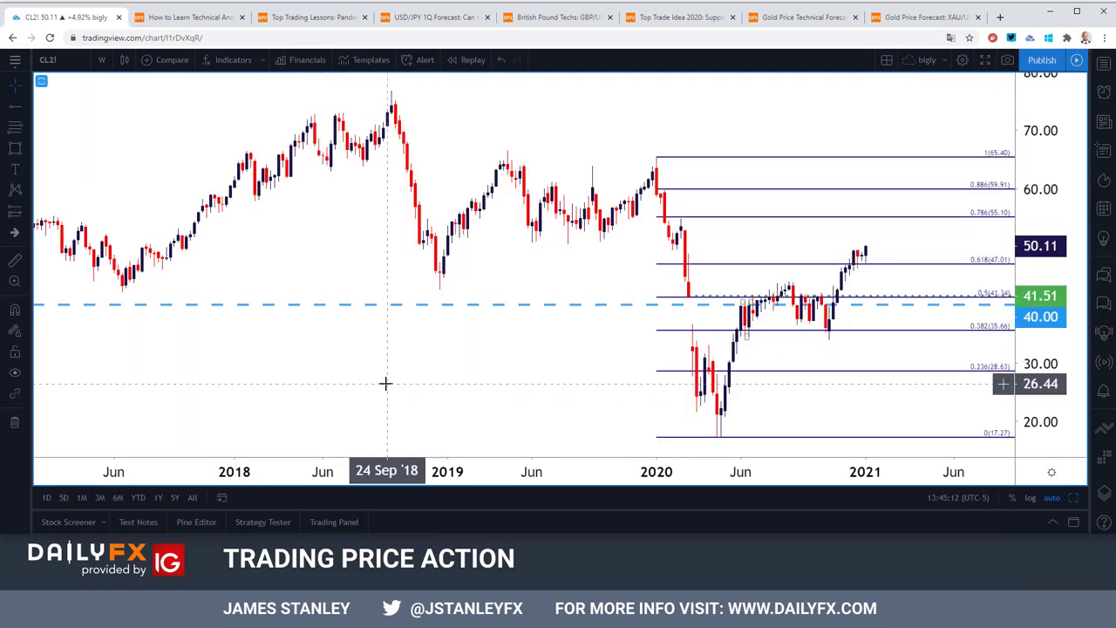
pyautogui.click(27, 106)
pyautogui.click(61, 201)
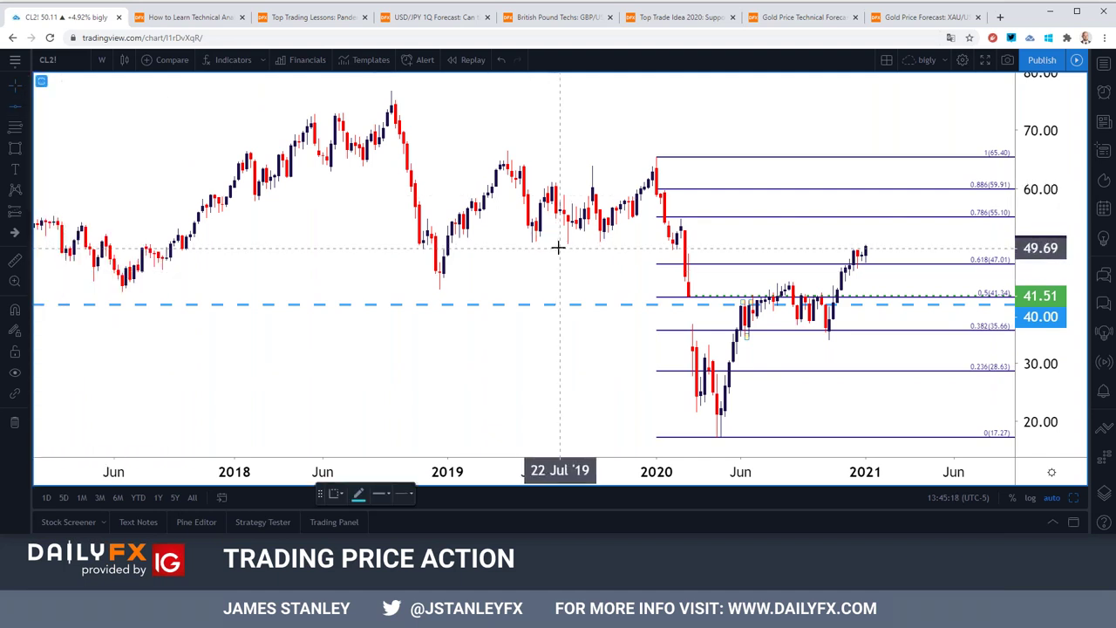
# Step: Place a horizontal line and set its price to exactly 50.00
pyautogui.click(558, 246)
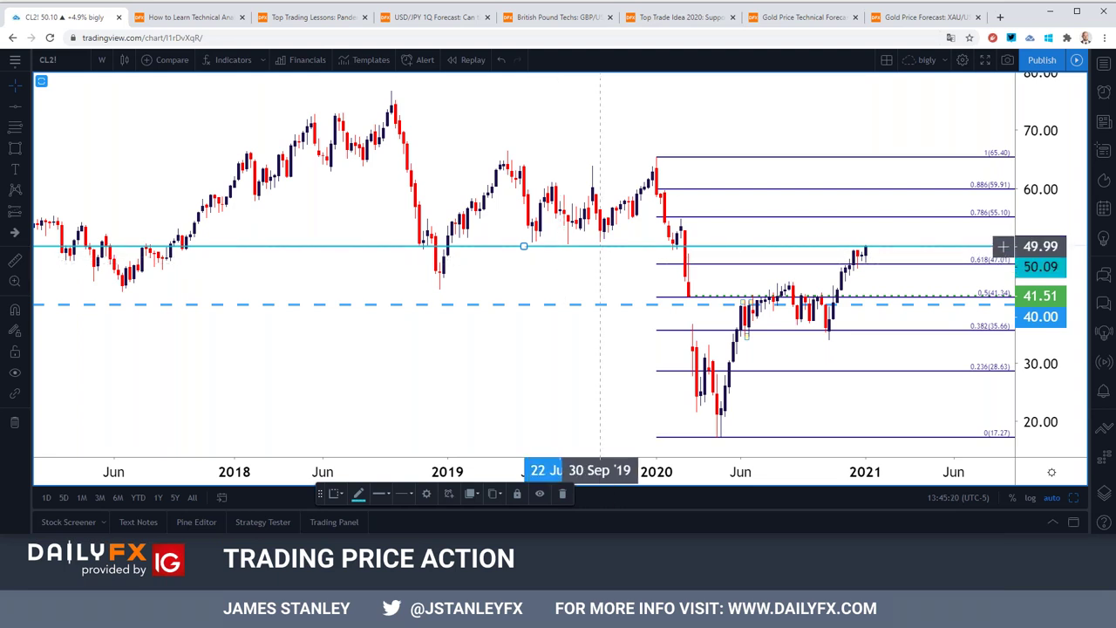
pyautogui.doubleClick(559, 246)
pyautogui.press('BackSpace')
pyautogui.write('0')
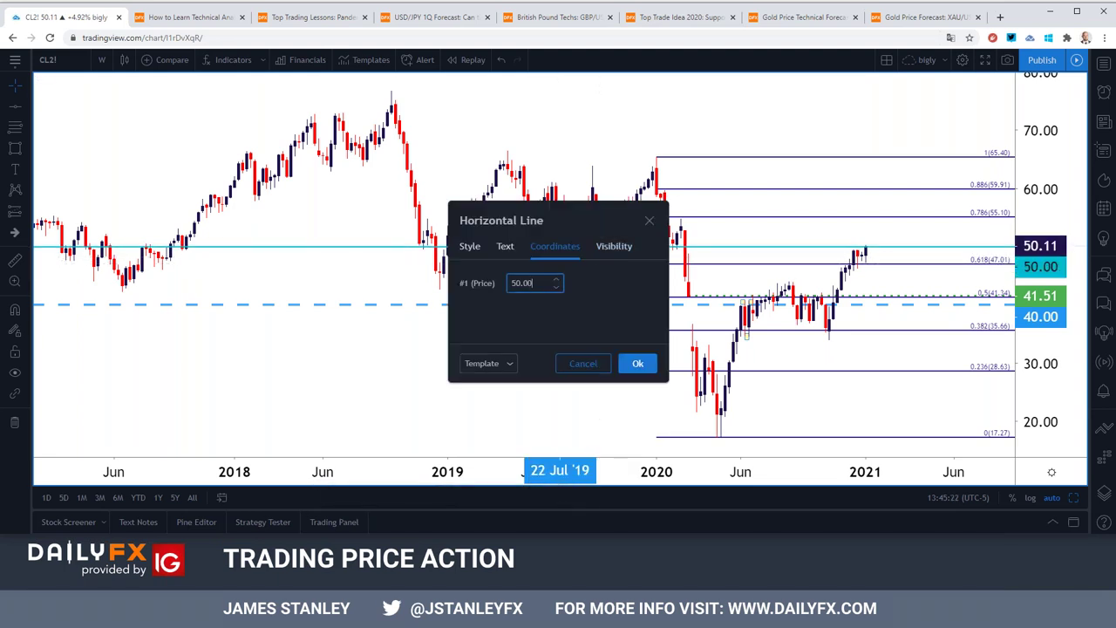
pyautogui.click(638, 362)
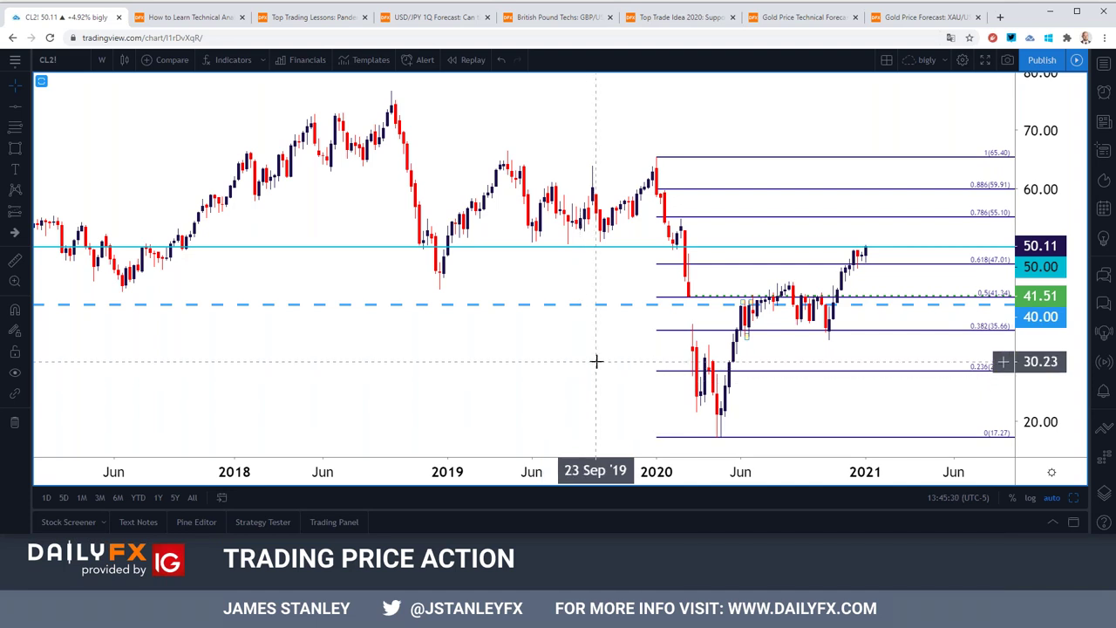
# Step: Move CL2! from daily to 4-hour candles, select the 50.00 line, and zoom out
pyautogui.click(101, 59)
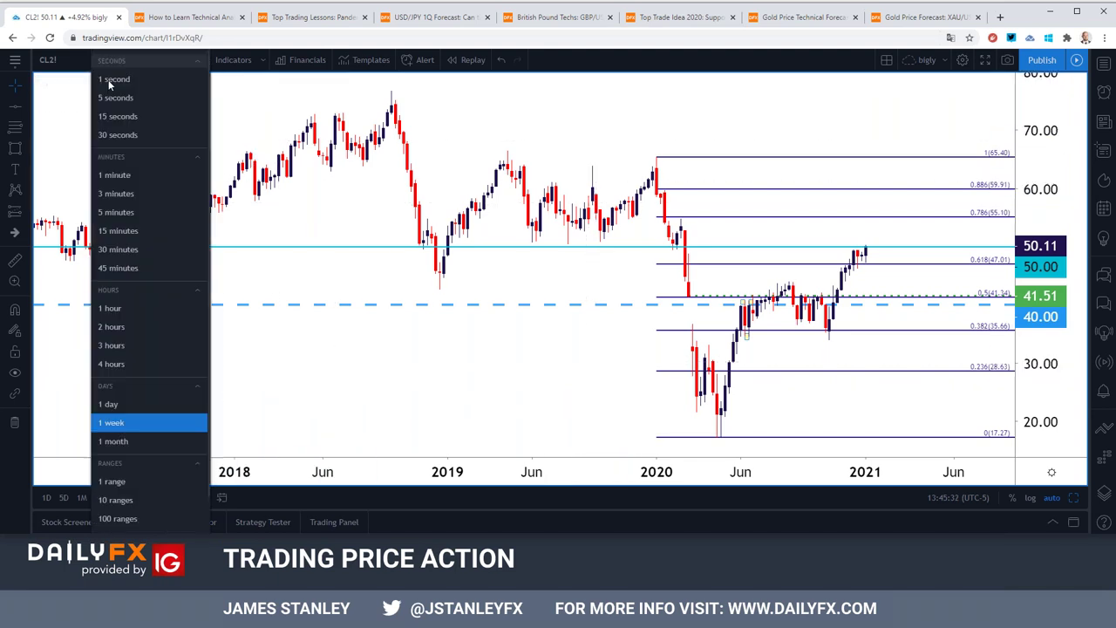
pyautogui.click(128, 403)
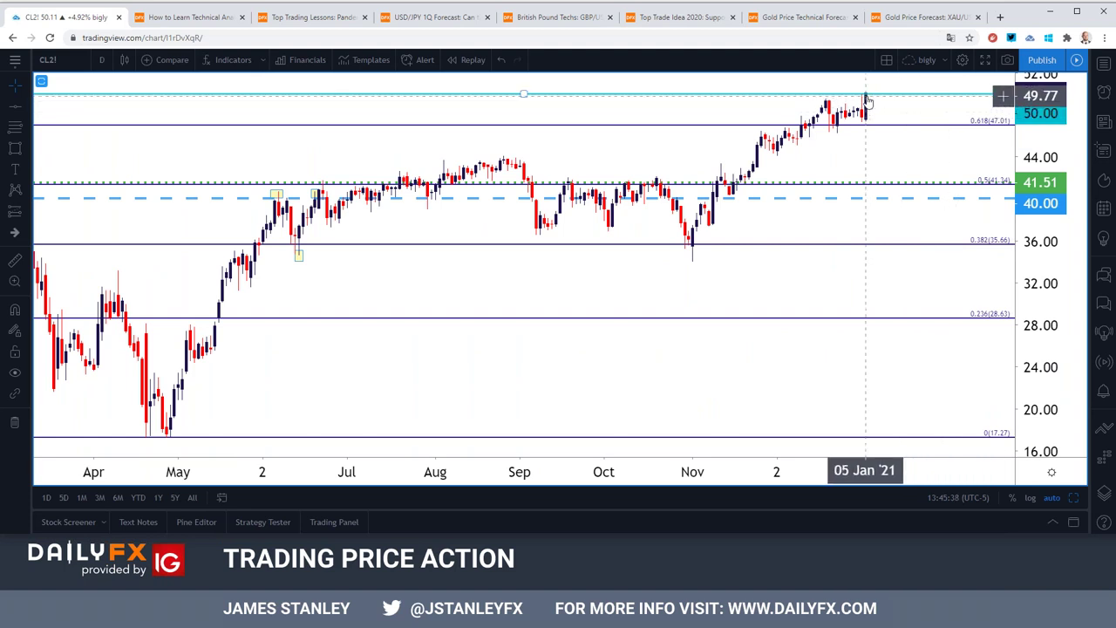
pyautogui.click(101, 60)
pyautogui.click(112, 363)
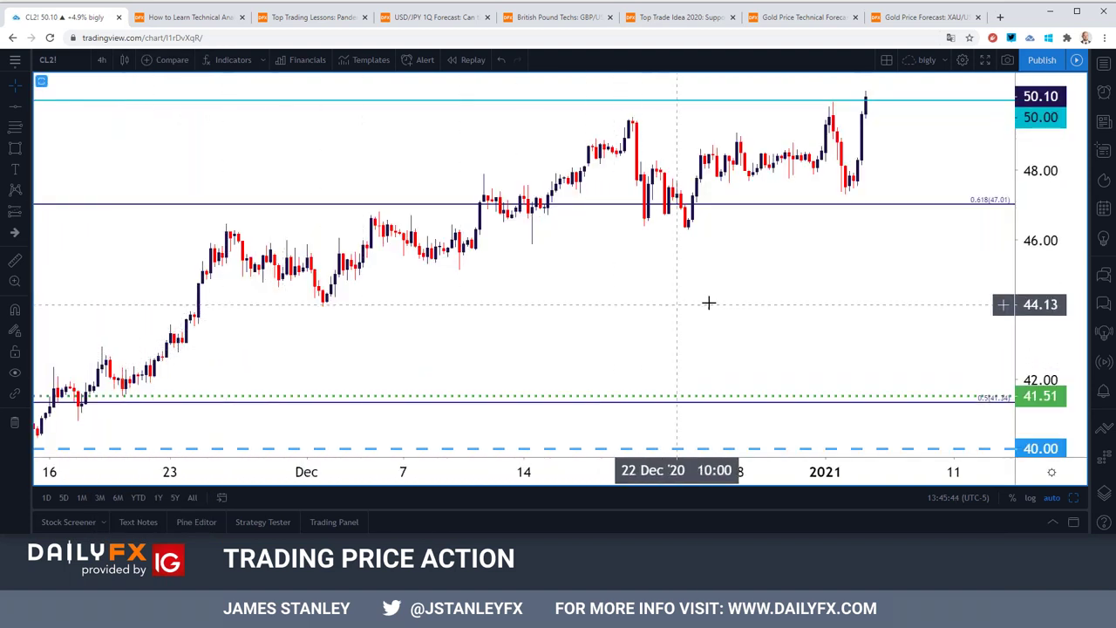
pyautogui.click(868, 101)
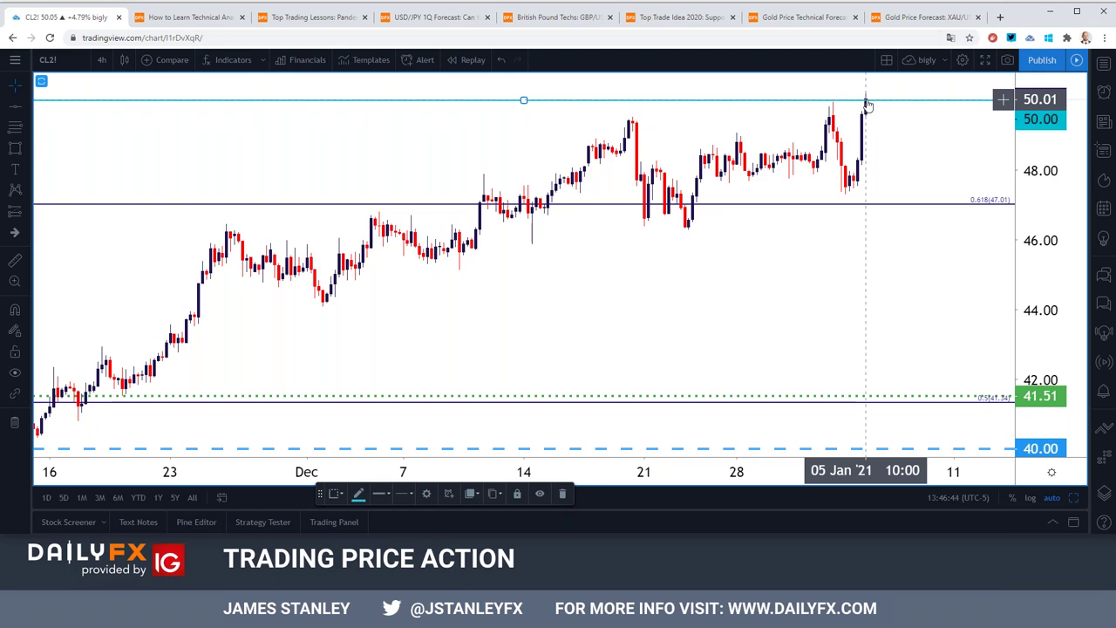
pyautogui.scroll(-5, 779, 105)
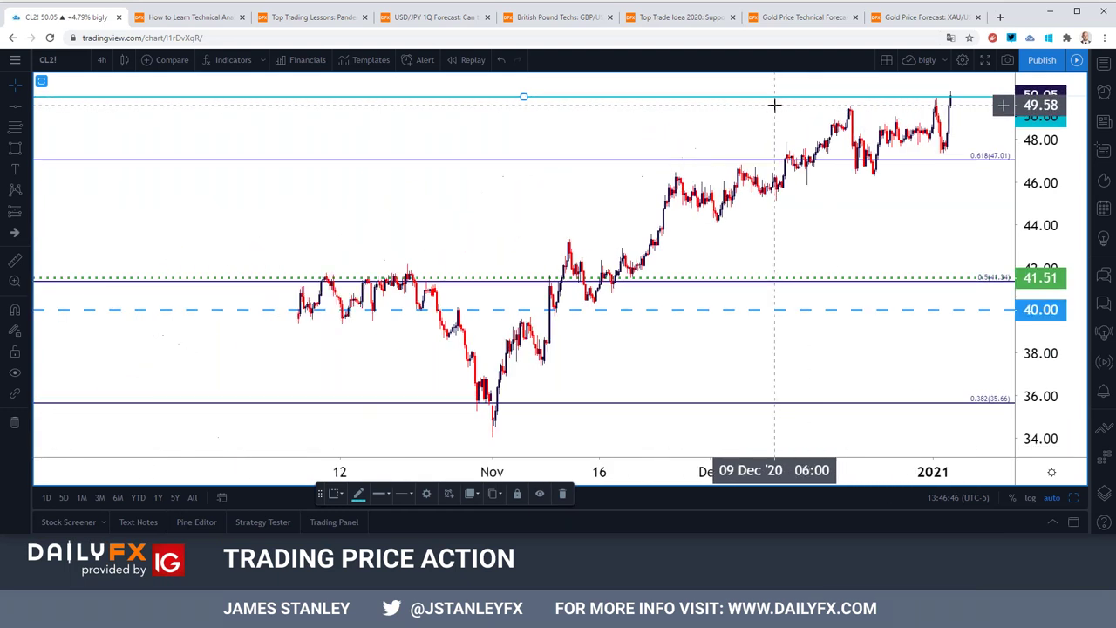
pyautogui.click(102, 60)
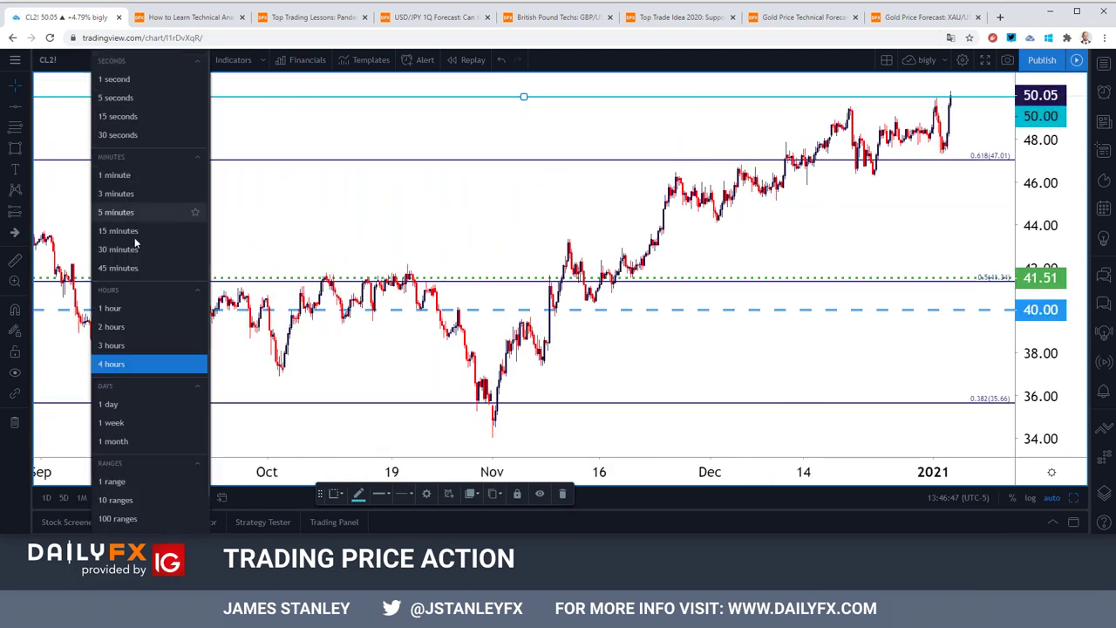
# Step: Put CL2! back on daily candles and zoom the time axis to mid-2019 through early 2021
pyautogui.click(133, 407)
pyautogui.scroll(1, 213, 353)
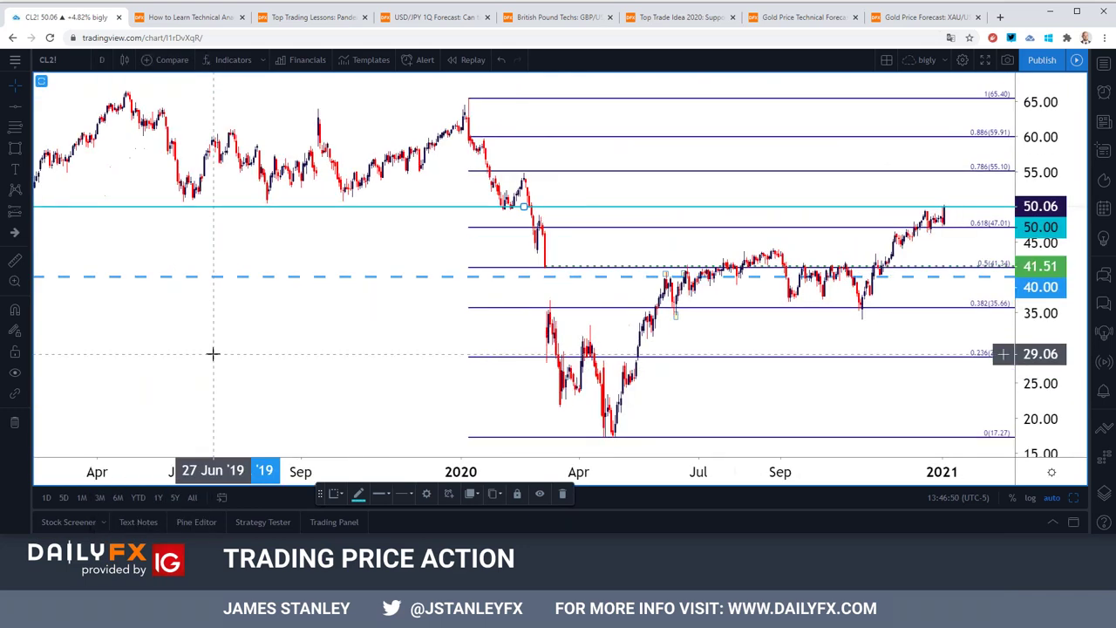
pyautogui.scroll(2, 212, 353)
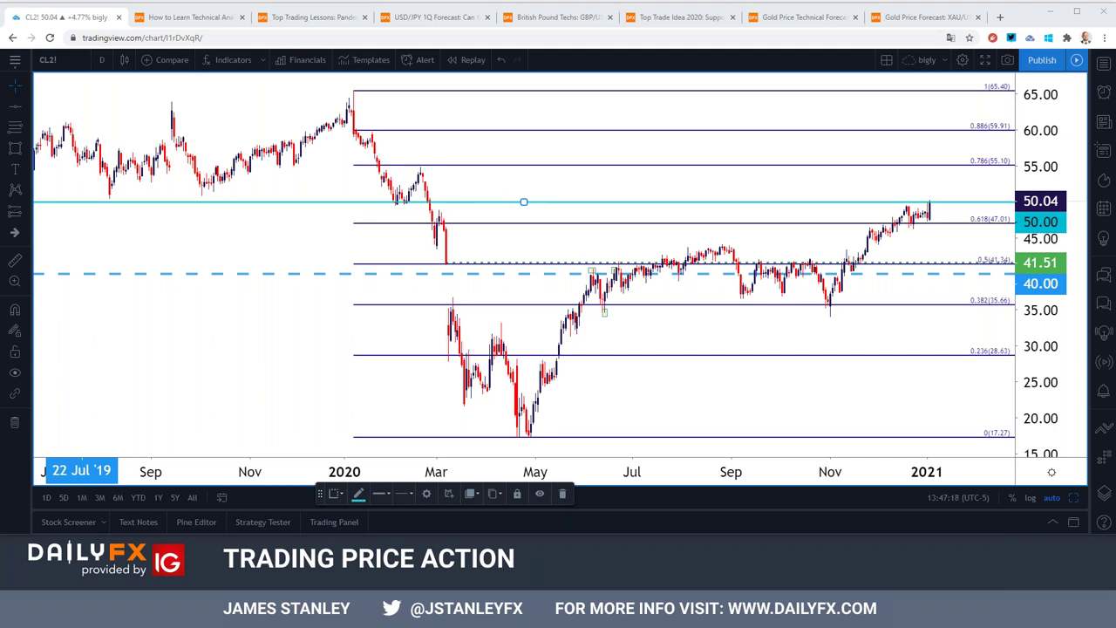
# Step: Load the FOREX.com NZDJPY chart and show it on weekly candles
pyautogui.click(75, 63)
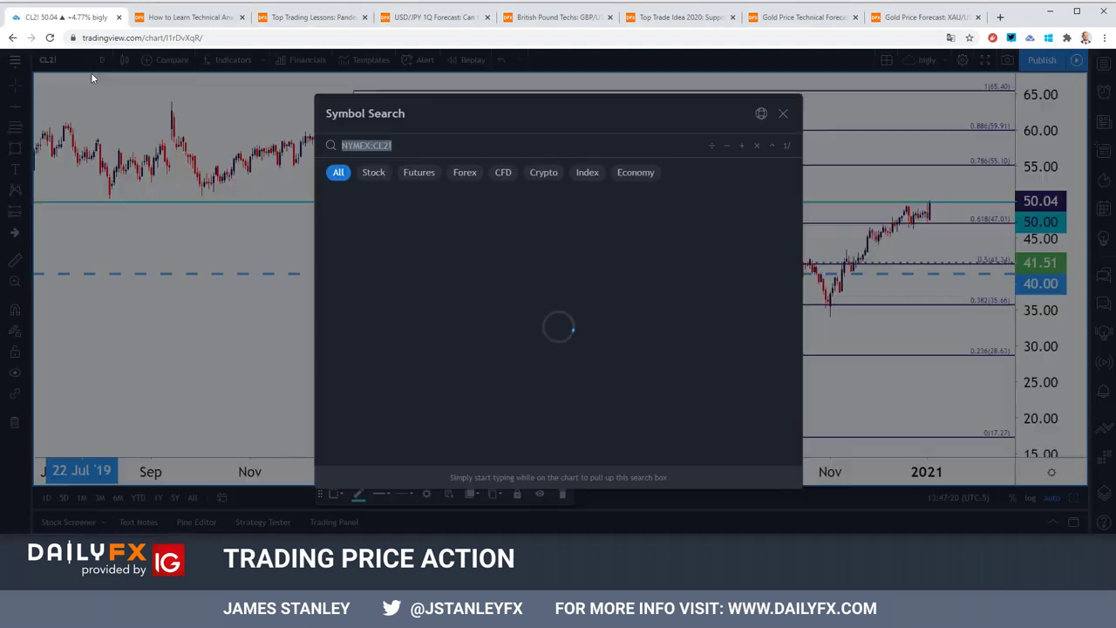
pyautogui.write('NZDJPY')
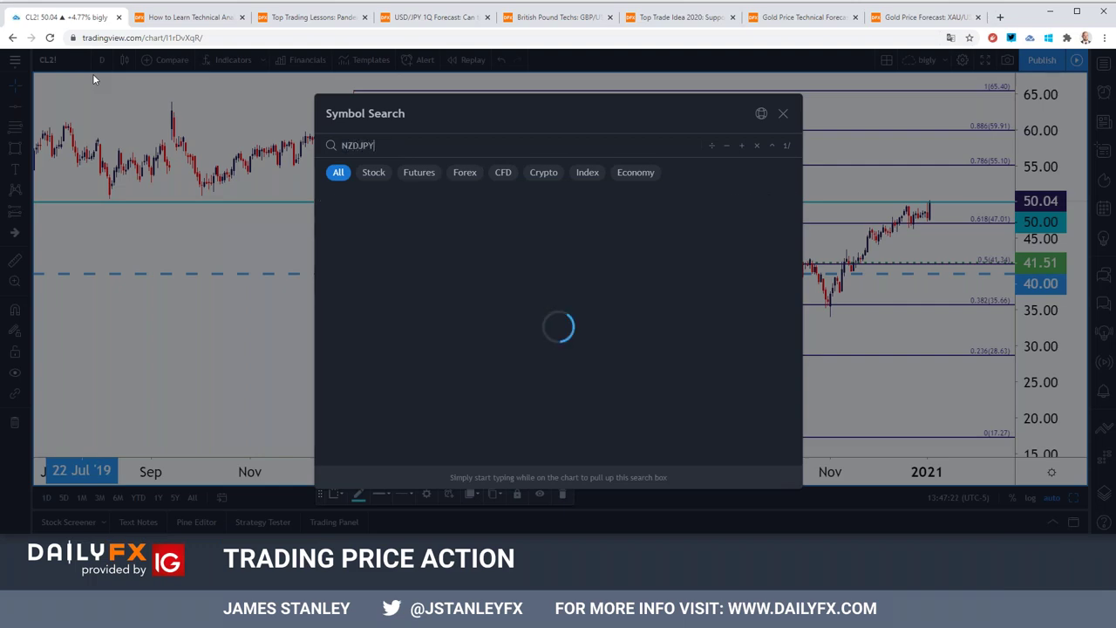
pyautogui.press('Down')
pyautogui.press('Down')
pyautogui.press('Down')
pyautogui.press('Down')
pyautogui.press('Return')
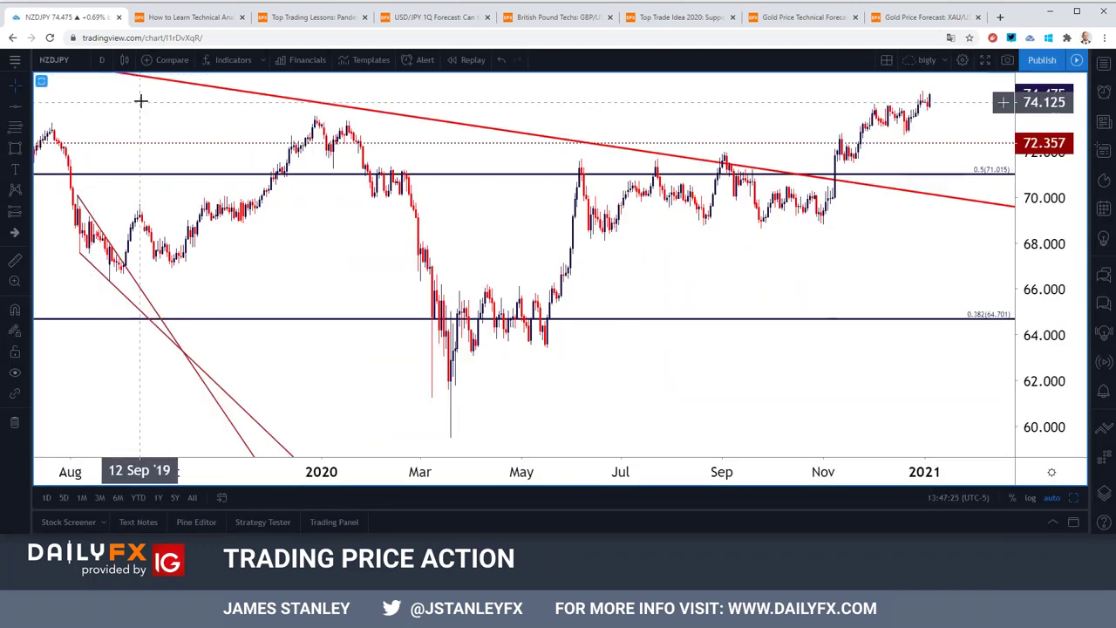
pyautogui.click(101, 60)
pyautogui.click(141, 422)
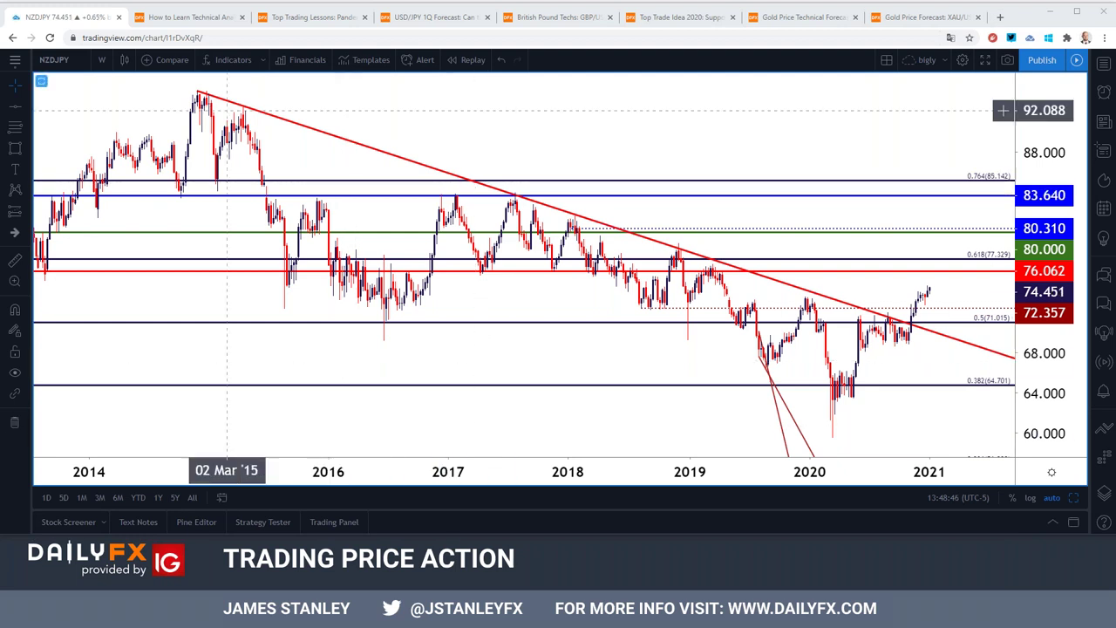
# Step: Load USDJPY on 4-hour candles and zoom out to show history back to August
pyautogui.click(77, 64)
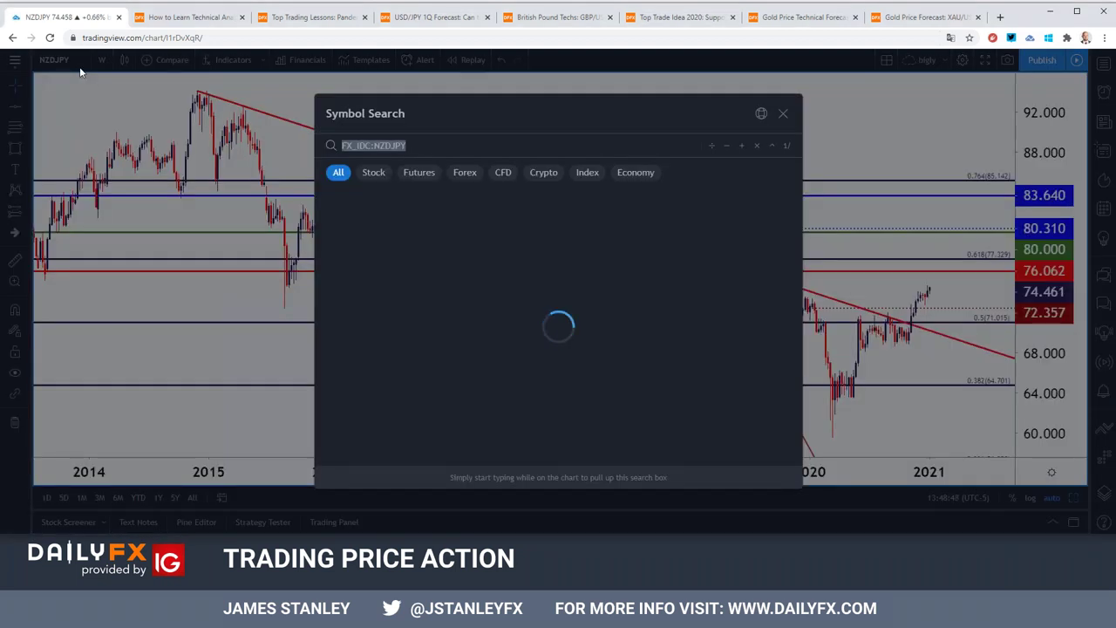
pyautogui.write('USDJPY')
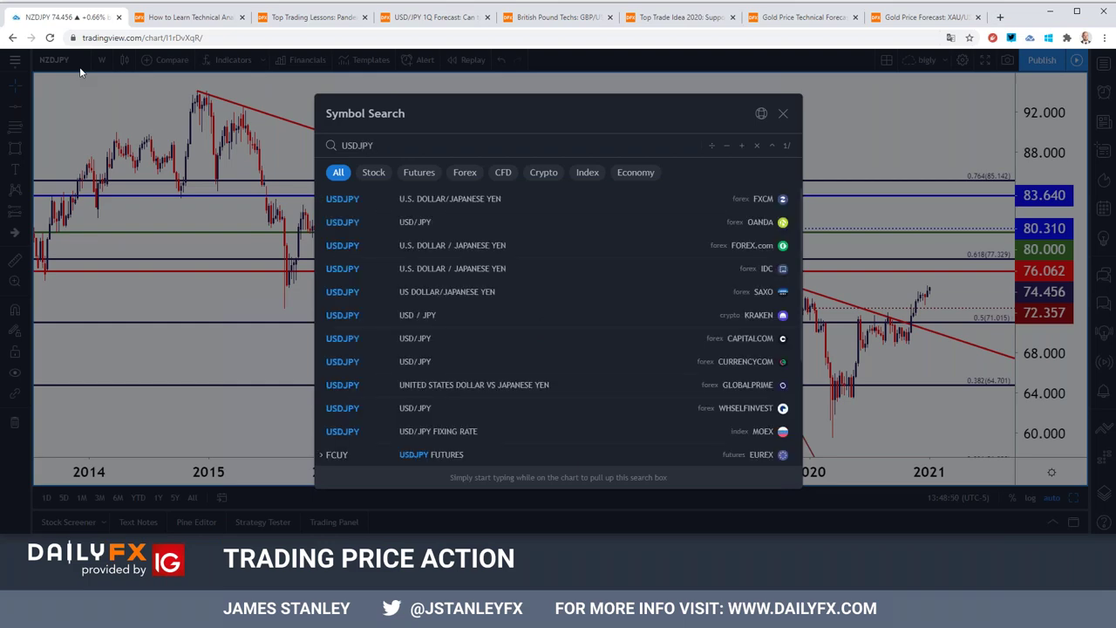
pyautogui.press('Down')
pyautogui.press('Down')
pyautogui.press('Down')
pyautogui.press('Return')
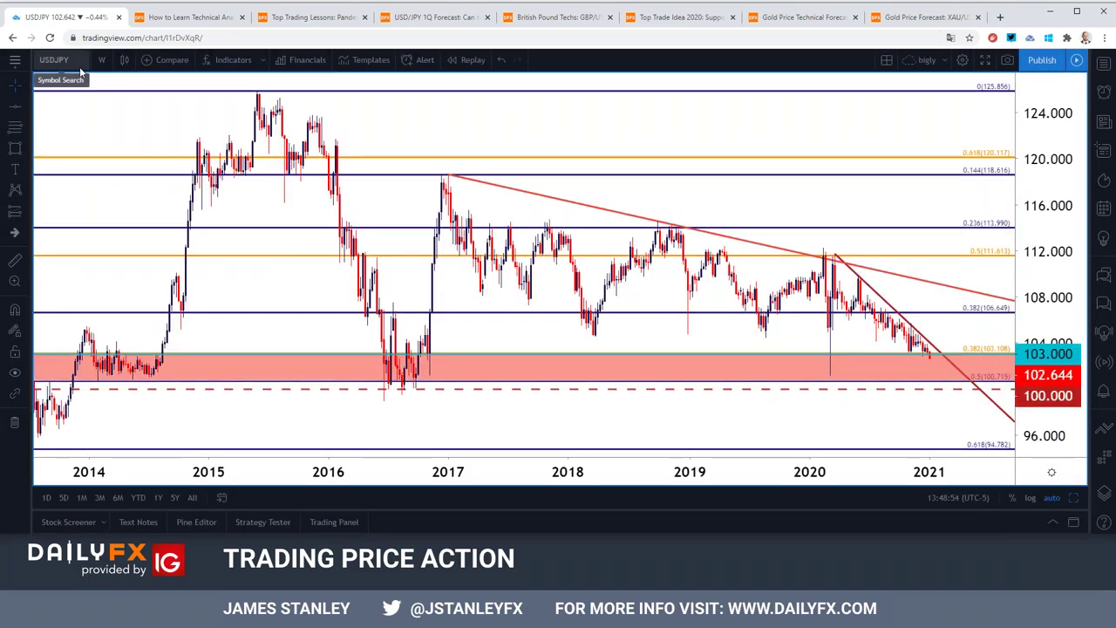
pyautogui.click(101, 59)
pyautogui.click(130, 366)
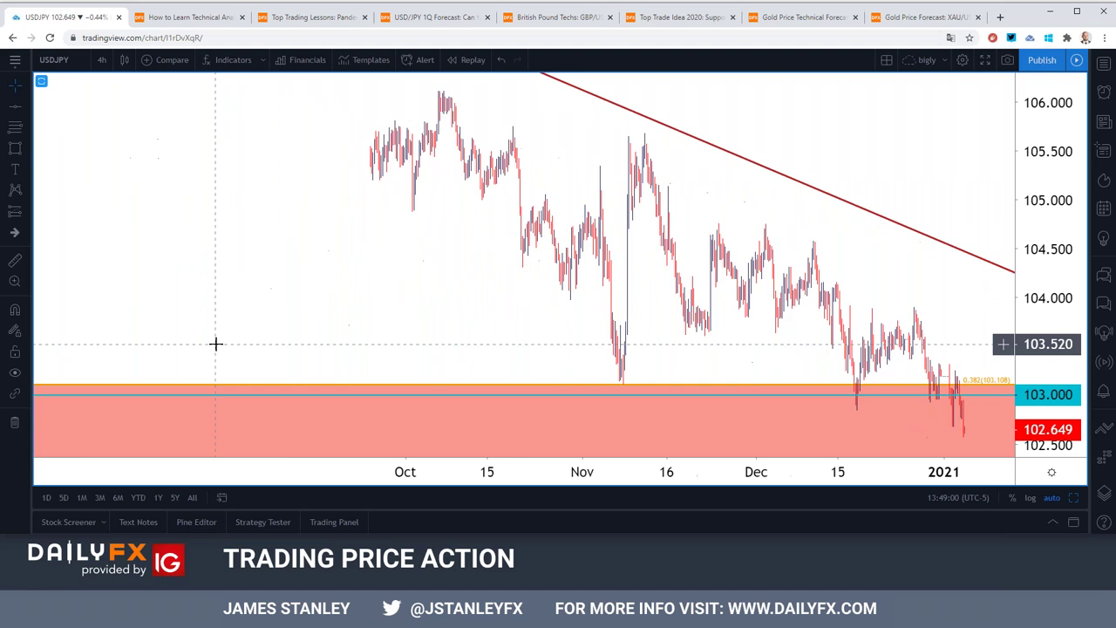
pyautogui.scroll(-1, 215, 344)
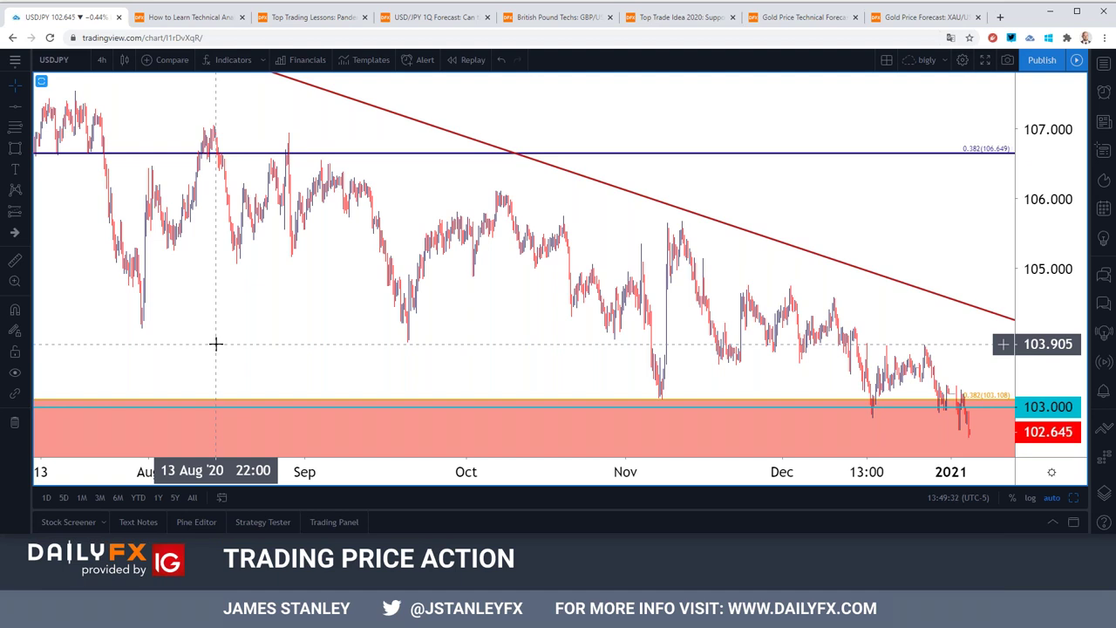
# Step: Switch USDJPY to daily candles and zoom out
pyautogui.click(101, 59)
pyautogui.click(108, 404)
pyautogui.scroll(-5, 187, 393)
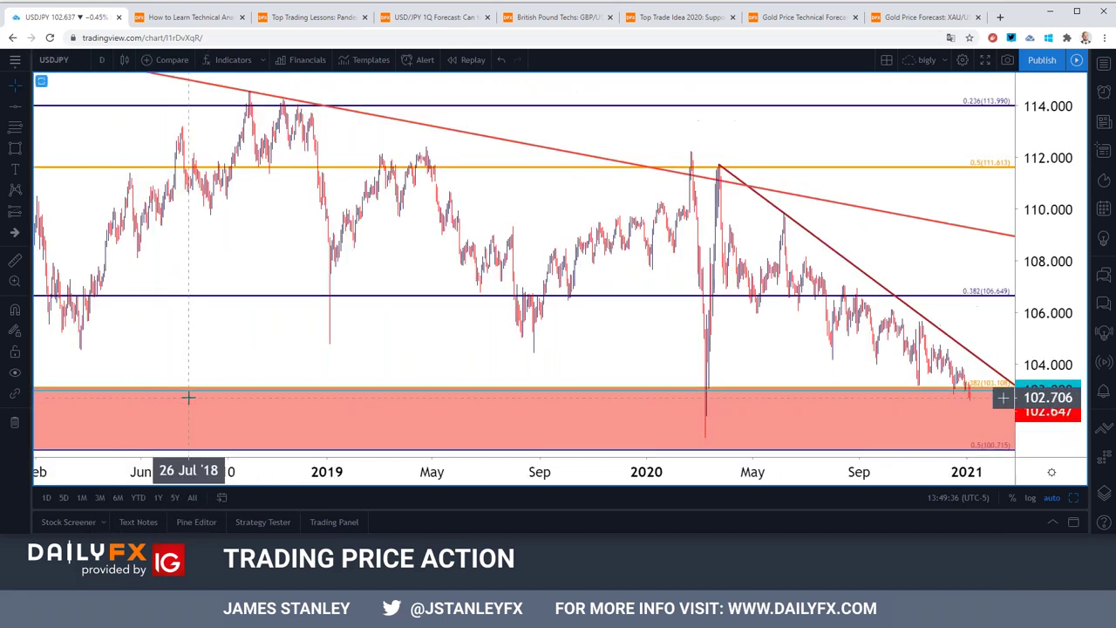
pyautogui.scroll(-3, 210, 368)
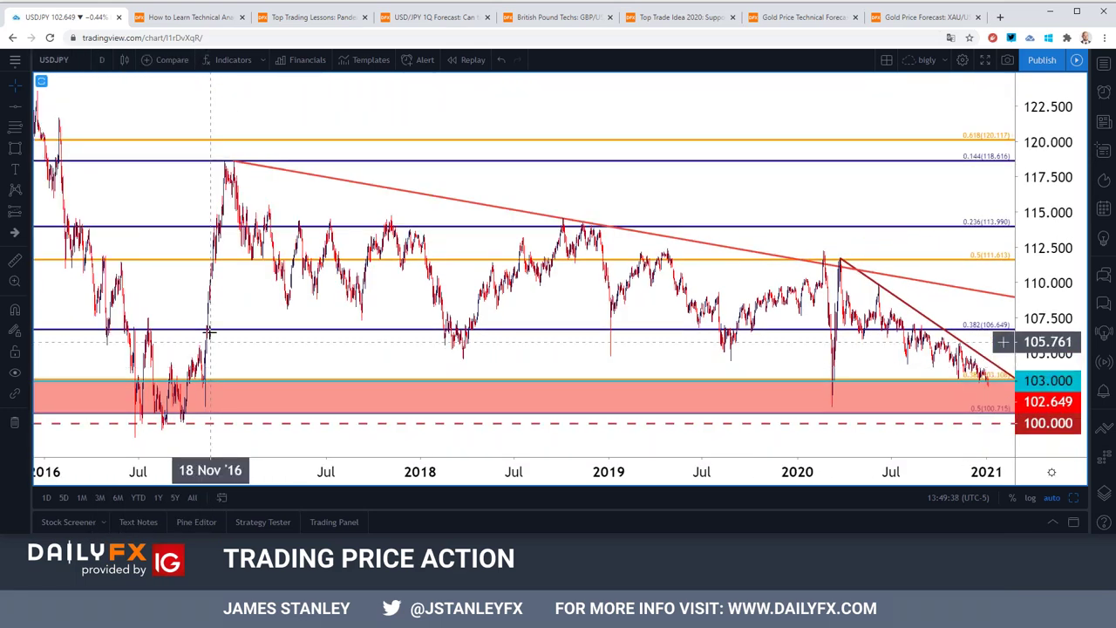
# Step: Show USDJPY weekly candles for 2011–2021, select the red zone, then open the DailyFX 1Q forecast article
pyautogui.click(101, 59)
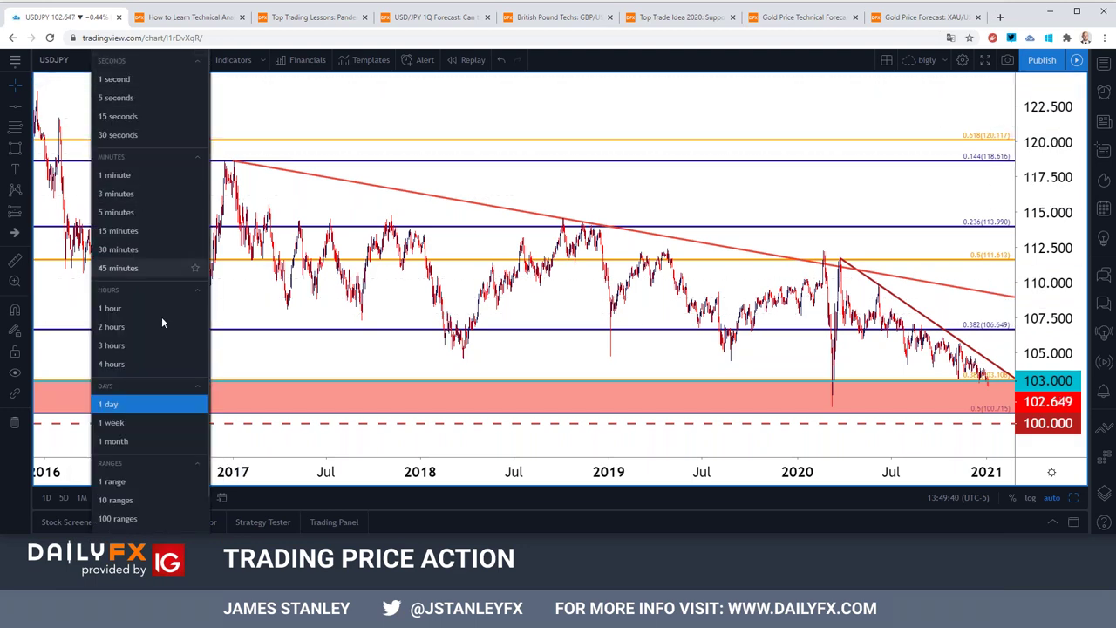
pyautogui.click(164, 424)
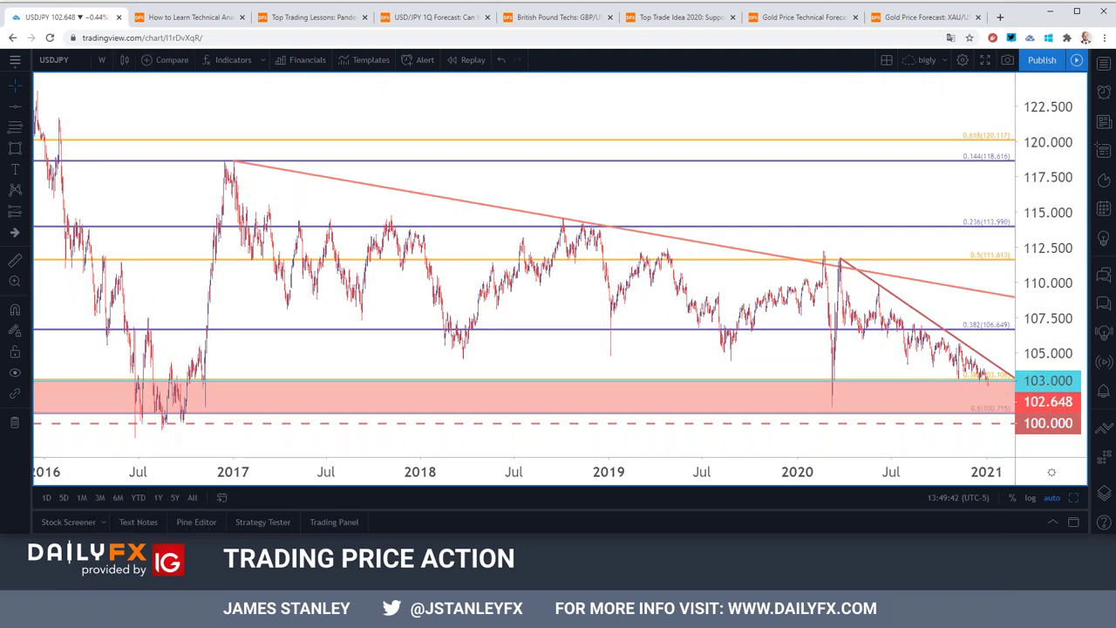
pyautogui.scroll(2, 192, 403)
pyautogui.scroll(3, 192, 403)
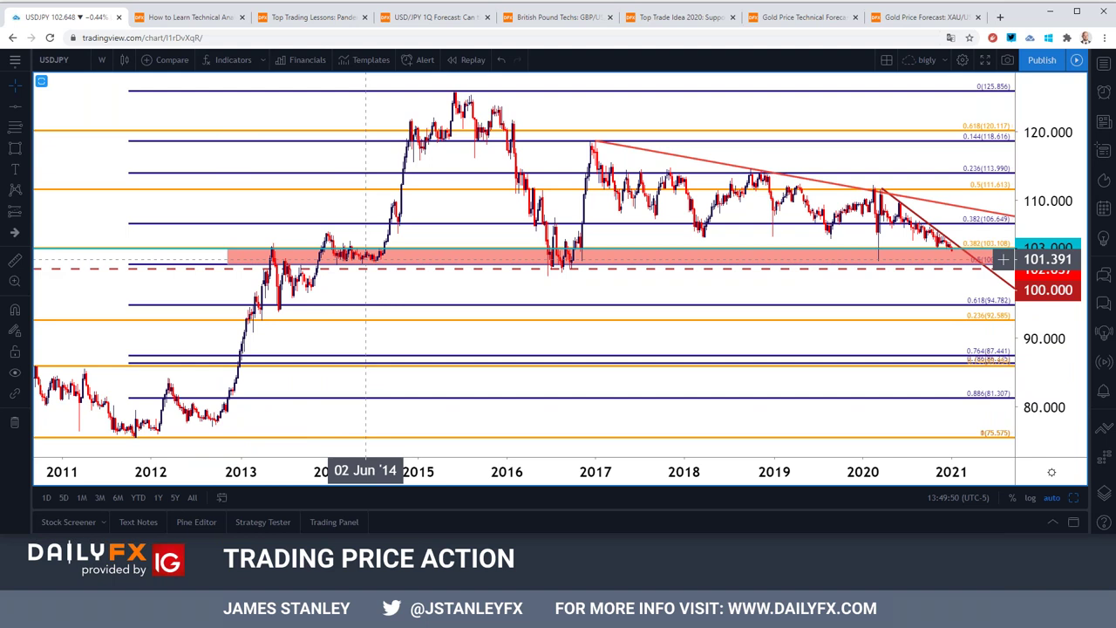
pyautogui.click(362, 265)
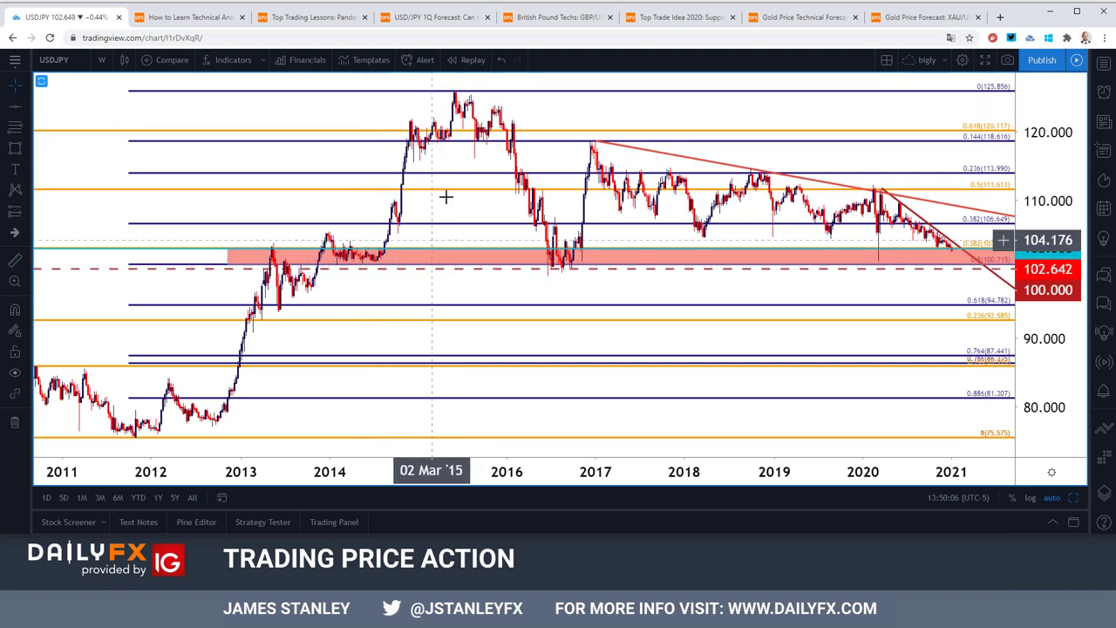
pyautogui.click(447, 24)
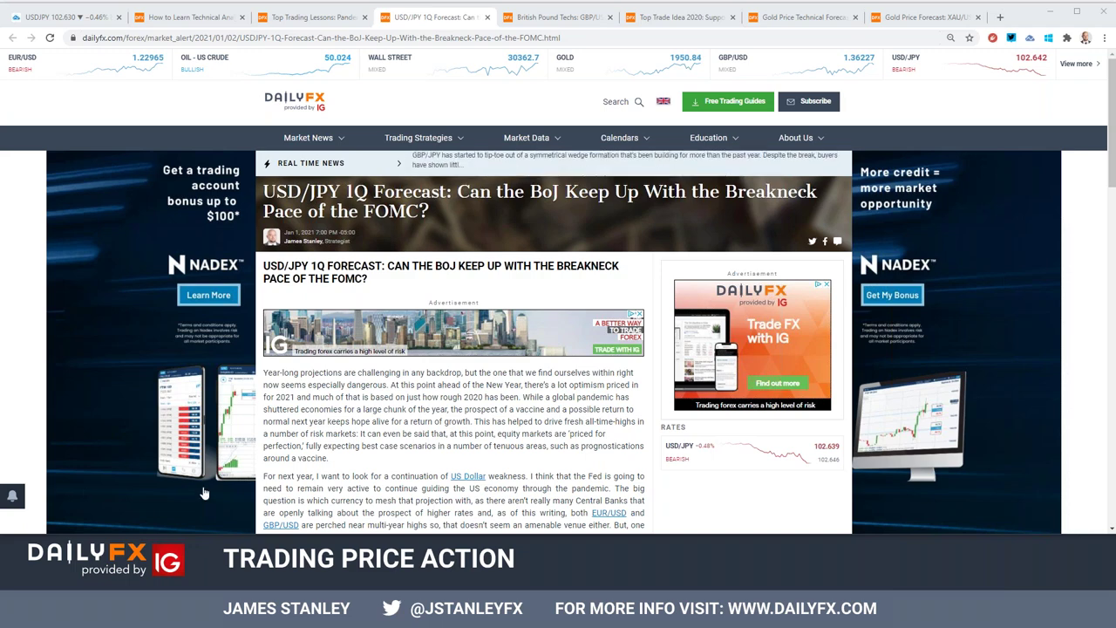
# Step: Go back from the DailyFX article to the TradingView USDJPY weekly chart
pyautogui.click(98, 20)
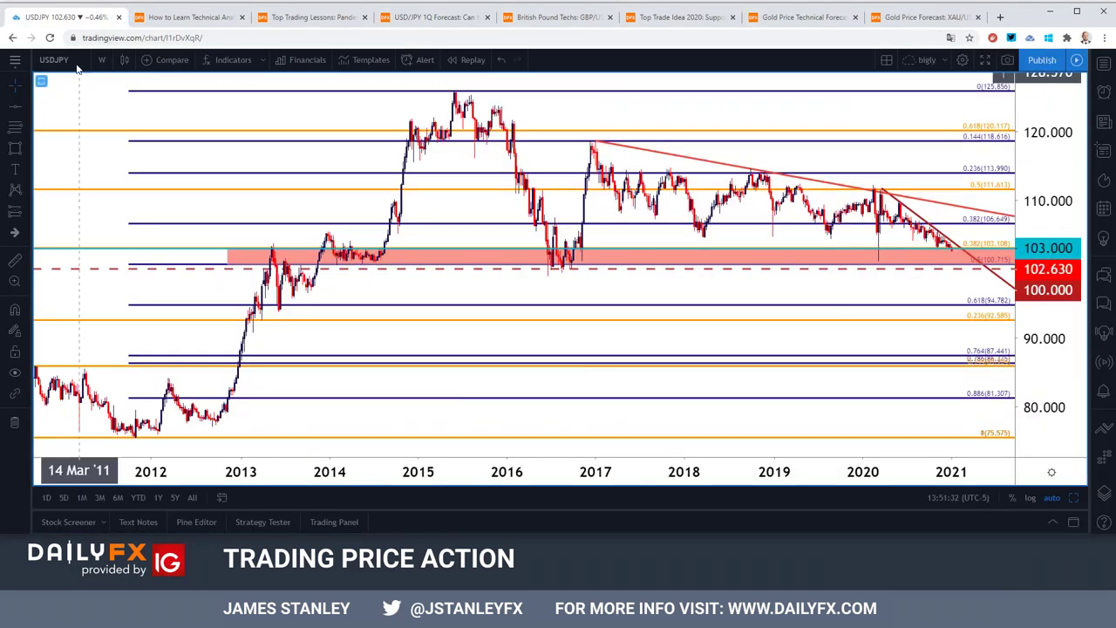
# Step: Replace USDJPY with FX_IDC:AUDUSD on the chart and zoom in
pyautogui.click(74, 61)
pyautogui.write('audusd')
pyautogui.press('Down')
pyautogui.press('Down')
pyautogui.press('Down')
pyautogui.press('Return')
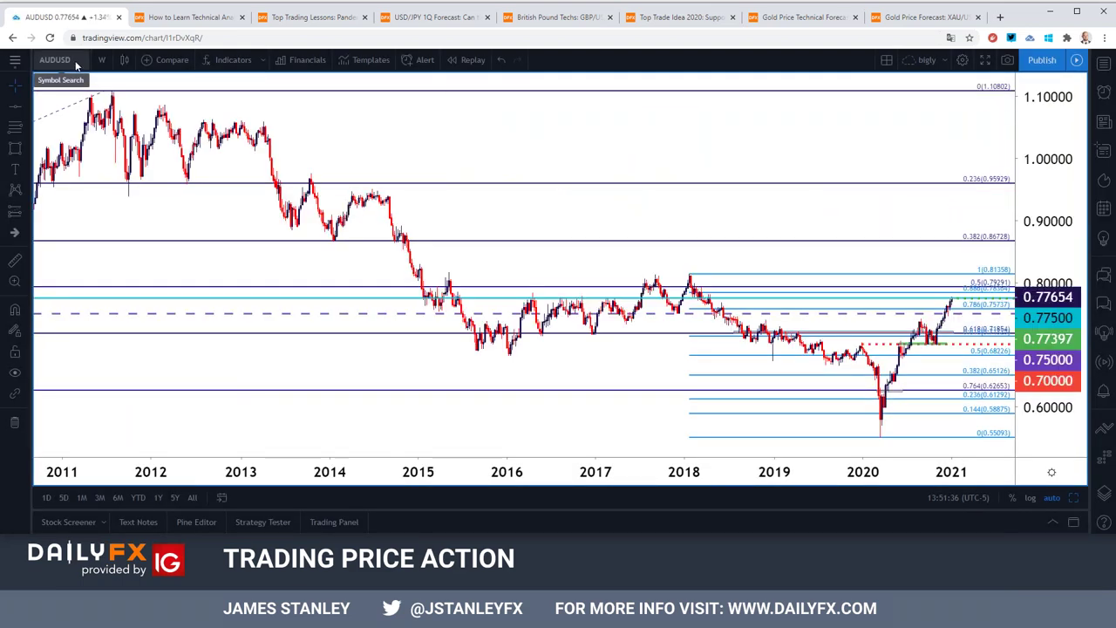
pyautogui.scroll(3, 453, 349)
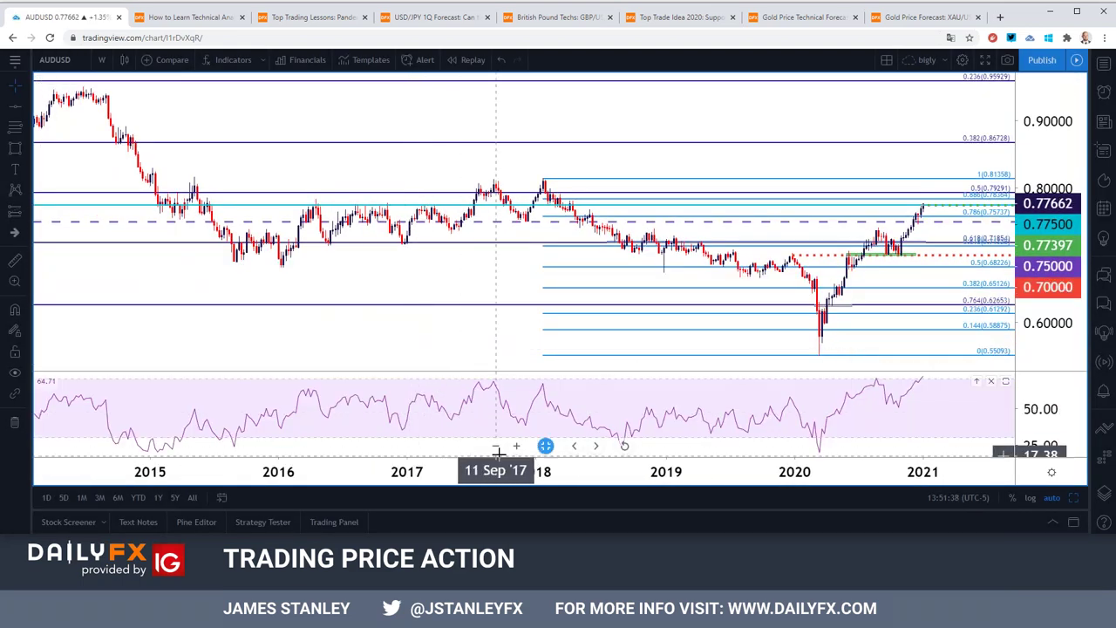
pyautogui.scroll(3, 498, 449)
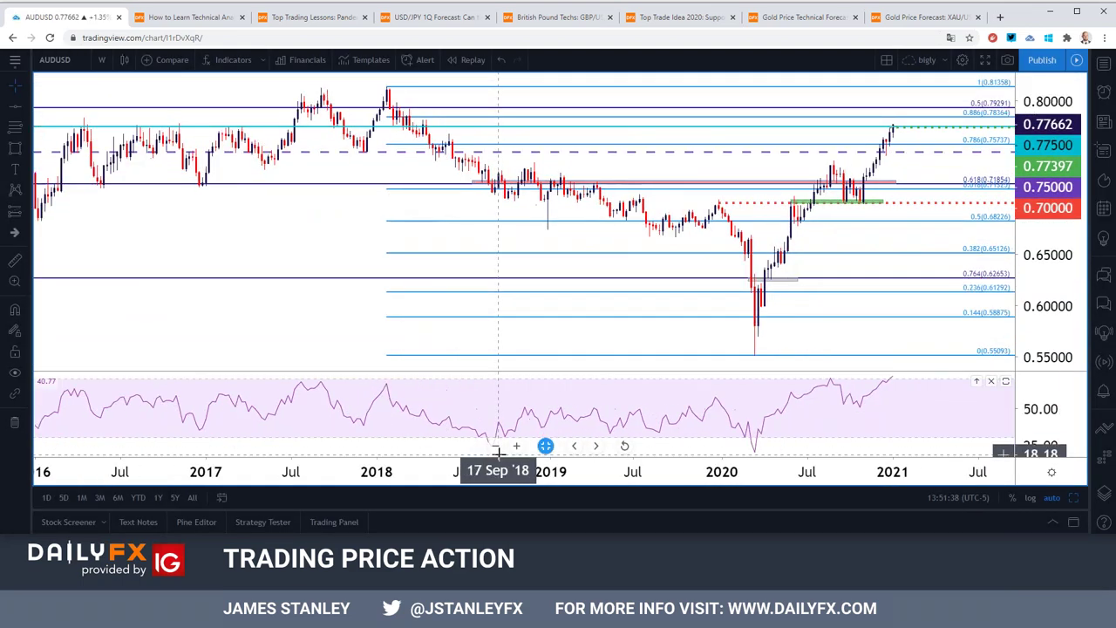
# Step: Switch AUDUSD from daily to 4-hour candles
pyautogui.click(102, 59)
pyautogui.click(112, 404)
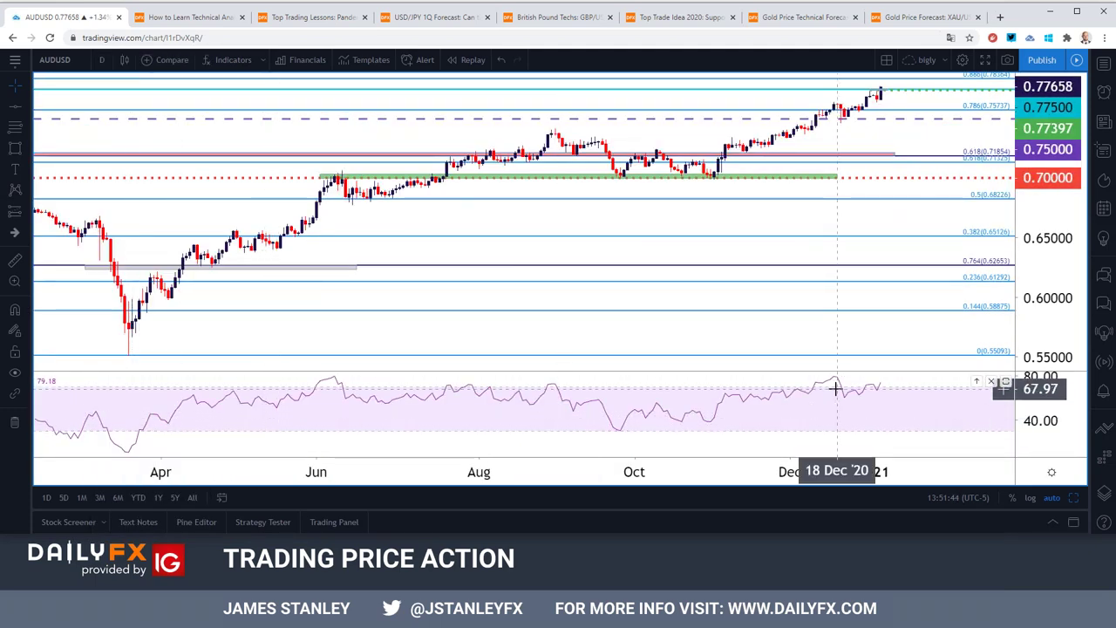
pyautogui.click(102, 60)
pyautogui.click(161, 373)
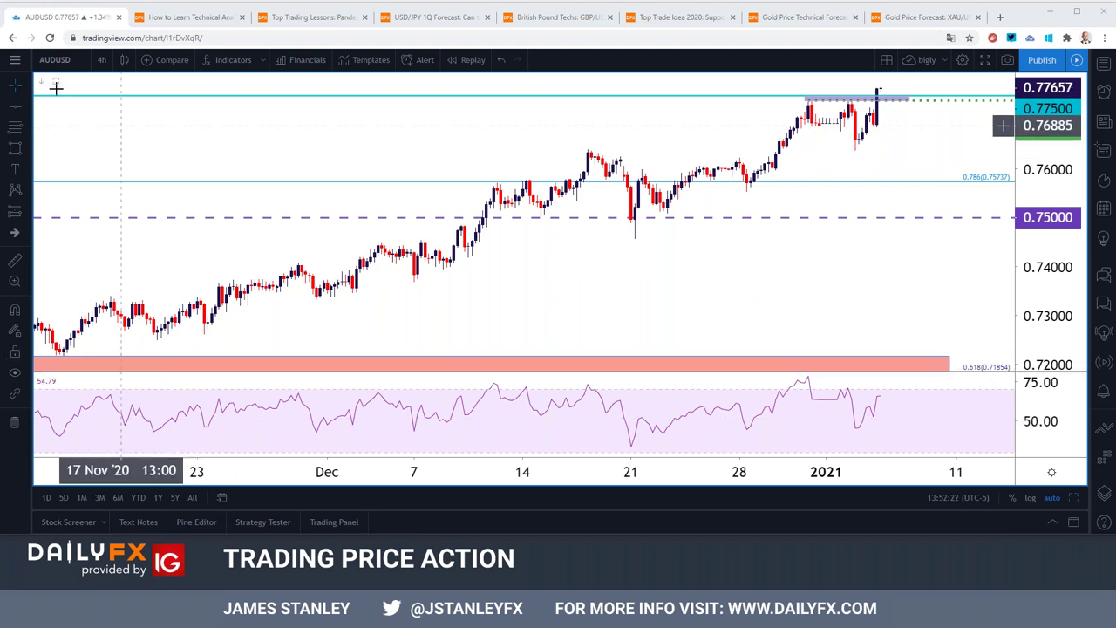
# Step: Load UKOIL on weekly candles zoomed out to span 2011–2021
pyautogui.click(70, 64)
pyautogui.write('UKOIL')
pyautogui.press('Down')
pyautogui.press('Return')
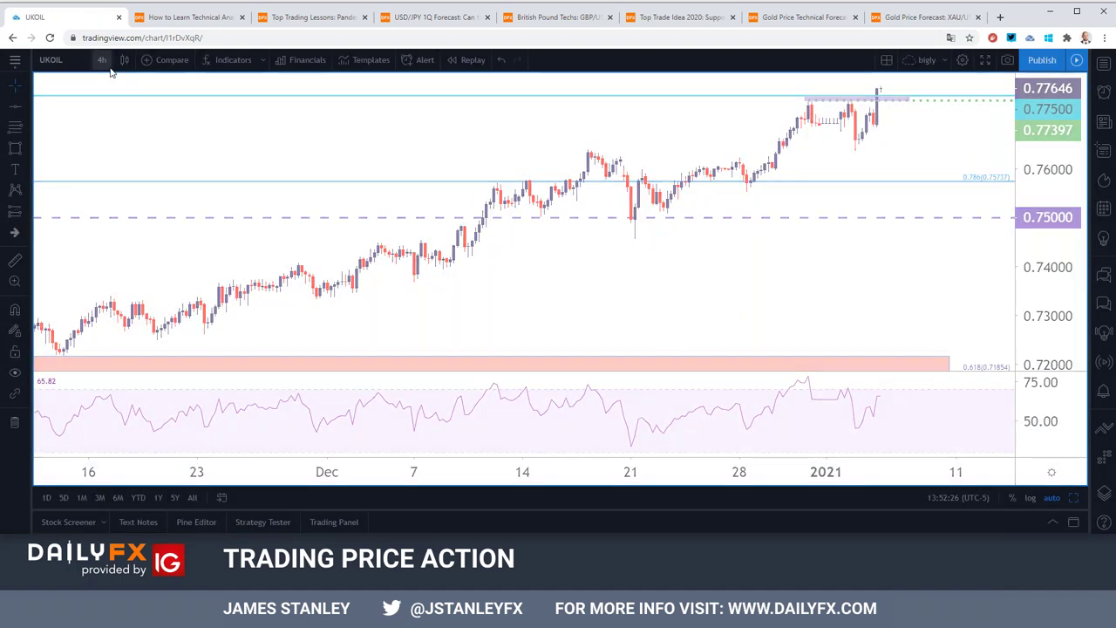
pyautogui.click(102, 61)
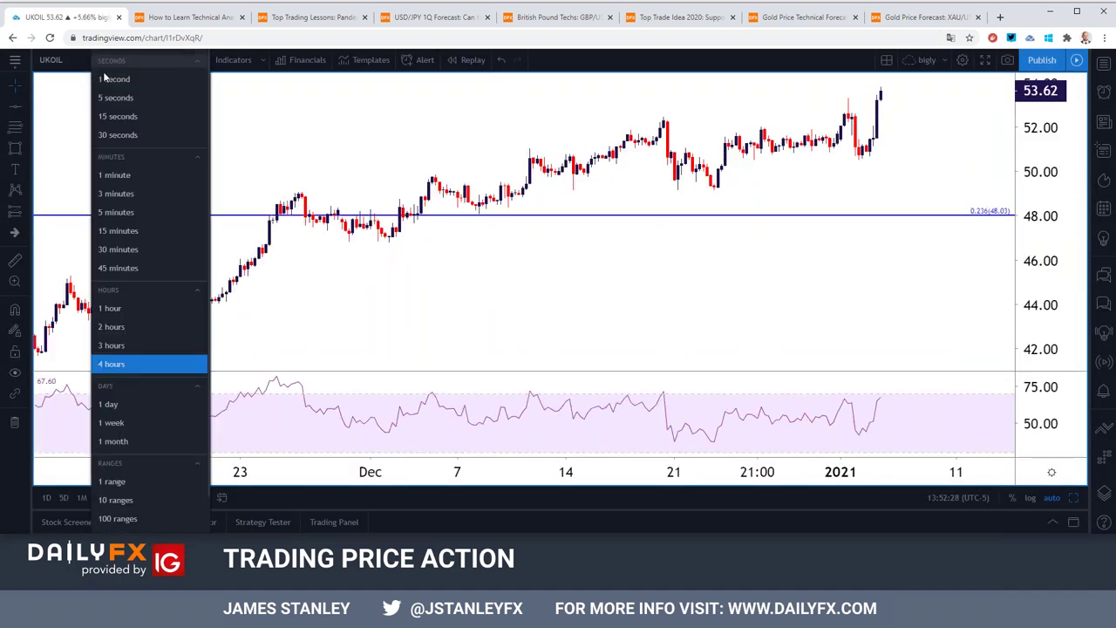
pyautogui.click(129, 424)
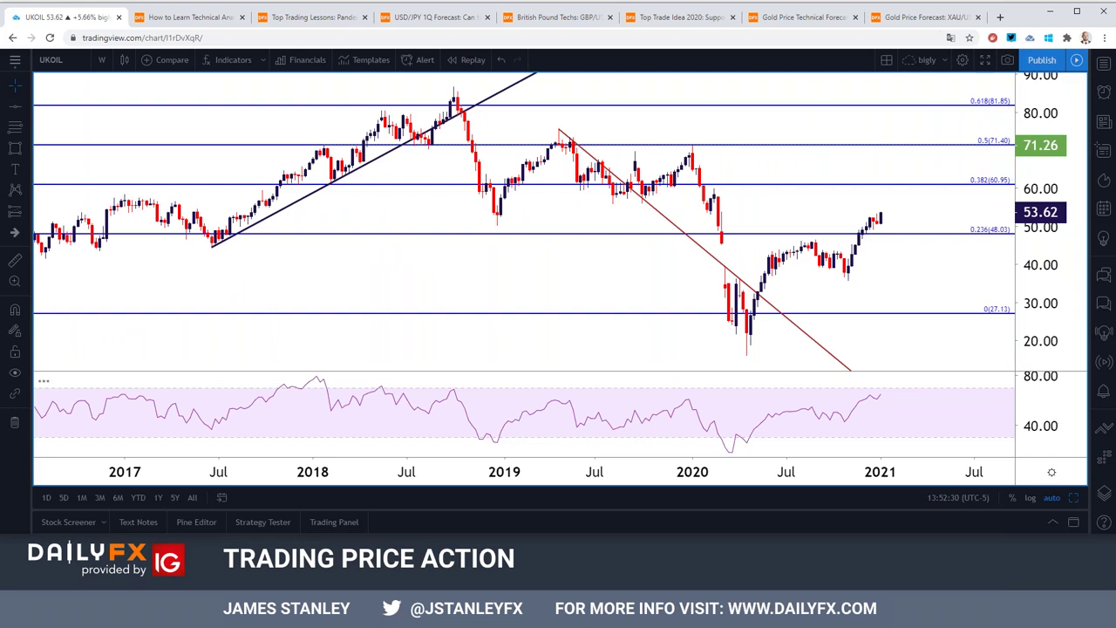
pyautogui.scroll(-5, 468, 356)
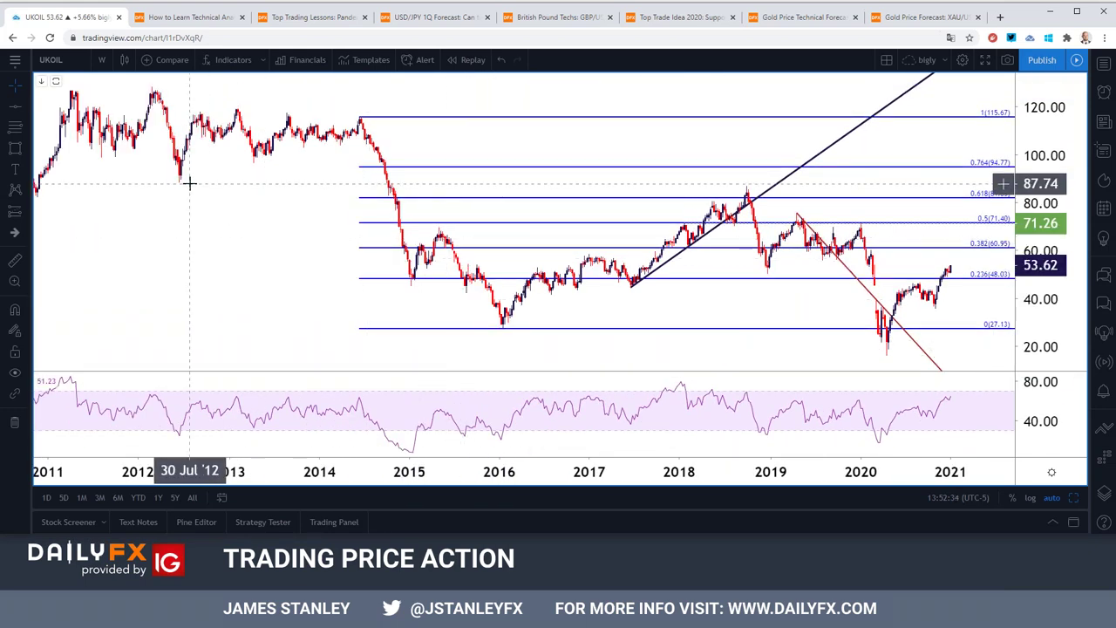
# Step: Delete the black rising trend line, the red falling trend line, and the Fib retracement
pyautogui.click(829, 153)
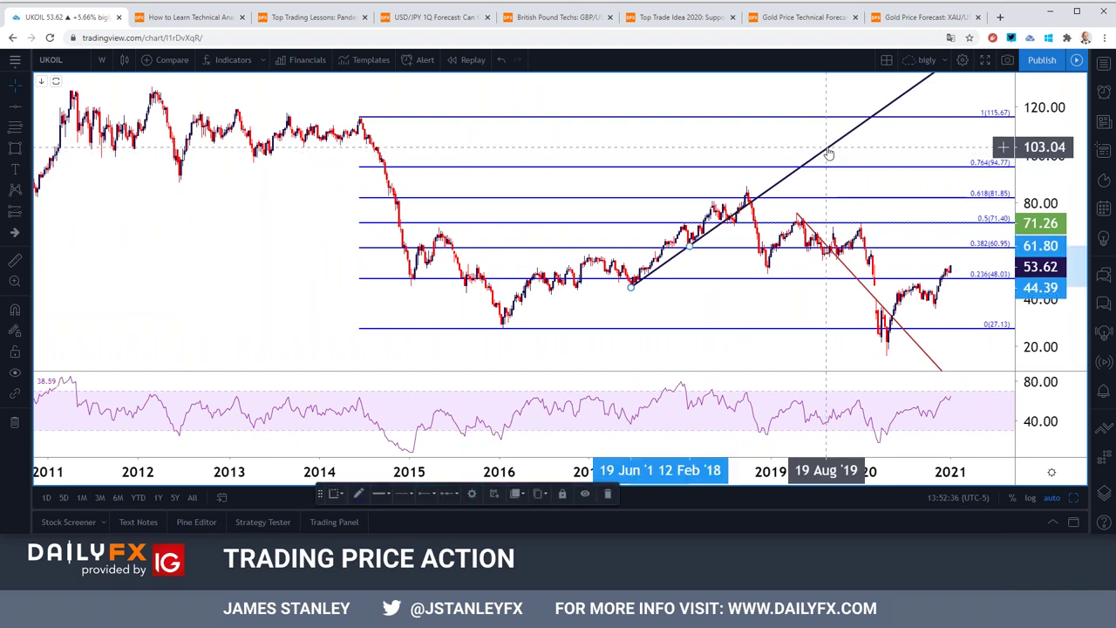
pyautogui.press('Delete')
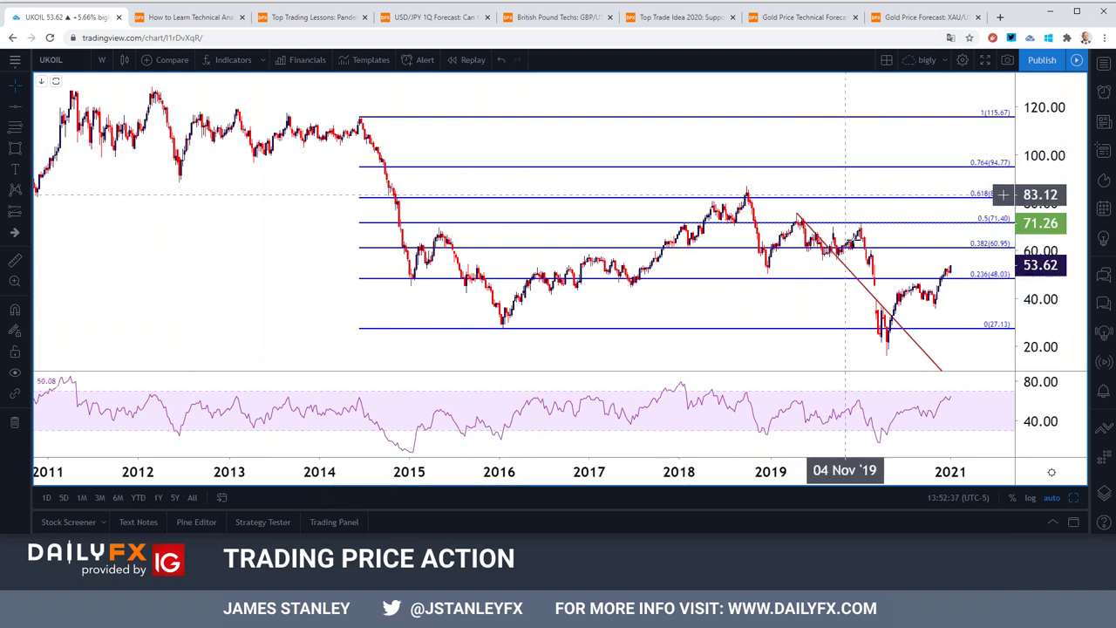
pyautogui.click(845, 266)
pyautogui.press('Delete')
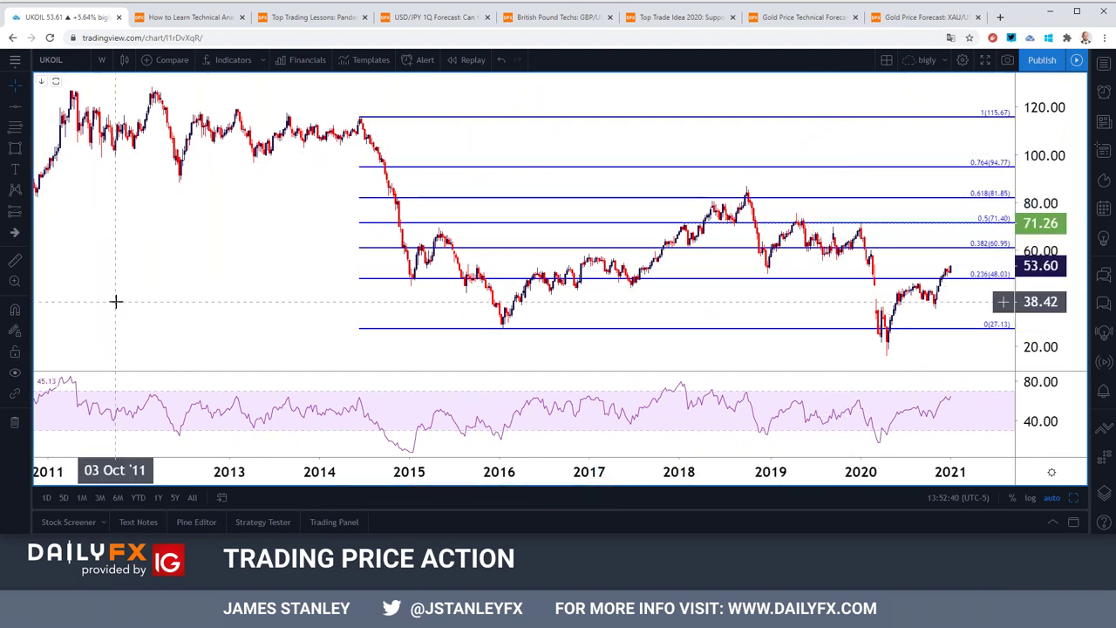
pyautogui.click(14, 422)
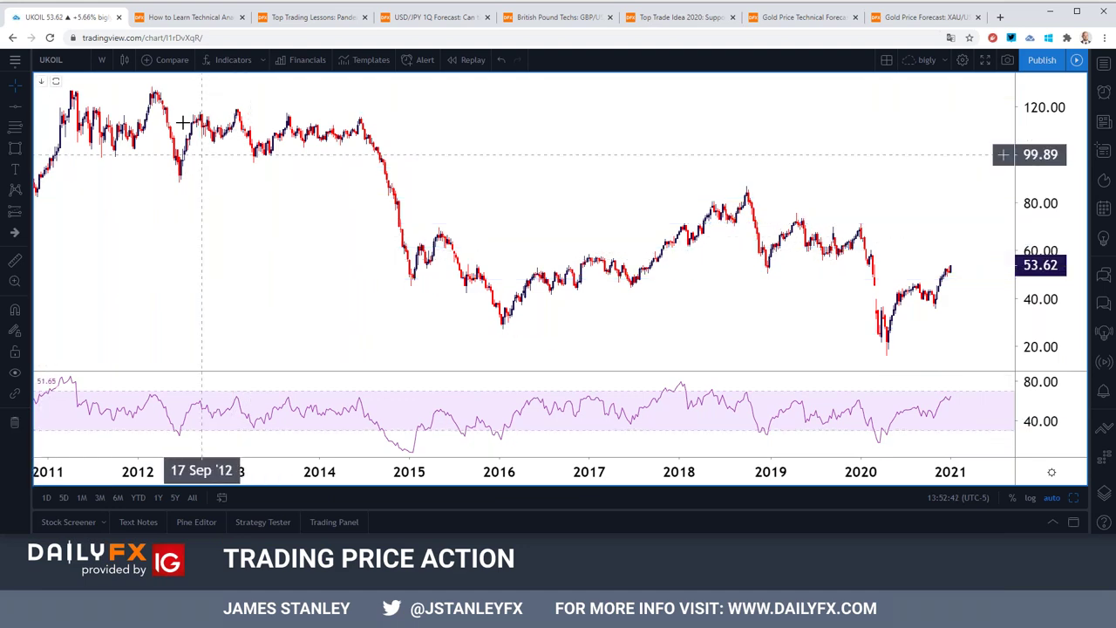
# Step: Switch UKOIL to monthly candles and draw a trend line from the 2012 high to the 2018 high
pyautogui.click(104, 62)
pyautogui.click(133, 436)
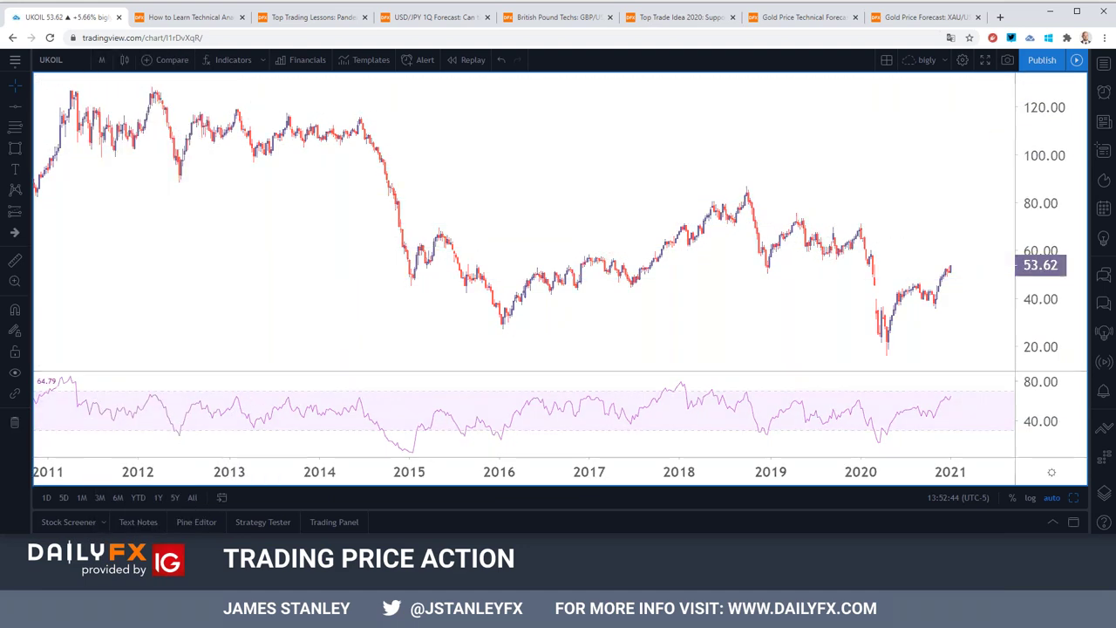
pyautogui.scroll(2, 423, 318)
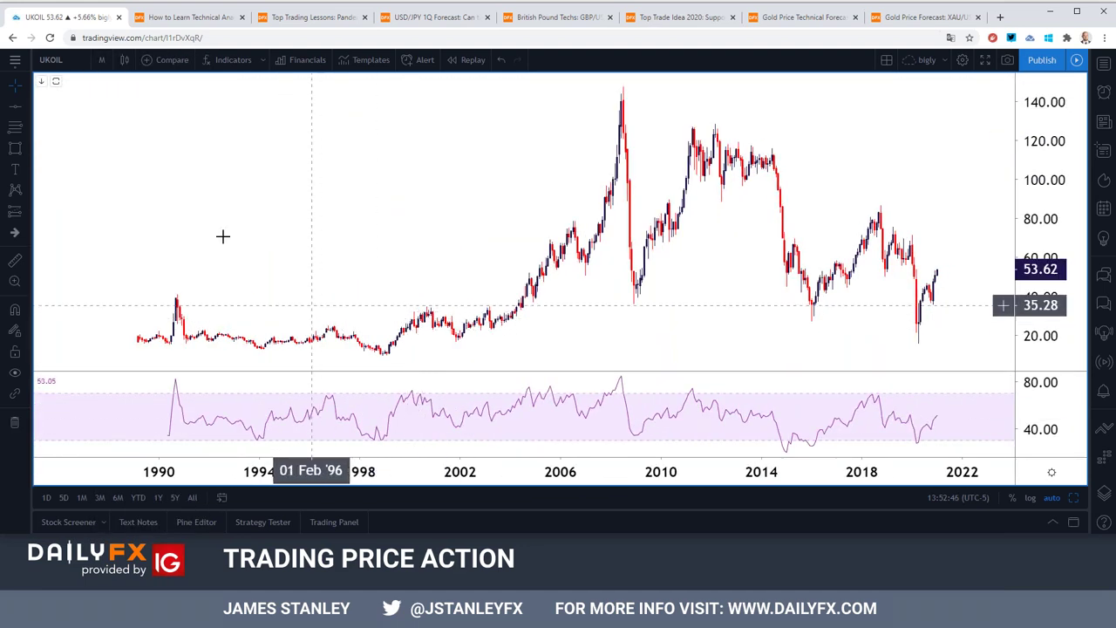
pyautogui.click(15, 106)
pyautogui.click(71, 108)
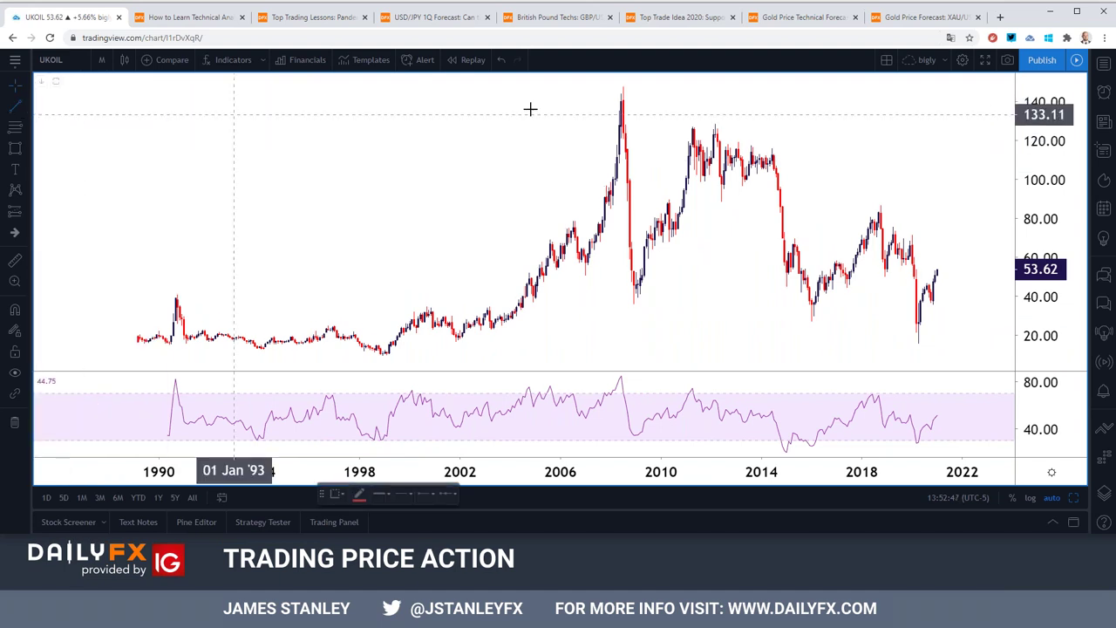
pyautogui.click(715, 122)
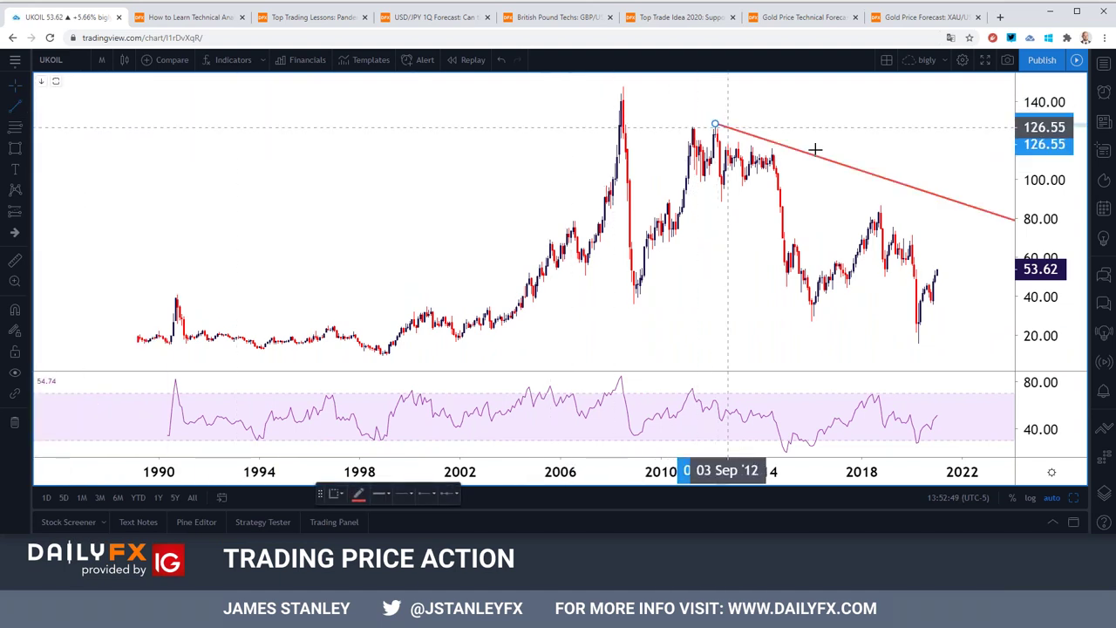
pyautogui.click(880, 203)
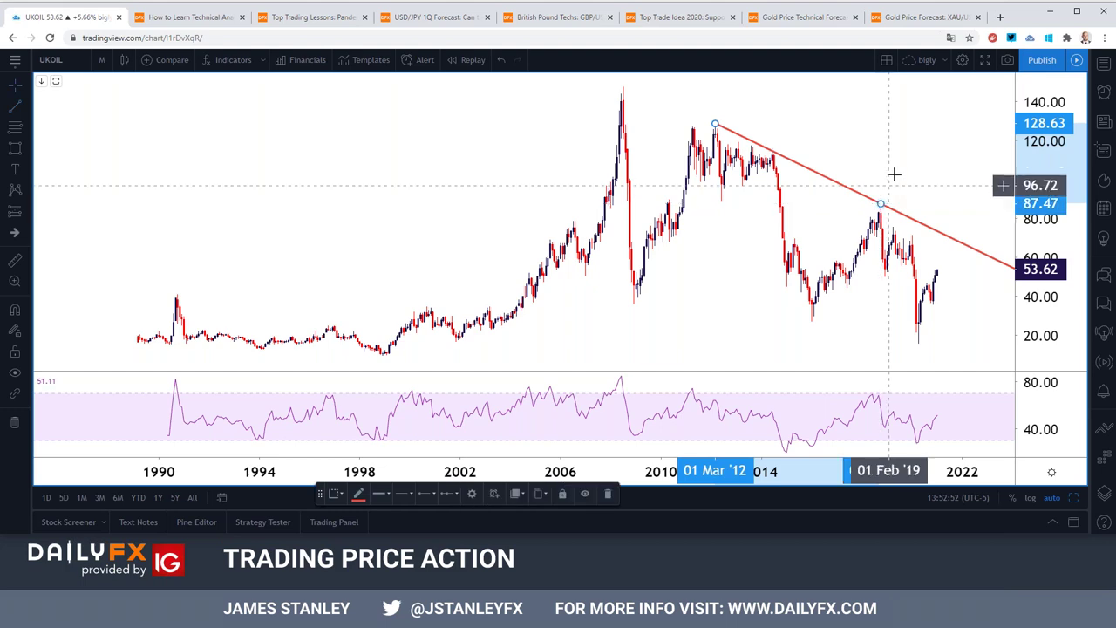
# Step: Turn on magnet snapping, move the trend line's left end to the 2014 high, then delete it
pyautogui.scroll(3, 747, 237)
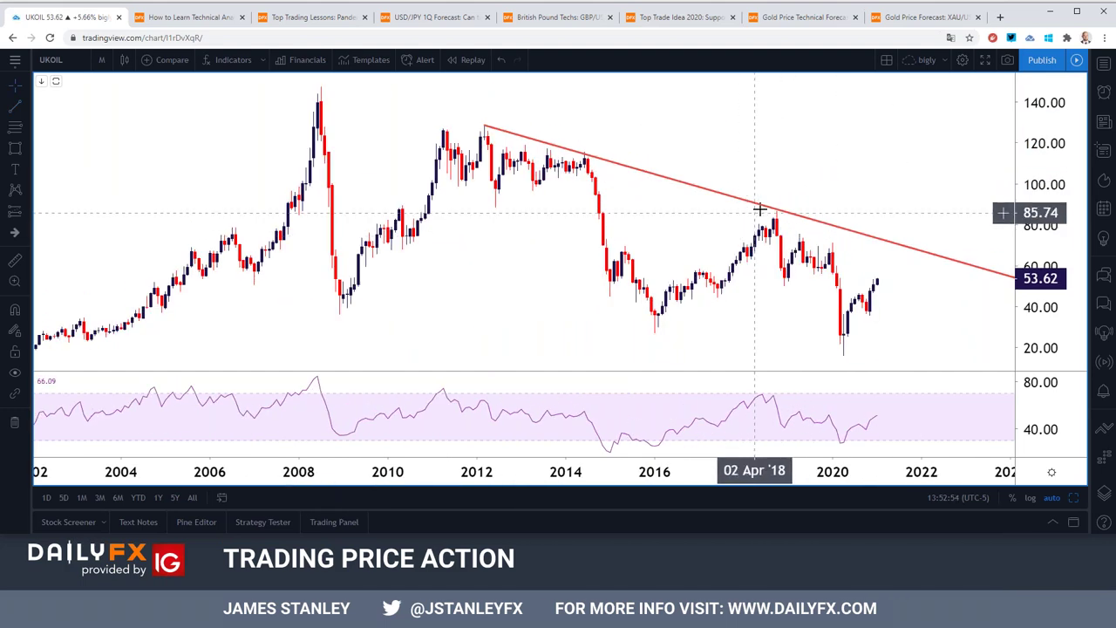
pyautogui.click(14, 310)
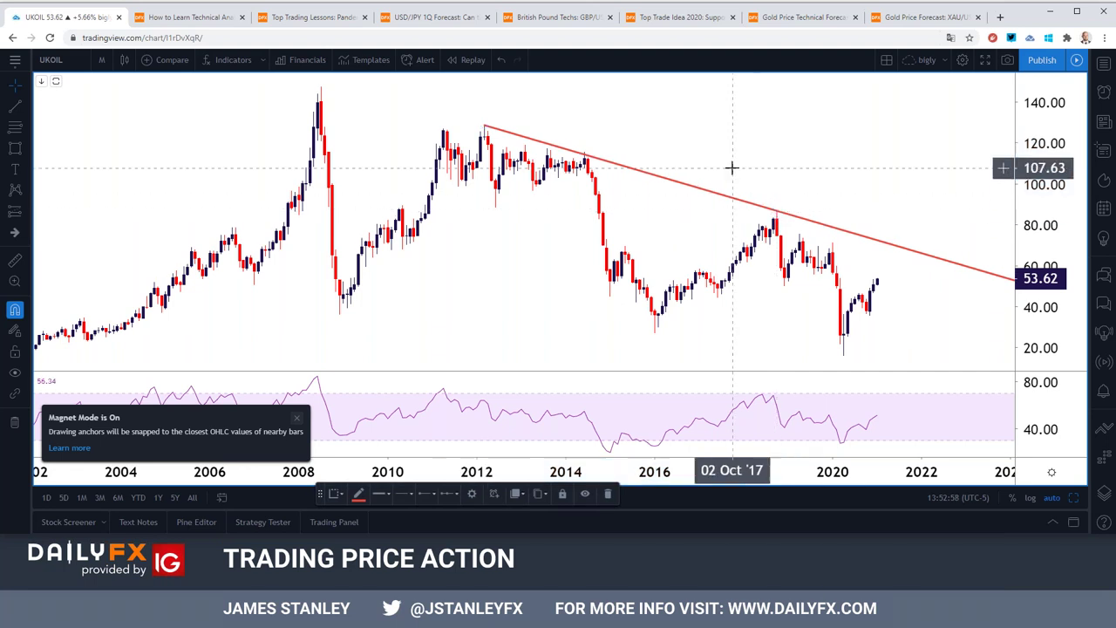
pyautogui.moveTo(485, 126); pyautogui.dragTo(584, 150)
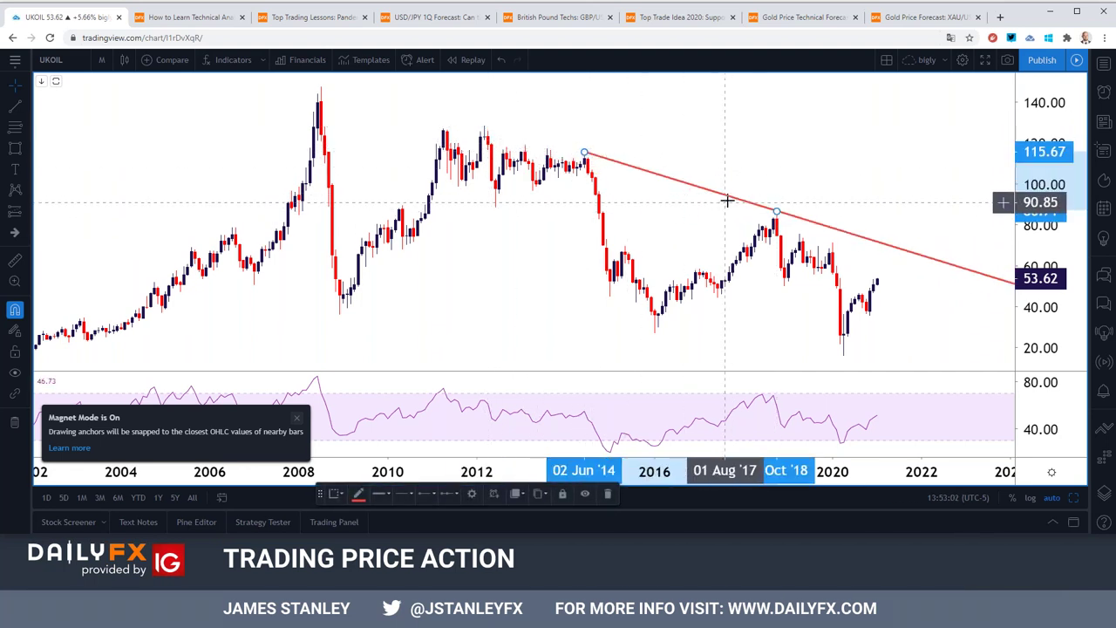
pyautogui.press('Delete')
pyautogui.scroll(-3, 605, 212)
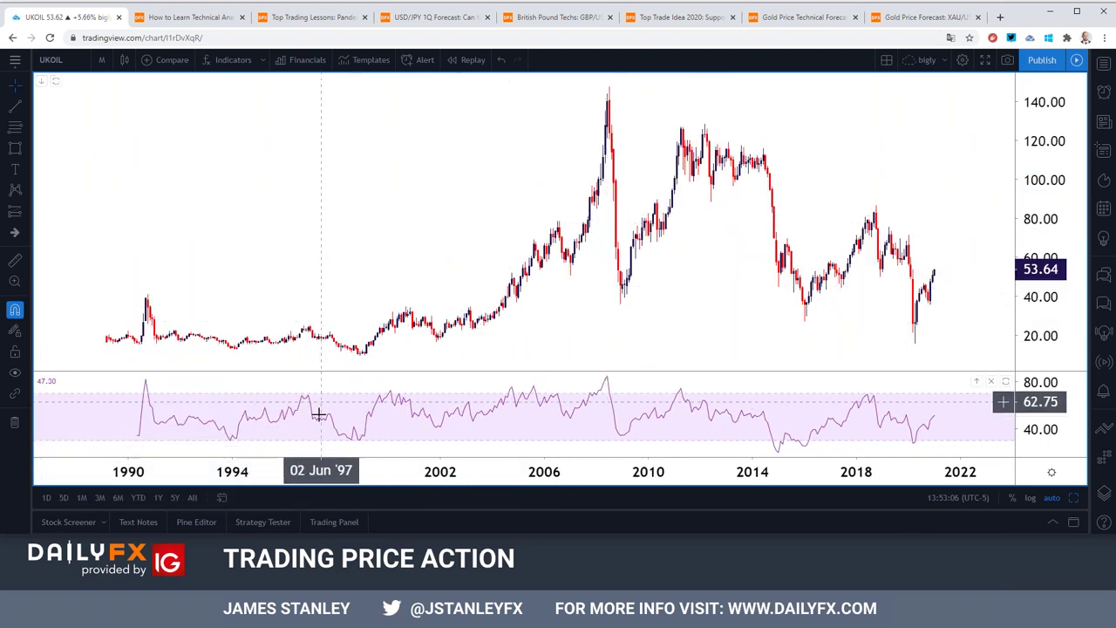
# Step: Draw a Fib retracement from UKOIL's 1998 low up to the 2008 high at 147.72
pyautogui.click(29, 129)
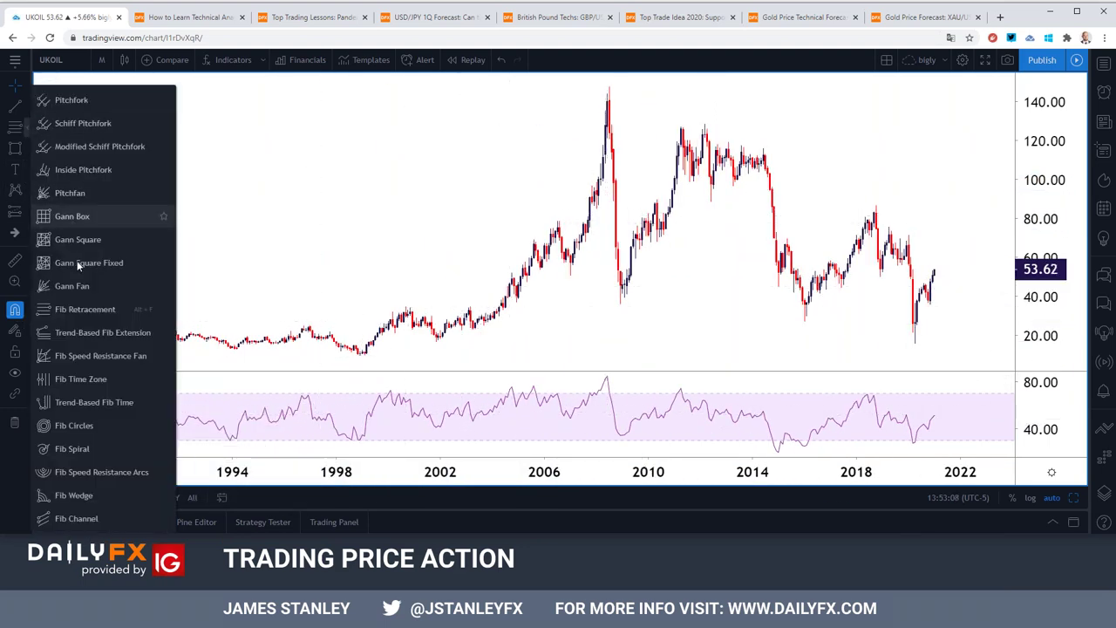
pyautogui.click(99, 307)
pyautogui.click(359, 354)
pyautogui.click(419, 321)
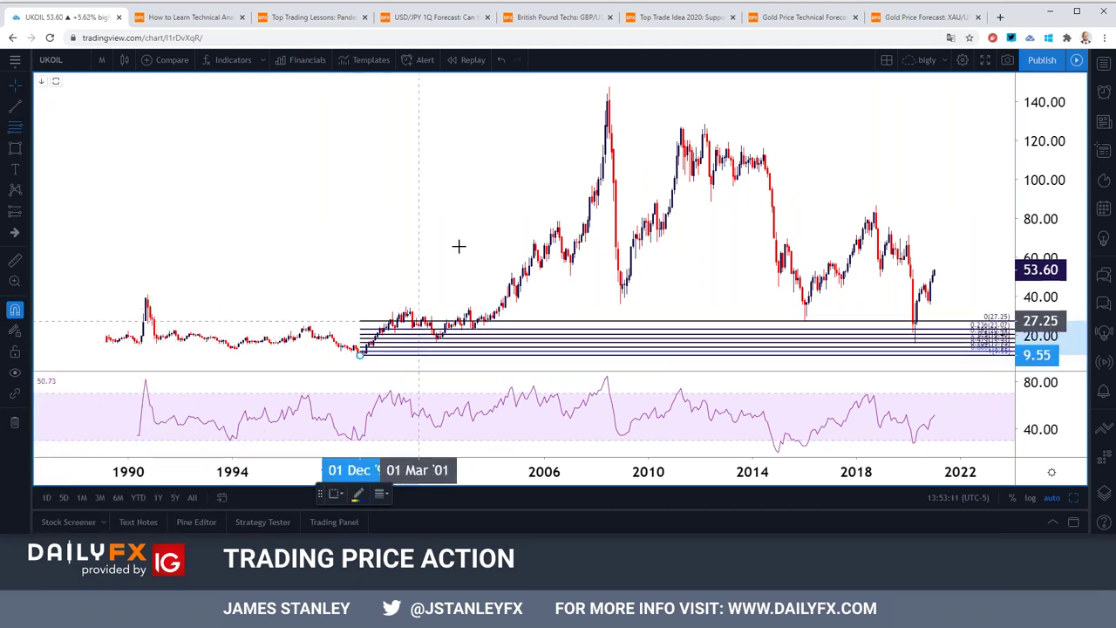
pyautogui.click(612, 87)
pyautogui.click(330, 205)
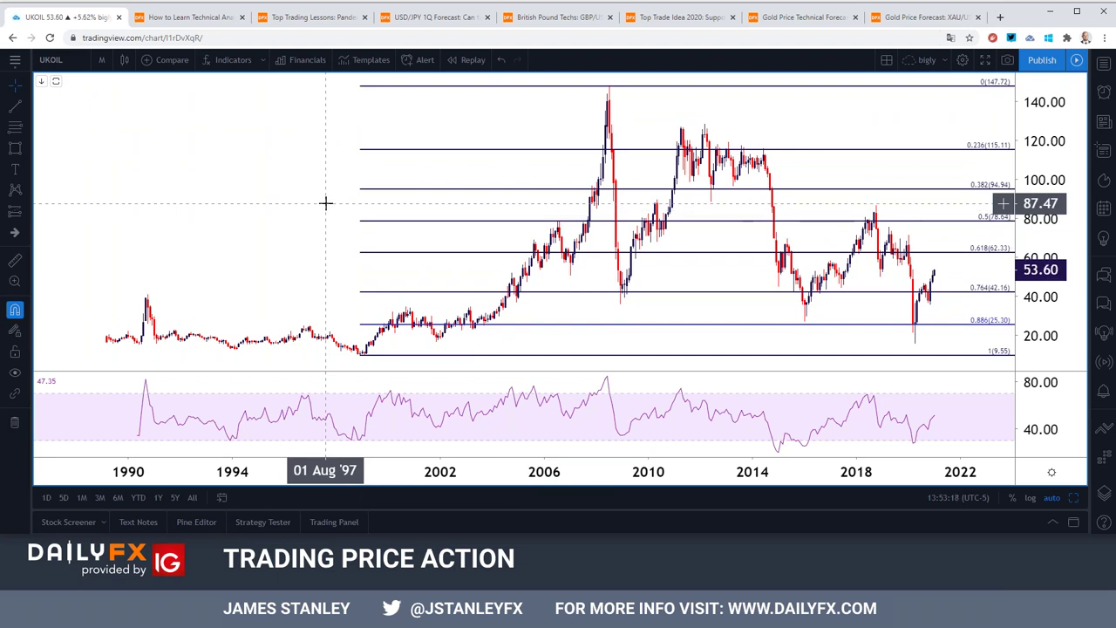
# Step: Nudge the retracement's lower anchor onto the 9.55 low
pyautogui.scroll(2, 325, 202)
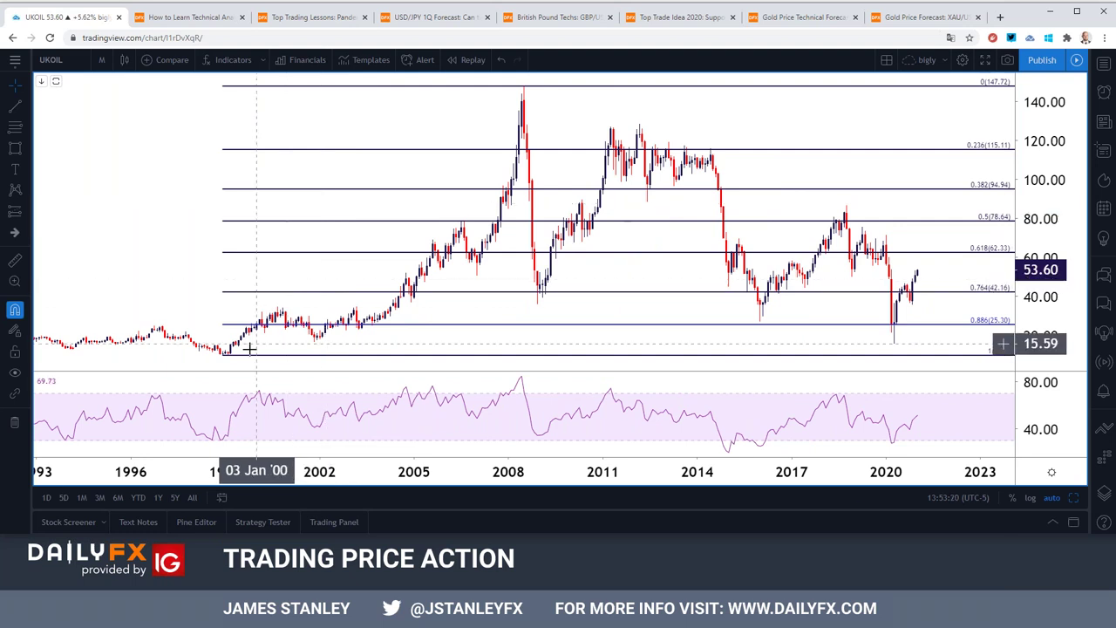
pyautogui.click(223, 353)
pyautogui.moveTo(223, 355)
pyautogui.mouseDown()
pyautogui.moveTo(218, 412)
pyautogui.moveTo(223, 353)
pyautogui.mouseUp()
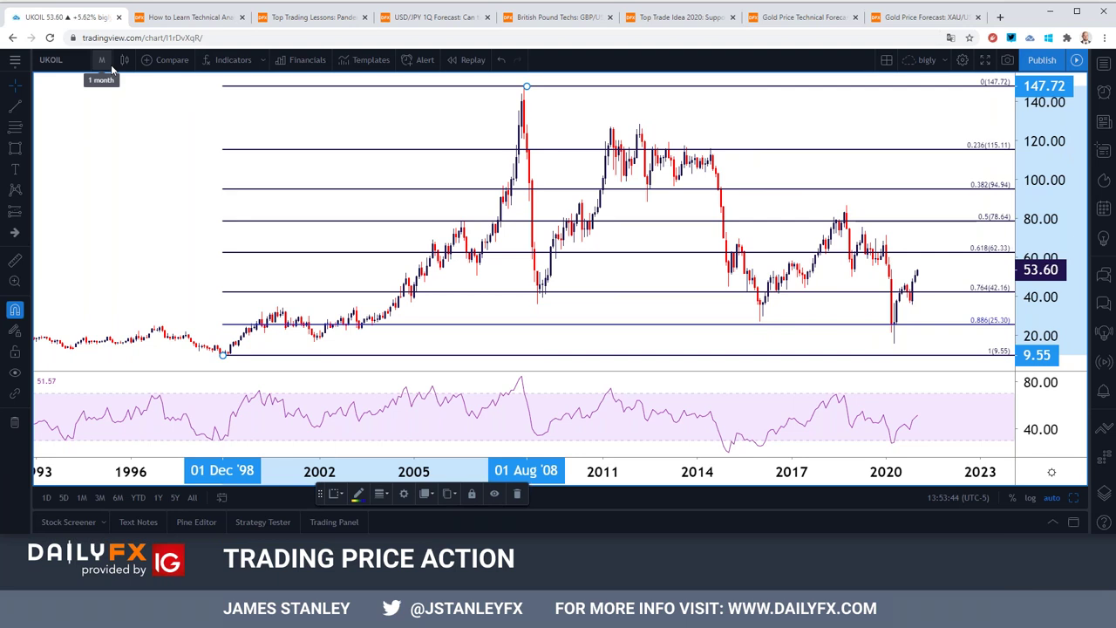
# Step: Draw a Fib retracement from the 2018 high at 86.71 down to the 2020 low at 16.01
pyautogui.click(27, 129)
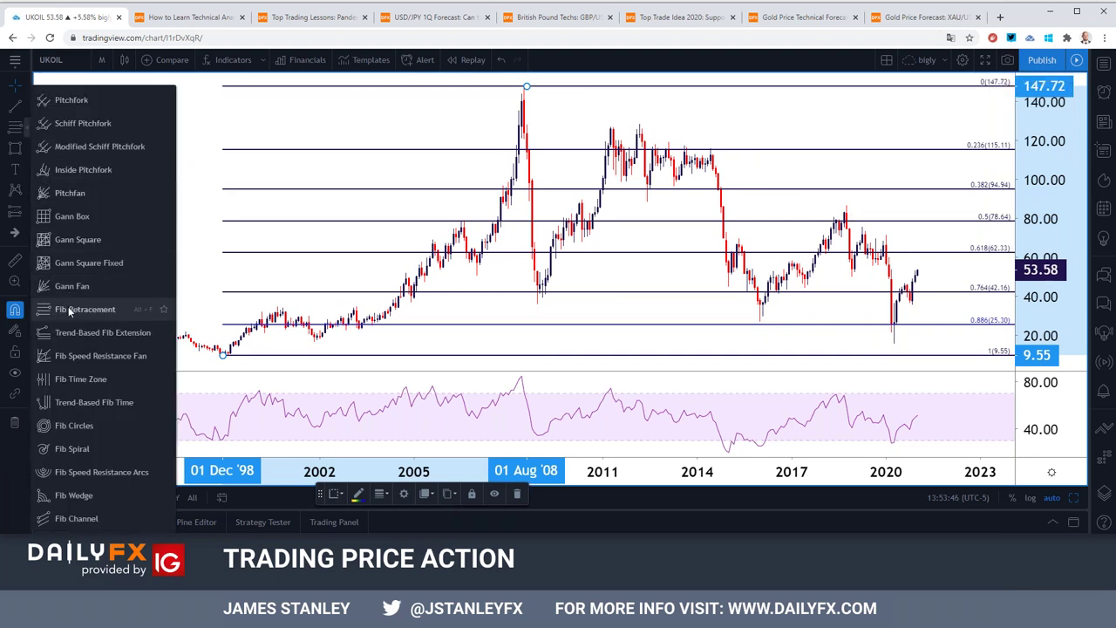
pyautogui.click(70, 311)
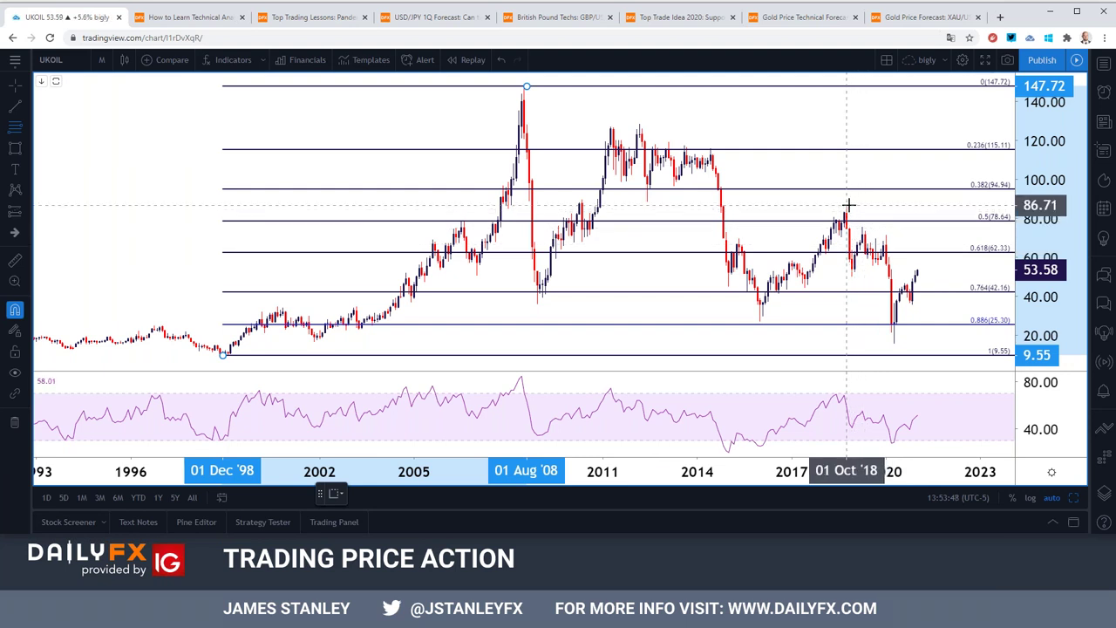
pyautogui.click(885, 236)
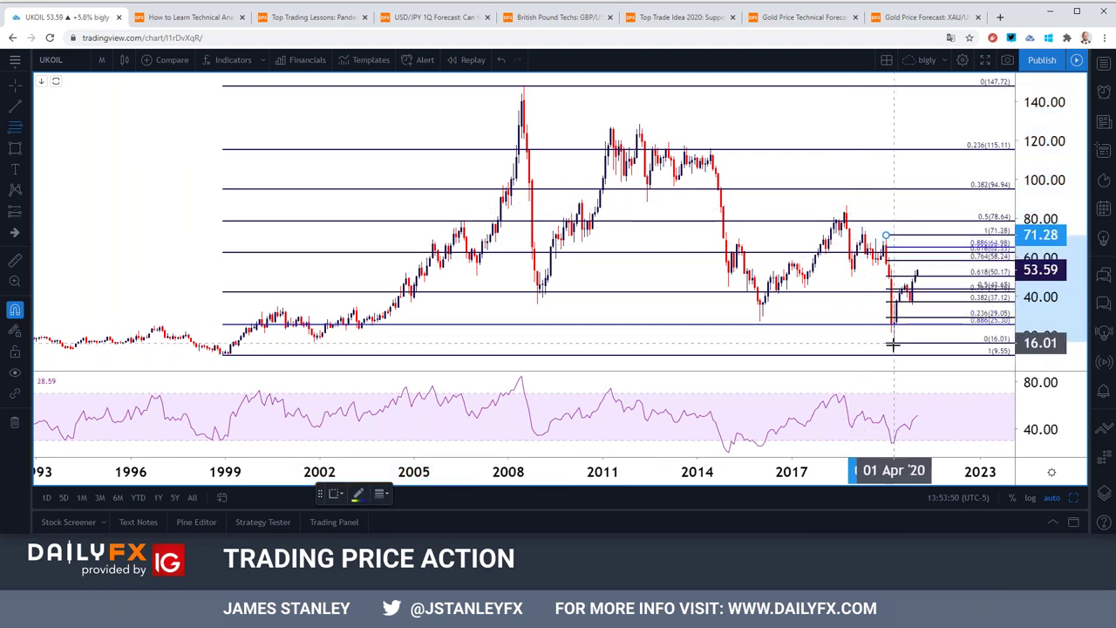
pyautogui.click(893, 344)
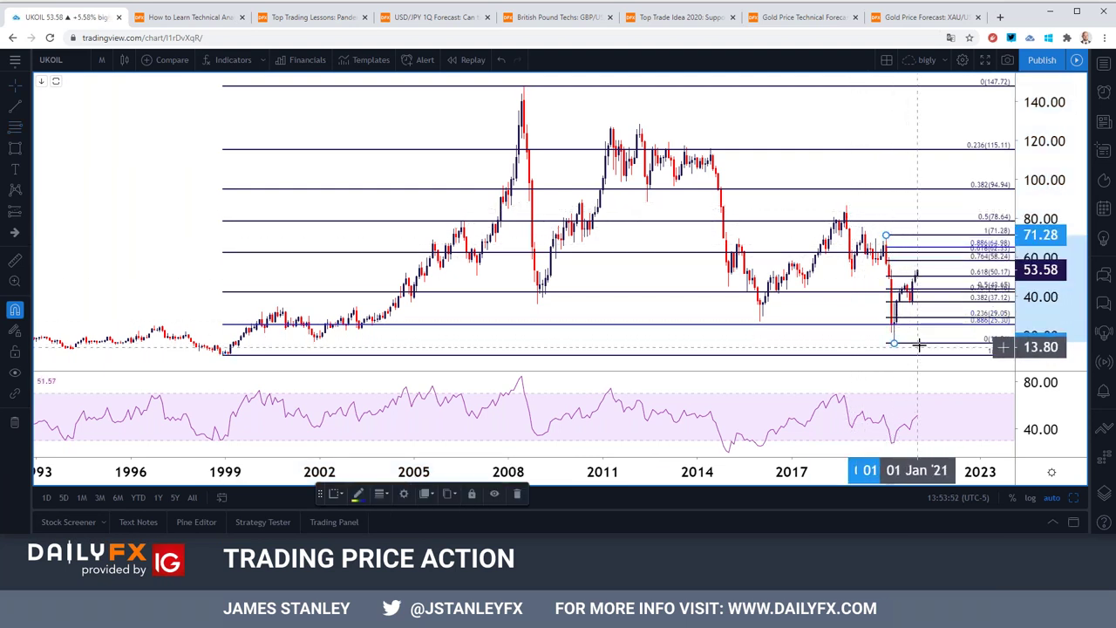
pyautogui.moveTo(886, 235); pyautogui.dragTo(845, 206)
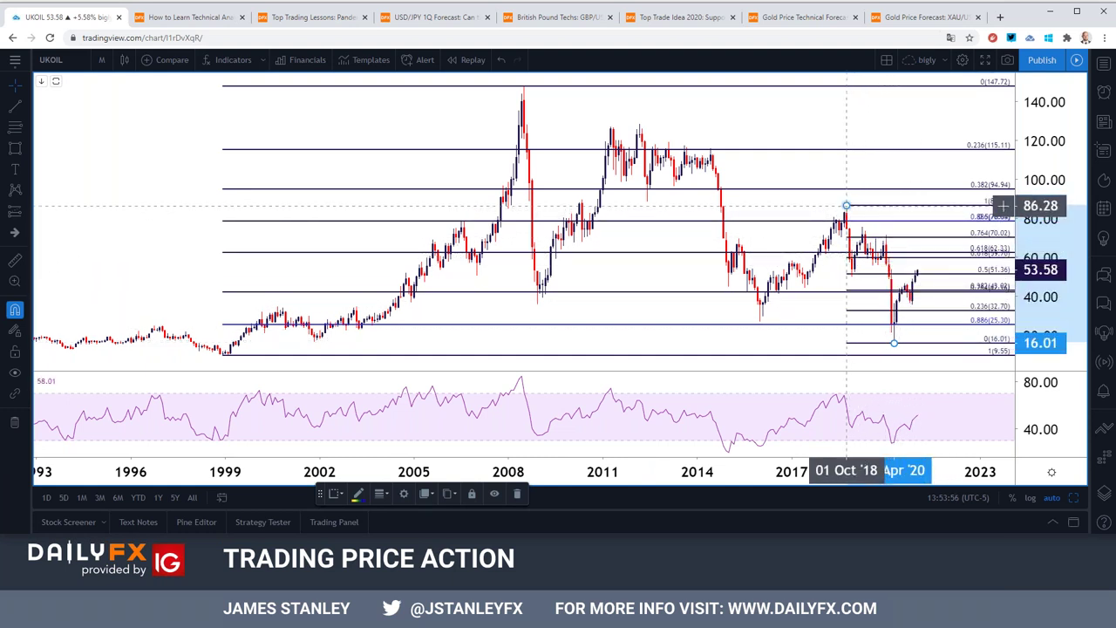
# Step: Recolour all of the new retracement's levels red using Use One Color in its Style settings
pyautogui.doubleClick(860, 214)
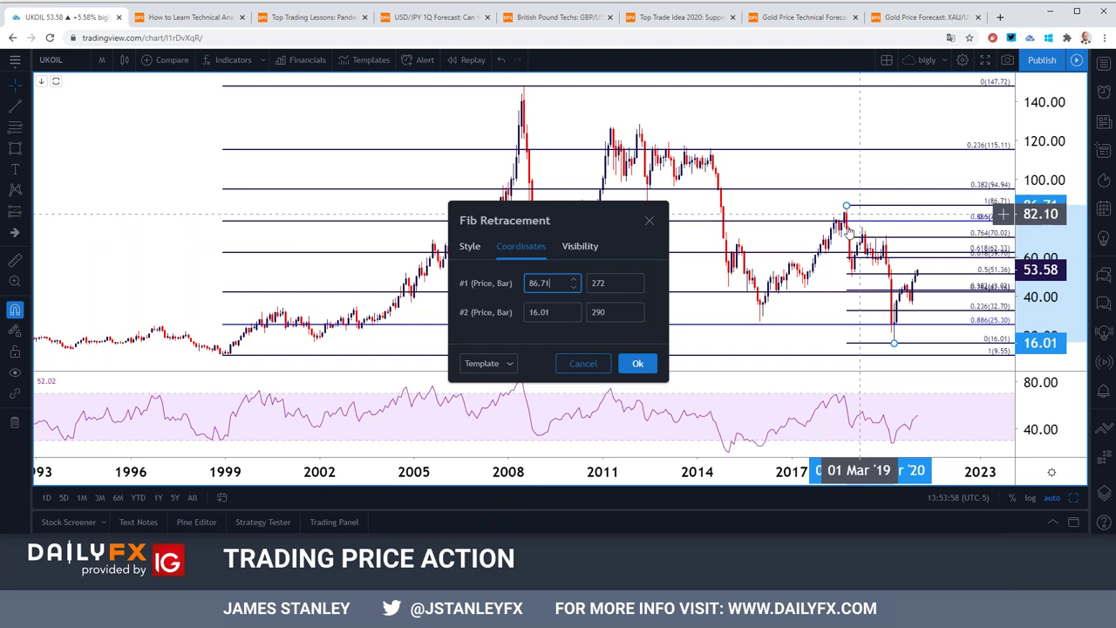
pyautogui.click(469, 248)
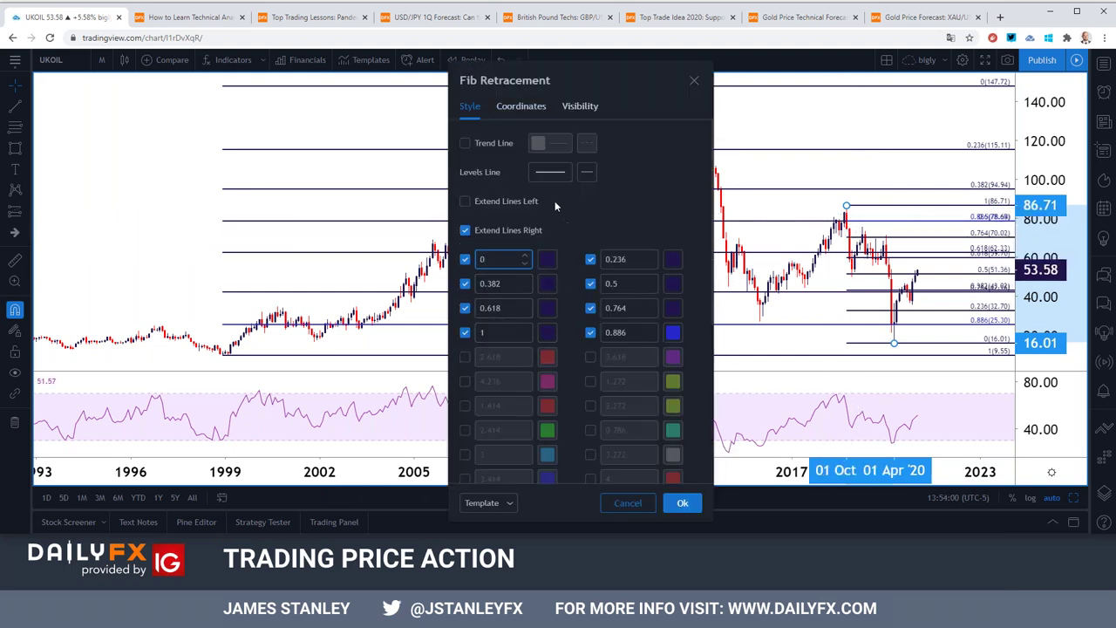
pyautogui.scroll(-4, 558, 262)
pyautogui.click(538, 285)
pyautogui.click(539, 322)
pyautogui.click(682, 503)
pyautogui.scroll(2, 700, 340)
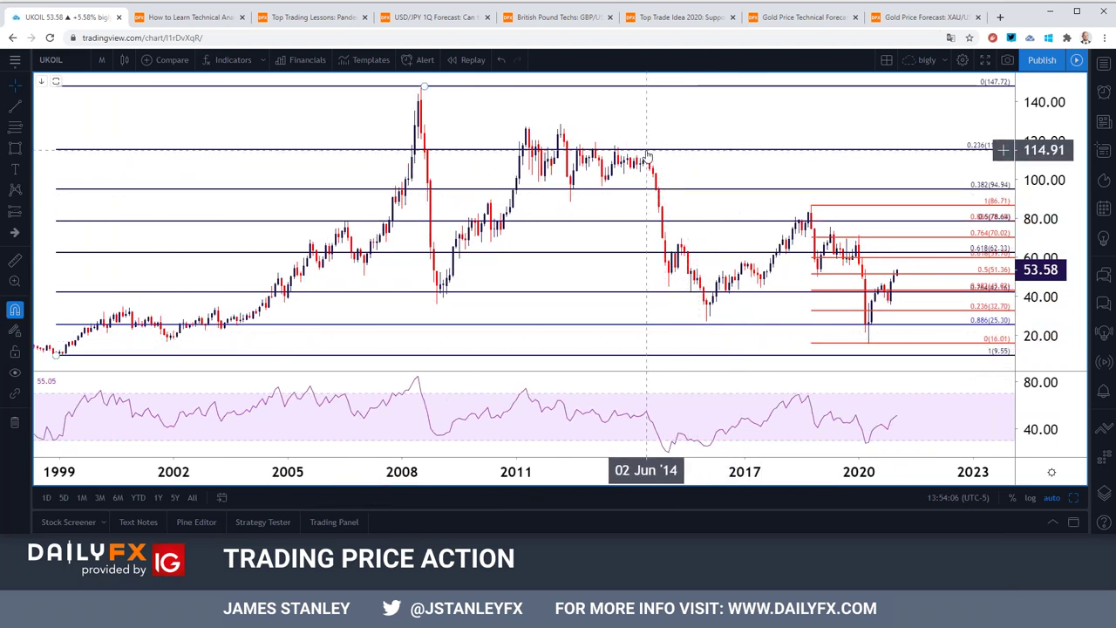
# Step: Cancel a first Fib retracement attempt and re-anchor a new one at the 2012 high of 128.37
pyautogui.click(29, 126)
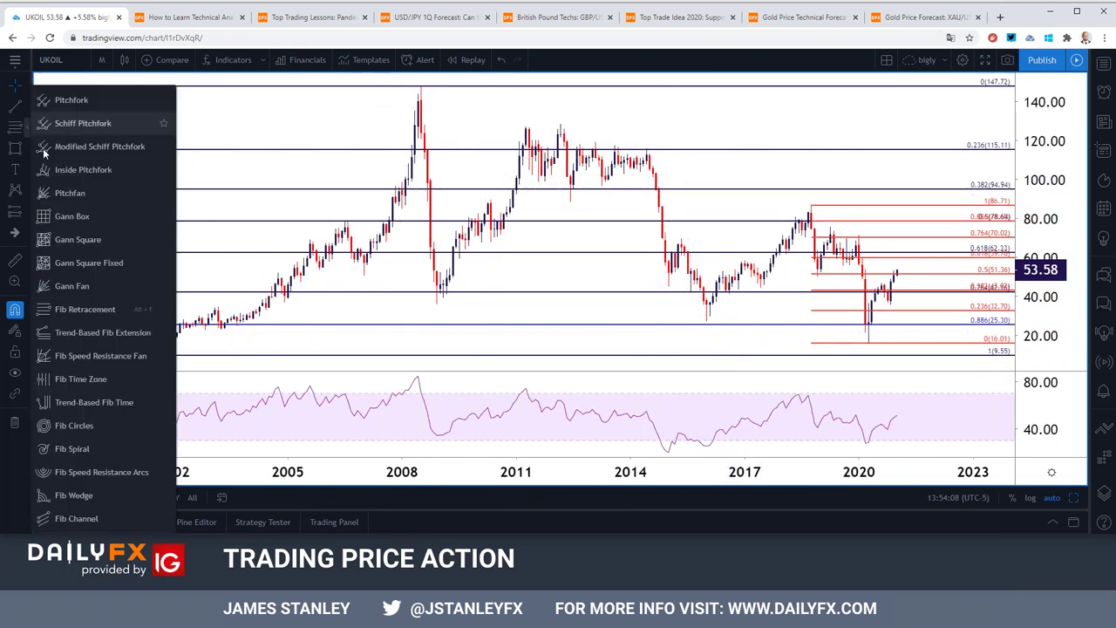
pyautogui.click(74, 309)
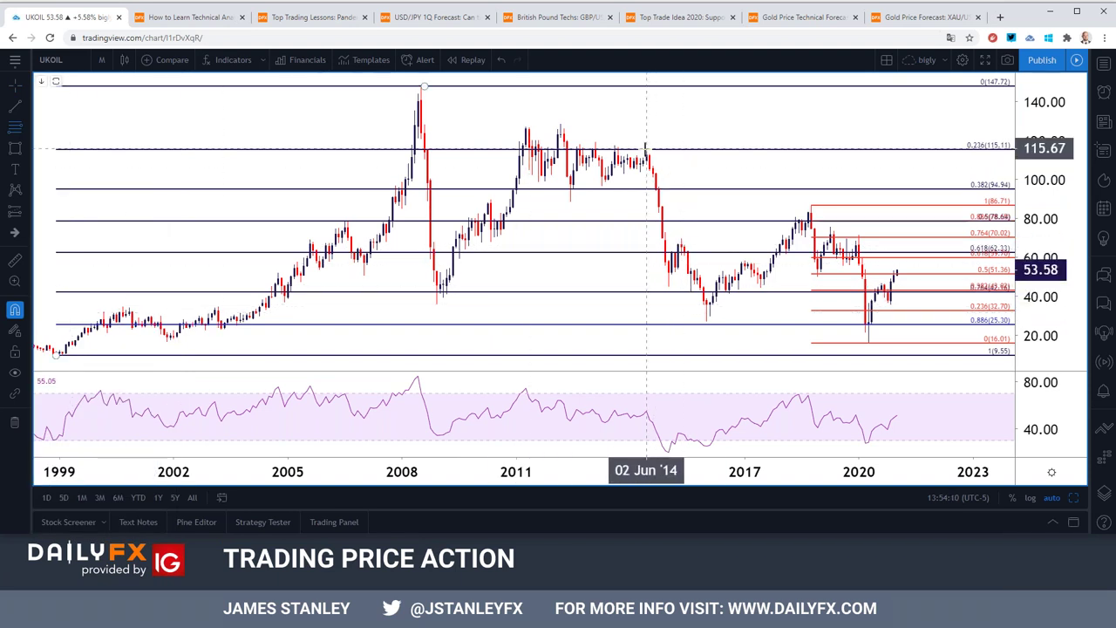
pyautogui.click(558, 127)
pyautogui.press('Escape')
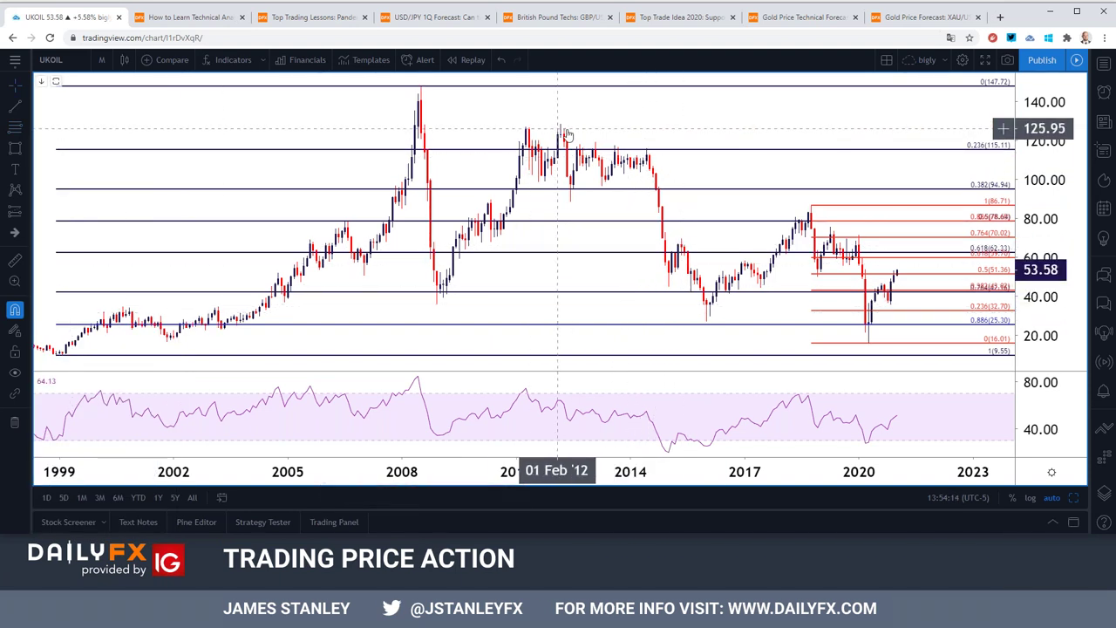
pyautogui.click(27, 127)
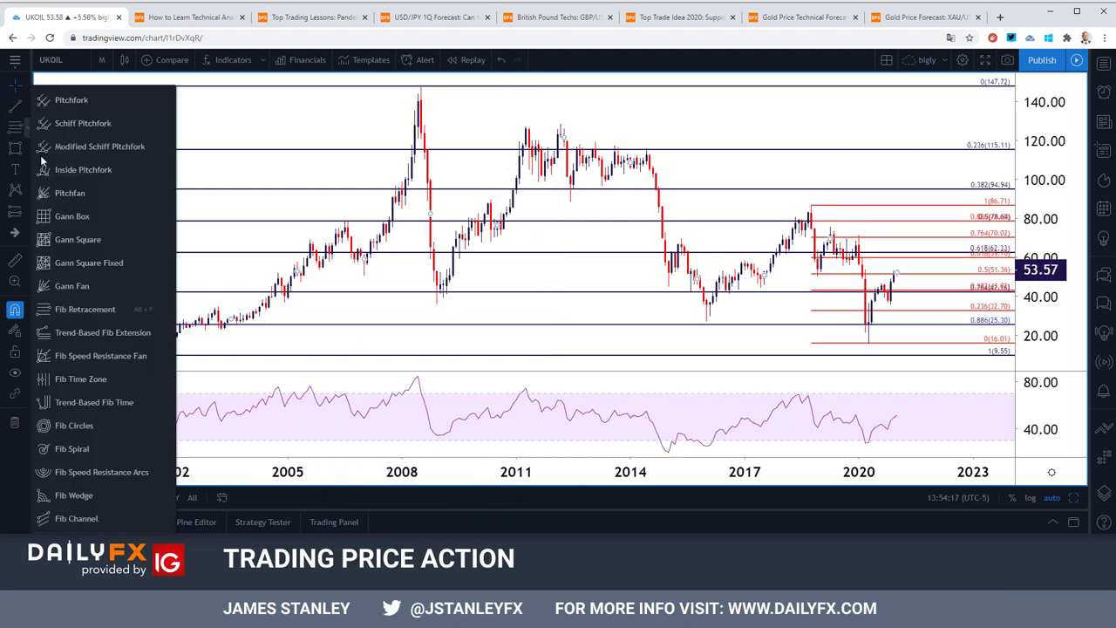
pyautogui.click(85, 309)
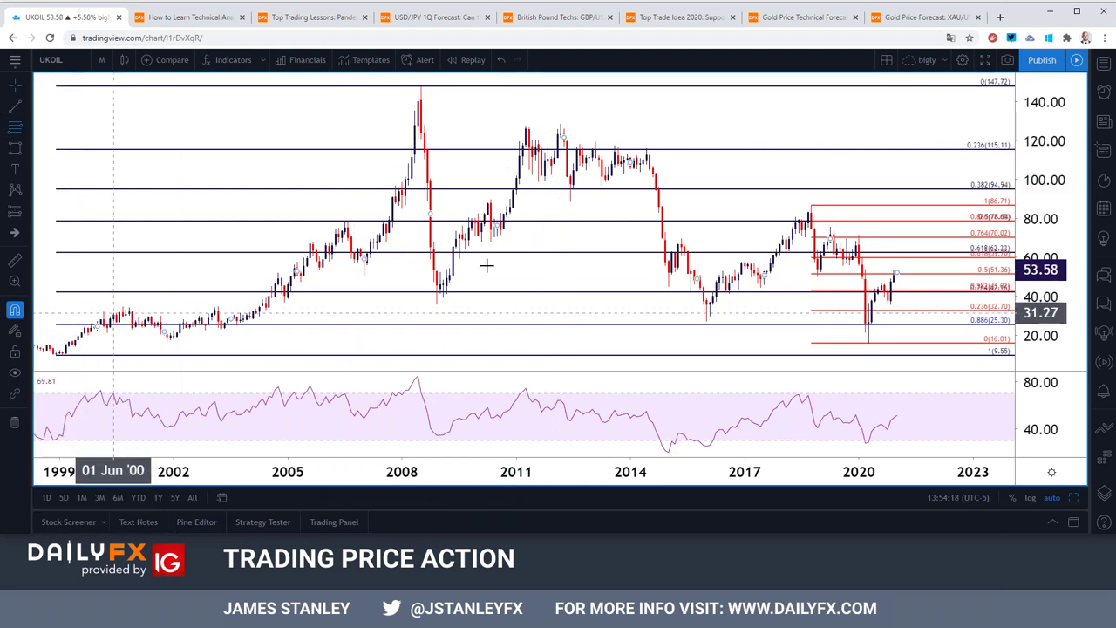
pyautogui.click(559, 125)
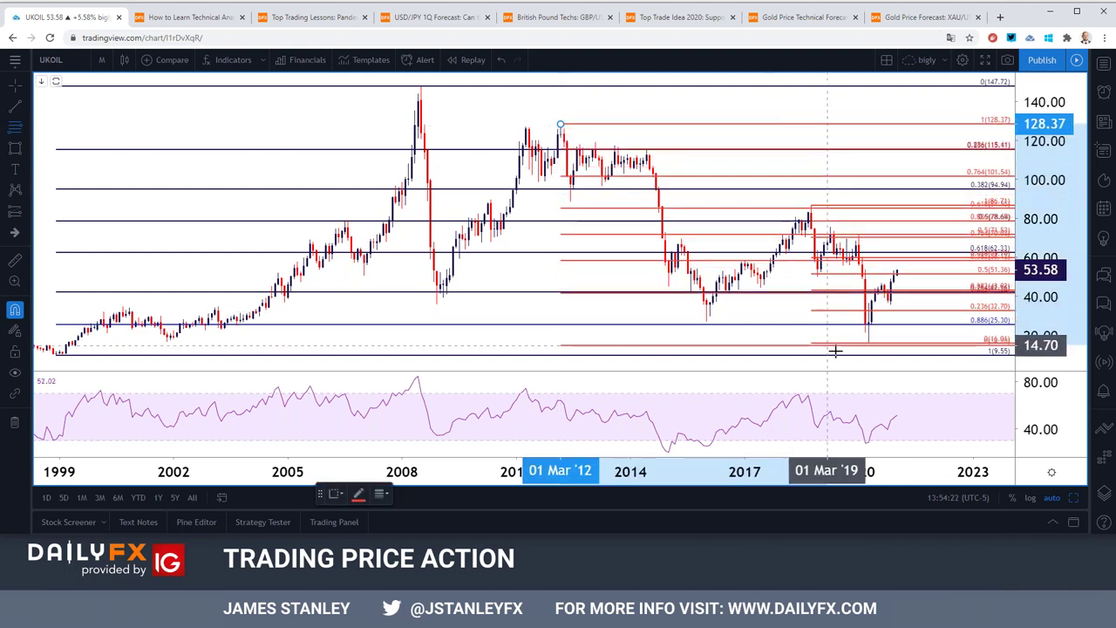
# Step: Fix the retracement's end at the 2020 low of 16.01 and colour all its levels green
pyautogui.click(868, 344)
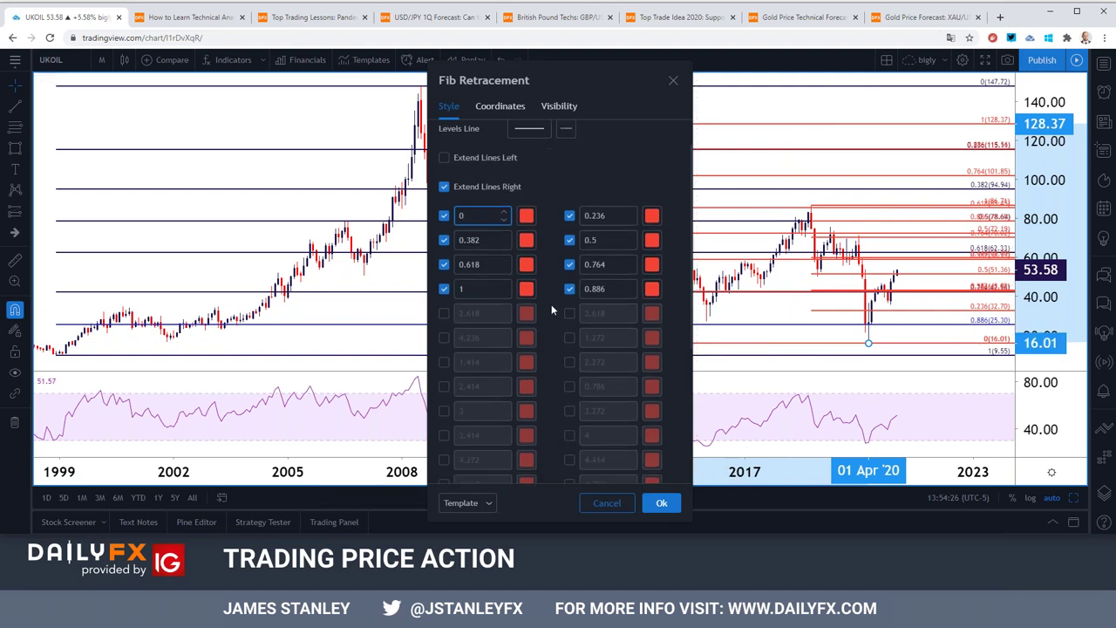
pyautogui.scroll(-3, 550, 304)
pyautogui.click(517, 284)
pyautogui.click(563, 323)
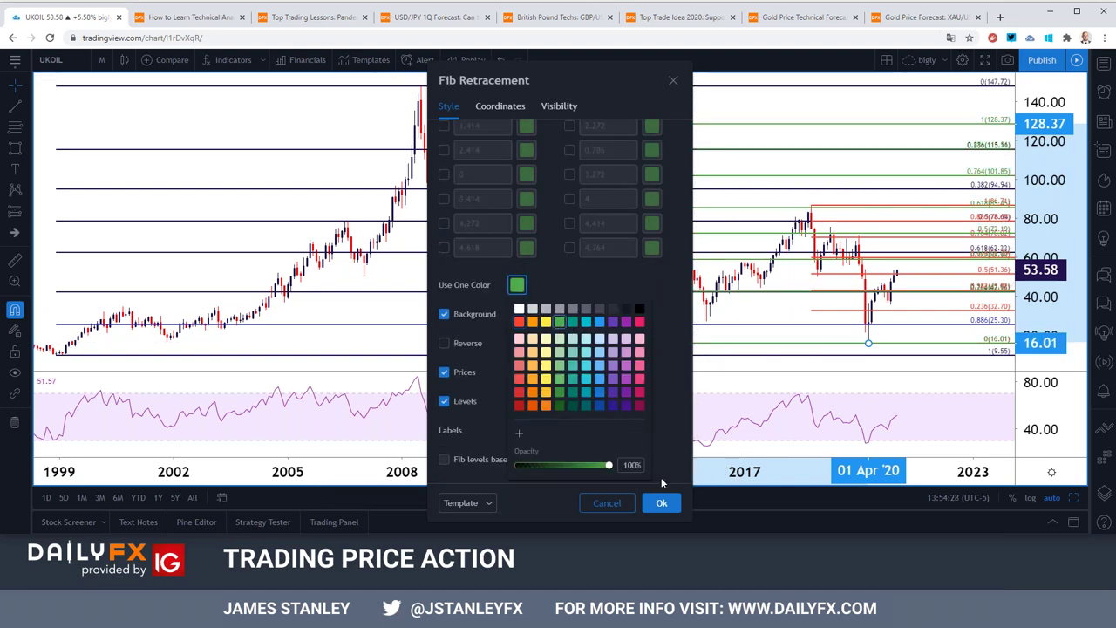
pyautogui.click(660, 502)
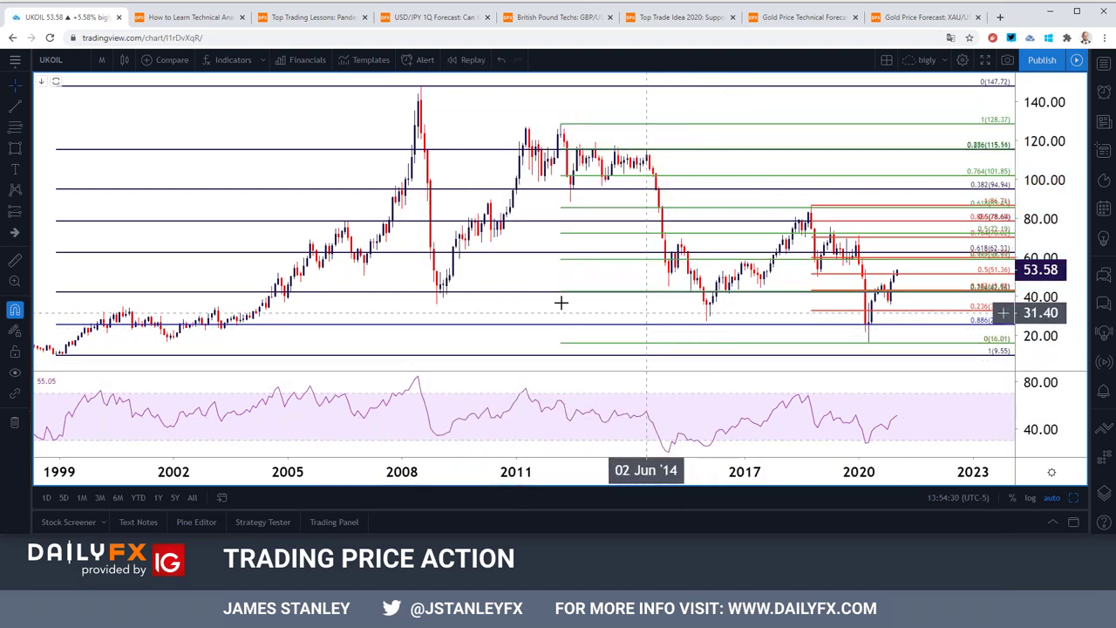
pyautogui.scroll(1, 563, 302)
# Step: Put the UKOIL chart on daily bars and zoom around to review the price action
pyautogui.click(101, 59)
pyautogui.click(120, 404)
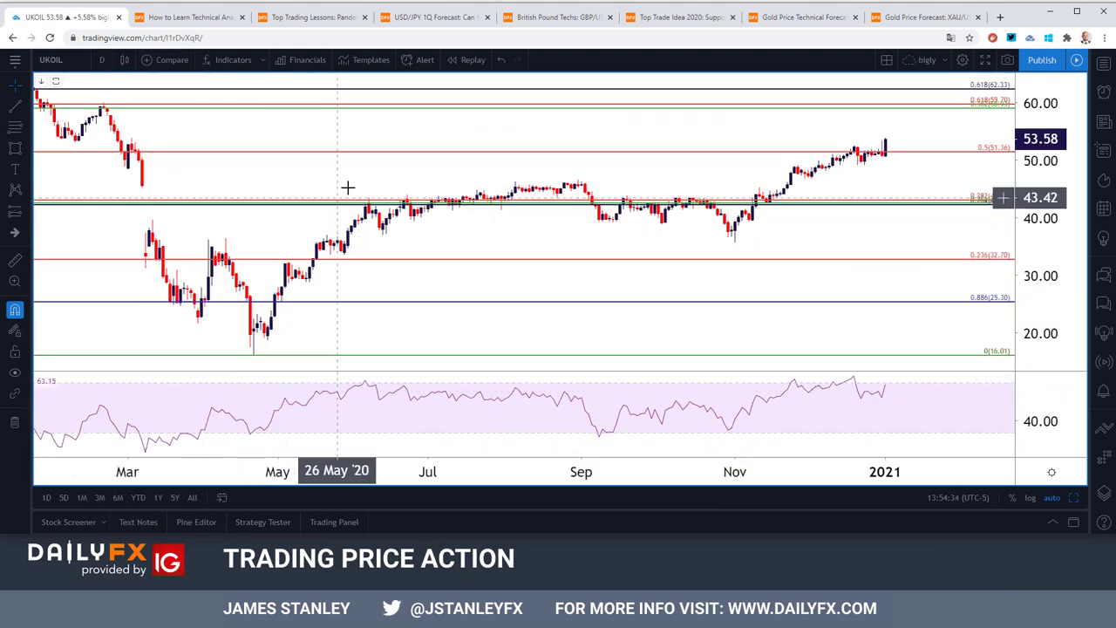
pyautogui.scroll(-2, 376, 167)
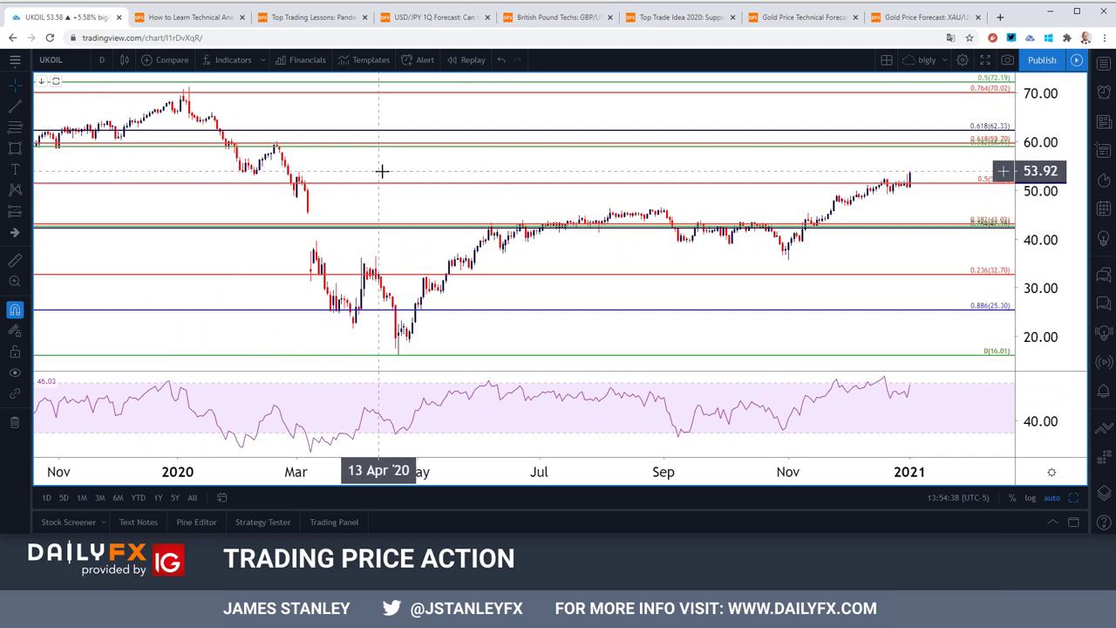
pyautogui.scroll(4, 423, 180)
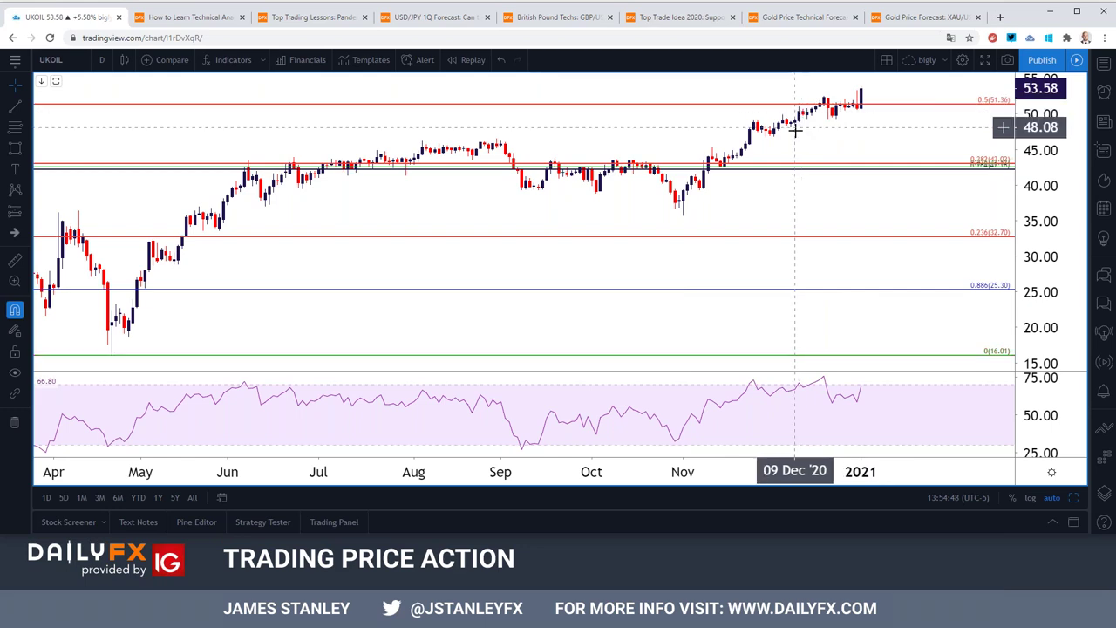
pyautogui.scroll(-5, 792, 124)
pyautogui.scroll(-5, 782, 135)
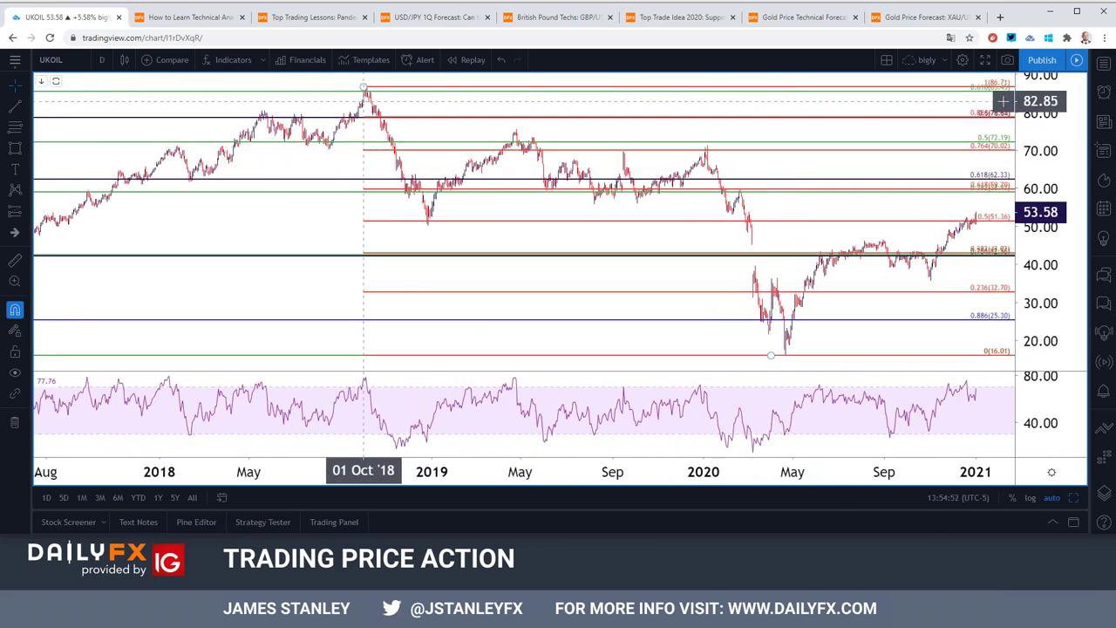
pyautogui.scroll(5, 404, 262)
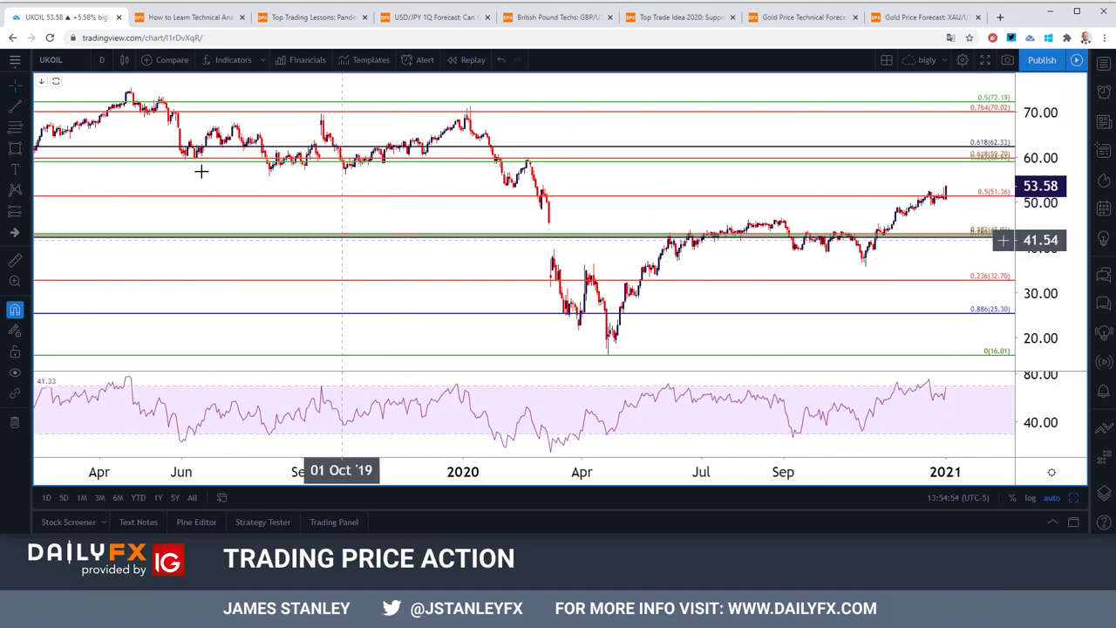
# Step: Switch to 4-hour candles and zoom into the November–January rally
pyautogui.click(101, 59)
pyautogui.click(111, 363)
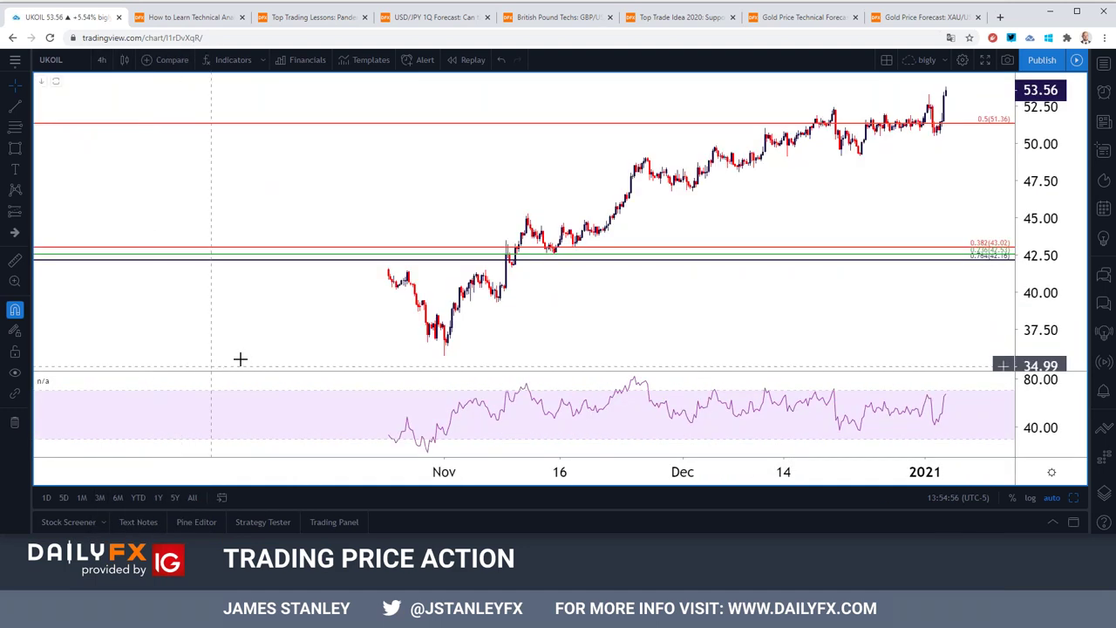
pyautogui.scroll(4, 293, 351)
pyautogui.scroll(2, 294, 351)
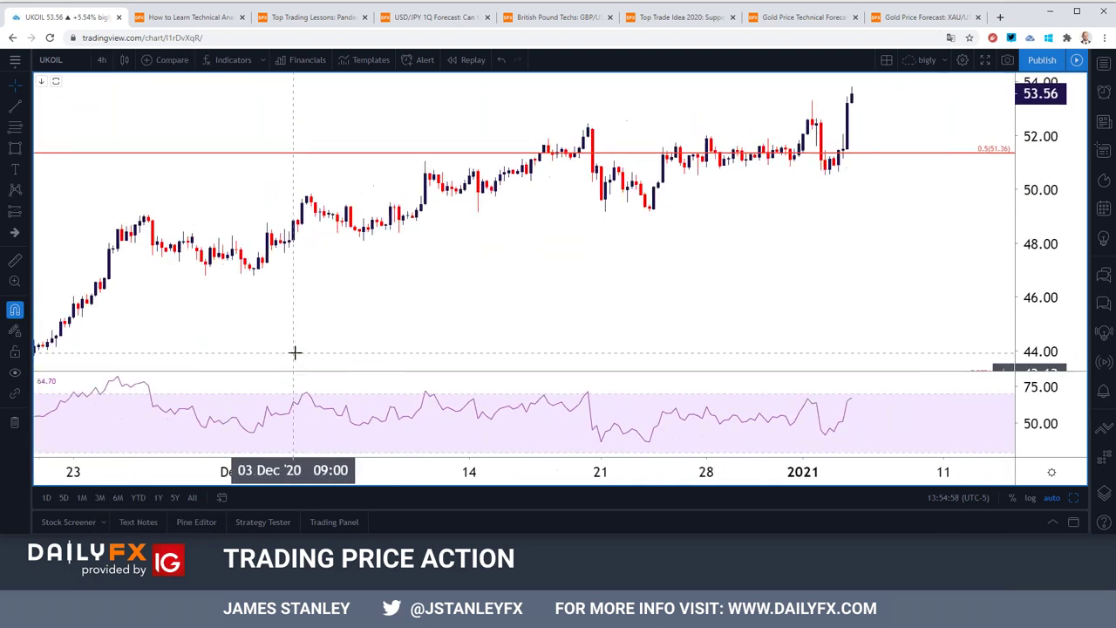
# Step: Change the UKOIL chart to 2-hour candles spanning early December to early January
pyautogui.click(101, 59)
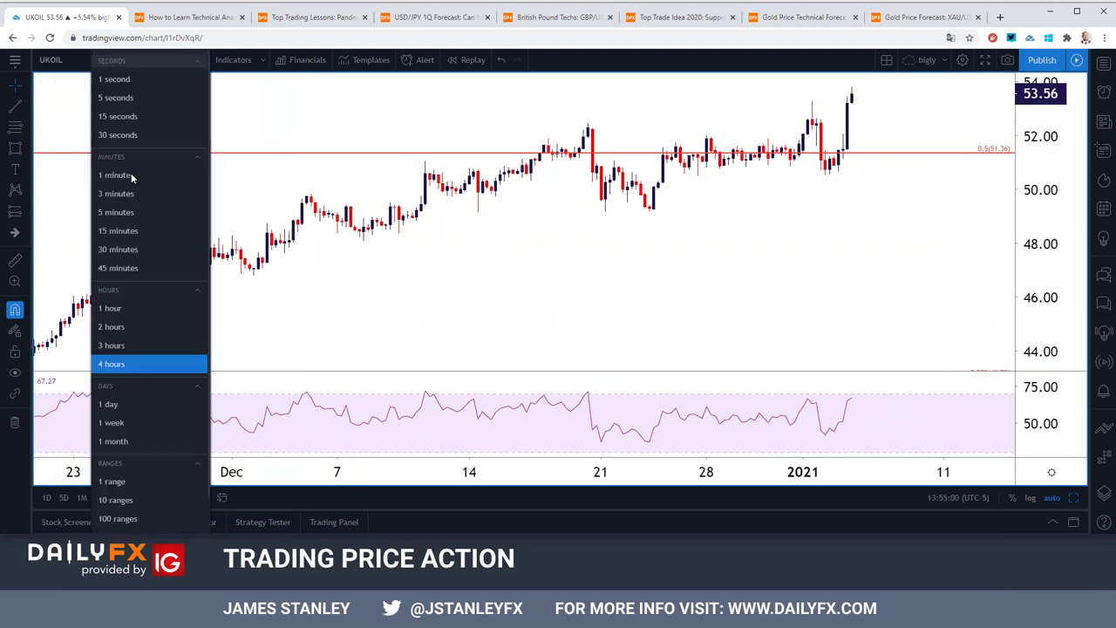
pyautogui.click(124, 327)
pyautogui.scroll(-1, 262, 328)
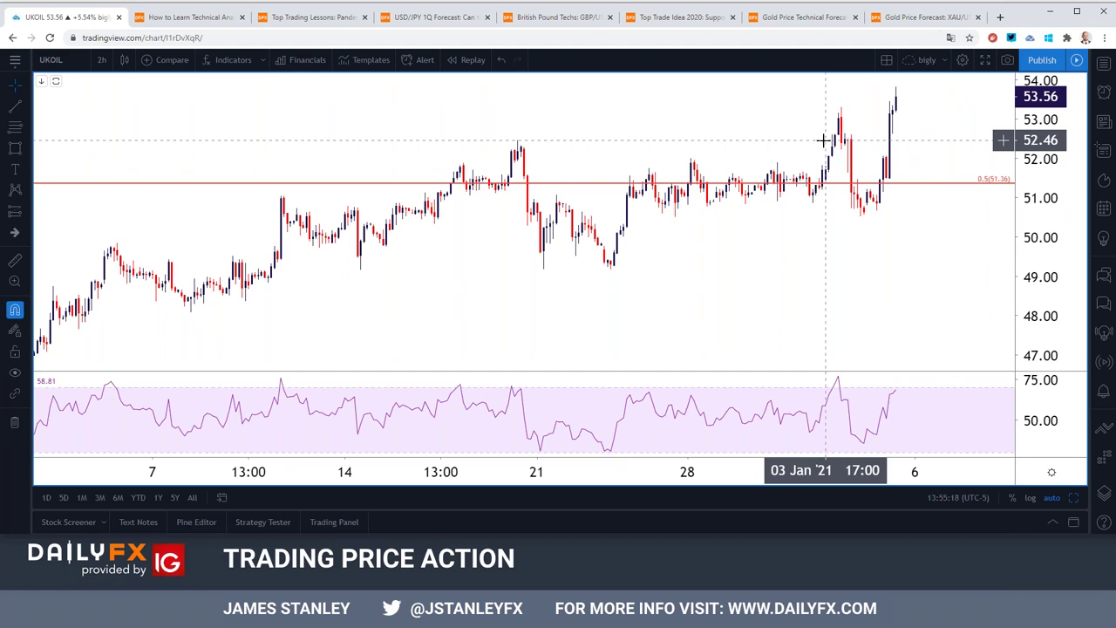
pyautogui.click(25, 105)
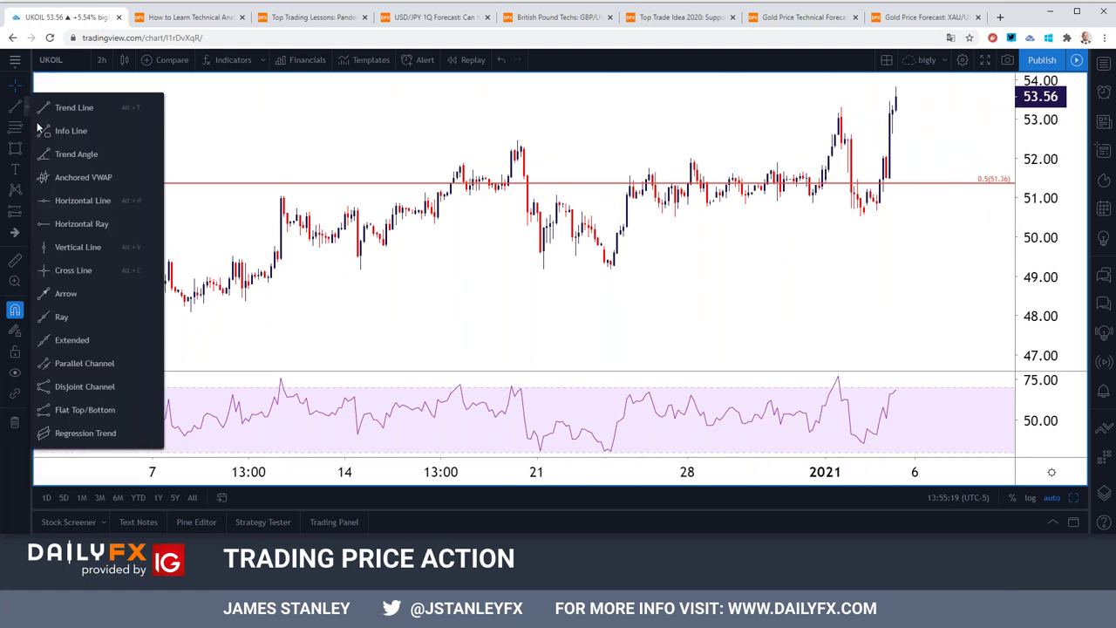
# Step: Place dotted green horizontal rays at the 53.02, 52.32 and 51.50 swing levels
pyautogui.click(55, 225)
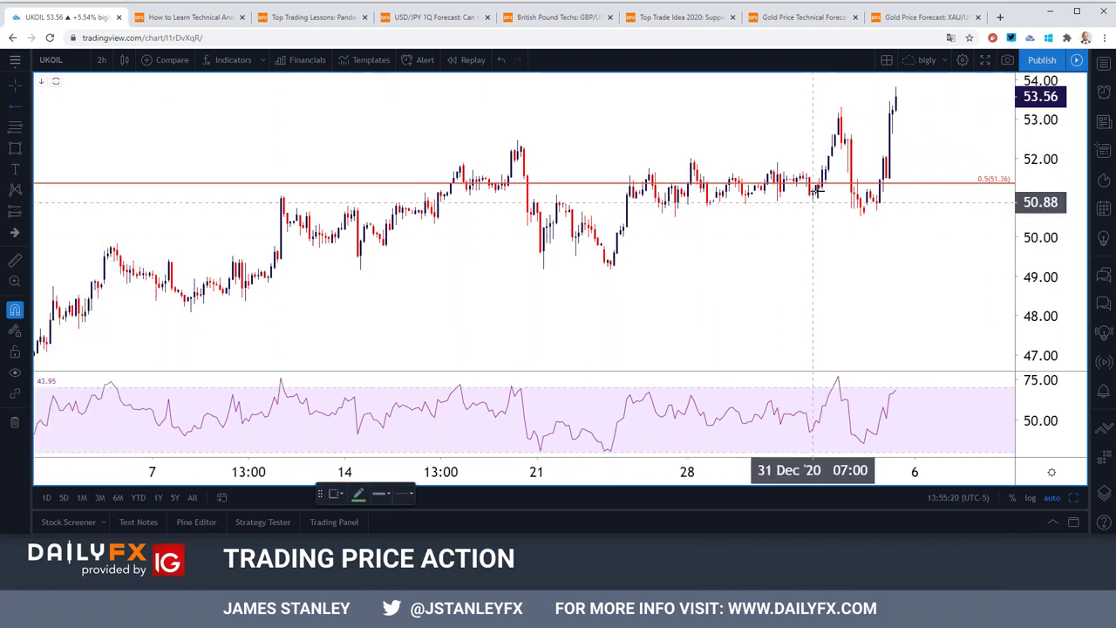
pyautogui.click(839, 116)
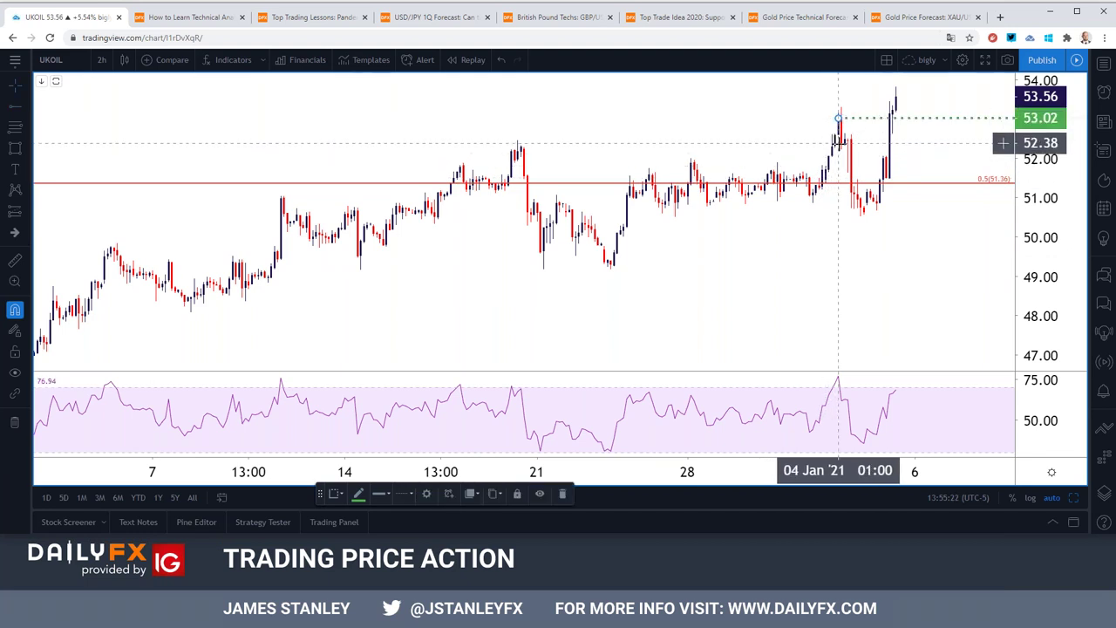
pyautogui.click(26, 105)
pyautogui.click(75, 248)
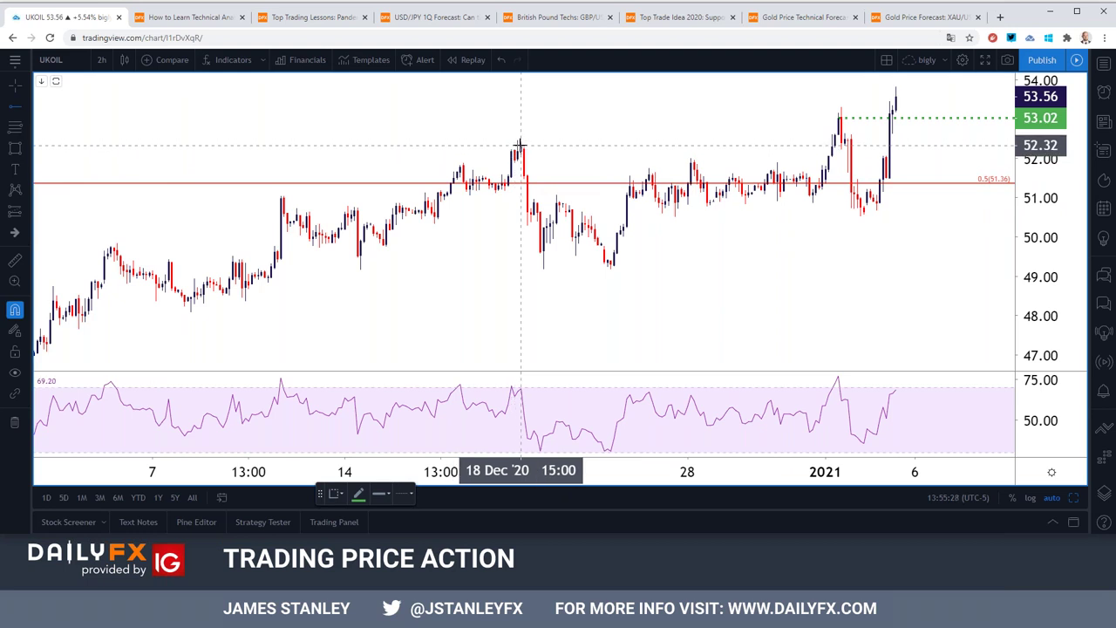
pyautogui.click(514, 143)
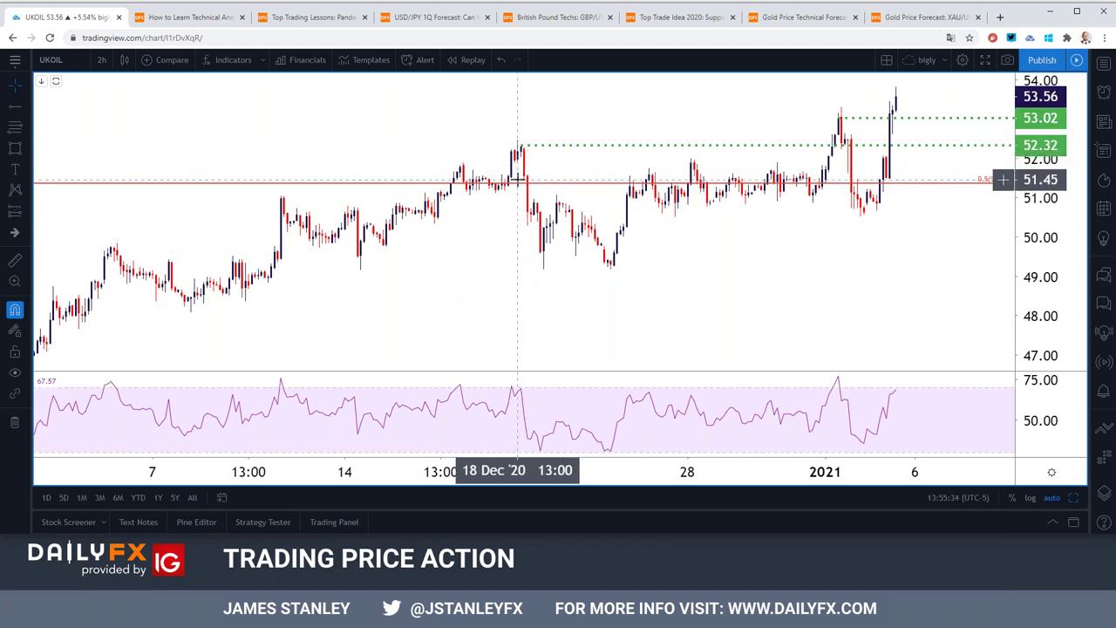
pyautogui.scroll(3, 461, 199)
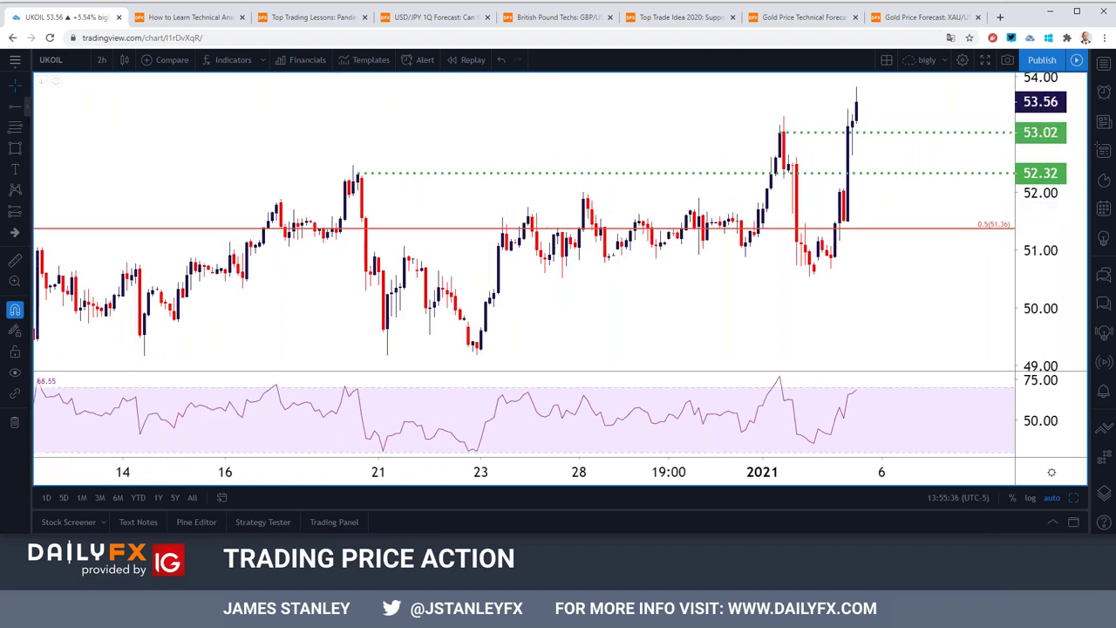
pyautogui.click(15, 106)
pyautogui.click(75, 221)
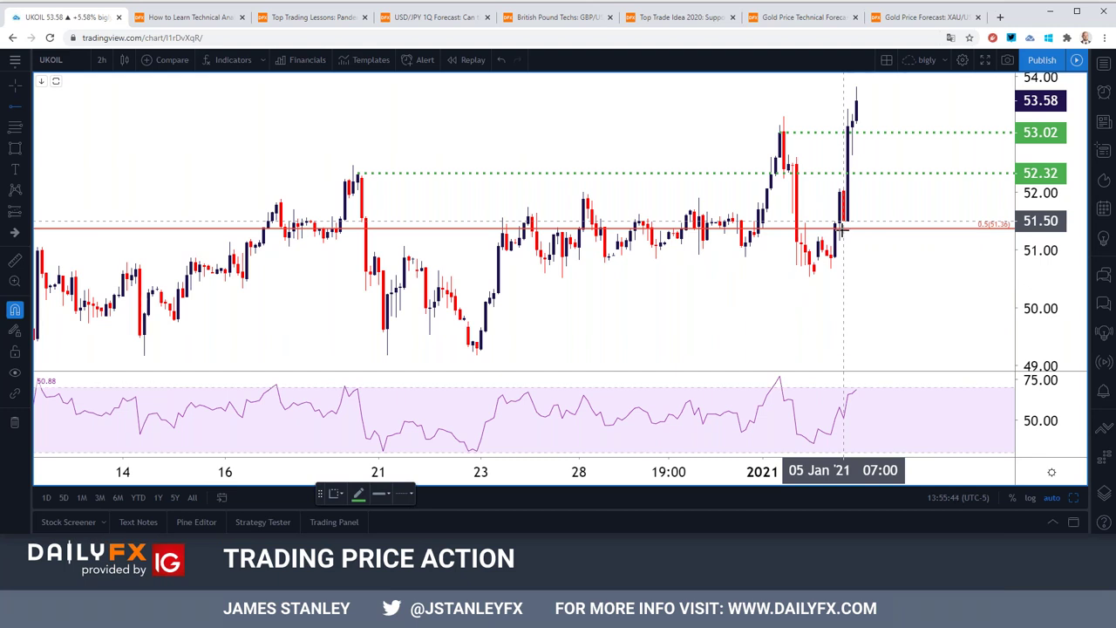
pyautogui.click(840, 223)
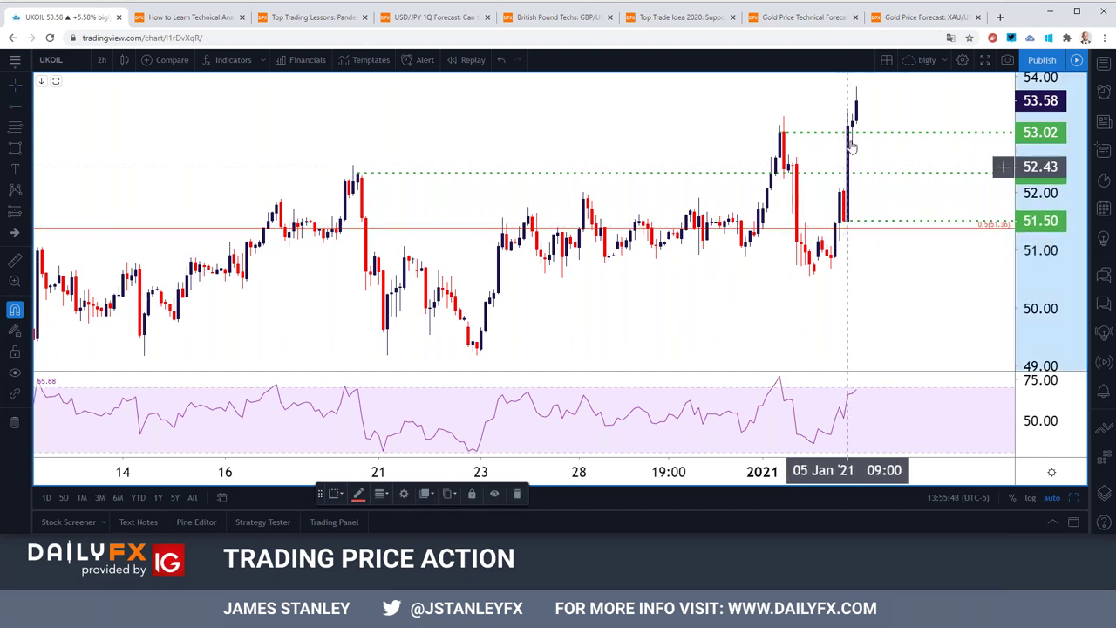
pyautogui.click(102, 59)
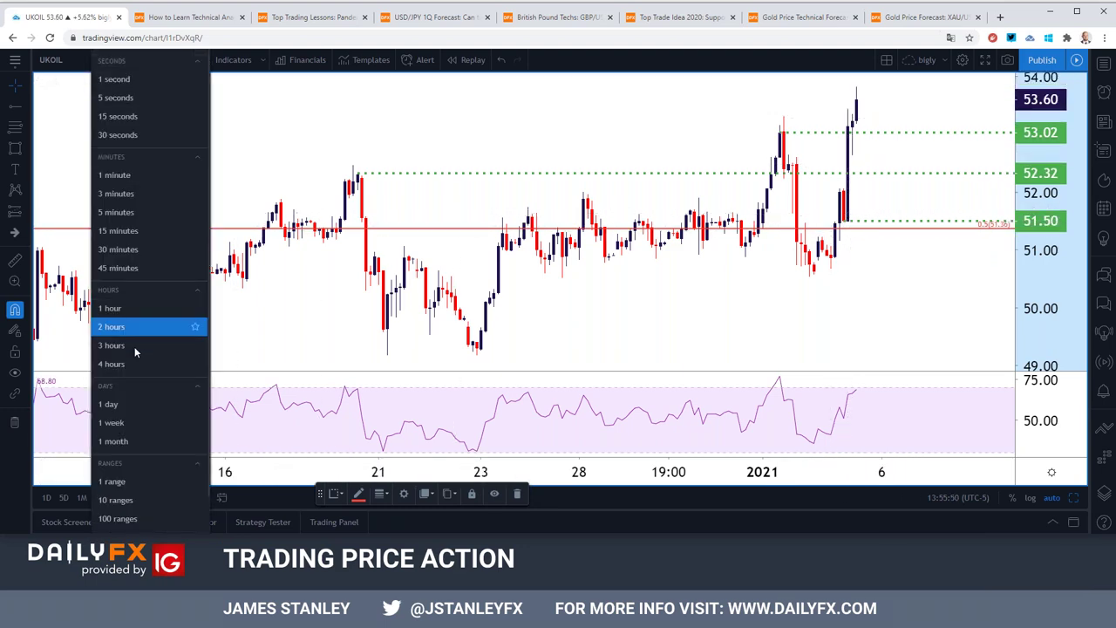
pyautogui.click(127, 400)
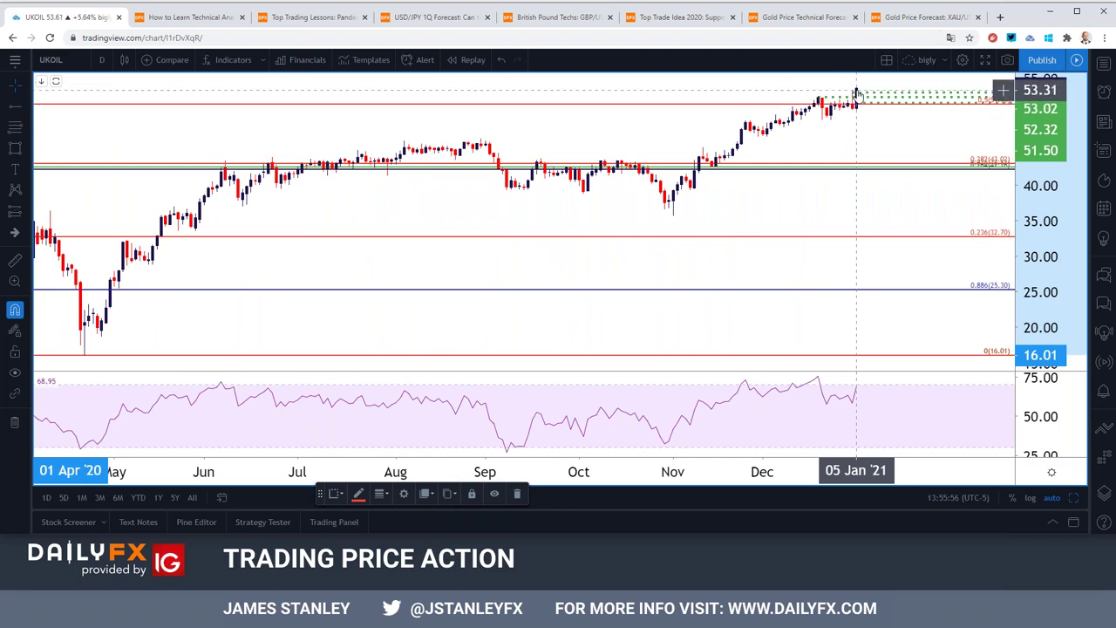
pyautogui.click(101, 59)
pyautogui.click(111, 421)
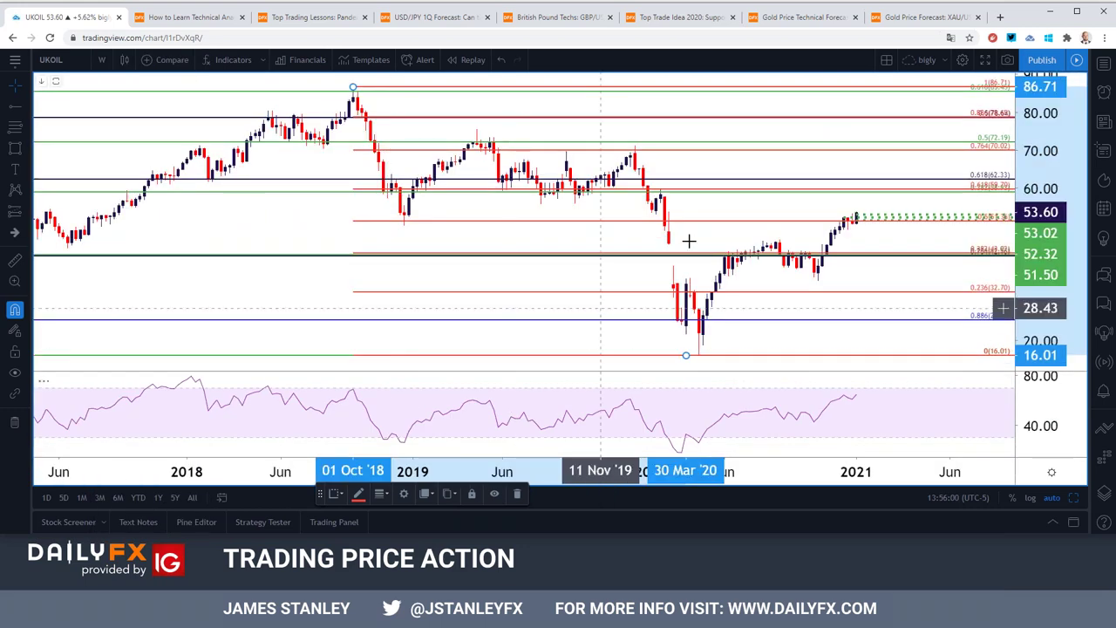
pyautogui.scroll(4, 782, 216)
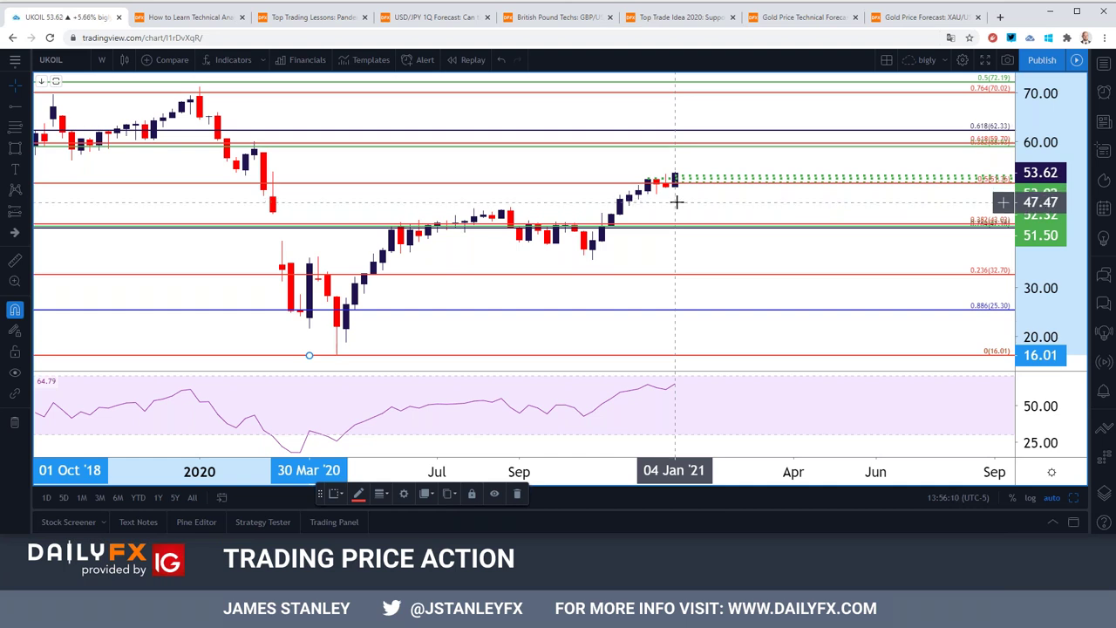
pyautogui.scroll(-4, 676, 202)
pyautogui.click(101, 59)
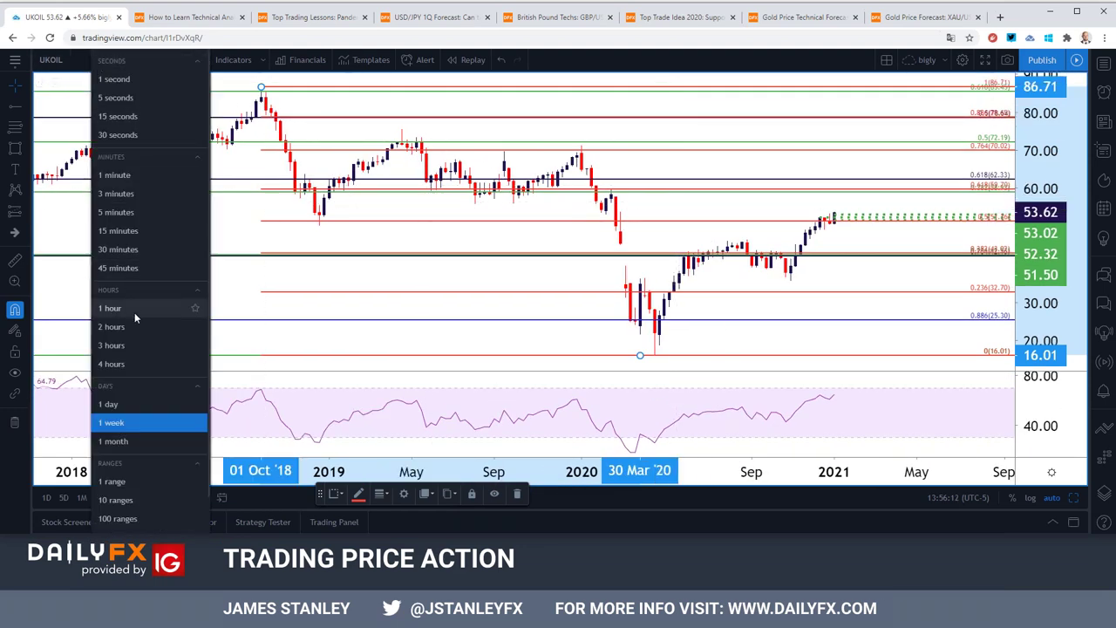
pyautogui.click(129, 340)
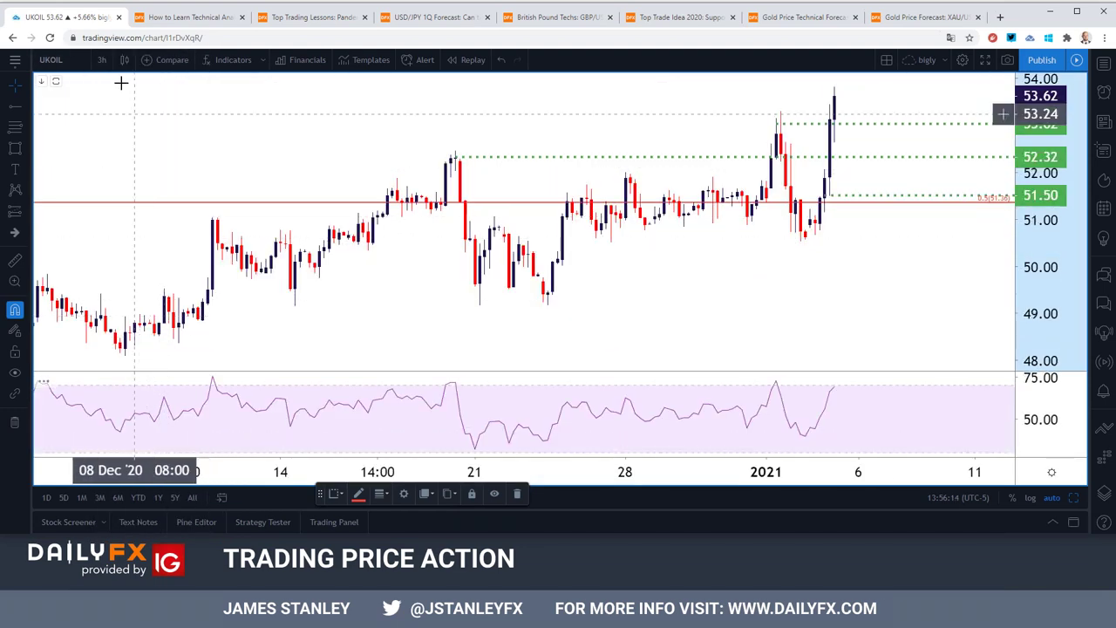
pyautogui.click(101, 60)
pyautogui.click(140, 325)
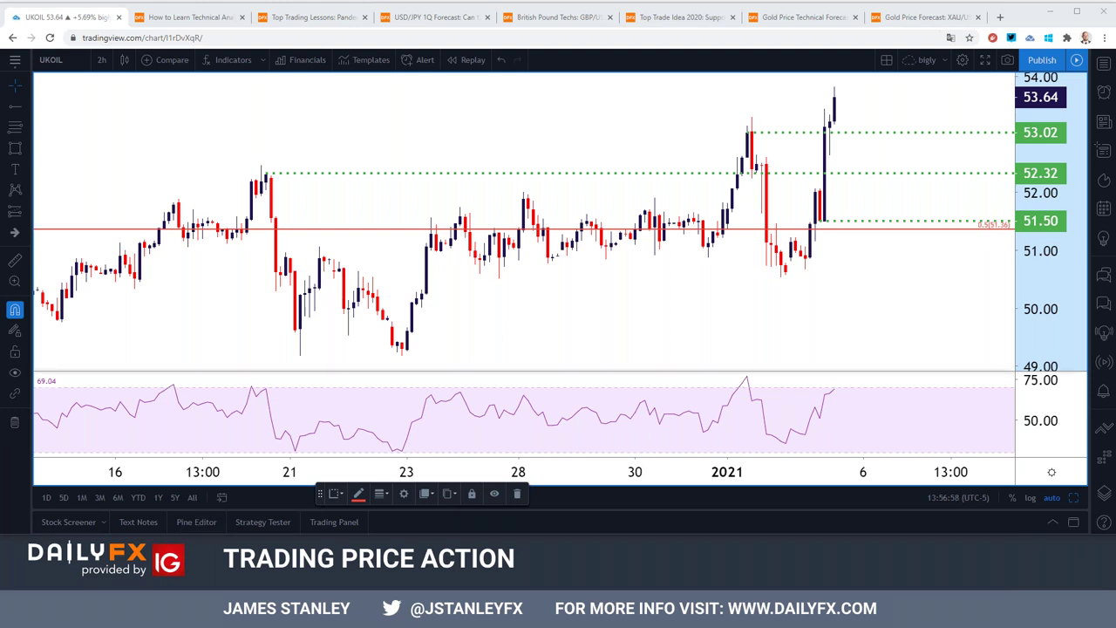
# Step: Load the GOLD symbol through Symbol Search in place of UKOIL
pyautogui.click(79, 63)
pyautogui.write('GOLD')
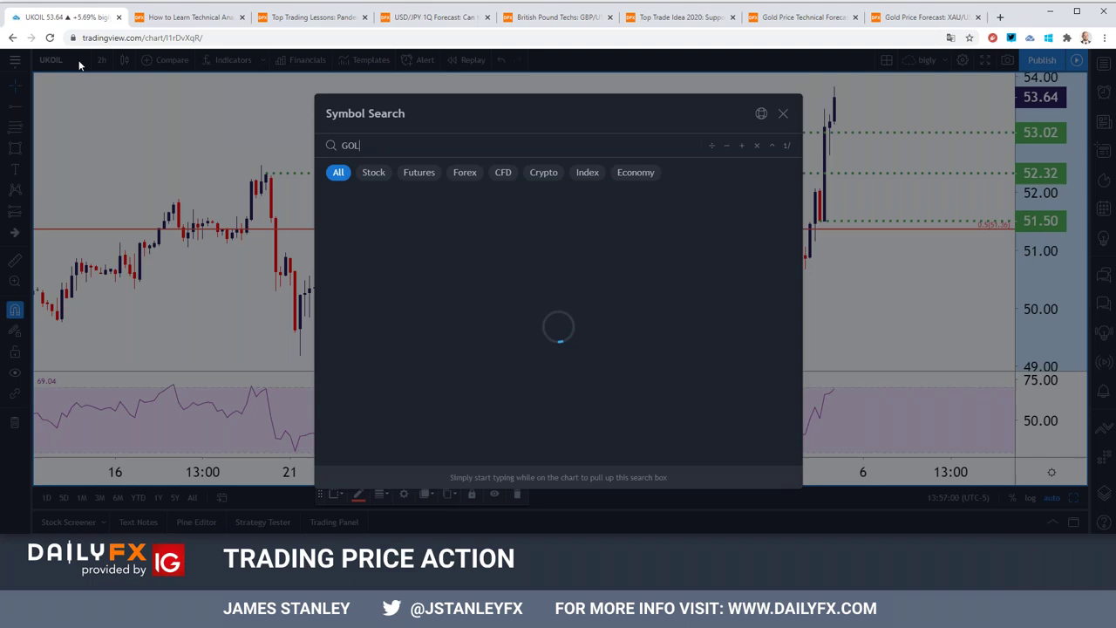
pyautogui.press('Return')
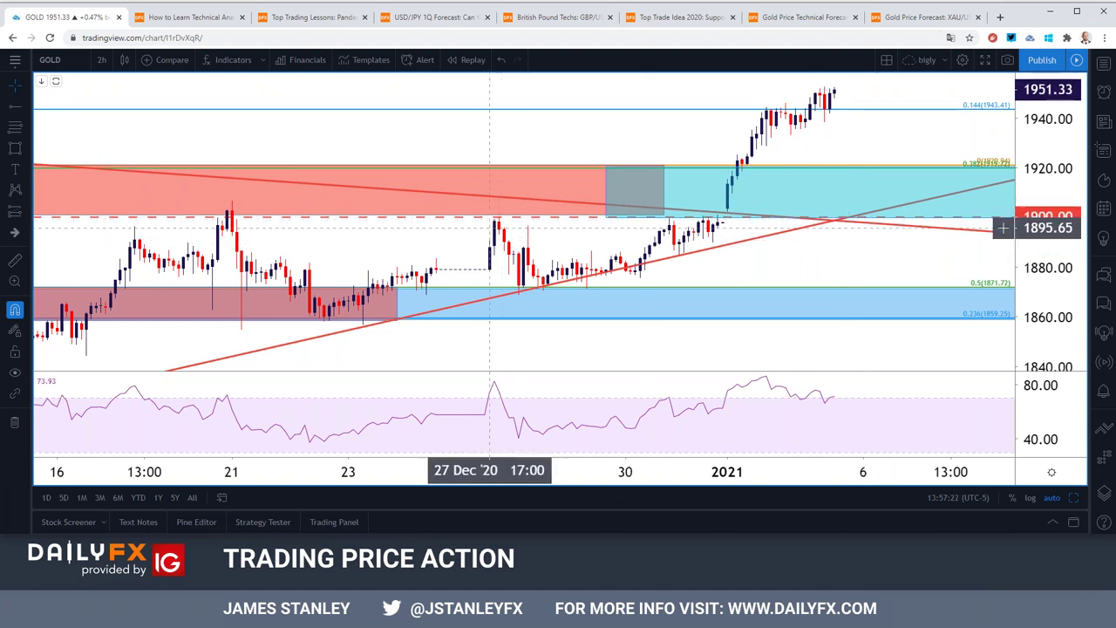
# Step: Zoom out the GOLD 2-hour chart so the time axis runs from September to January
pyautogui.scroll(2, 489, 228)
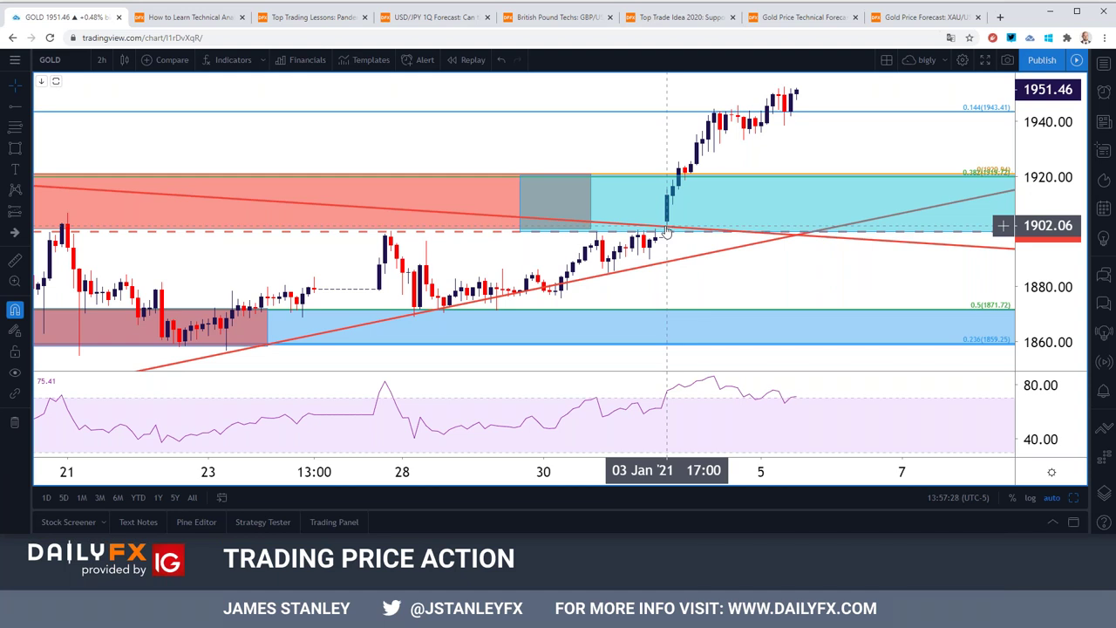
pyautogui.scroll(-2, 658, 233)
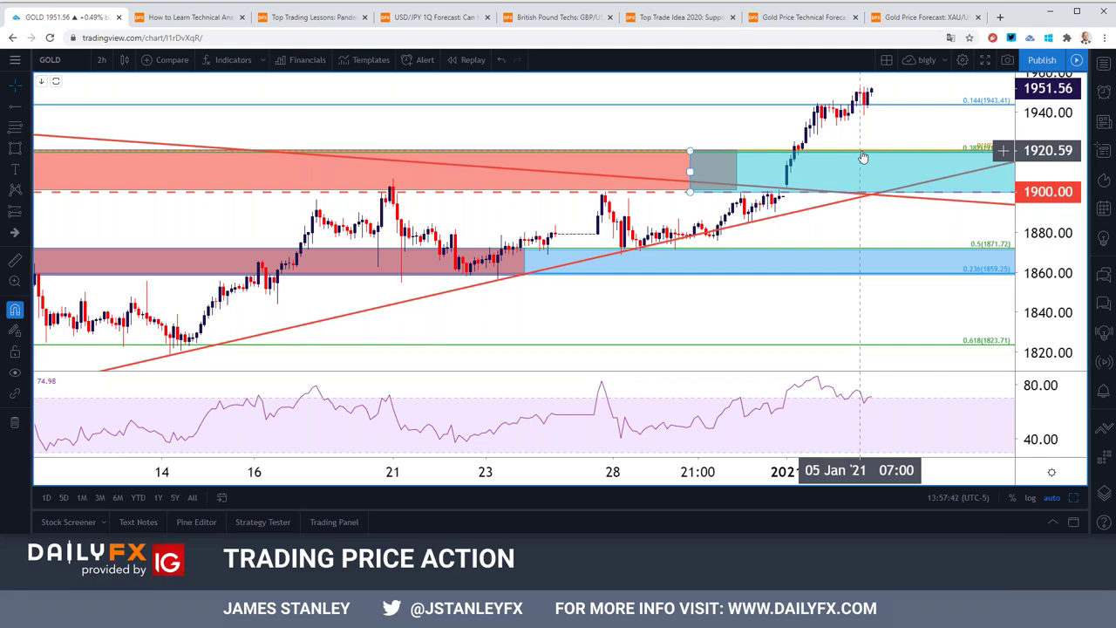
pyautogui.scroll(-5, 862, 157)
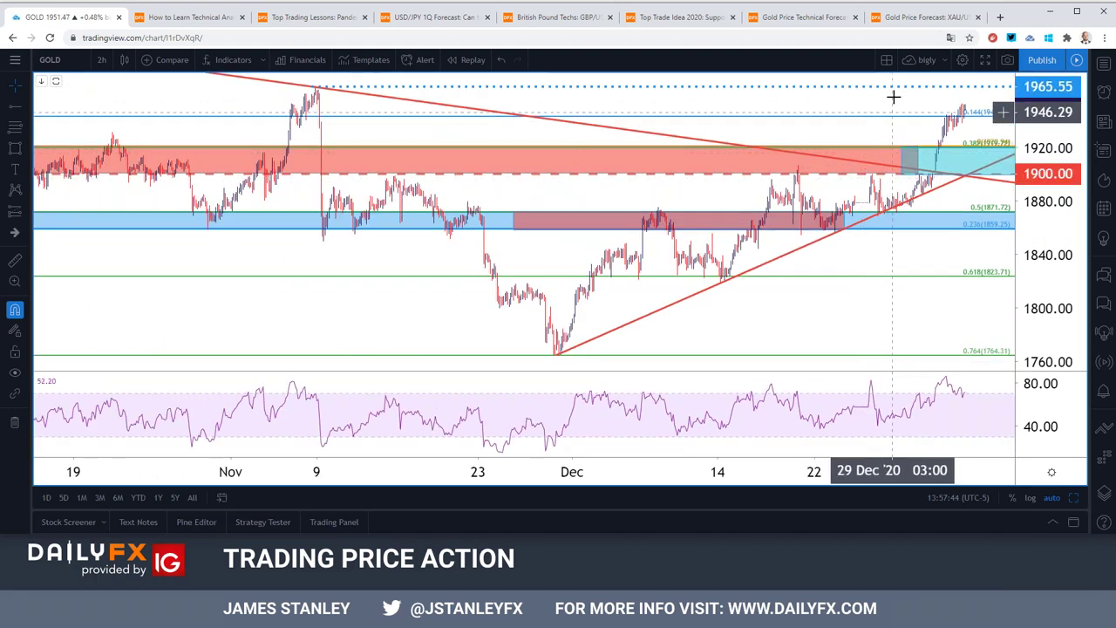
pyautogui.scroll(-3, 867, 161)
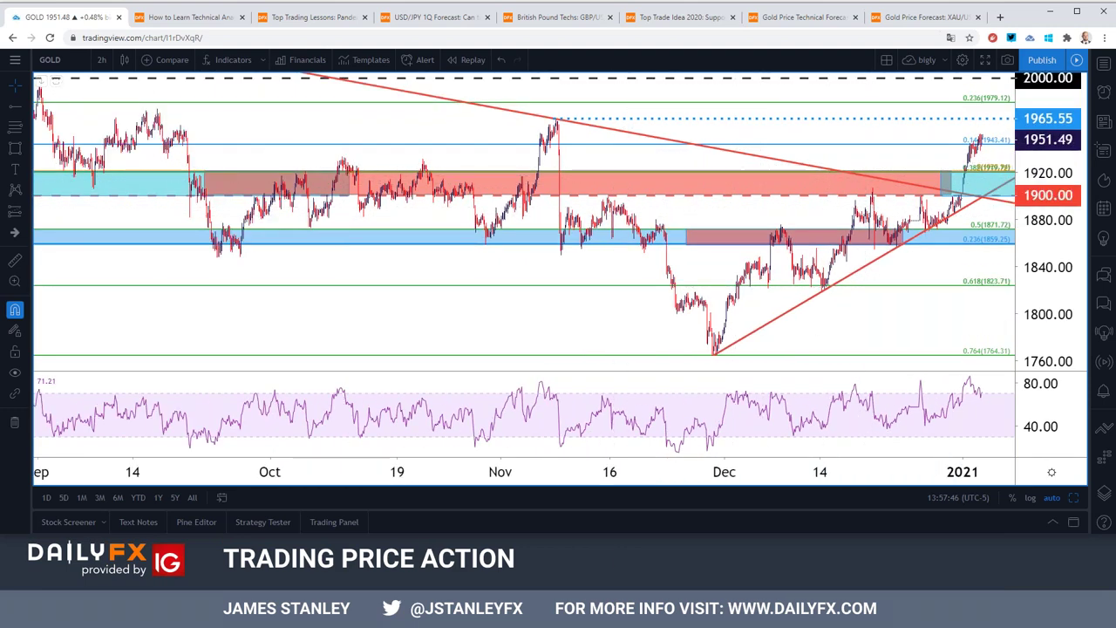
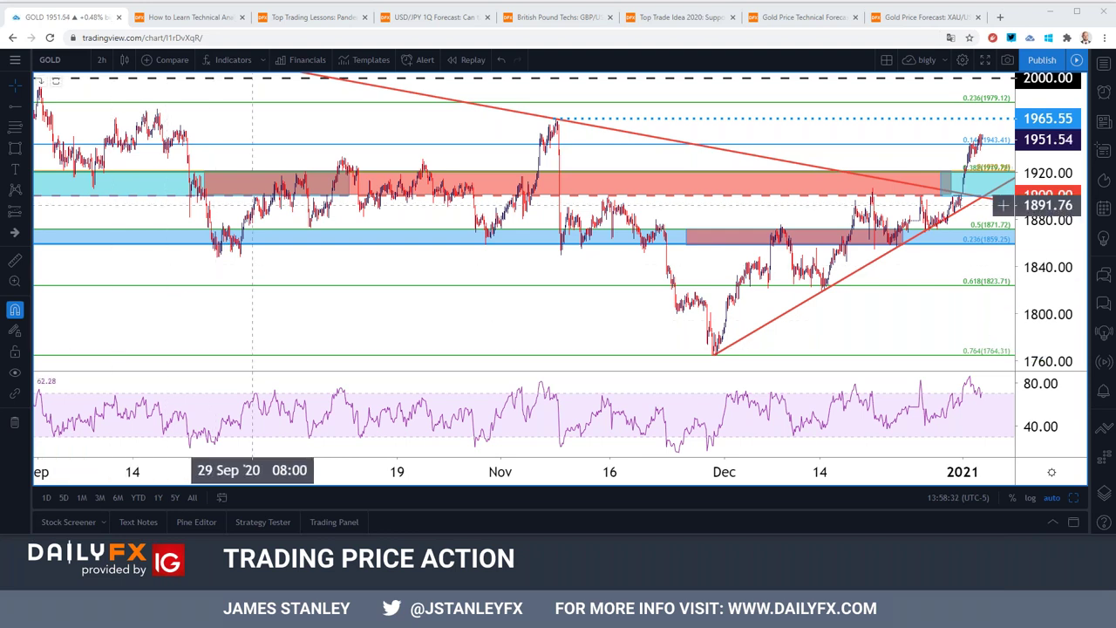
# Step: Replace the Gold chart with the USDCHF symbol
pyautogui.click(61, 60)
pyautogui.write('USDCHF')
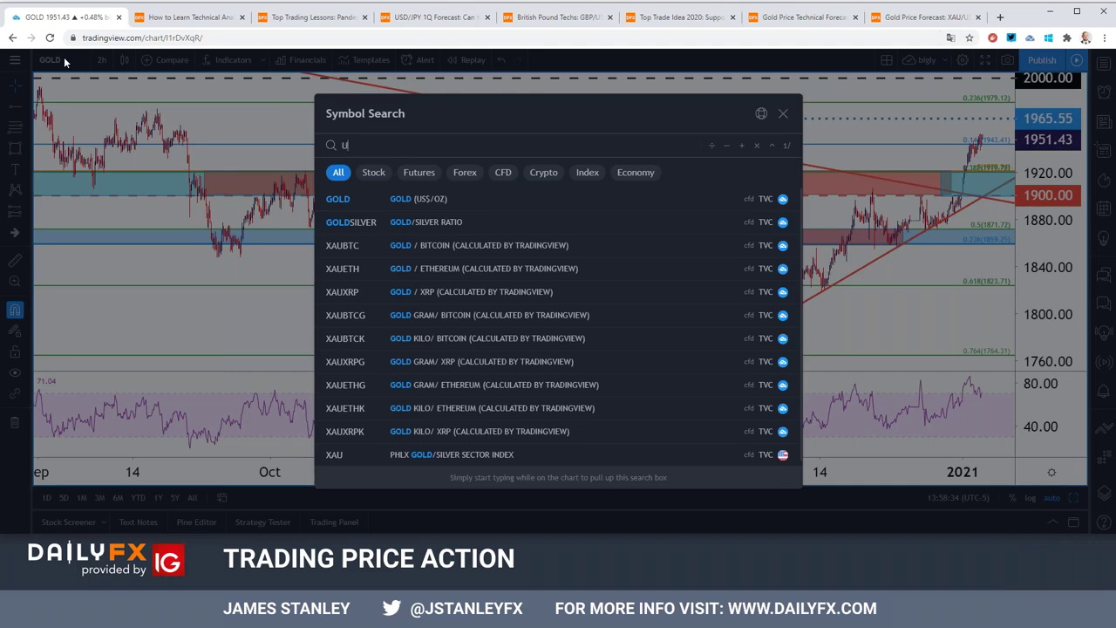
pyautogui.press('Down')
pyautogui.press('Down')
pyautogui.press('Down')
pyautogui.press('Down')
pyautogui.press('Return')
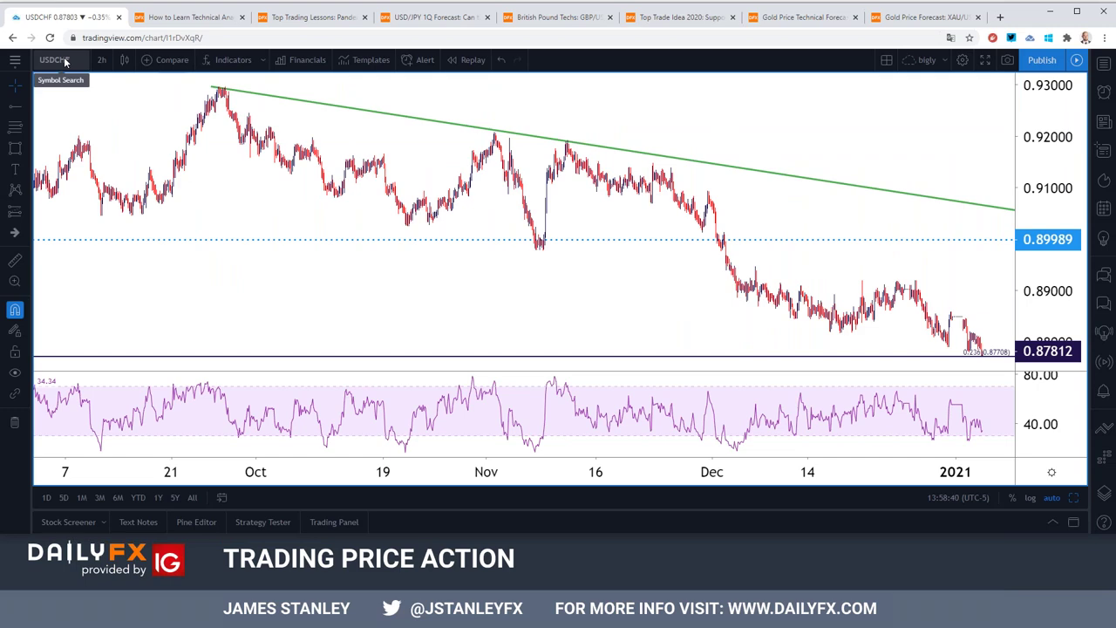
# Step: Switch the USDCHF chart to 1-week candles
pyautogui.click(101, 59)
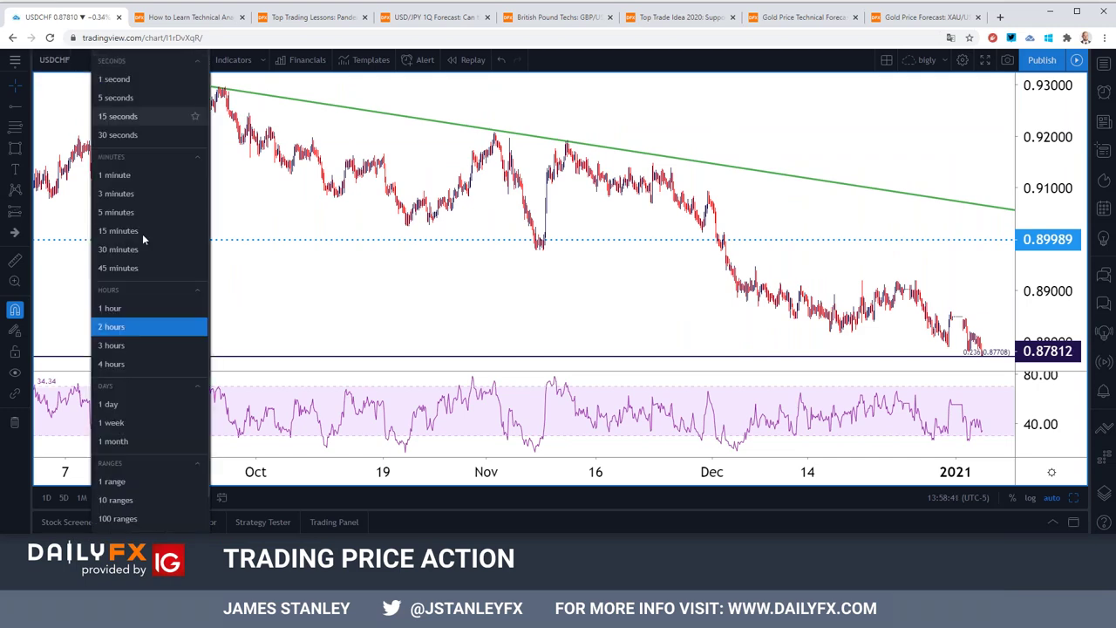
pyautogui.click(133, 421)
pyautogui.scroll(5, 326, 371)
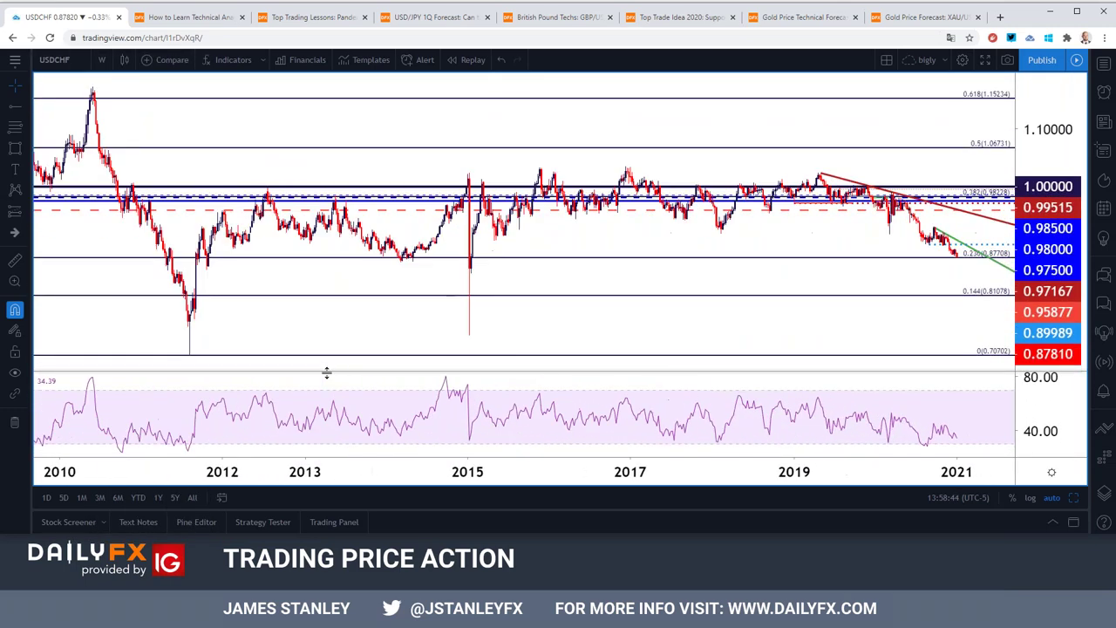
pyautogui.scroll(5, 326, 372)
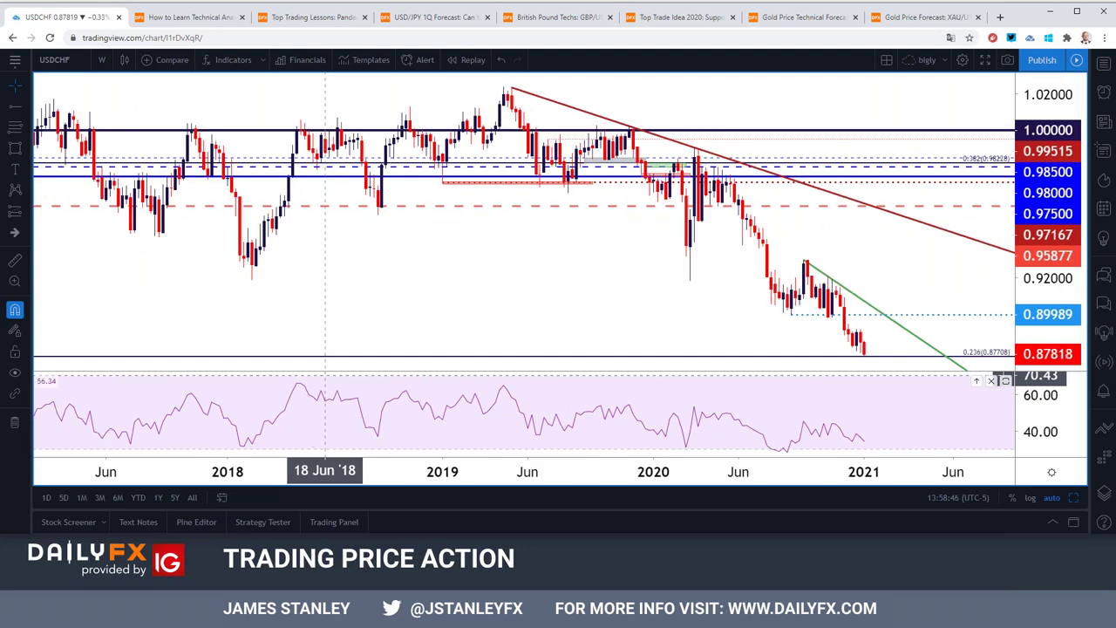
# Step: Maximize the price pane to hide the RSI, with price near the 0.236 level
pyautogui.doubleClick(590, 309)
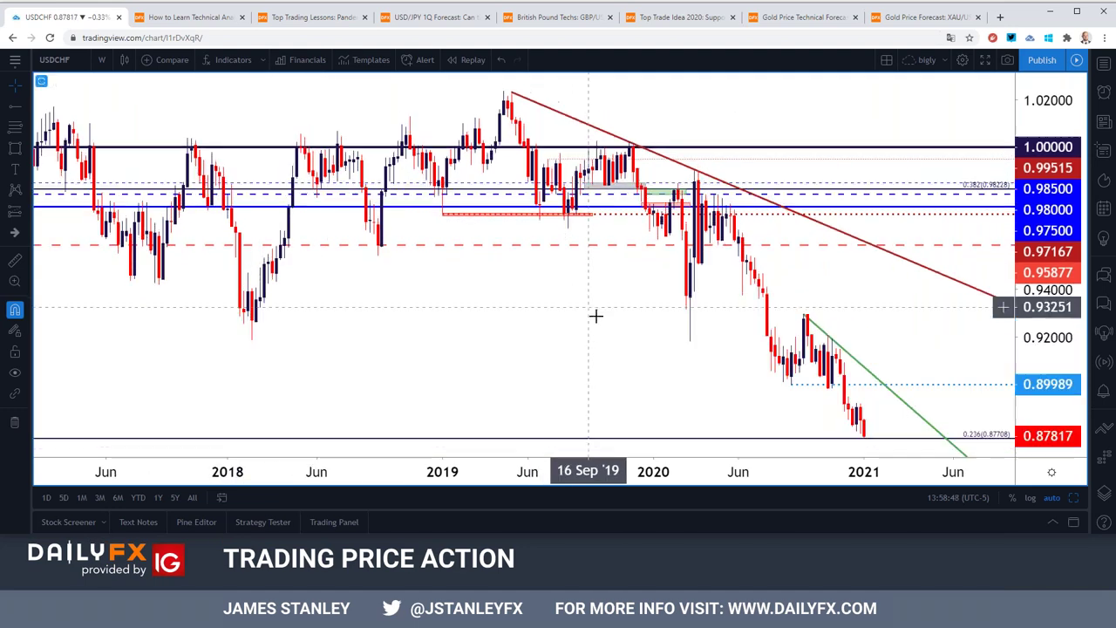
pyautogui.scroll(-5, 648, 319)
pyautogui.scroll(-6, 649, 319)
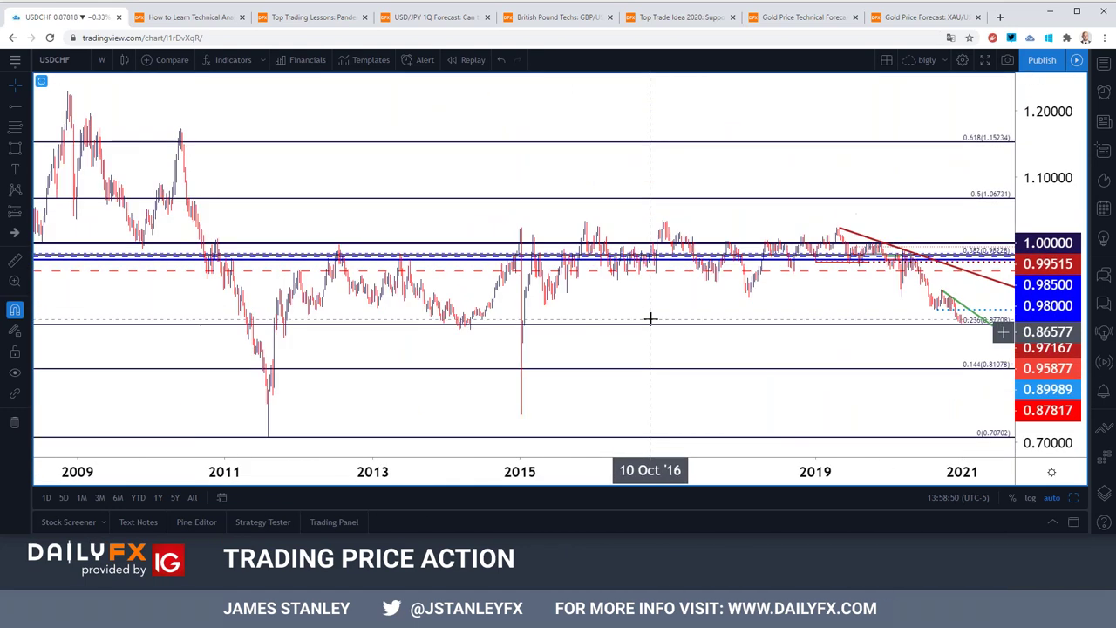
pyautogui.scroll(4, 649, 319)
pyautogui.scroll(4, 649, 319)
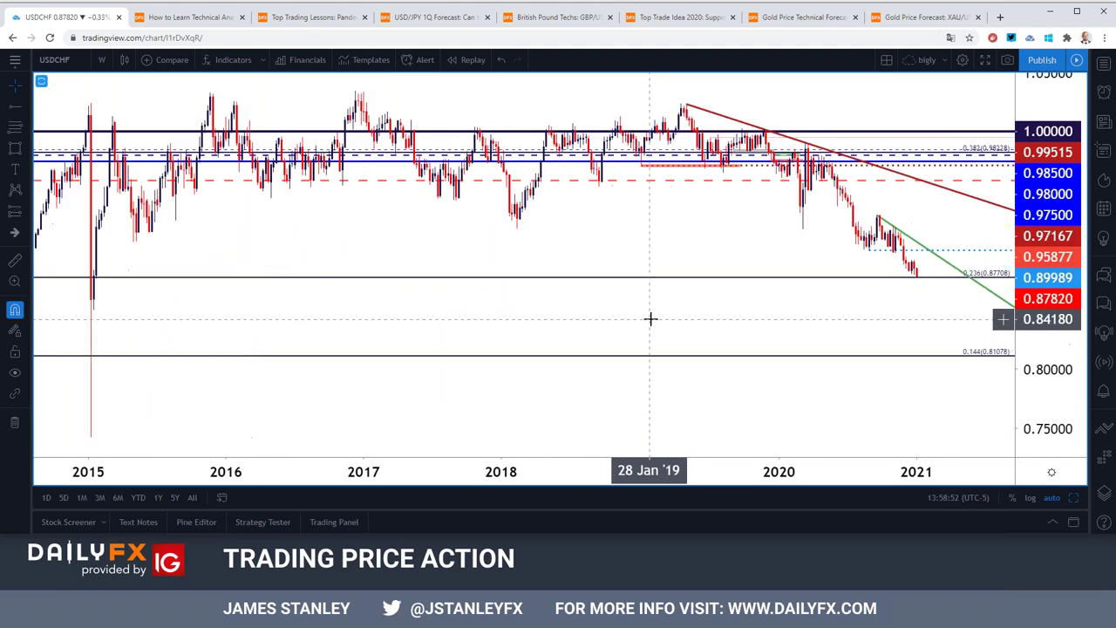
pyautogui.scroll(-1, 650, 319)
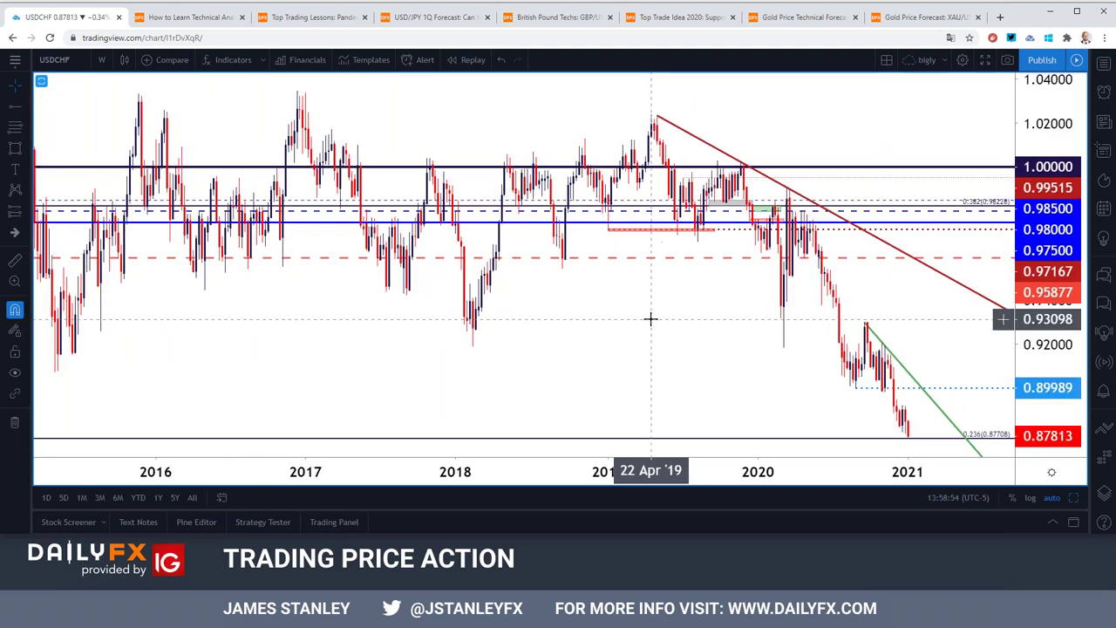
# Step: Put USDCHF on 1-day candles and keep USDCHF after briefly opening Symbol Search
pyautogui.click(101, 59)
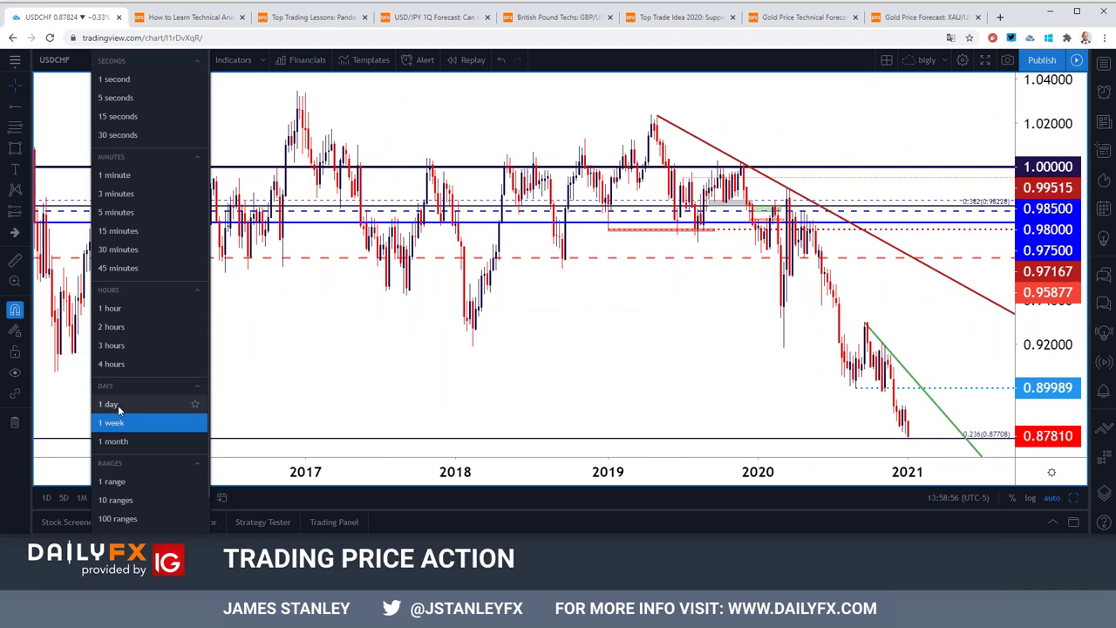
pyautogui.click(110, 403)
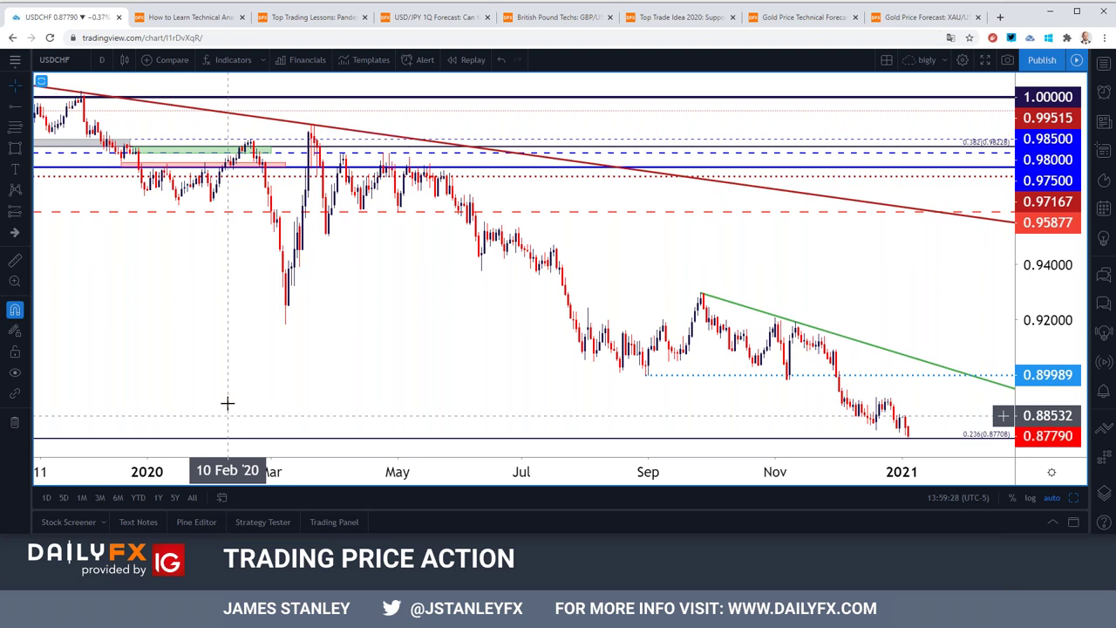
pyautogui.click(81, 60)
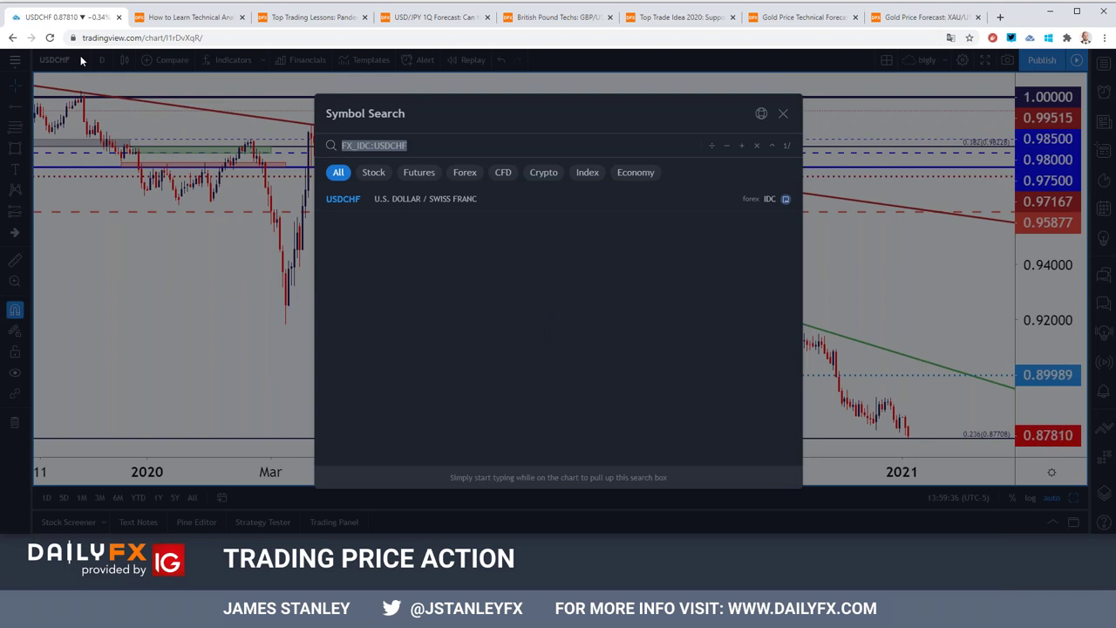
pyautogui.click(223, 321)
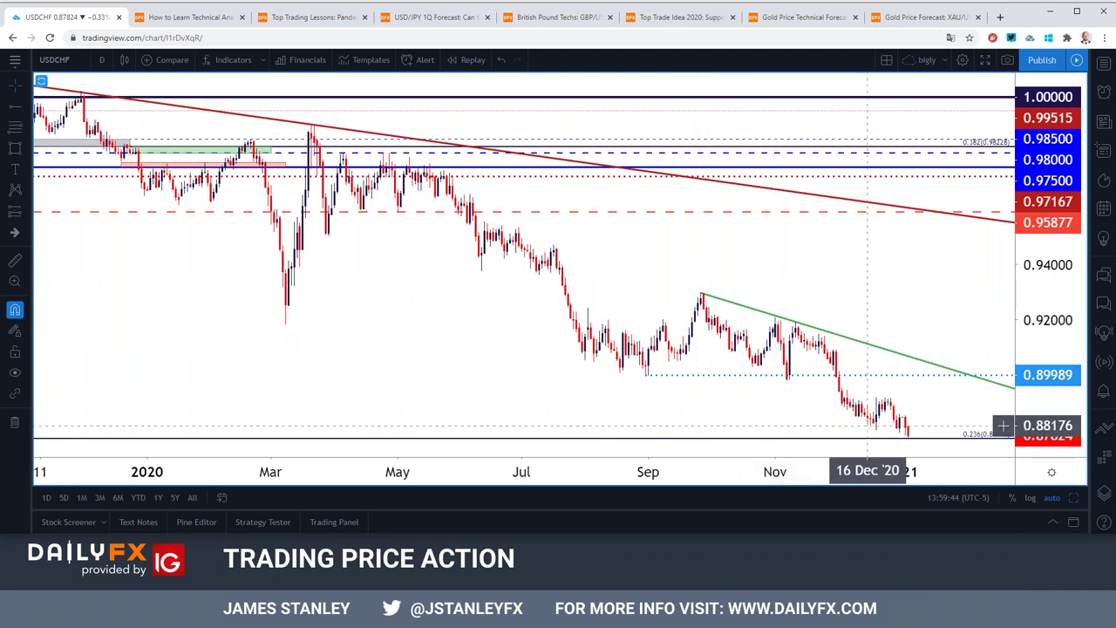
# Step: Switch the USDCHF chart back to 1-week candles
pyautogui.click(101, 59)
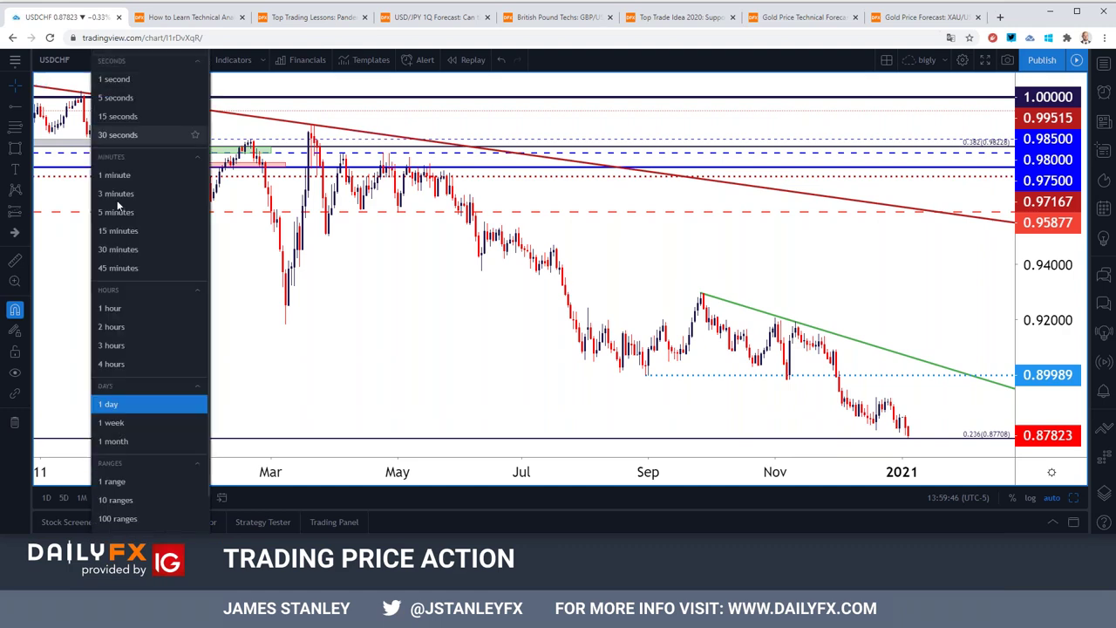
pyautogui.click(174, 417)
pyautogui.scroll(-3, 484, 193)
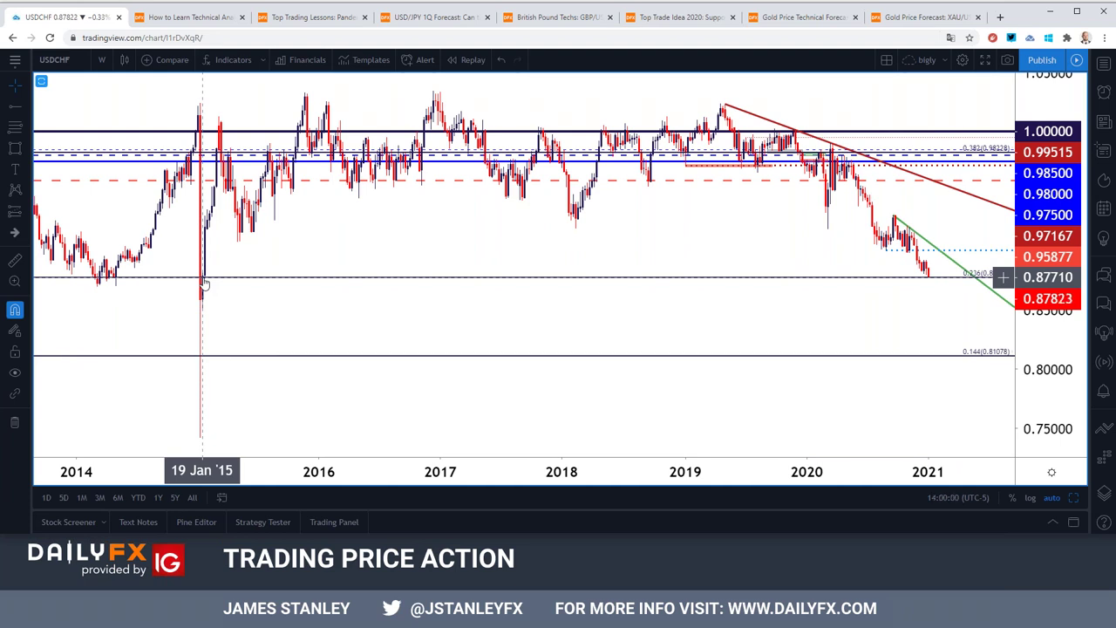
# Step: Change to 4-hour candles, zoomed on late November to early January
pyautogui.click(101, 59)
pyautogui.click(127, 363)
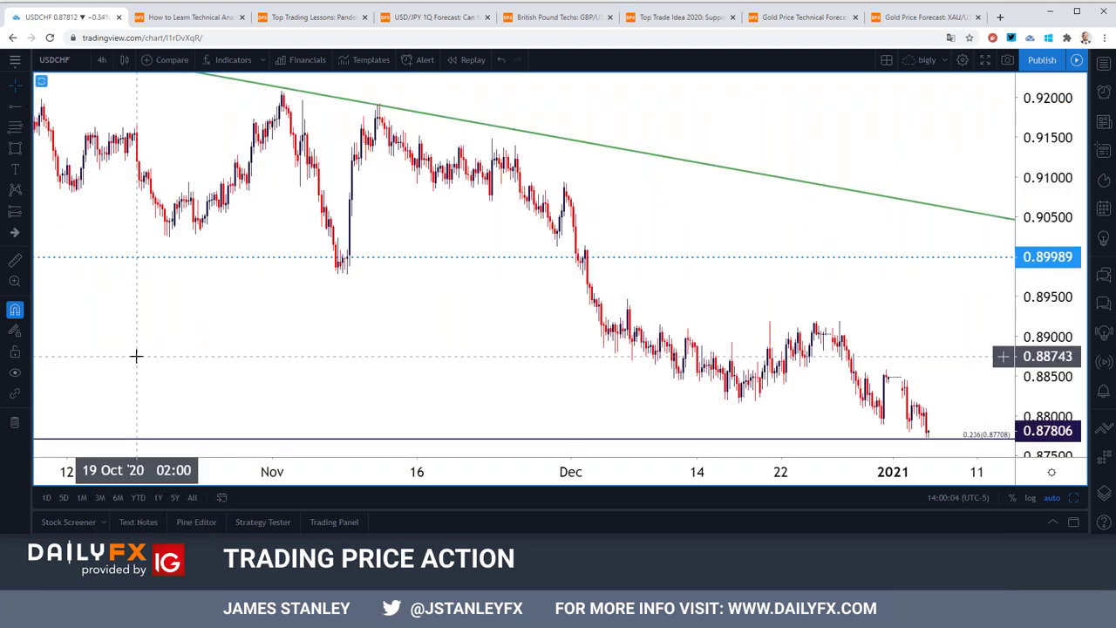
pyautogui.scroll(5, 135, 356)
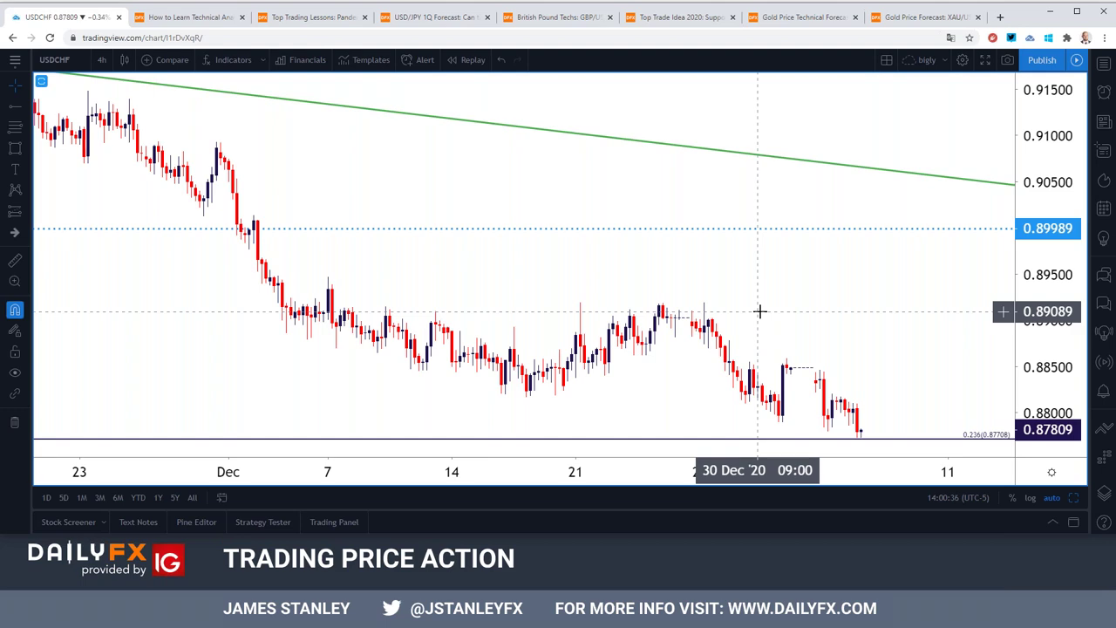
# Step: Return to 1-week candles and zoom out over 2003–2021 to show the Fibonacci levels
pyautogui.click(102, 61)
pyautogui.click(151, 430)
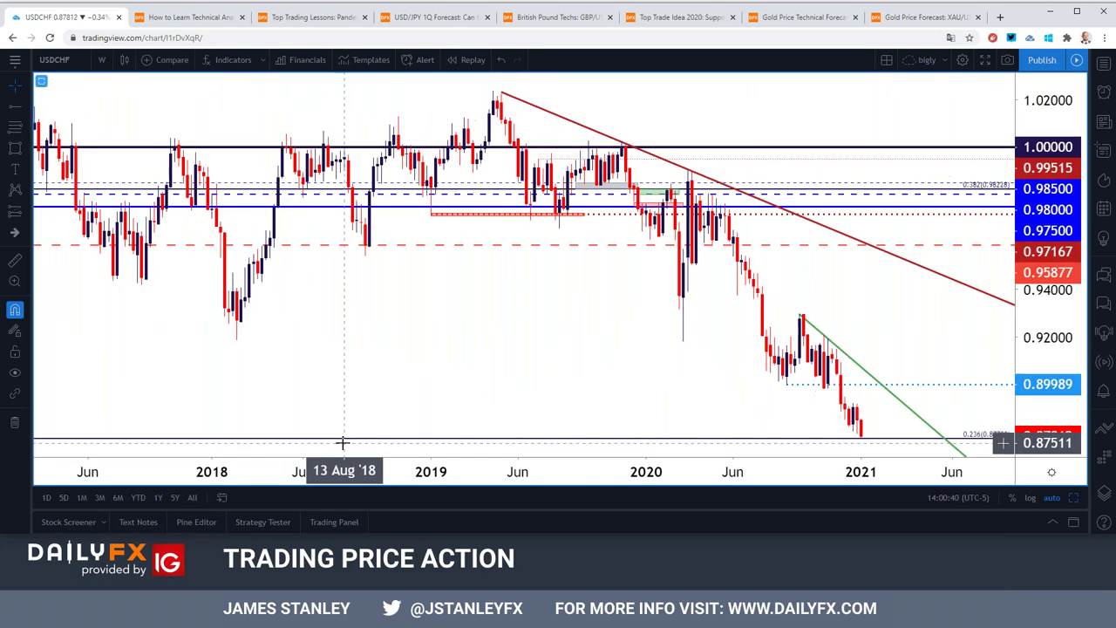
pyautogui.scroll(-10, 327, 405)
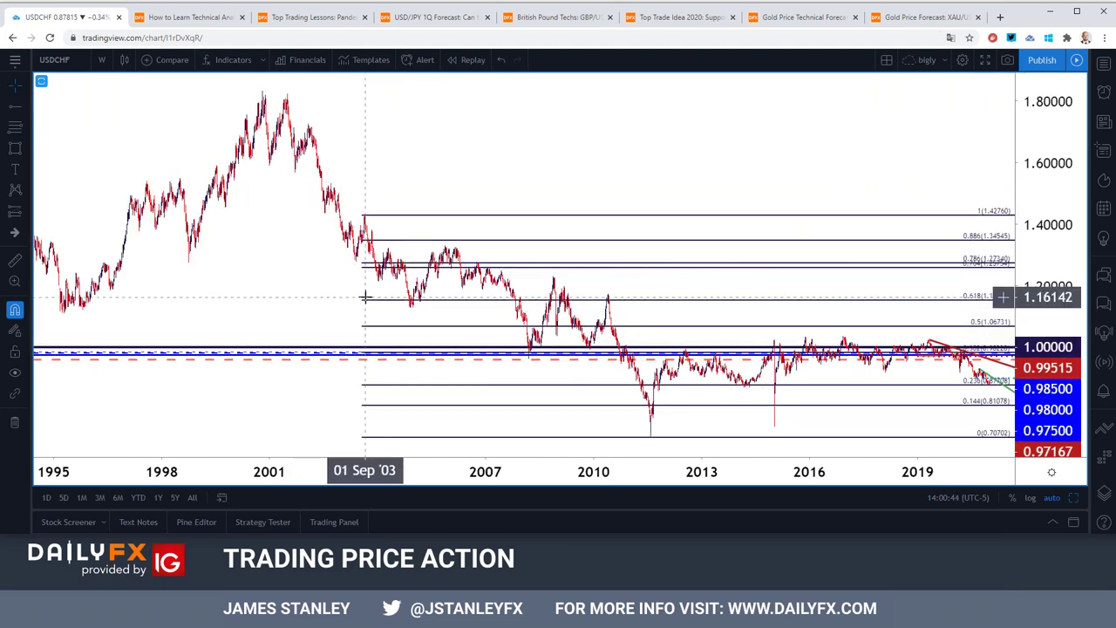
pyautogui.scroll(5, 365, 298)
pyautogui.scroll(-3, 327, 296)
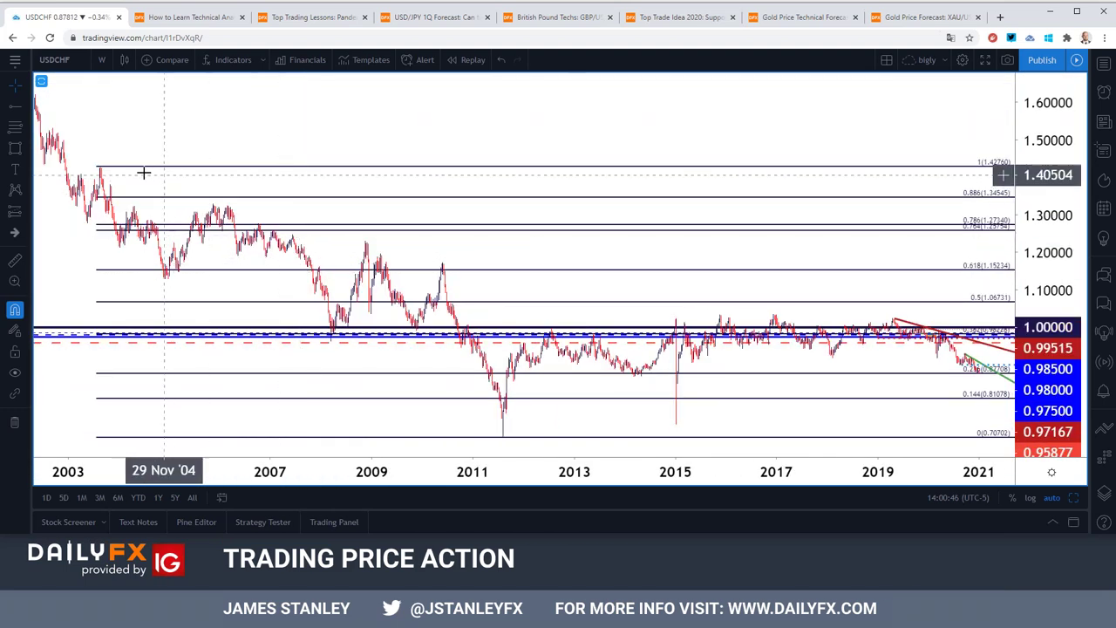